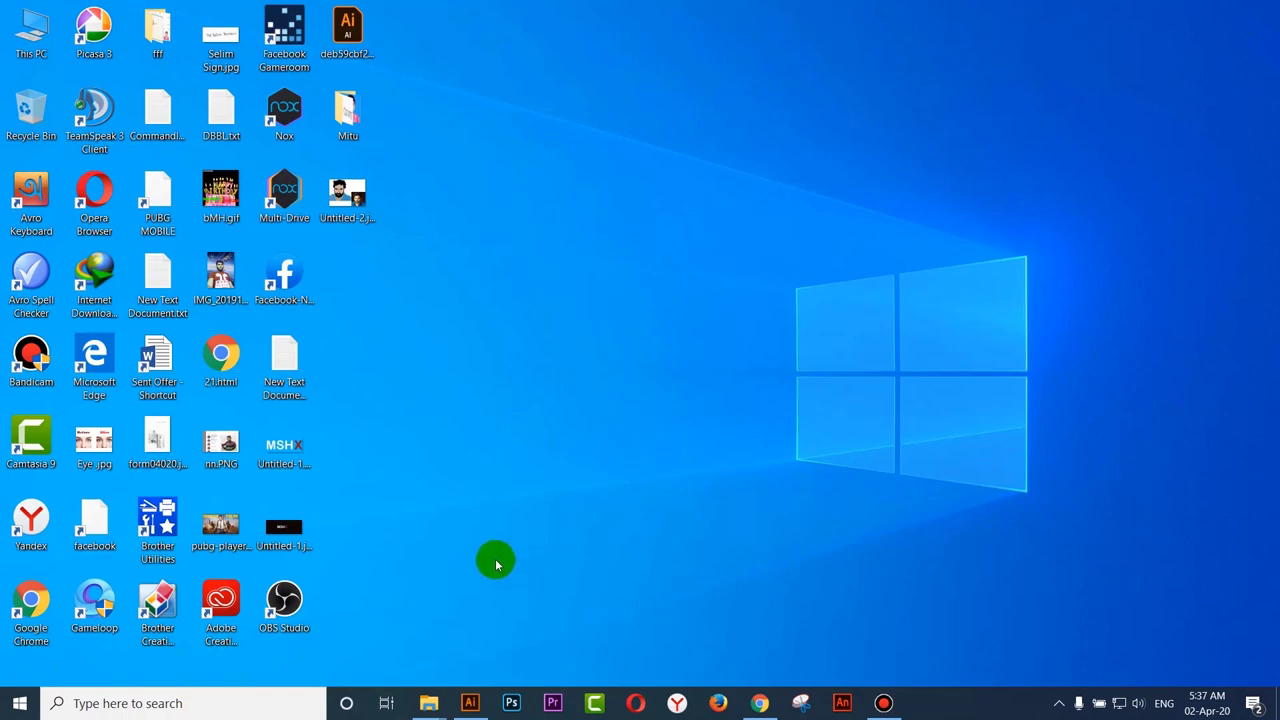
Step: Restore the '3d ball.ai' window and zoom in and out to review the glowing spheres
left_click(472, 702)
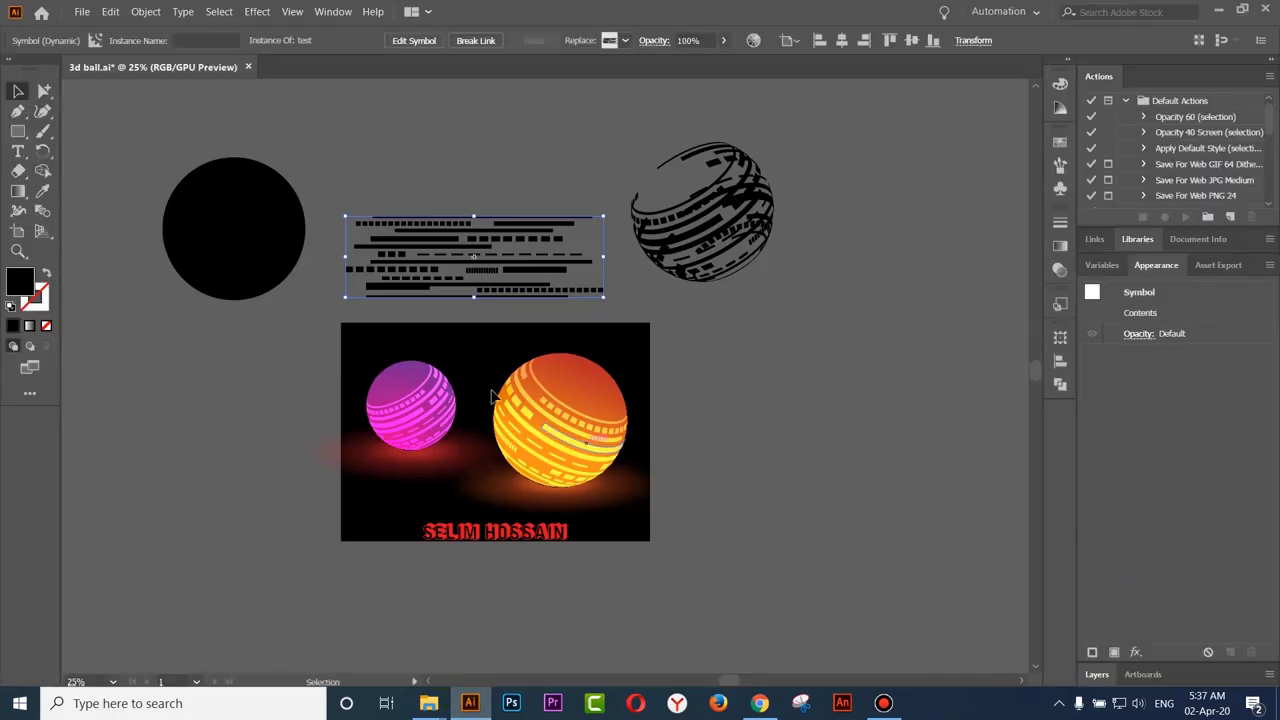
scroll(518, 445, "up", 3)
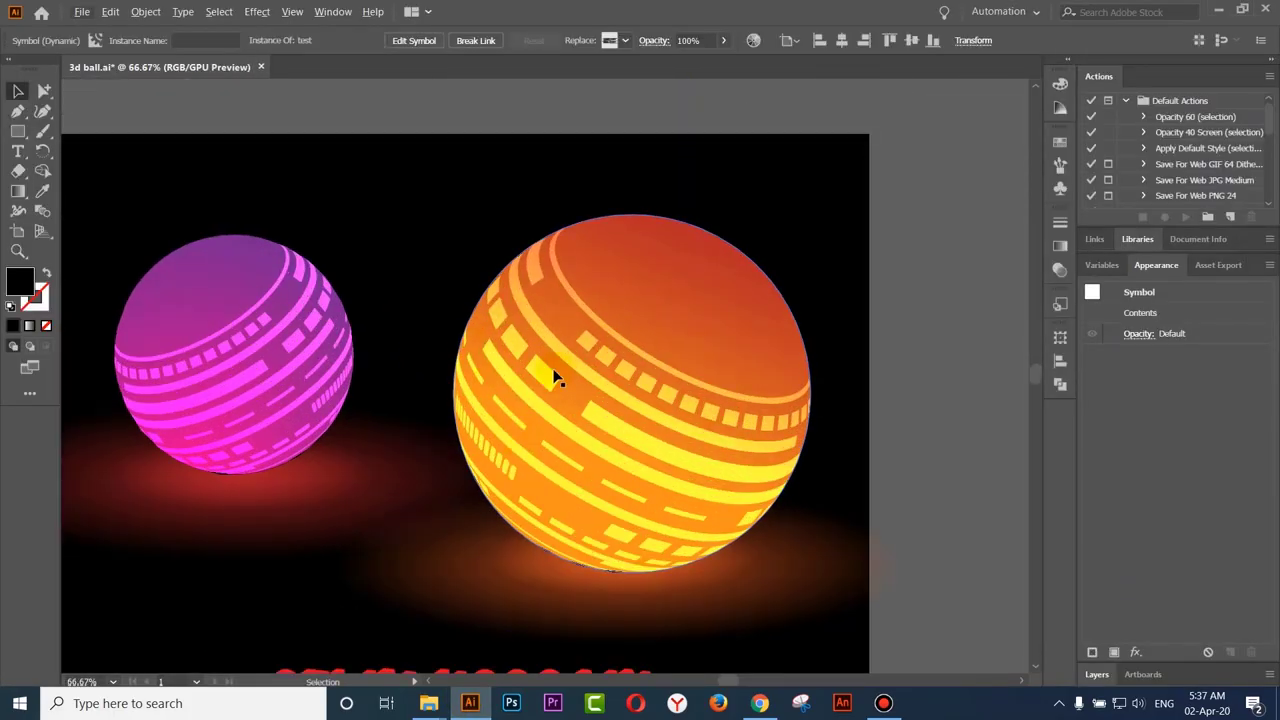
scroll(680, 385, "down", 3)
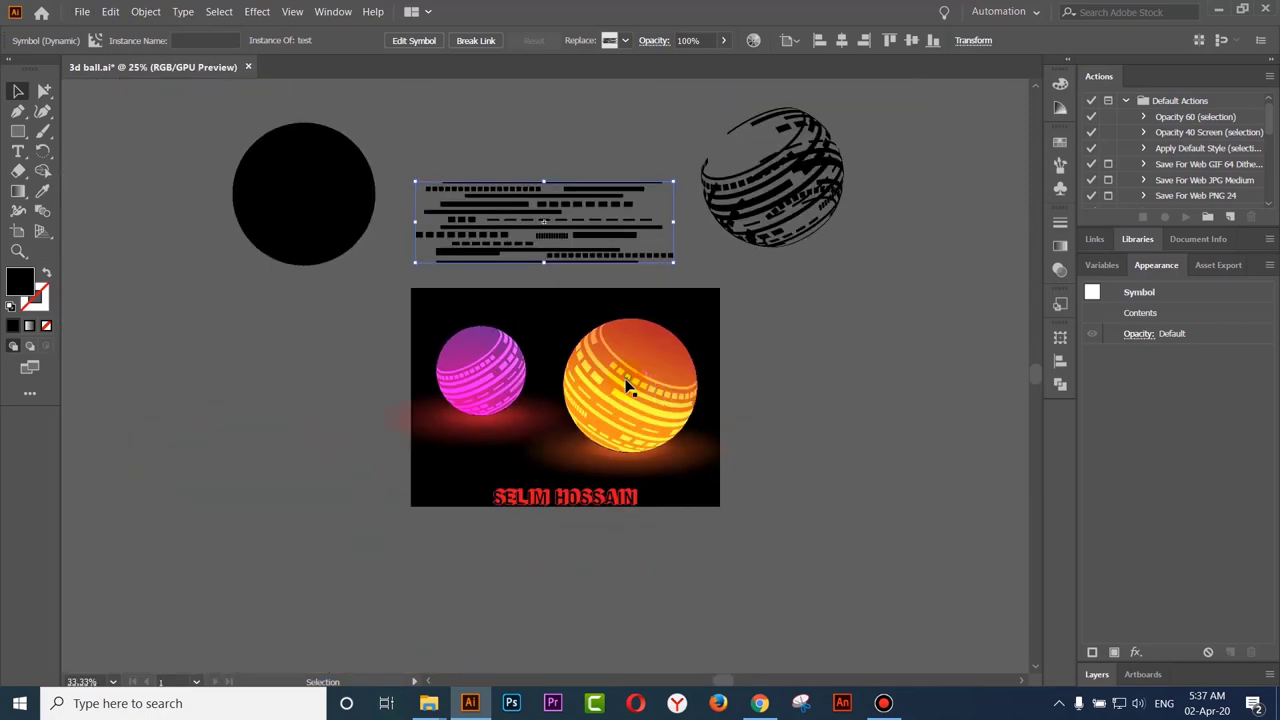
scroll(628, 386, "up", 2)
scroll(628, 386, "down", 1)
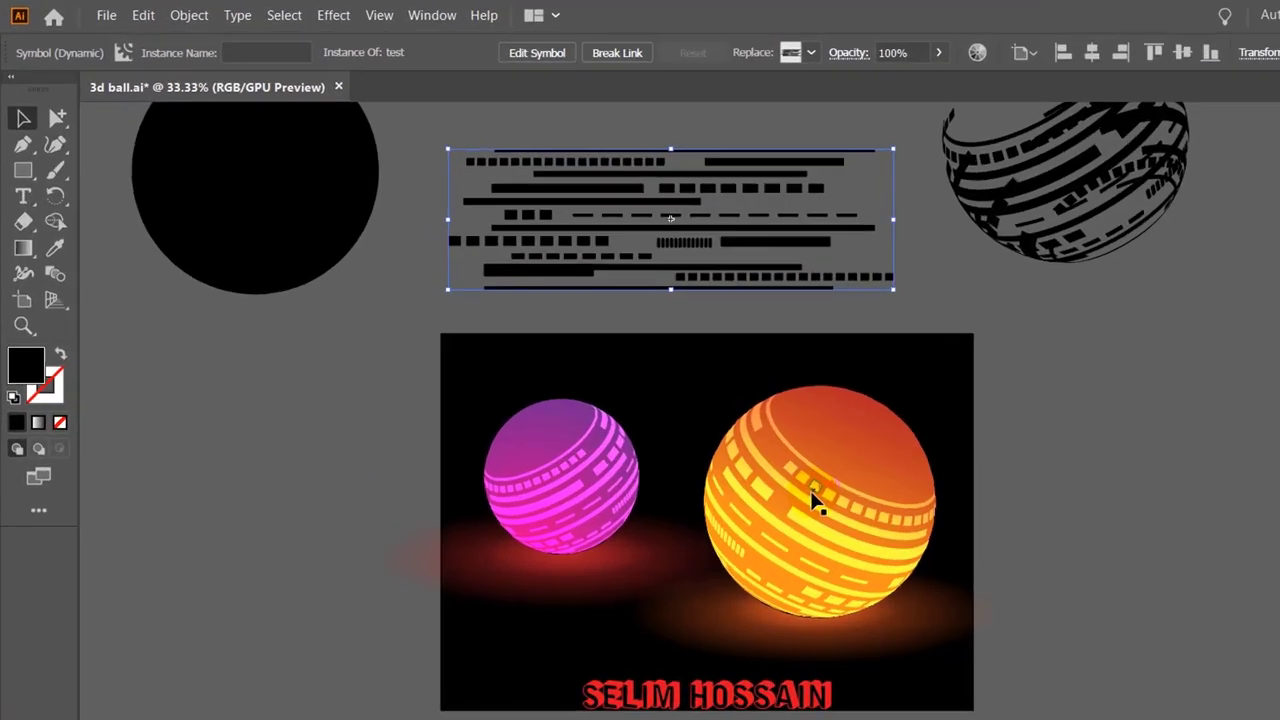
scroll(814, 500, "down", 1)
Step: Create a new 1350×886 px document named '3d light' with RGB colour and Screen (72 ppi) raster effects
left_click(172, 36)
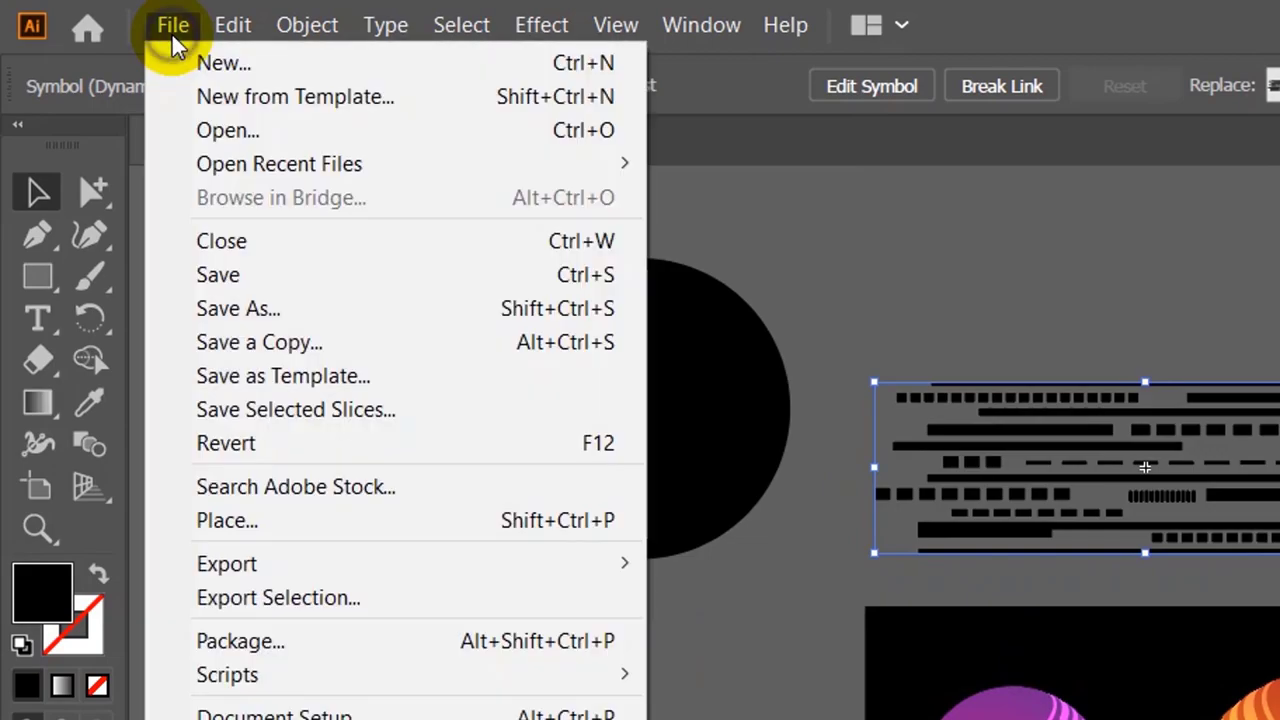
key("Escape")
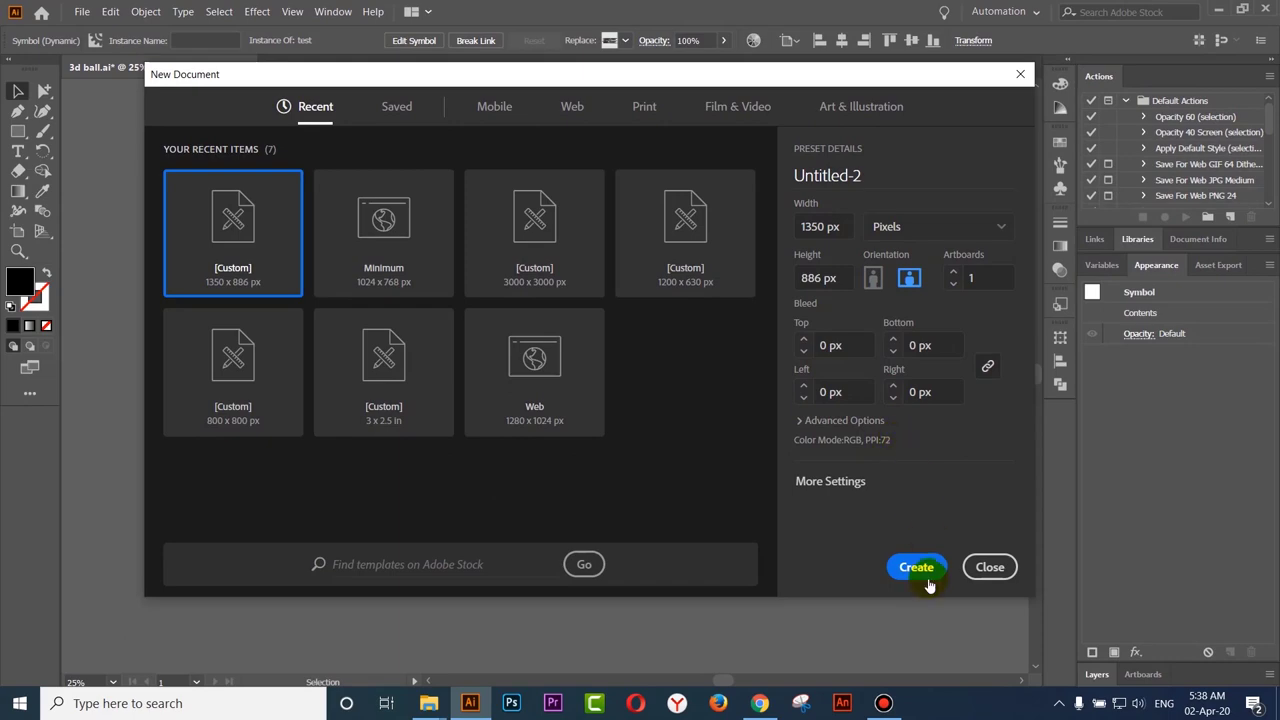
left_click(845, 484)
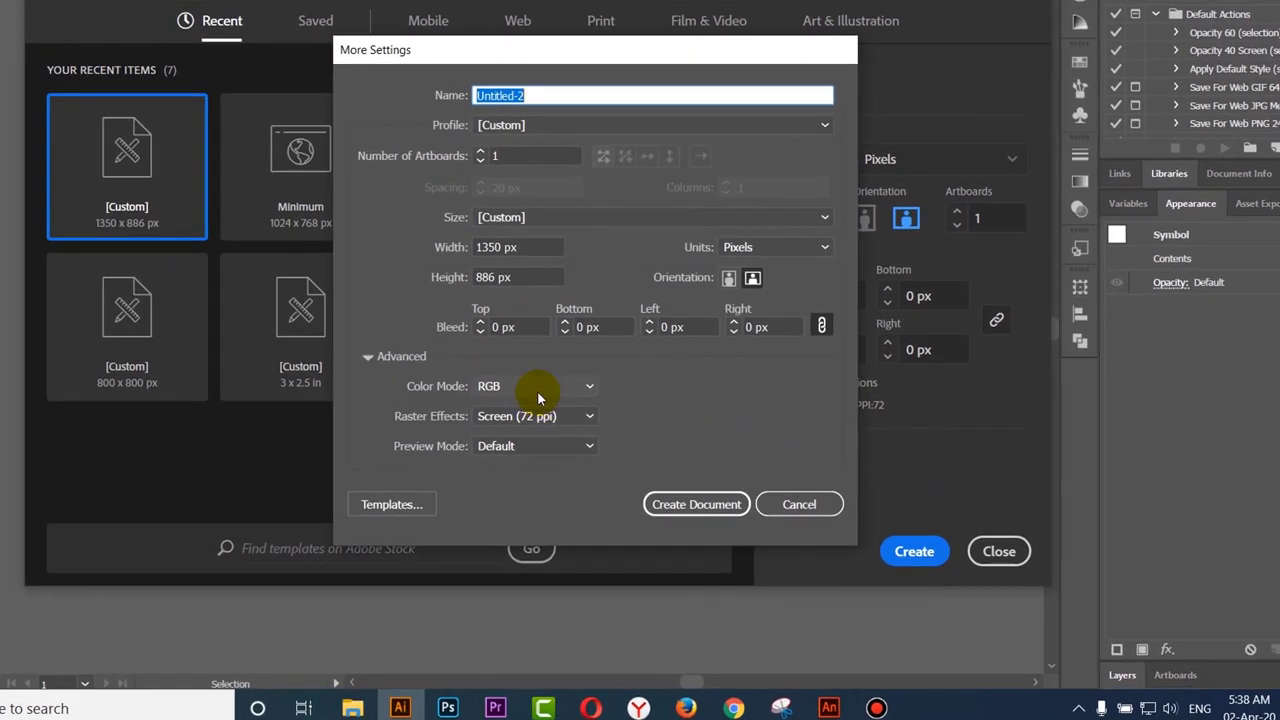
left_click(585, 423)
left_click(580, 460)
left_click(430, 300)
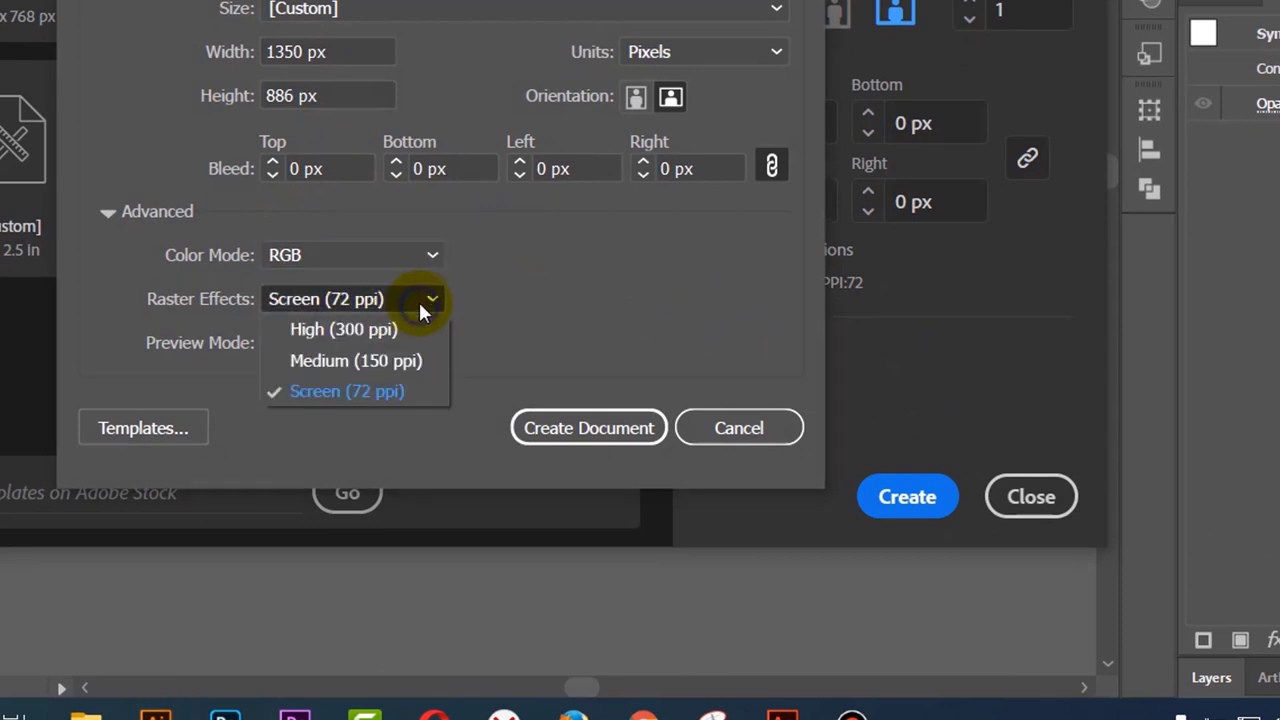
left_click(341, 388)
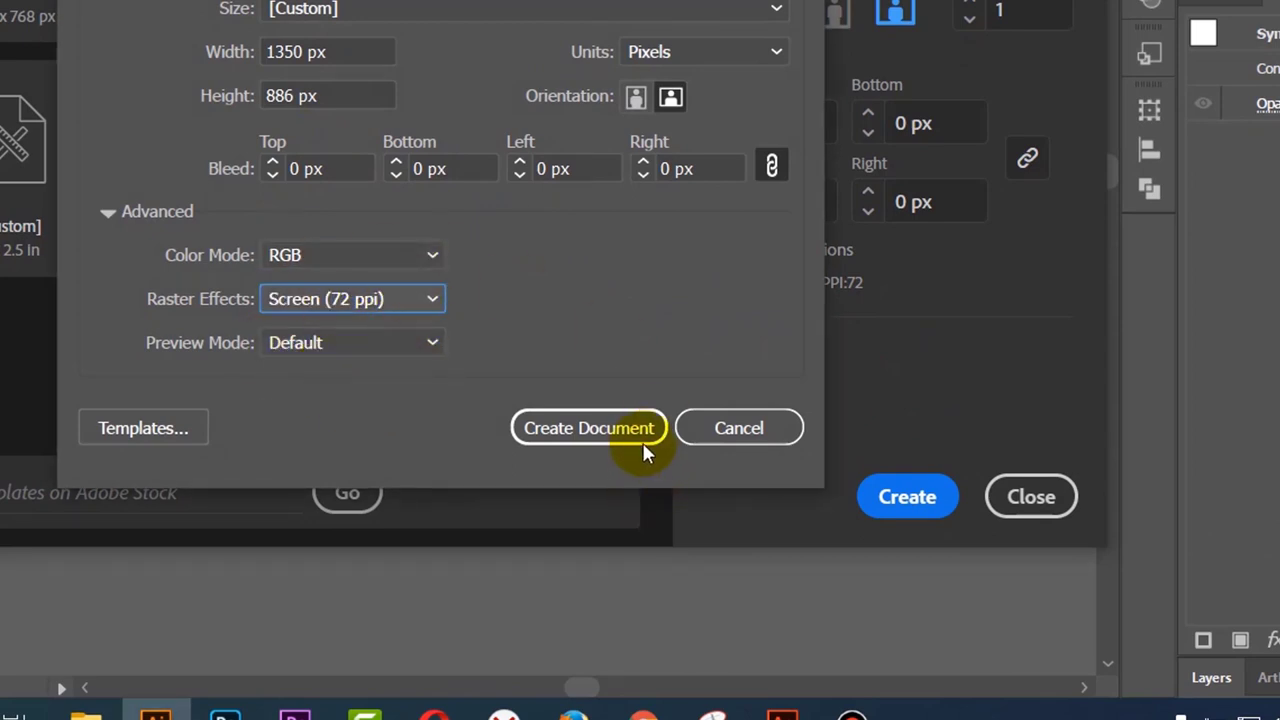
left_click(556, 438)
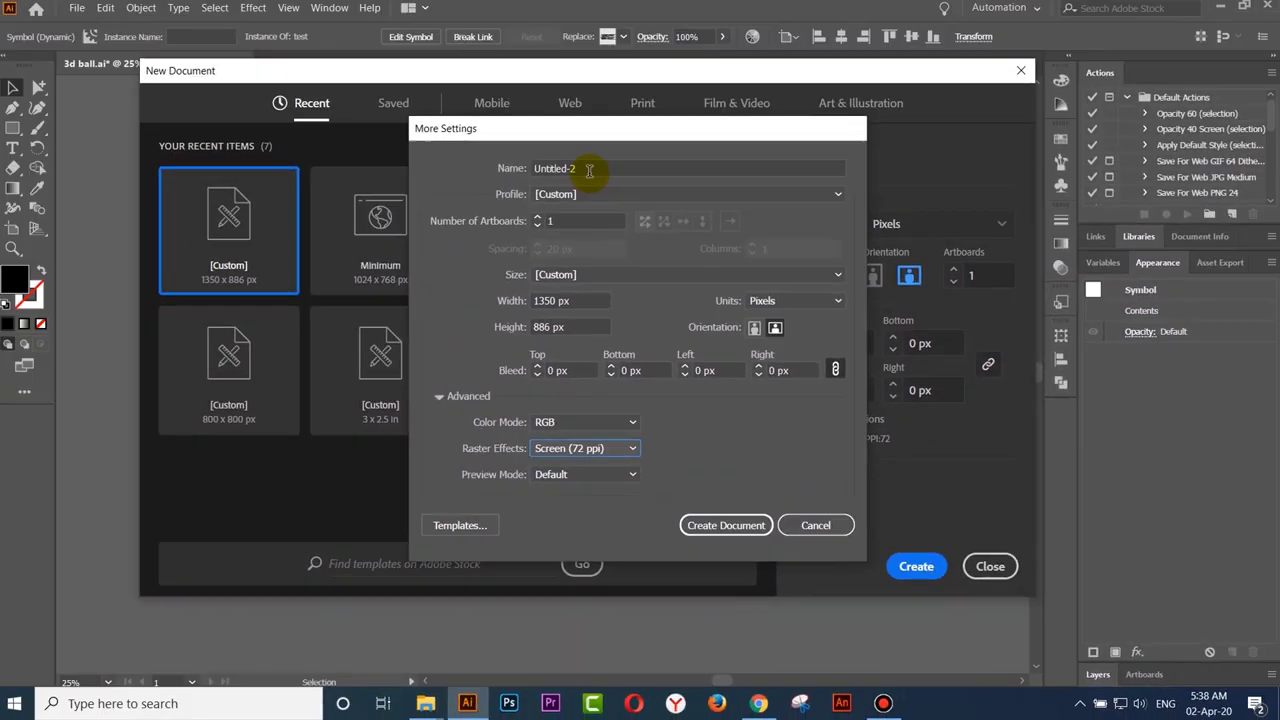
left_click_drag(576, 171, 520, 171)
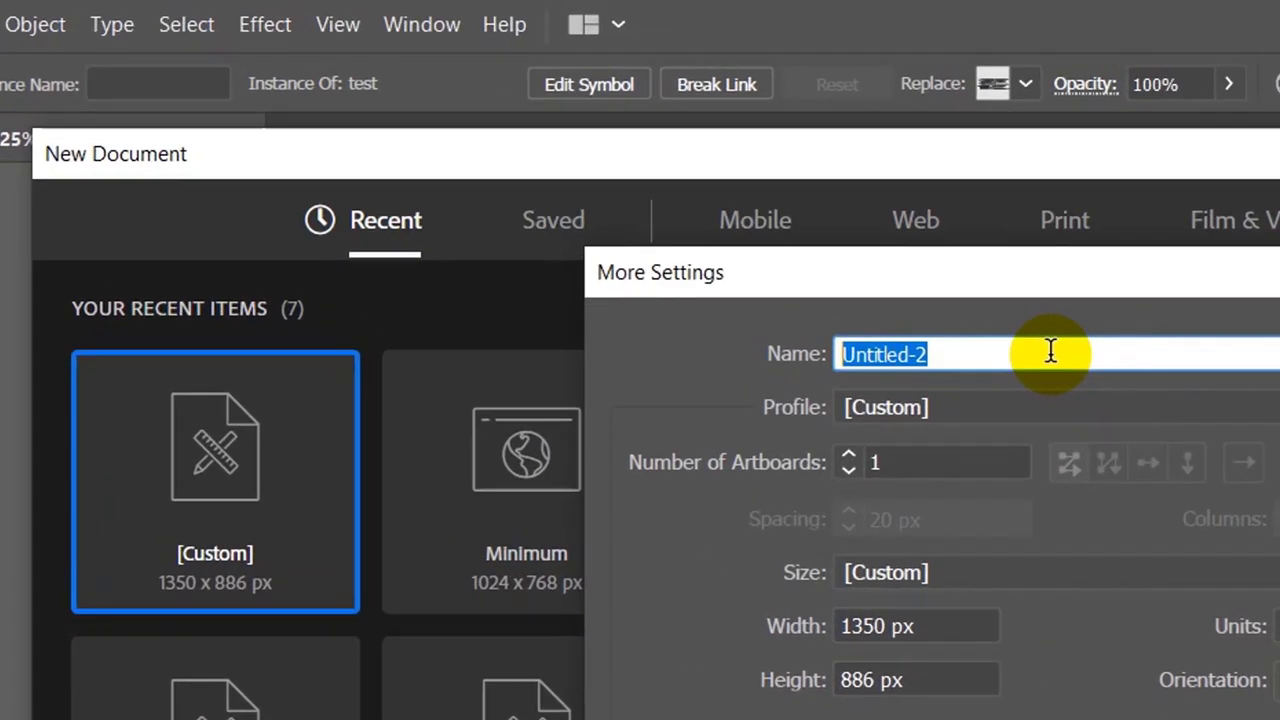
type("3d")
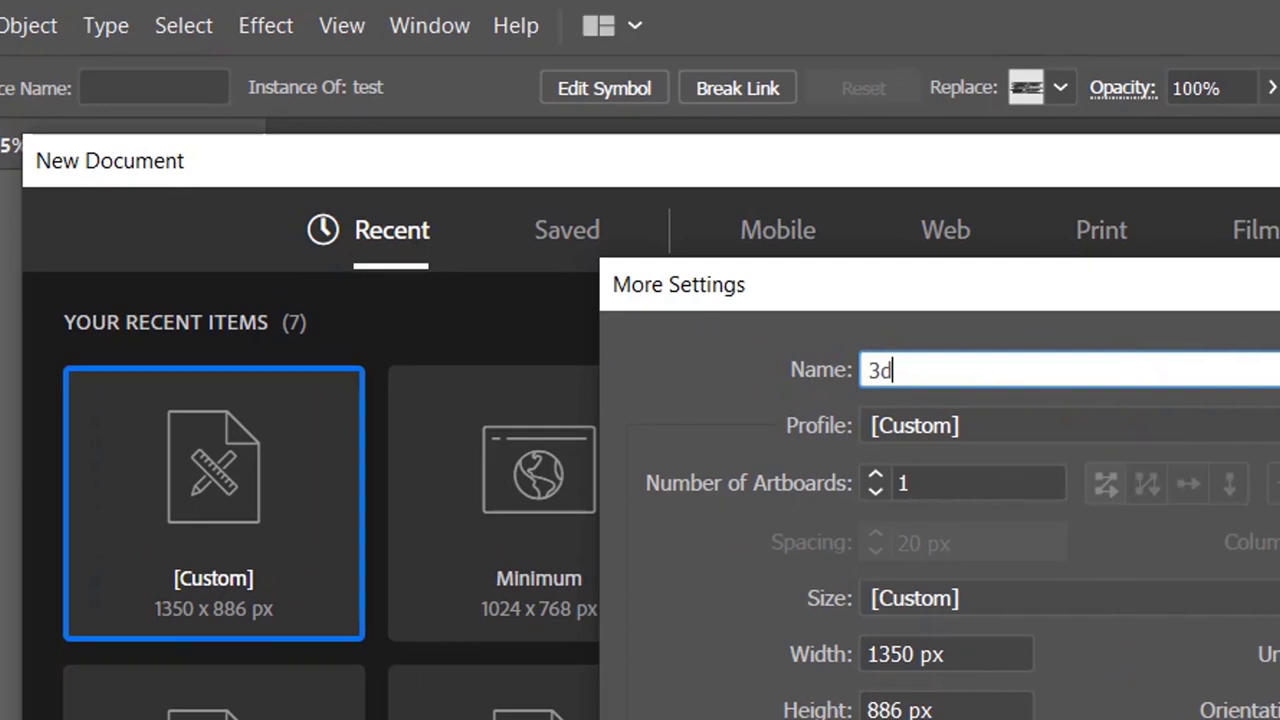
type(" light")
key("Return")
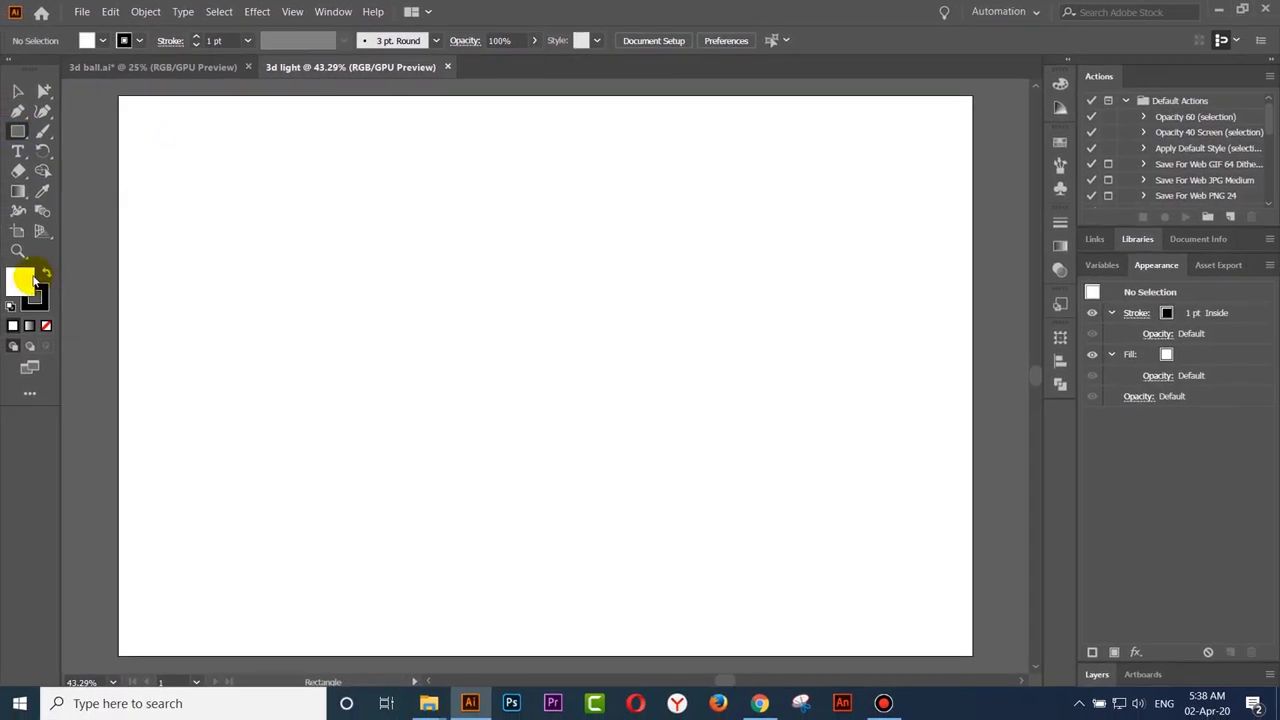
Step: Set the fill colour to black and the stroke to None
double_click(24, 283)
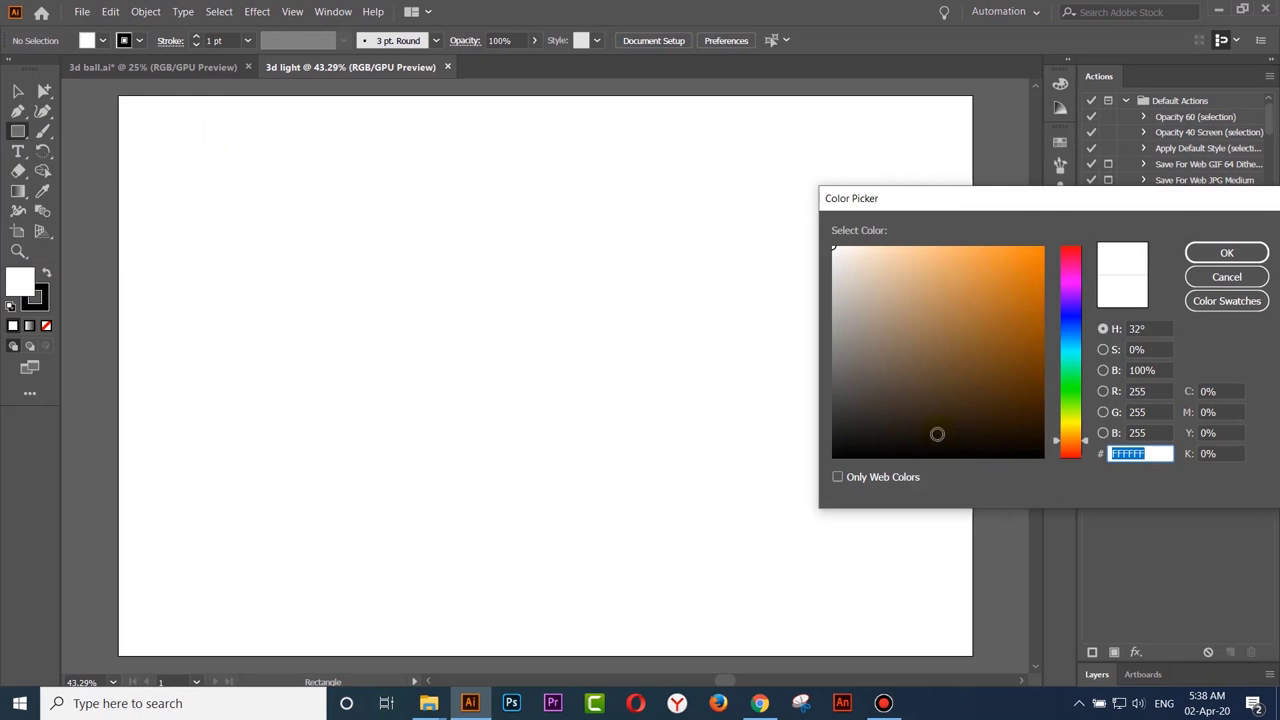
left_click_drag(937, 434, 818, 451)
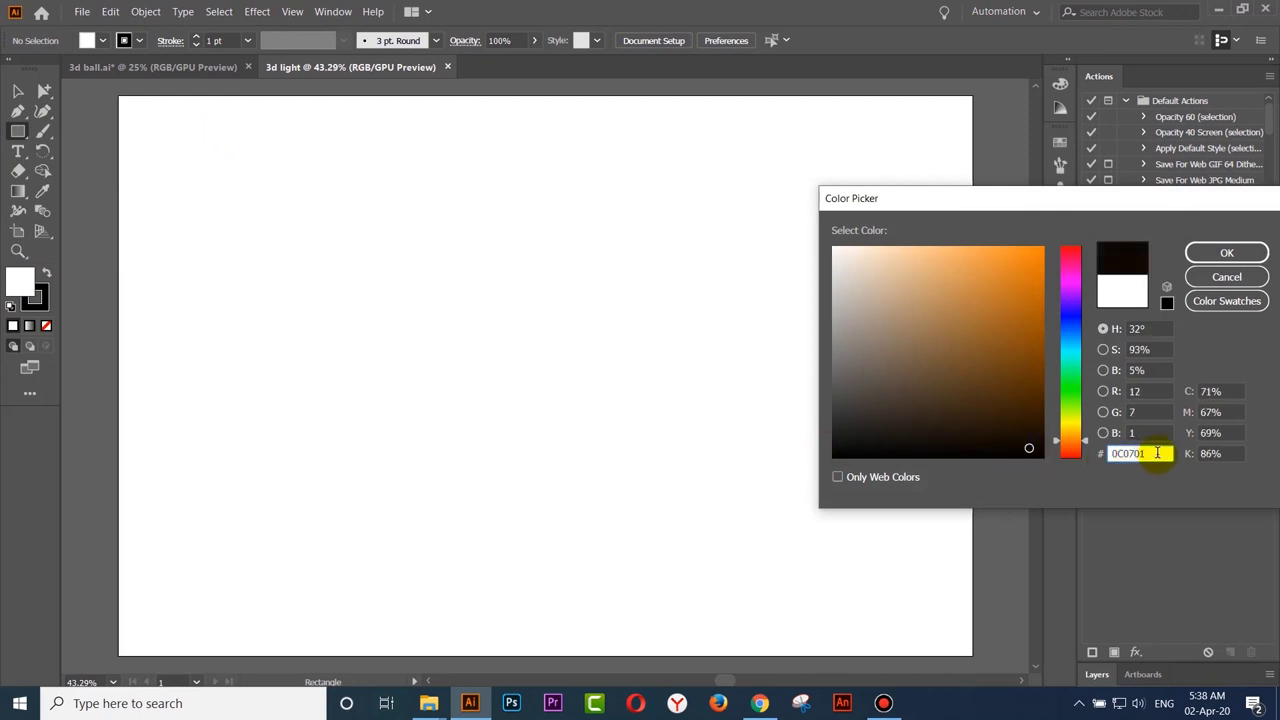
left_click(1226, 253)
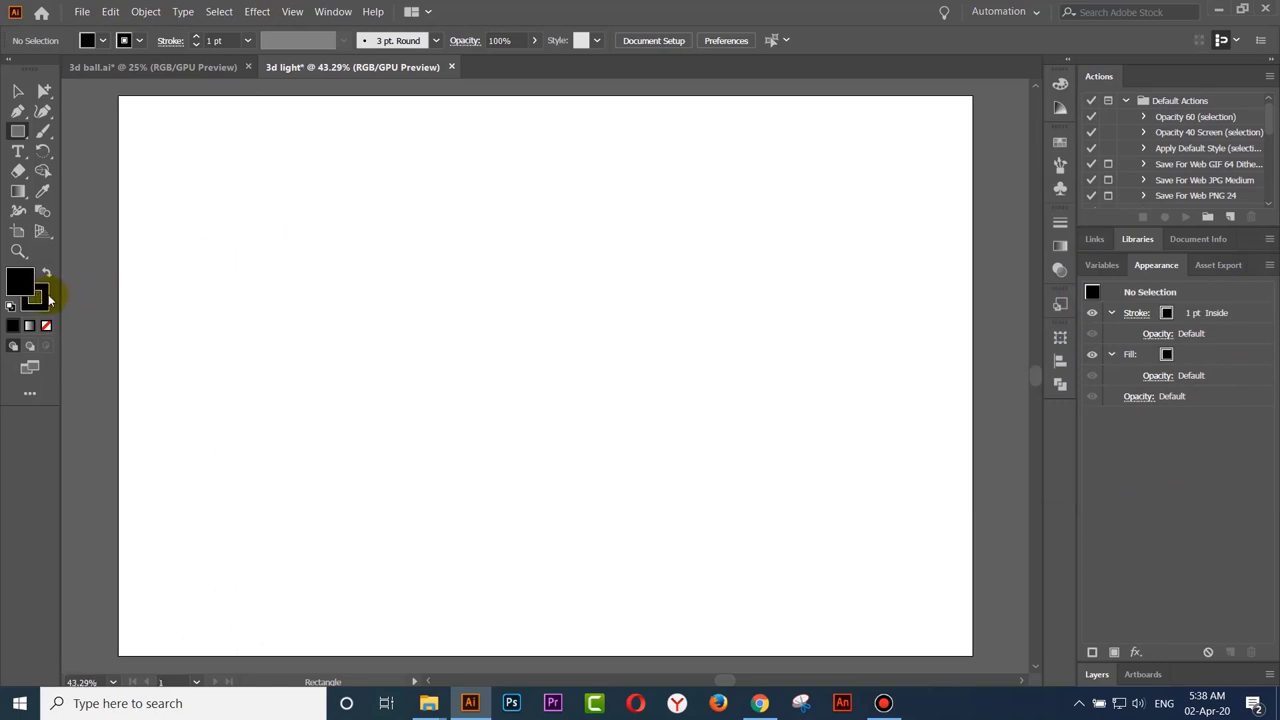
left_click(12, 326)
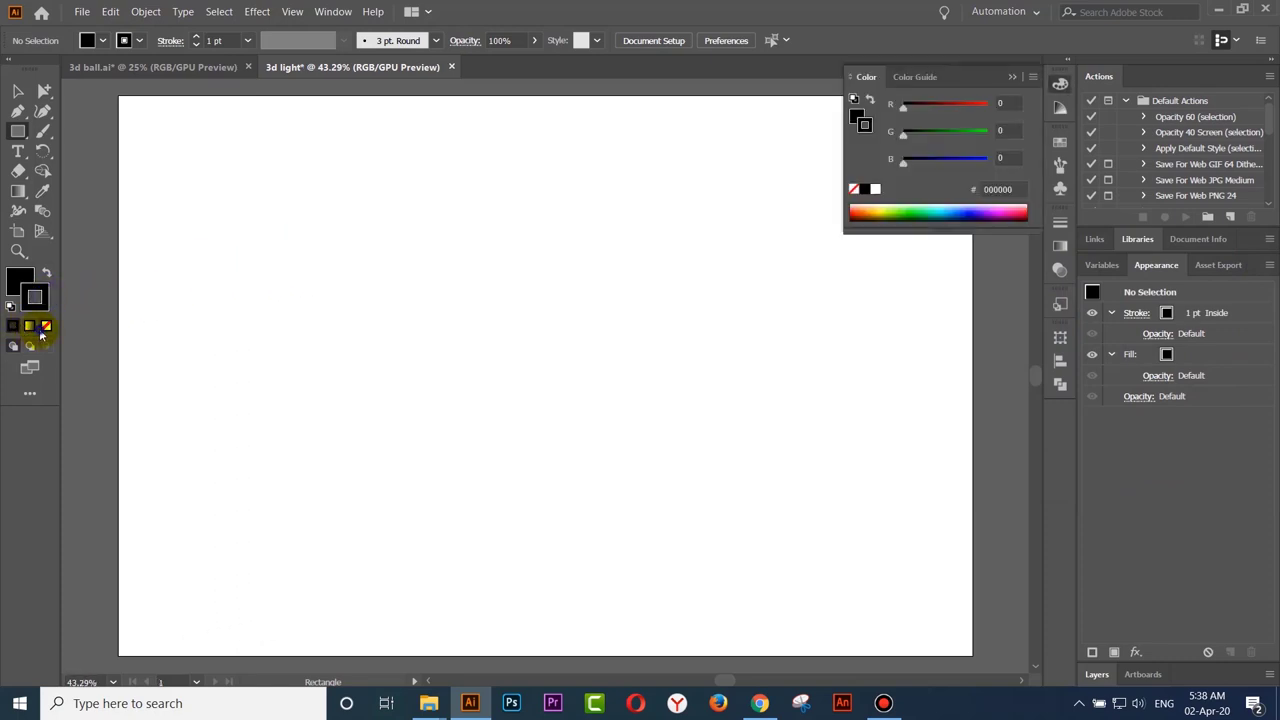
left_click(45, 325)
left_click(18, 280)
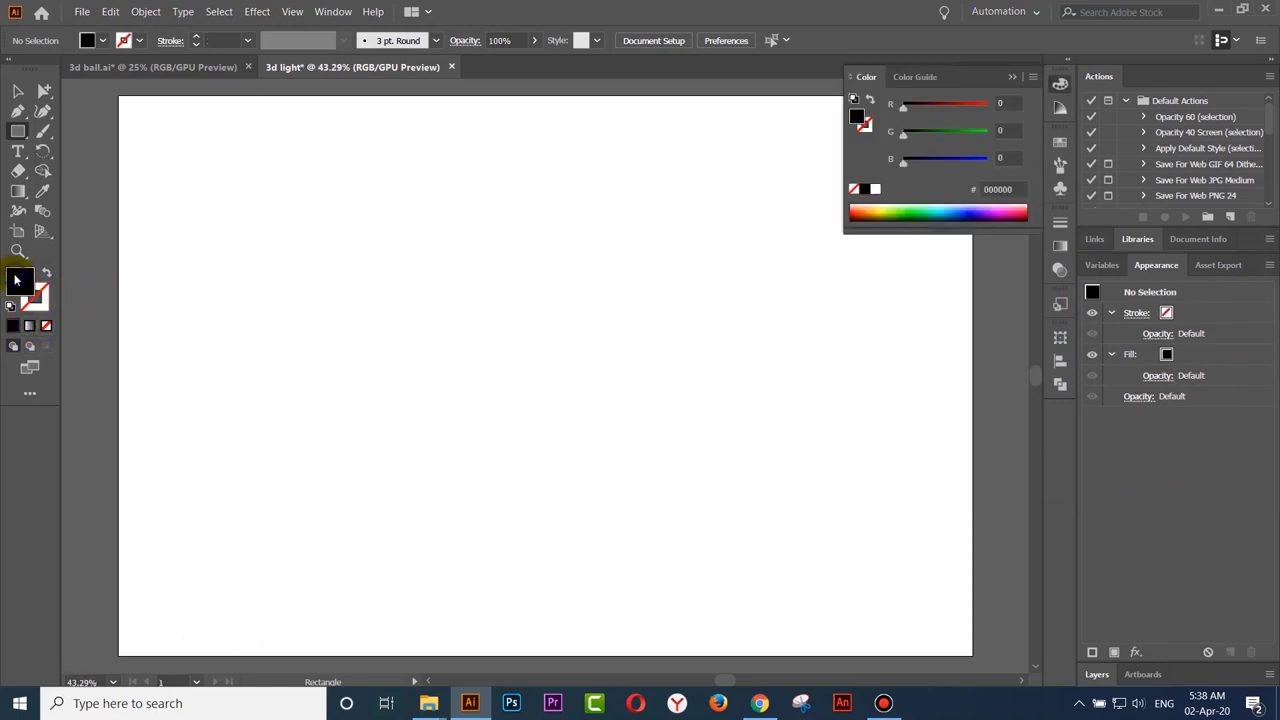
left_click(1058, 82)
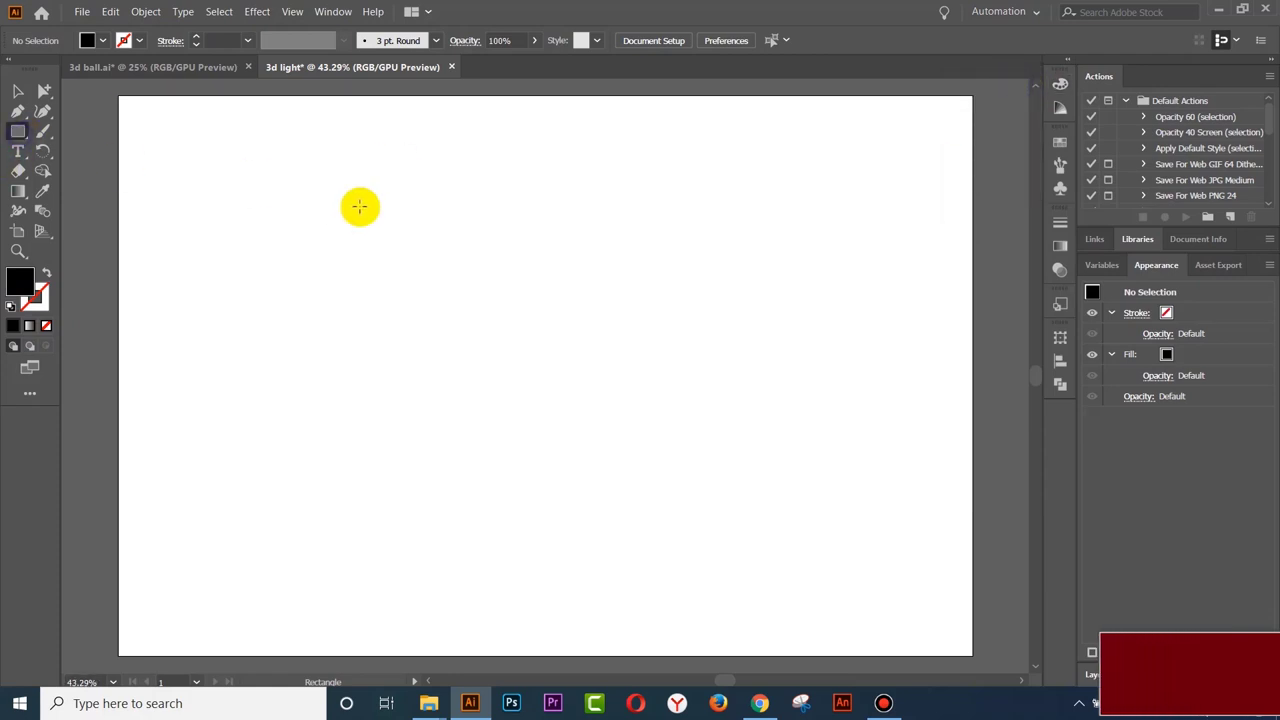
Step: Draw a long thin black bar across the top of the artboard
left_click_drag(168, 127, 928, 135)
left_click(18, 91)
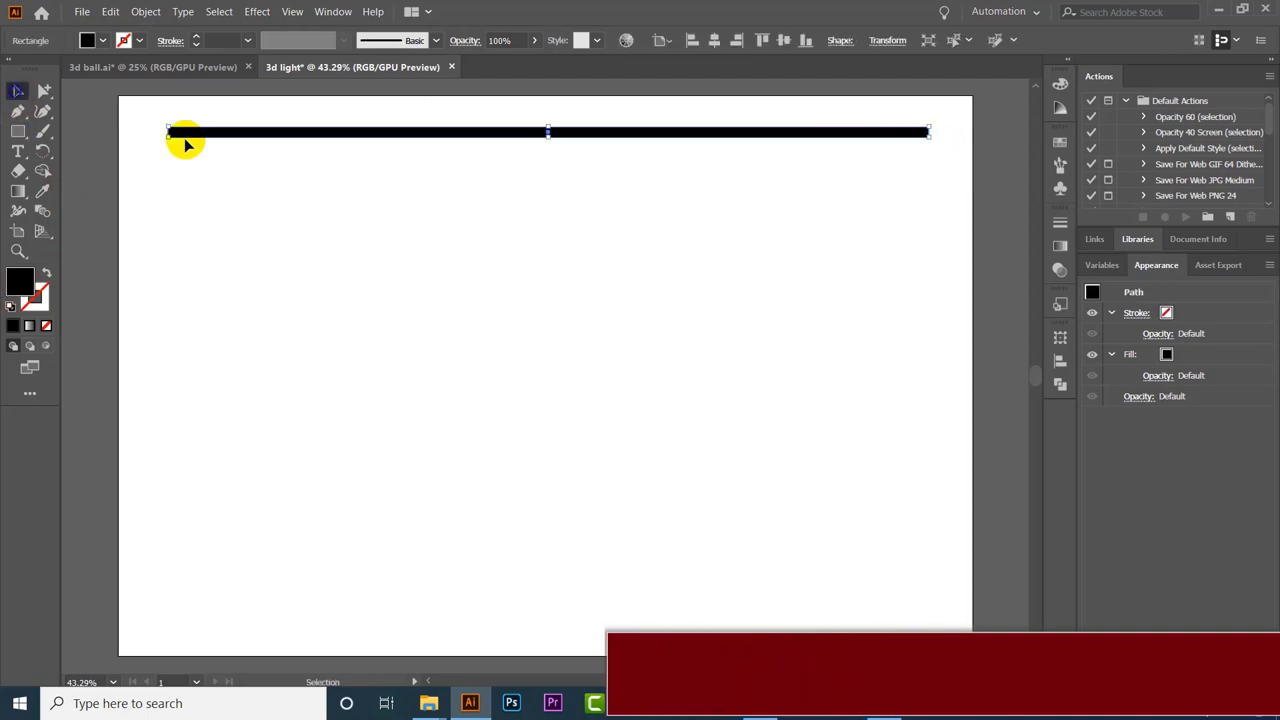
left_click(431, 195)
left_click(18, 131)
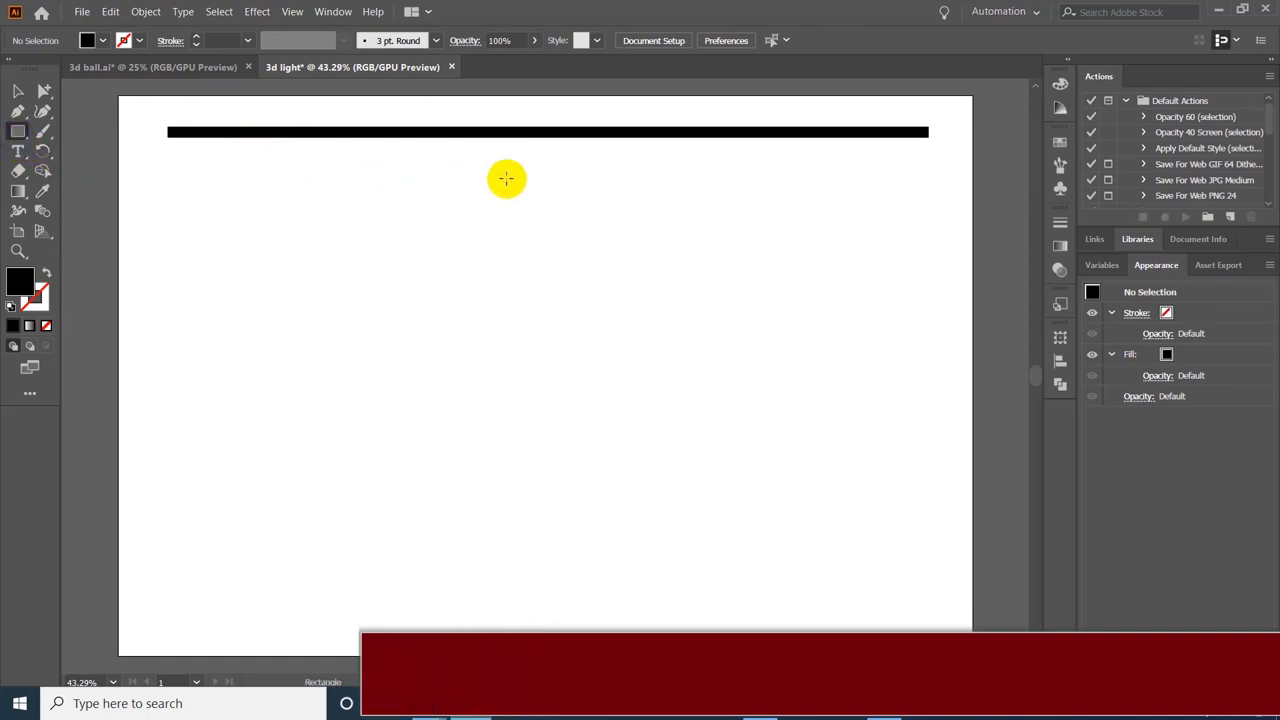
Step: Draw a small black square below the bar and duplicate it repeatedly into a row
left_click_drag(602, 144, 620, 160)
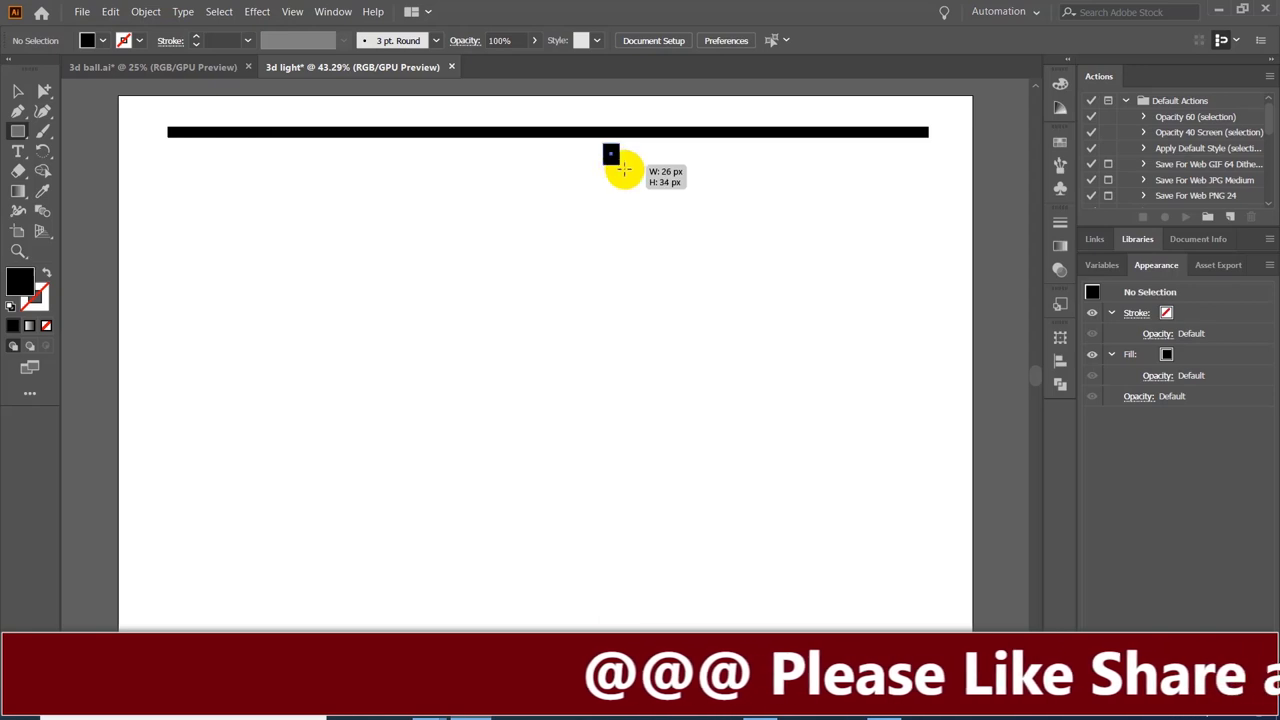
left_click_drag(624, 170, 622, 166)
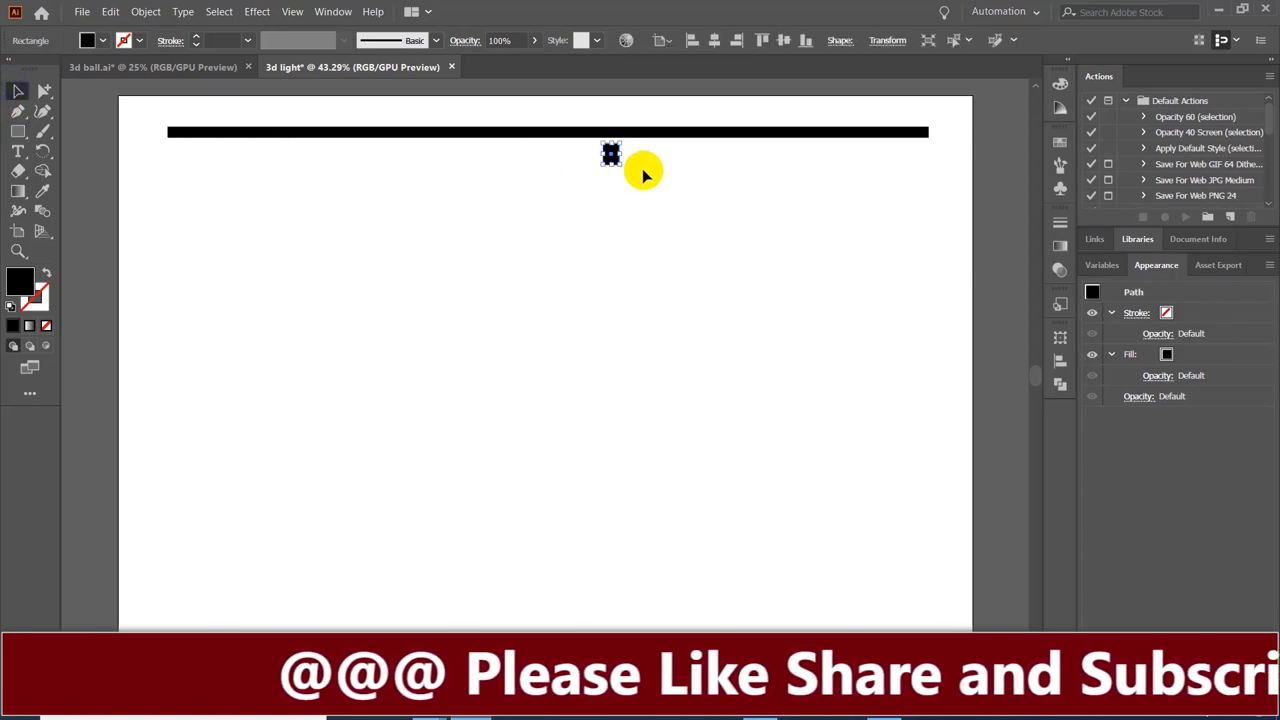
scroll(643, 173, "up", 2)
scroll(623, 174, "up", 2)
scroll(520, 280, "up", 2)
scroll(500, 320, "up", 1)
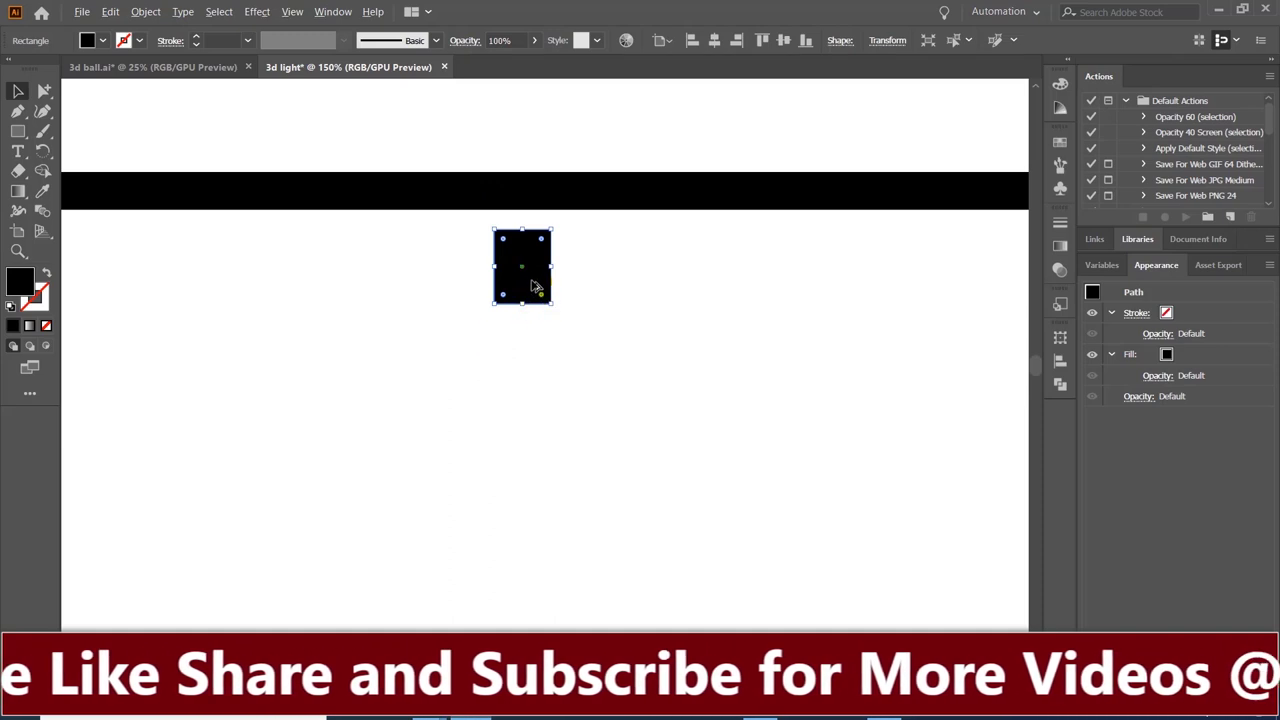
left_click_drag(562, 282, 616, 288)
scroll(612, 280, "down", 1)
scroll(605, 295, "down", 1)
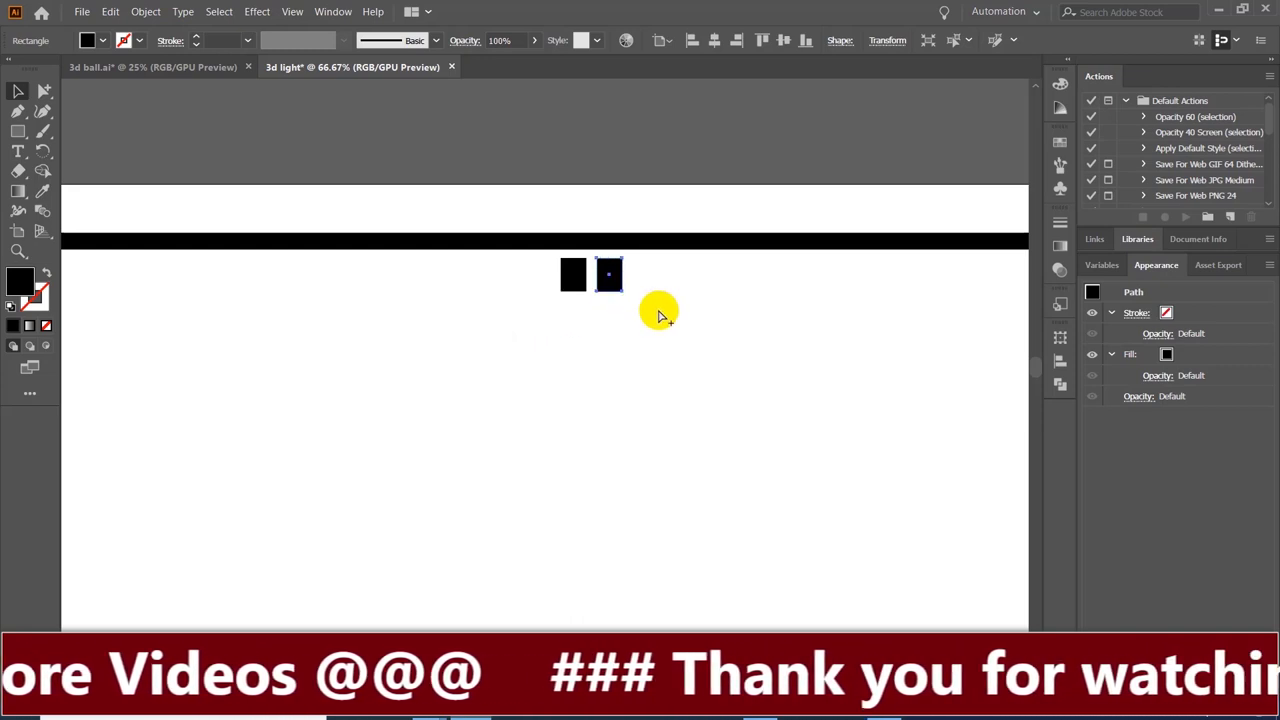
key("ctrl+d")
key("ctrl+d")
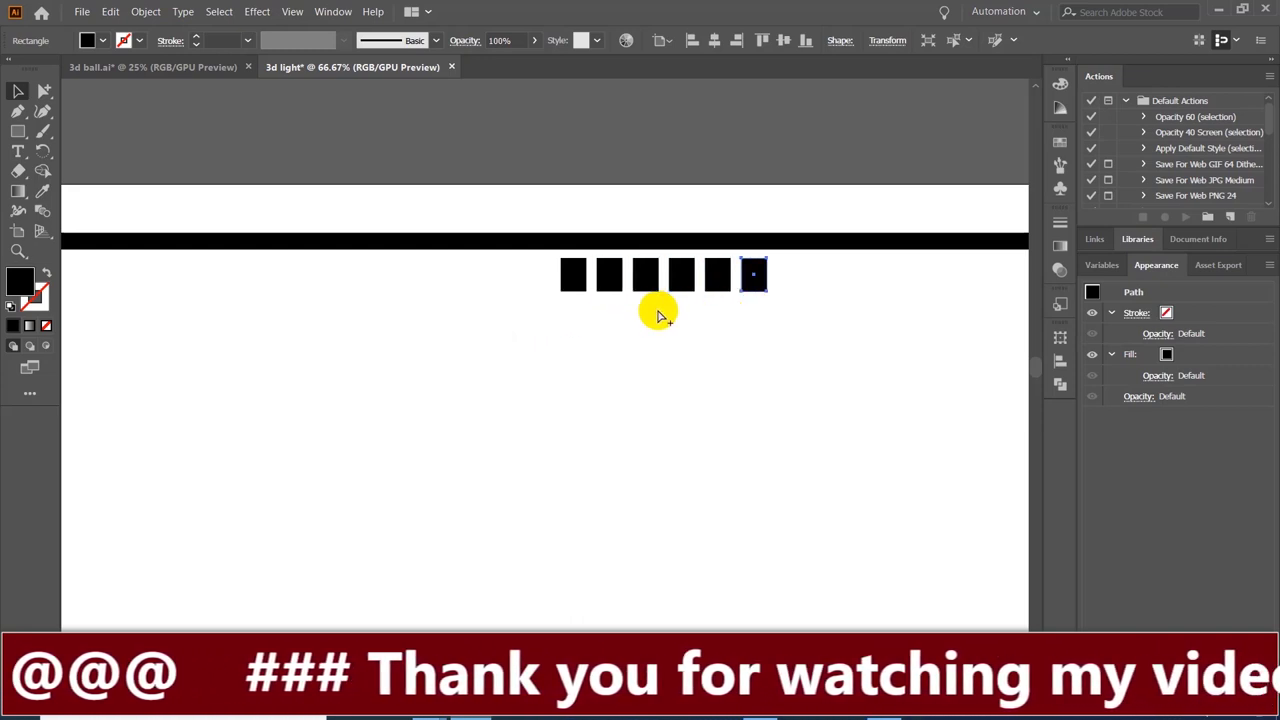
key("ctrl+d")
key("ctrl+d")
key("ctrl+d")
key("ctrl+d")
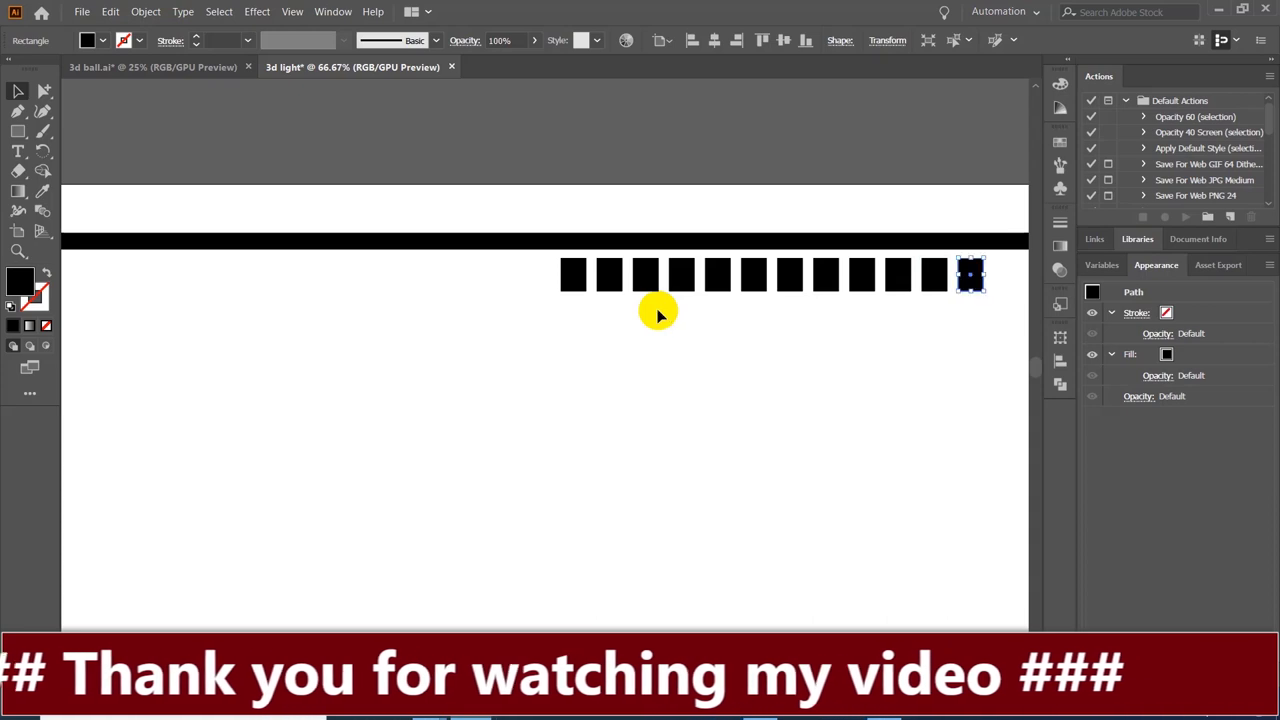
scroll(657, 313, "down", 1)
scroll(667, 314, "down", 1)
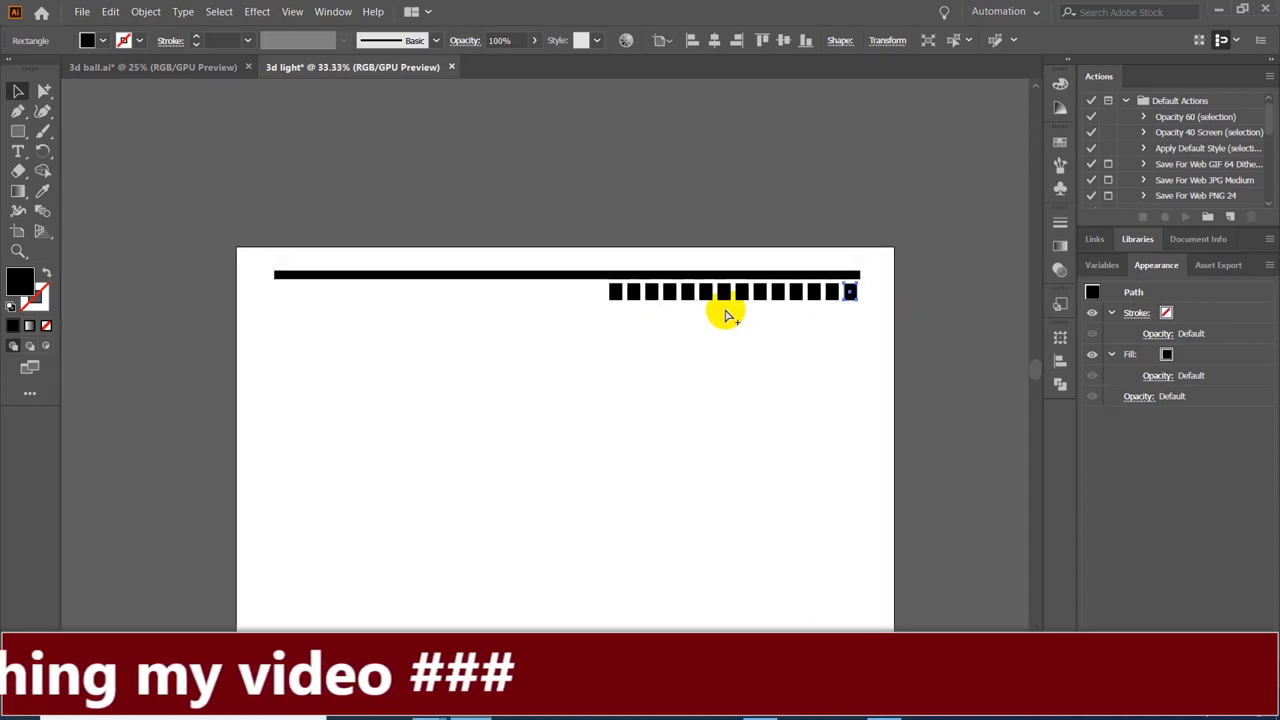
key("ctrl+d")
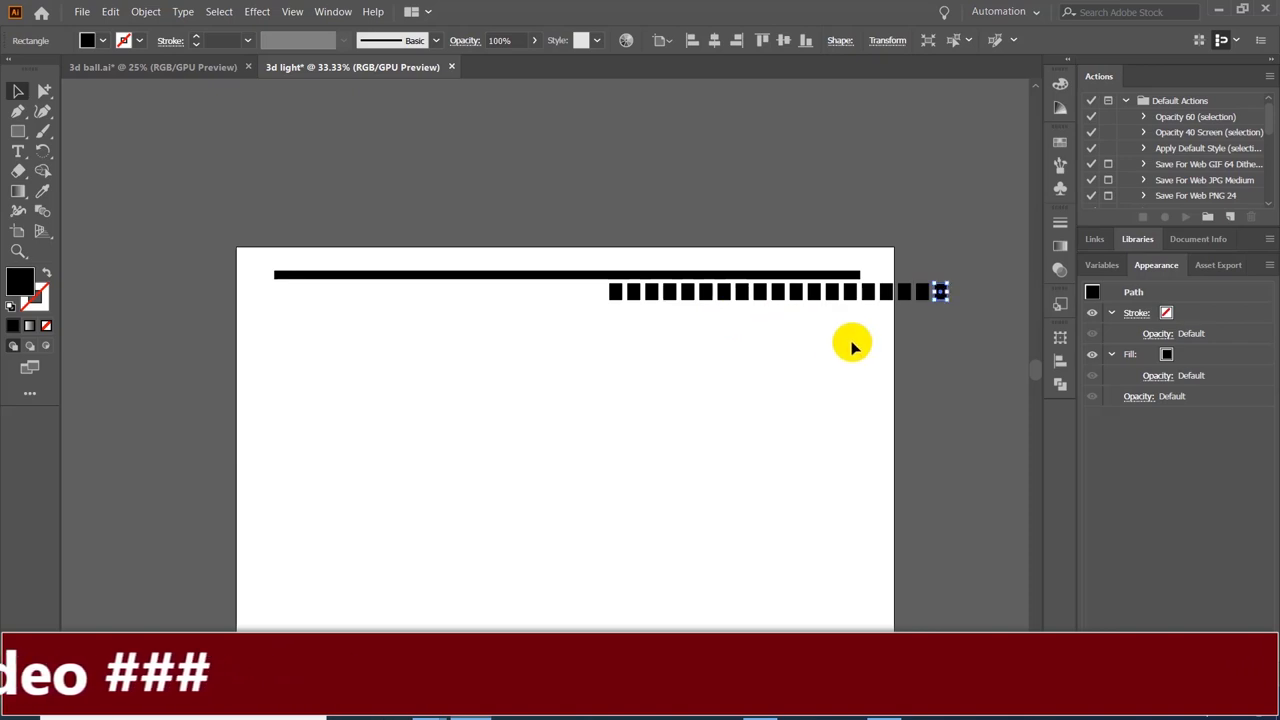
Step: Move the row of squares left so it sits just beneath the long bar
left_click(843, 349)
left_click(967, 334)
left_click_drag(858, 325, 605, 301)
left_click_drag(703, 291, 595, 292)
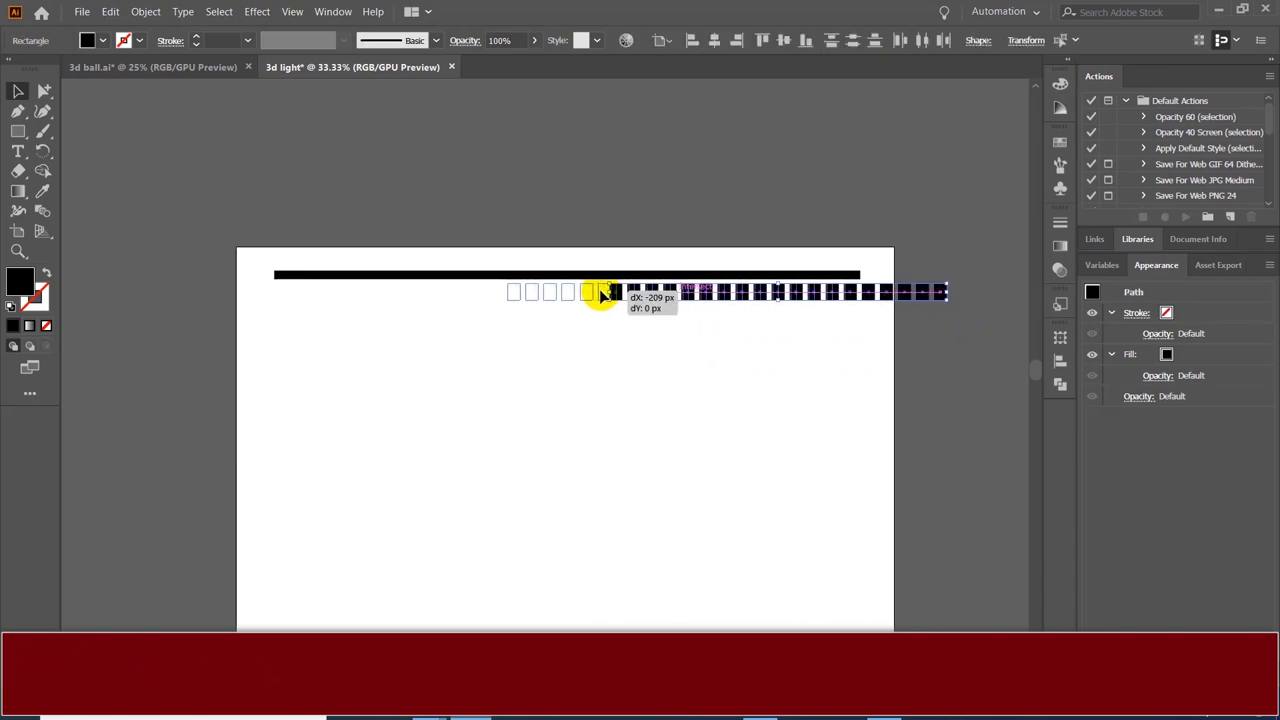
left_click(592, 346)
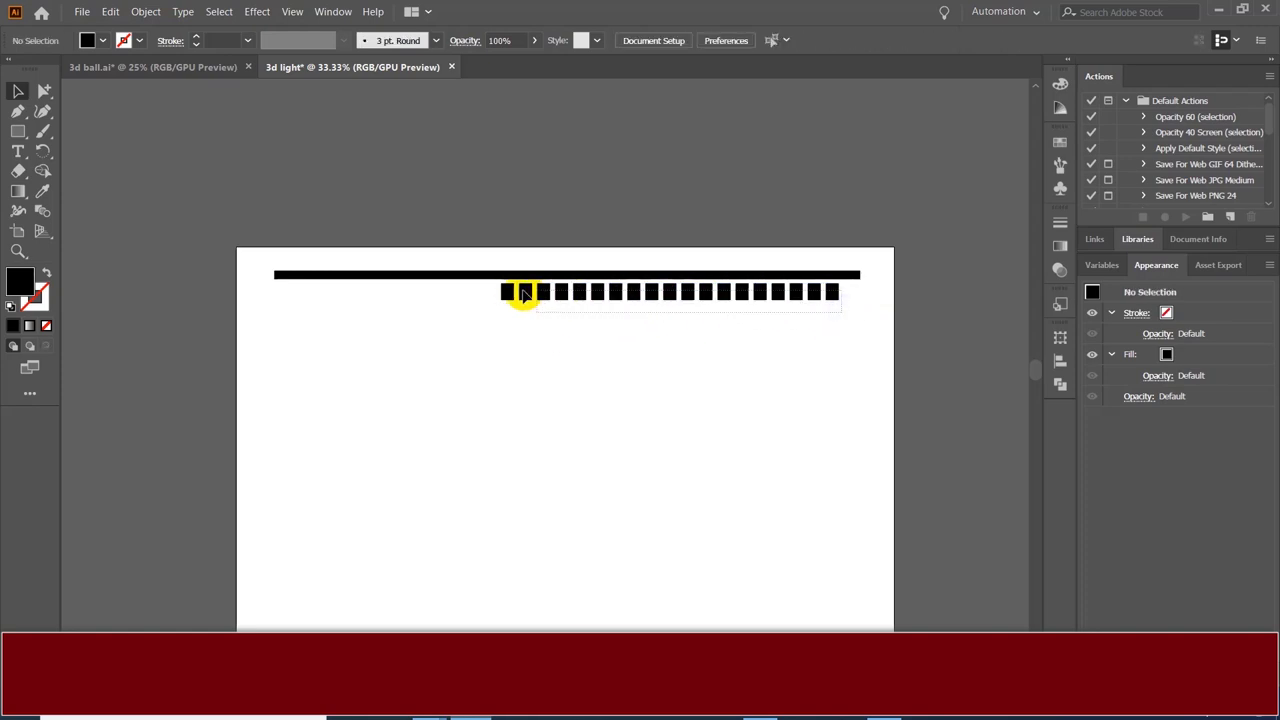
left_click_drag(843, 314, 497, 291)
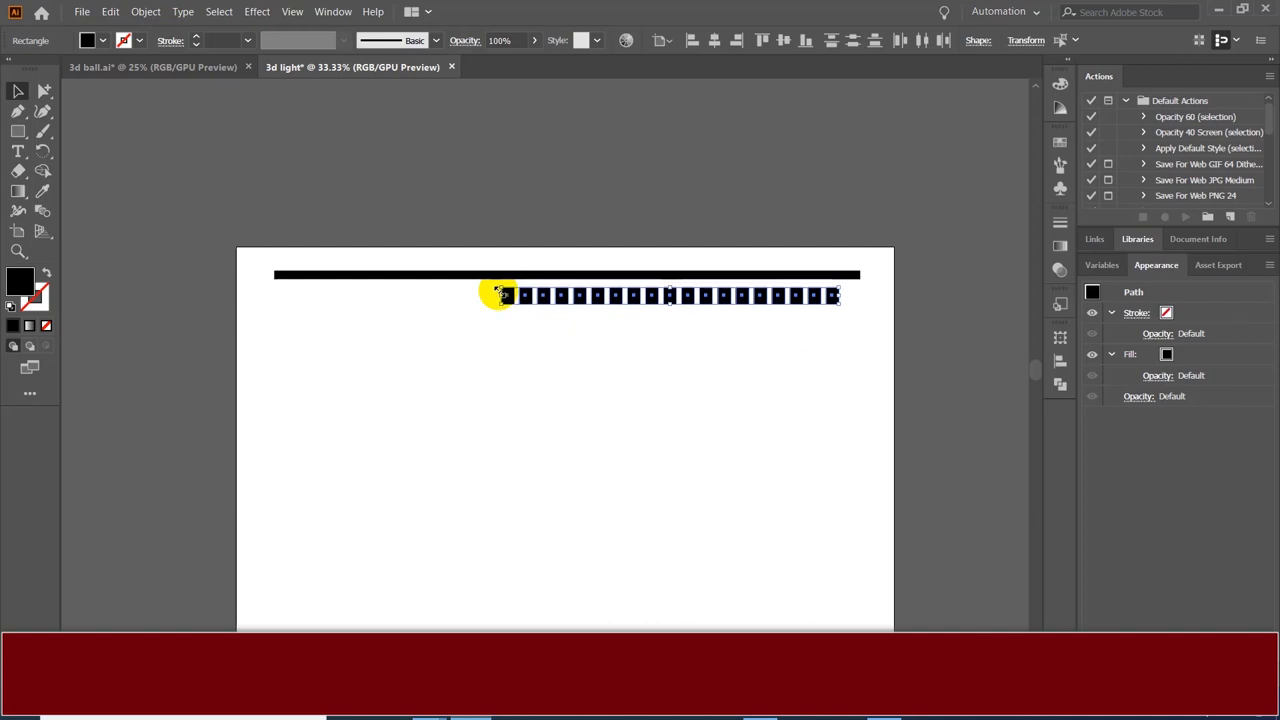
left_click(686, 380)
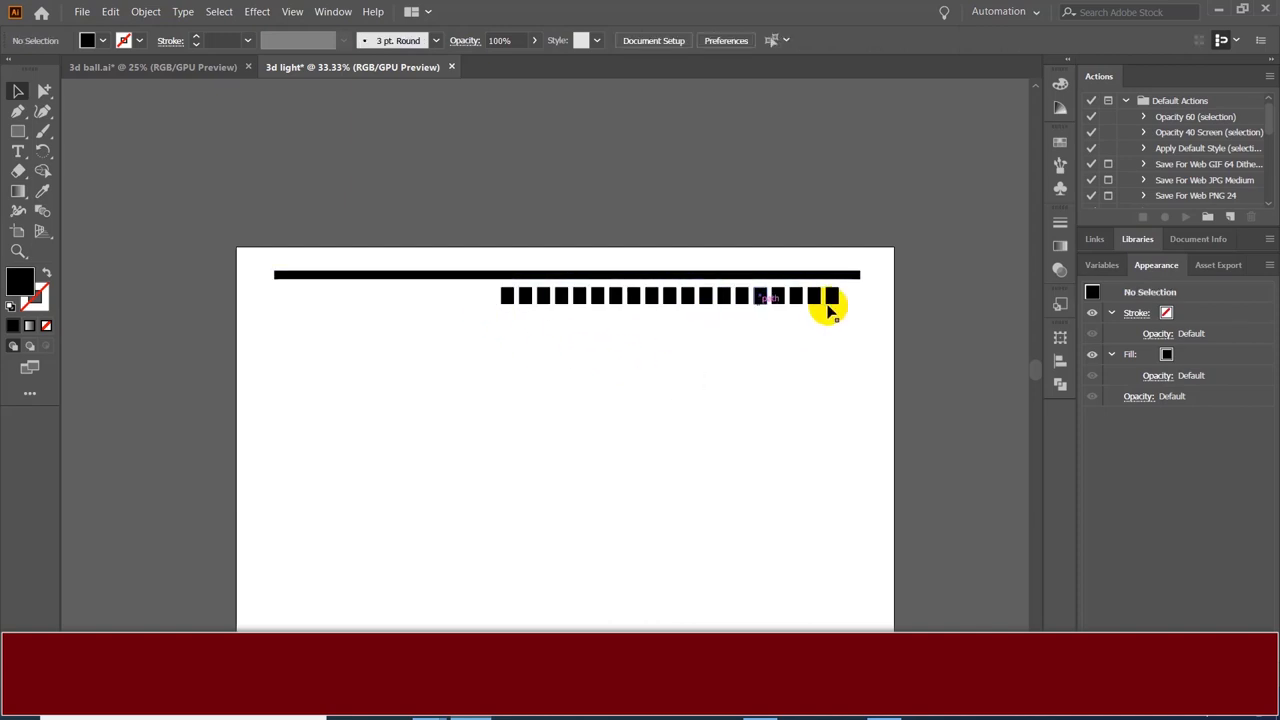
Step: Draw a wide black bar below the squares and copy the long bar further down
left_click(470, 276)
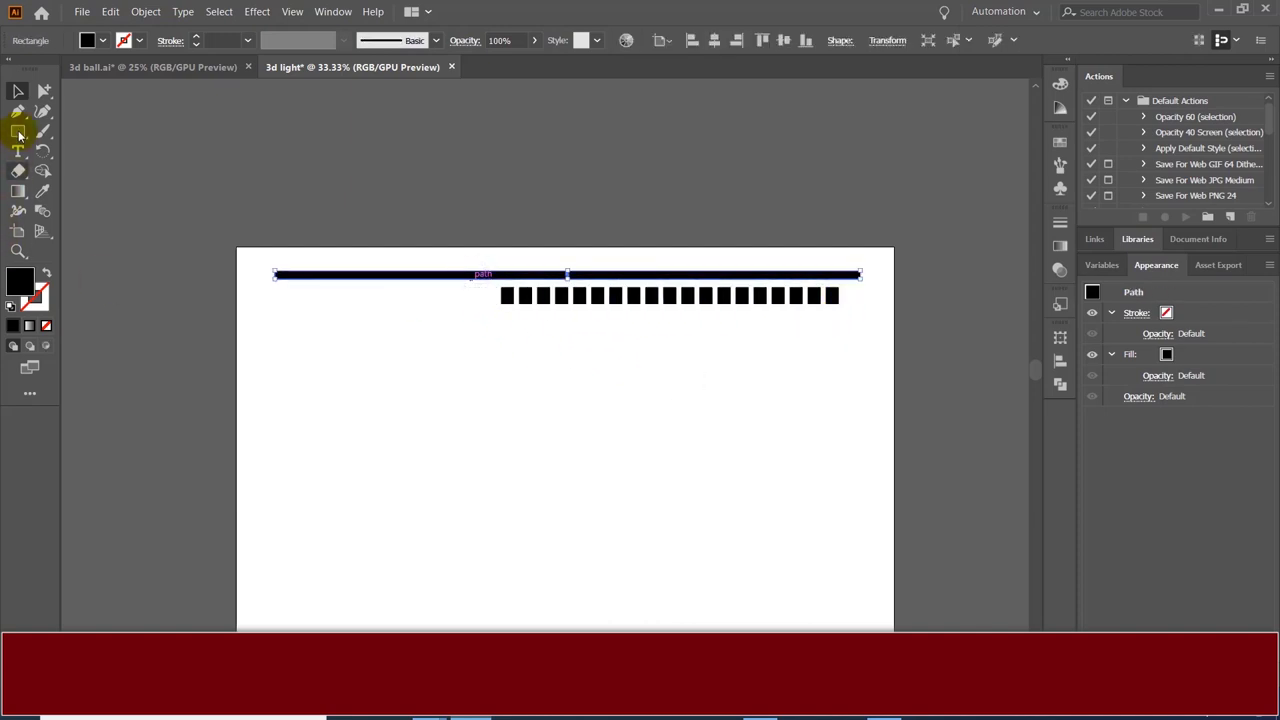
left_click(17, 131)
left_click_drag(272, 309, 537, 325)
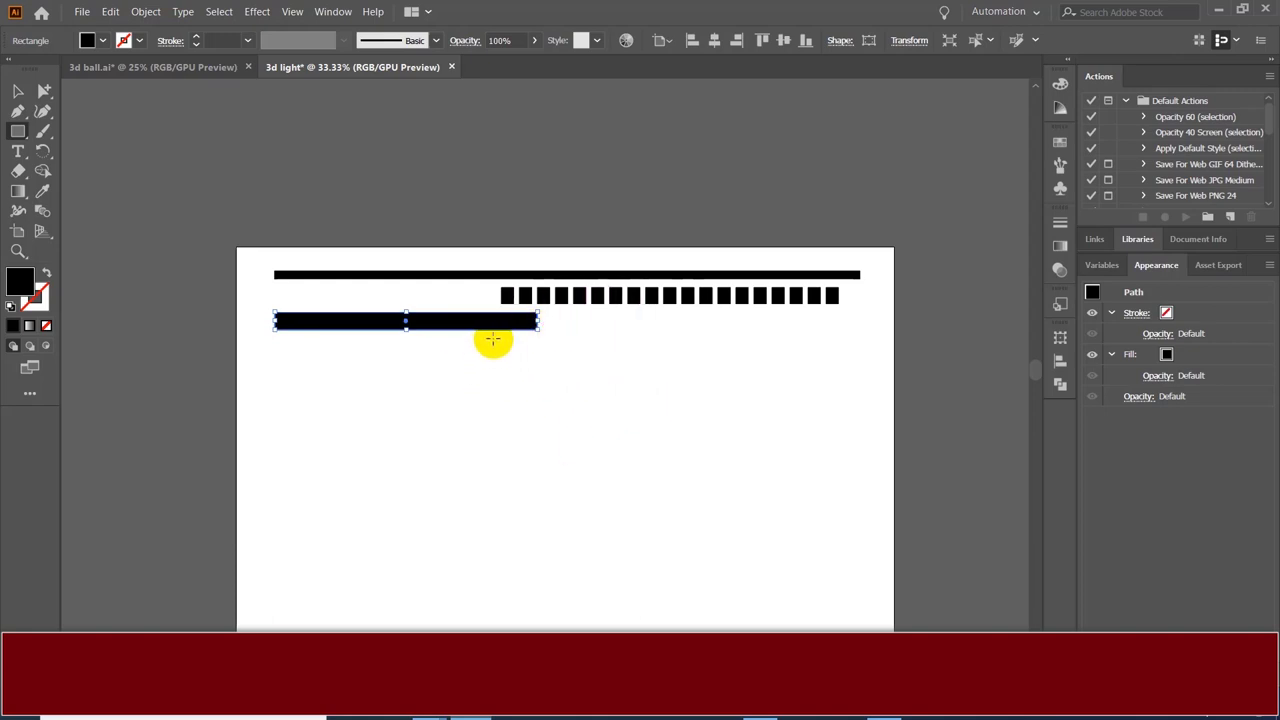
left_click(20, 93)
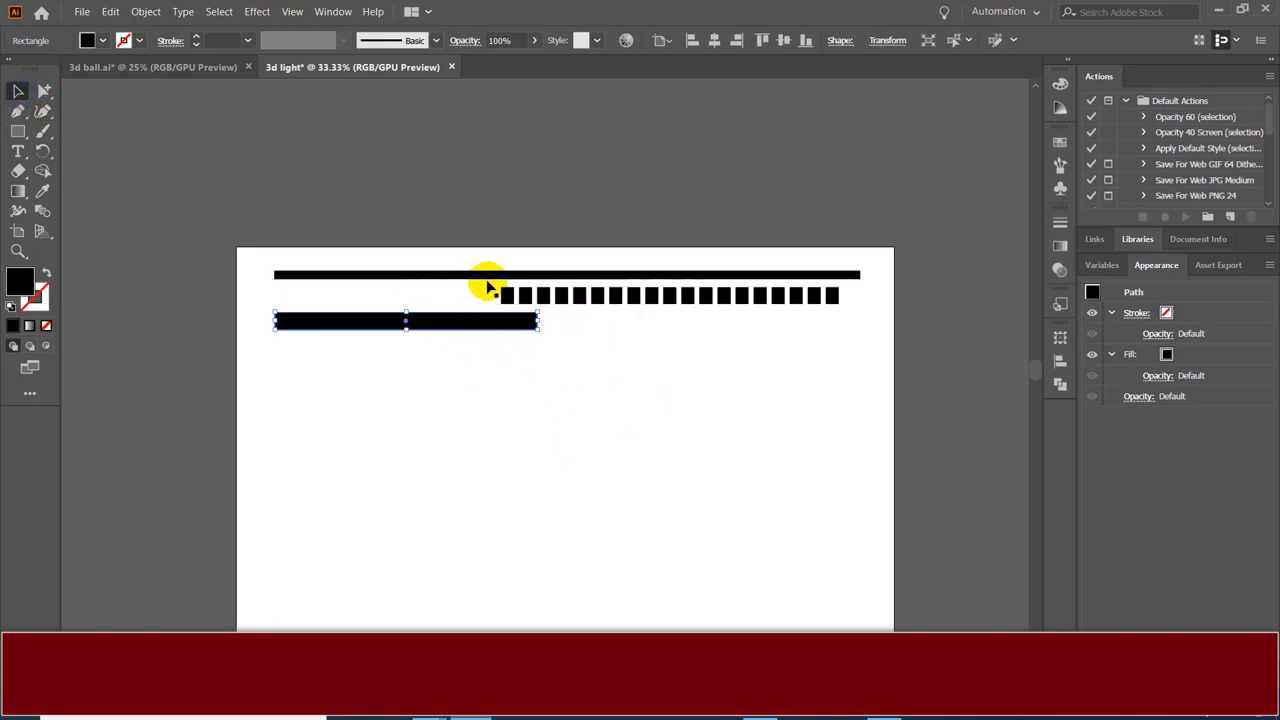
left_click(484, 276)
left_click_drag(484, 278, 481, 362)
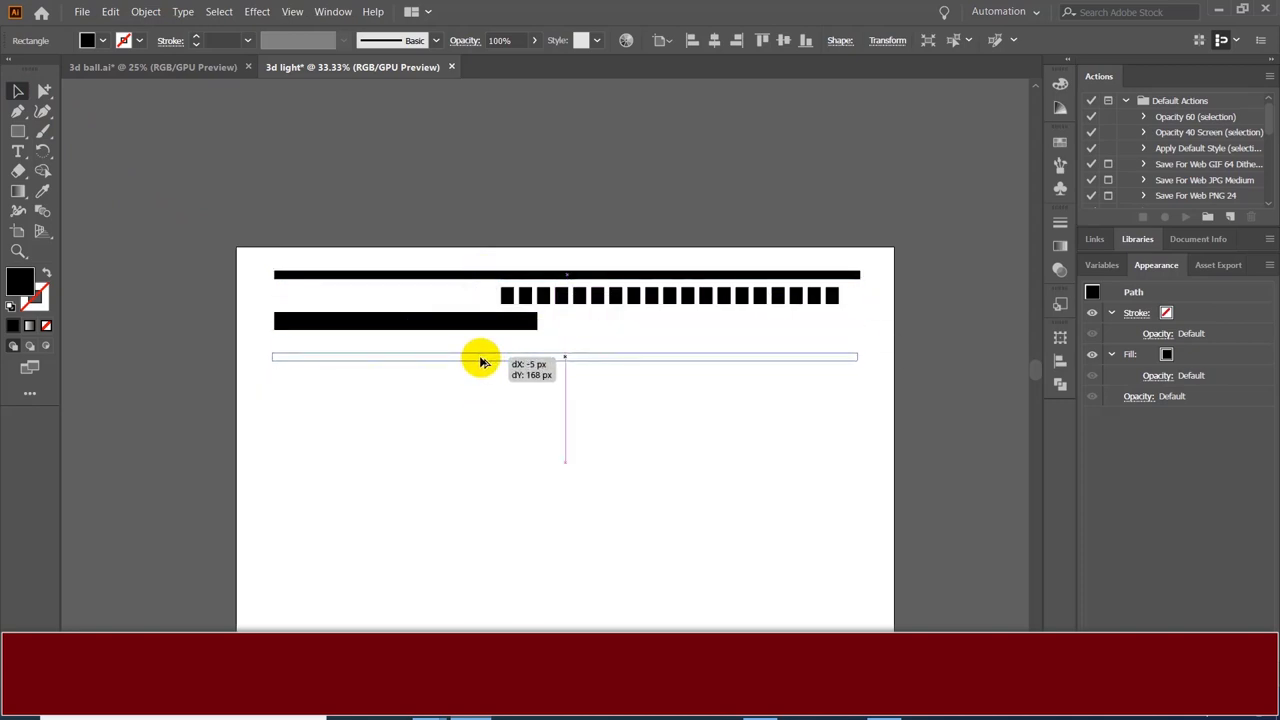
left_click_drag(484, 361, 482, 360)
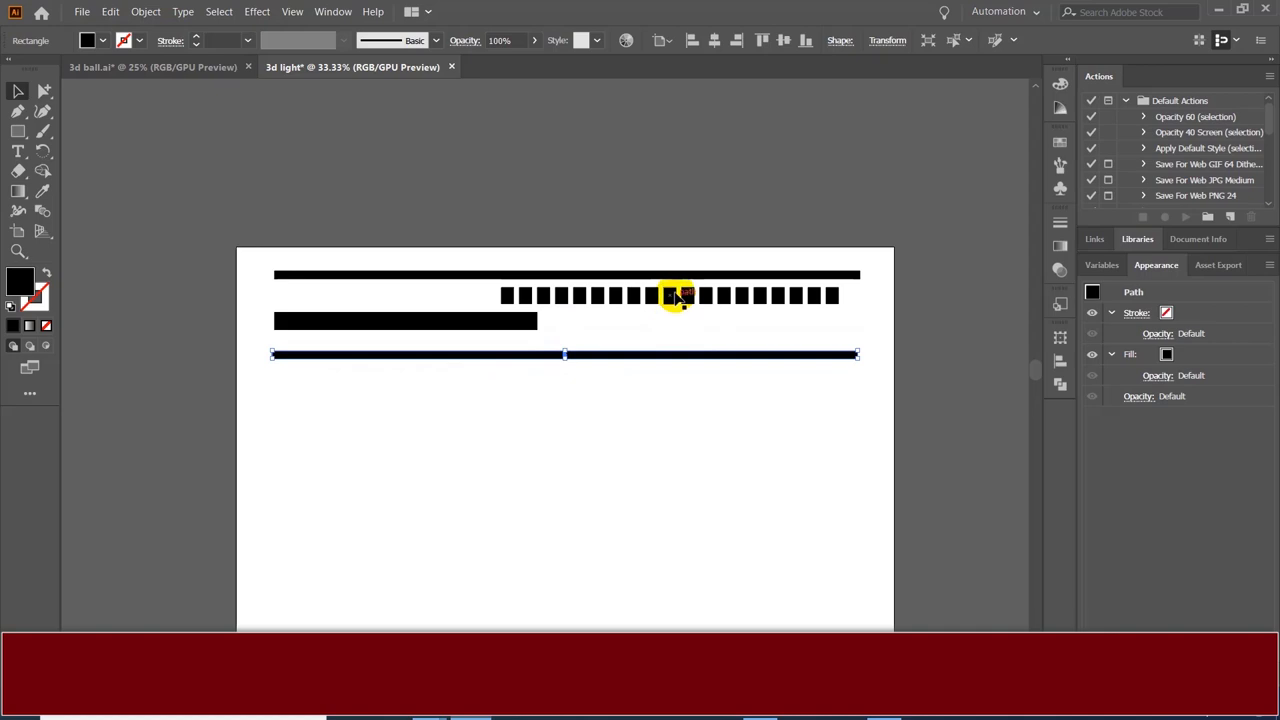
left_click(848, 318)
Step: Copy the square row beneath the lower bar and delete its right half
left_click(588, 297)
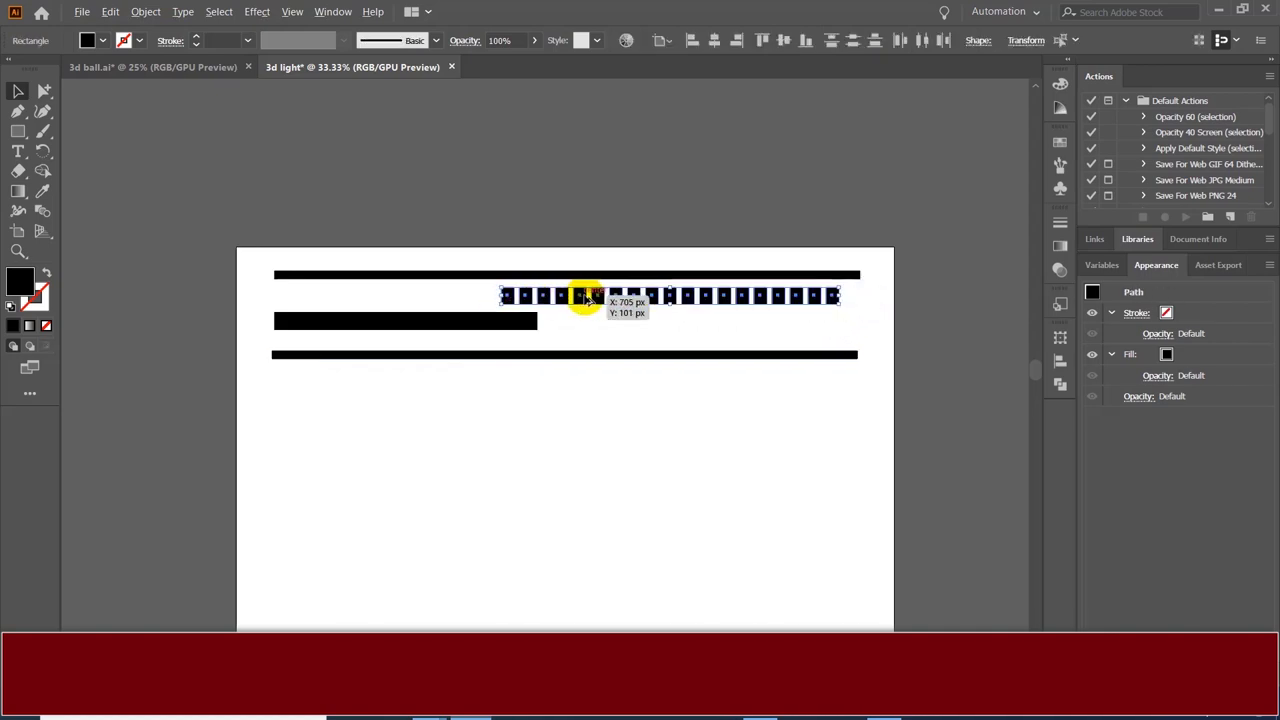
mouse_move(598, 297)
left_mouse_down()
mouse_move(437, 380)
mouse_move(388, 379)
left_mouse_up()
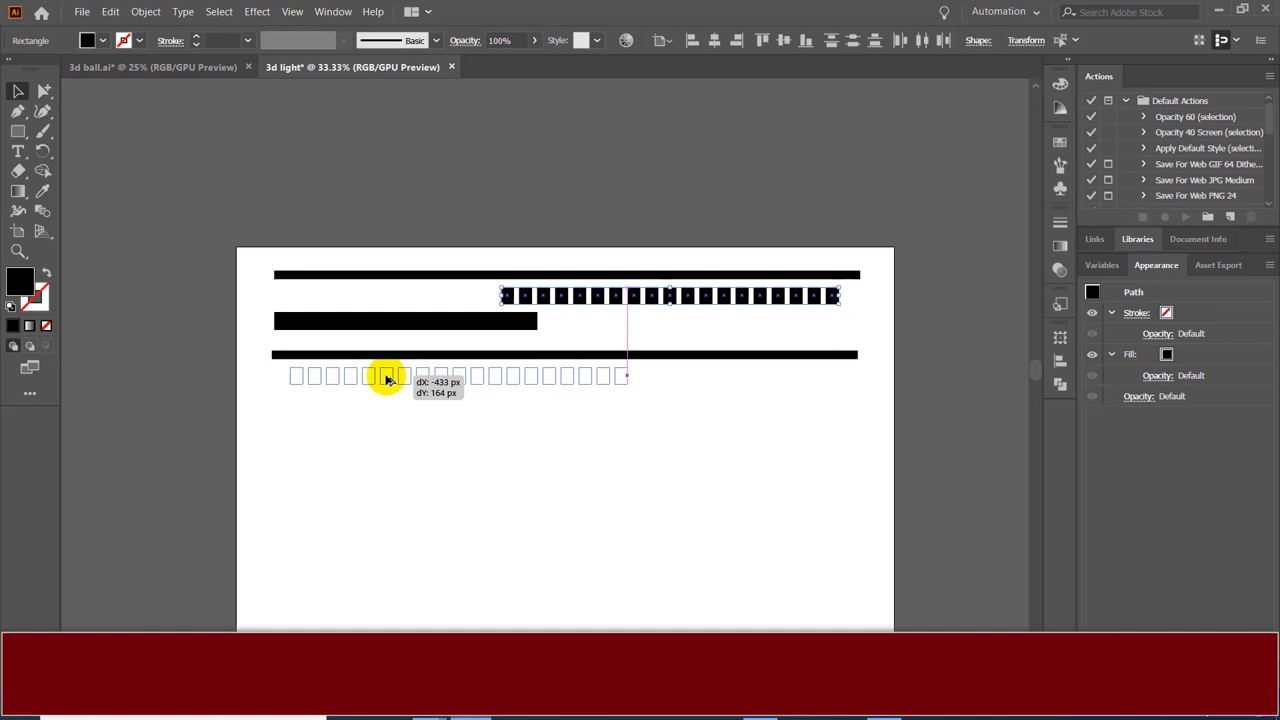
left_click_drag(386, 380, 387, 380)
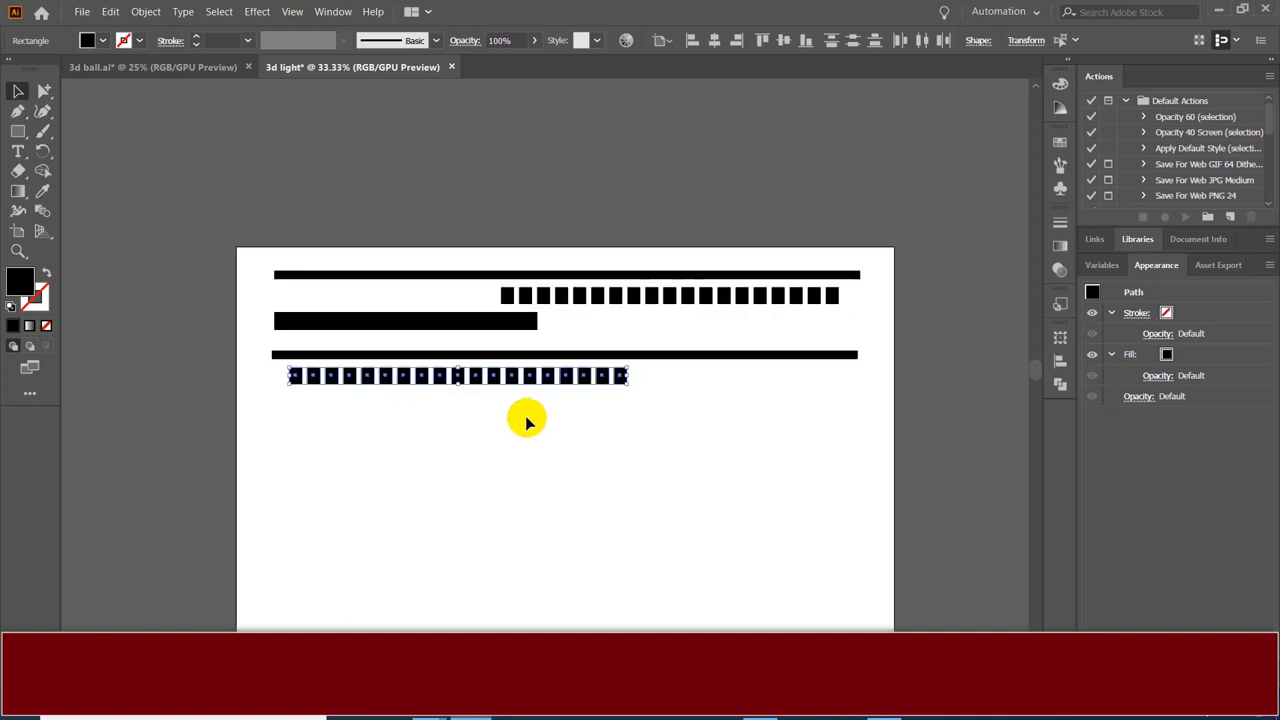
left_click(525, 418)
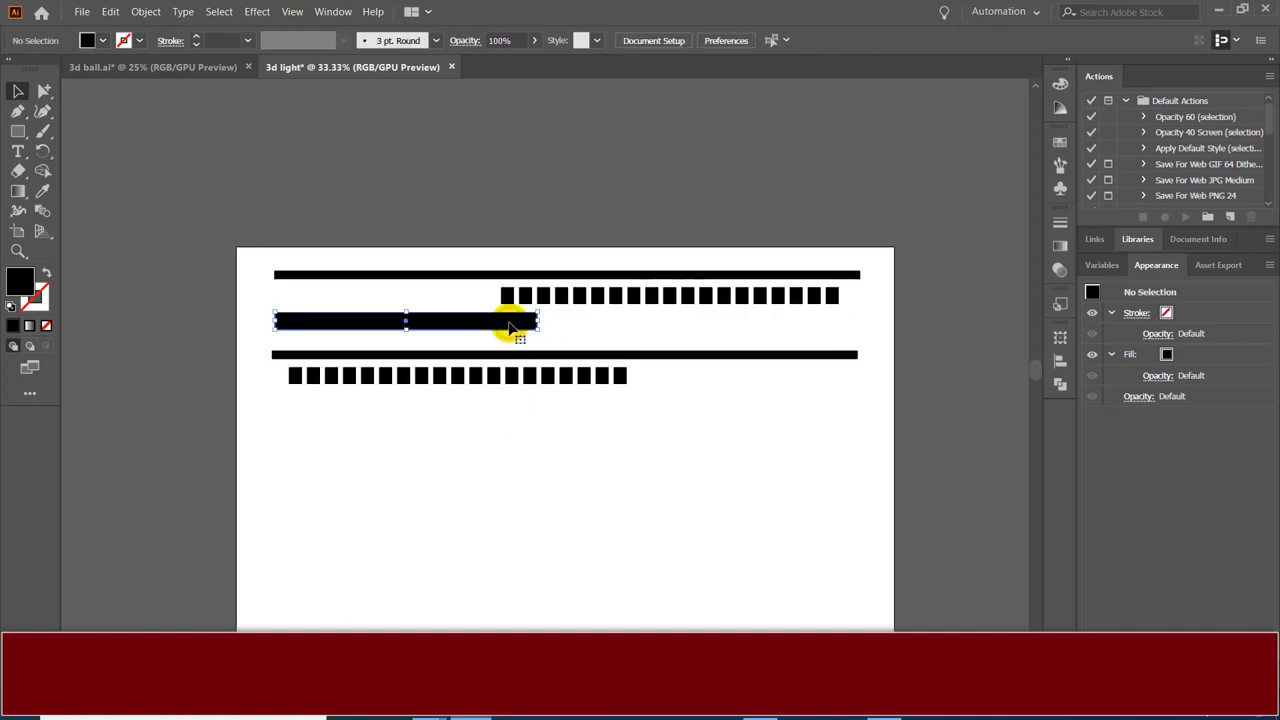
left_click(509, 327)
left_click(640, 308)
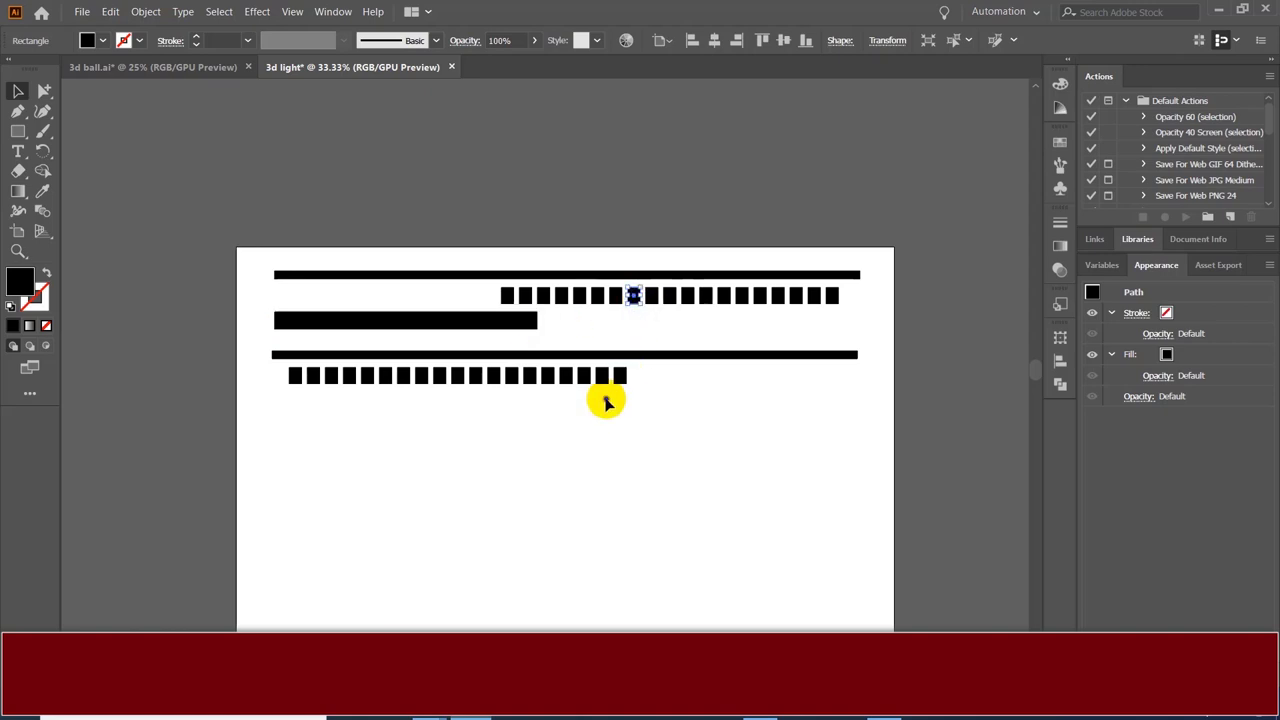
left_click_drag(480, 381, 357, 391)
key("Delete")
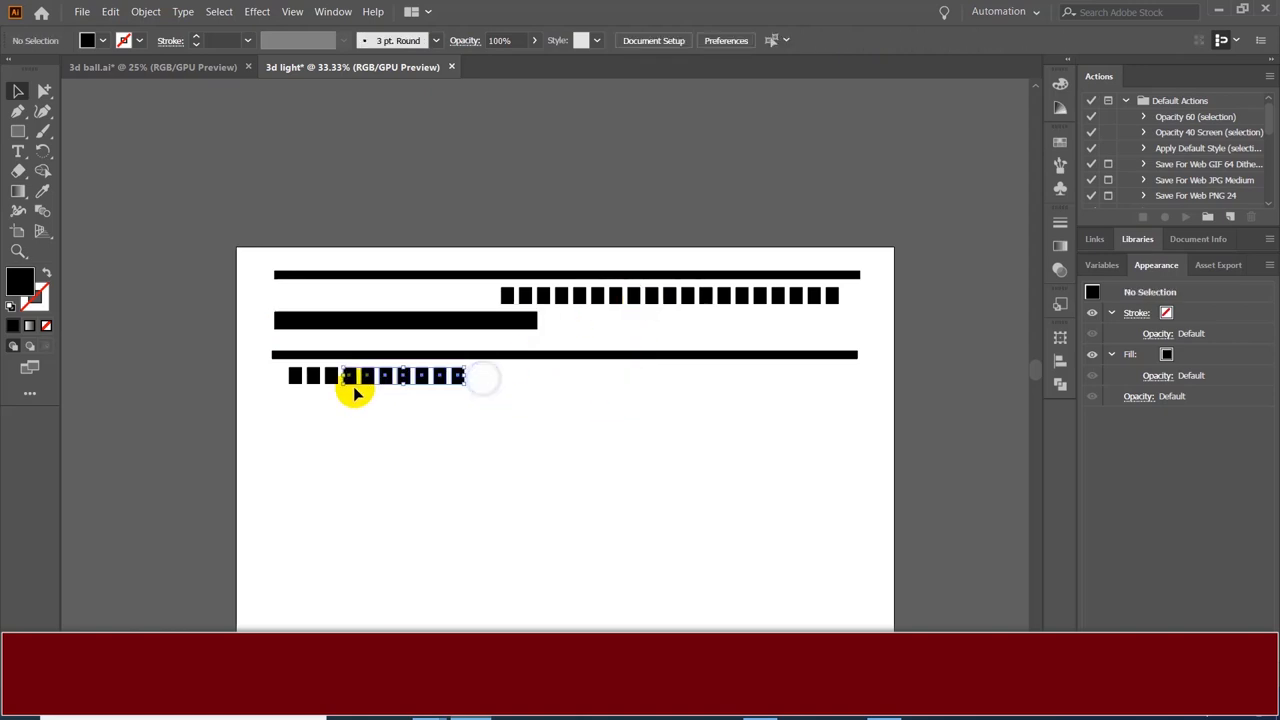
left_click(491, 380)
mouse_move(277, 386)
left_mouse_down()
mouse_move(360, 383)
mouse_move(384, 343)
left_mouse_up()
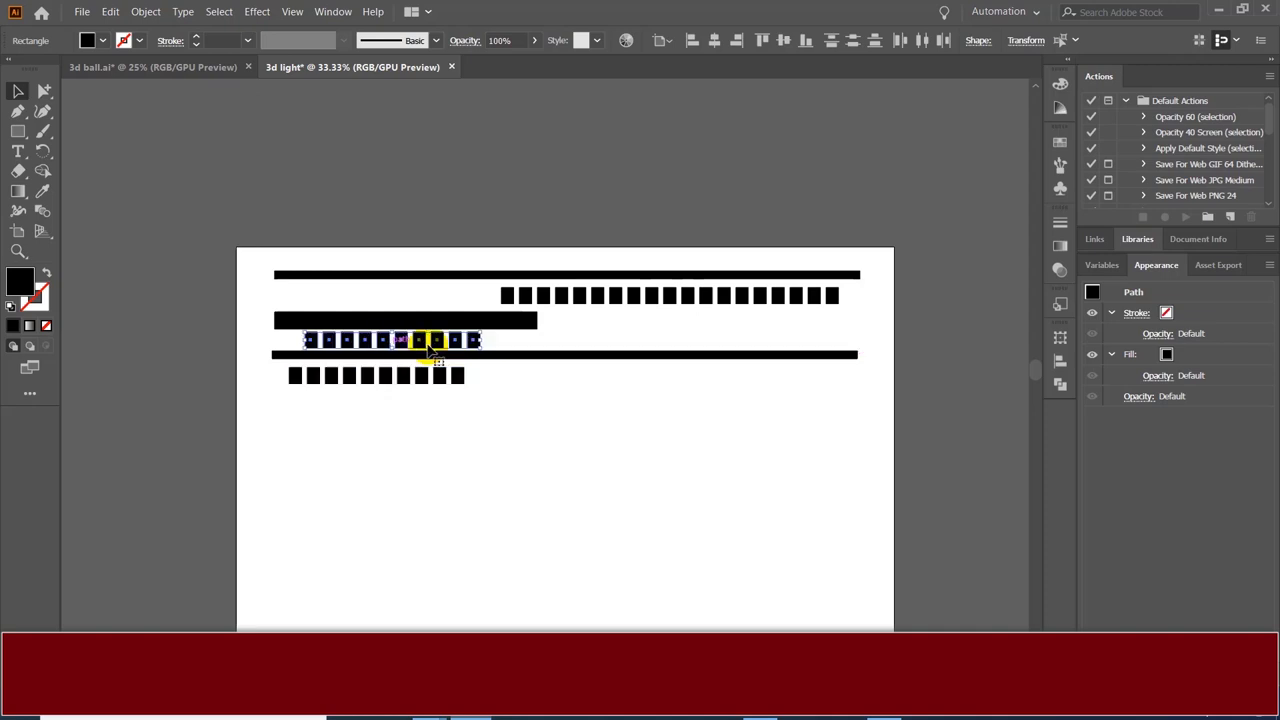
Step: Add short square rows under and beside the short bar, shifting the lower bar right
mouse_move(555, 360)
left_mouse_down()
mouse_move(637, 421)
mouse_move(768, 406)
left_mouse_up()
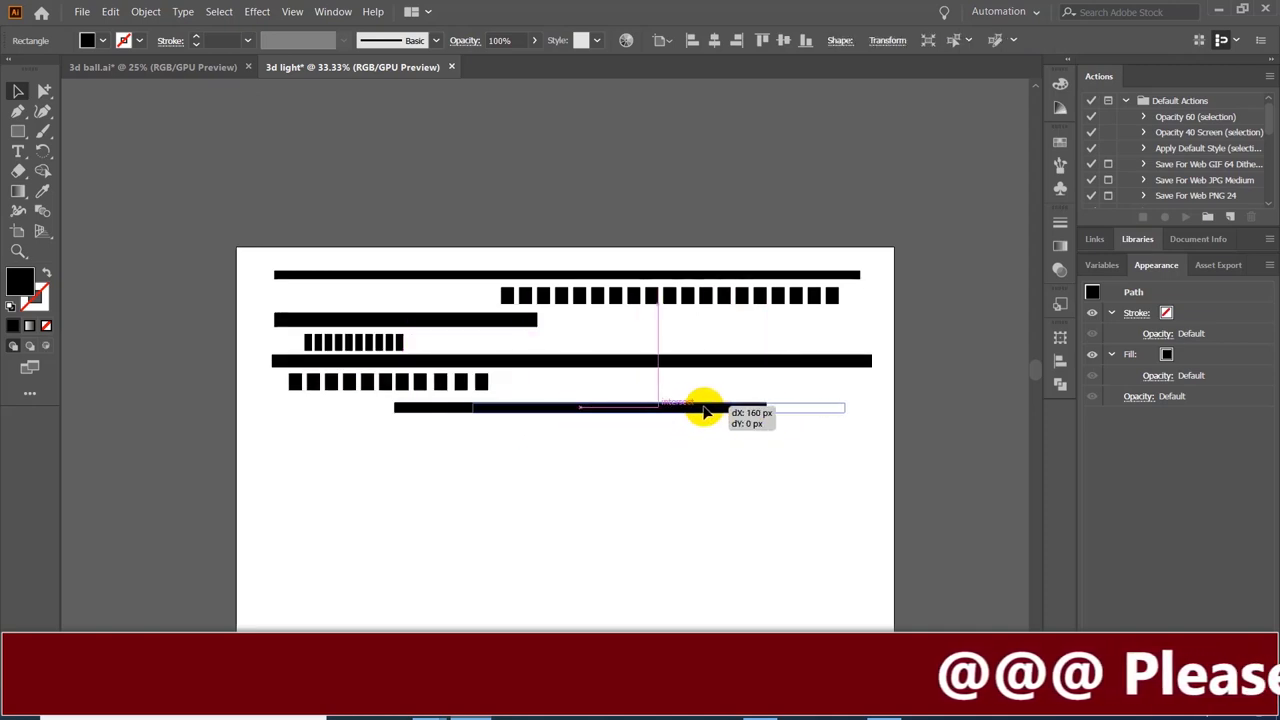
left_click_drag(582, 408, 706, 404)
mouse_move(300, 343)
left_mouse_down()
mouse_move(657, 383)
mouse_move(872, 383)
left_mouse_up()
left_click(808, 456)
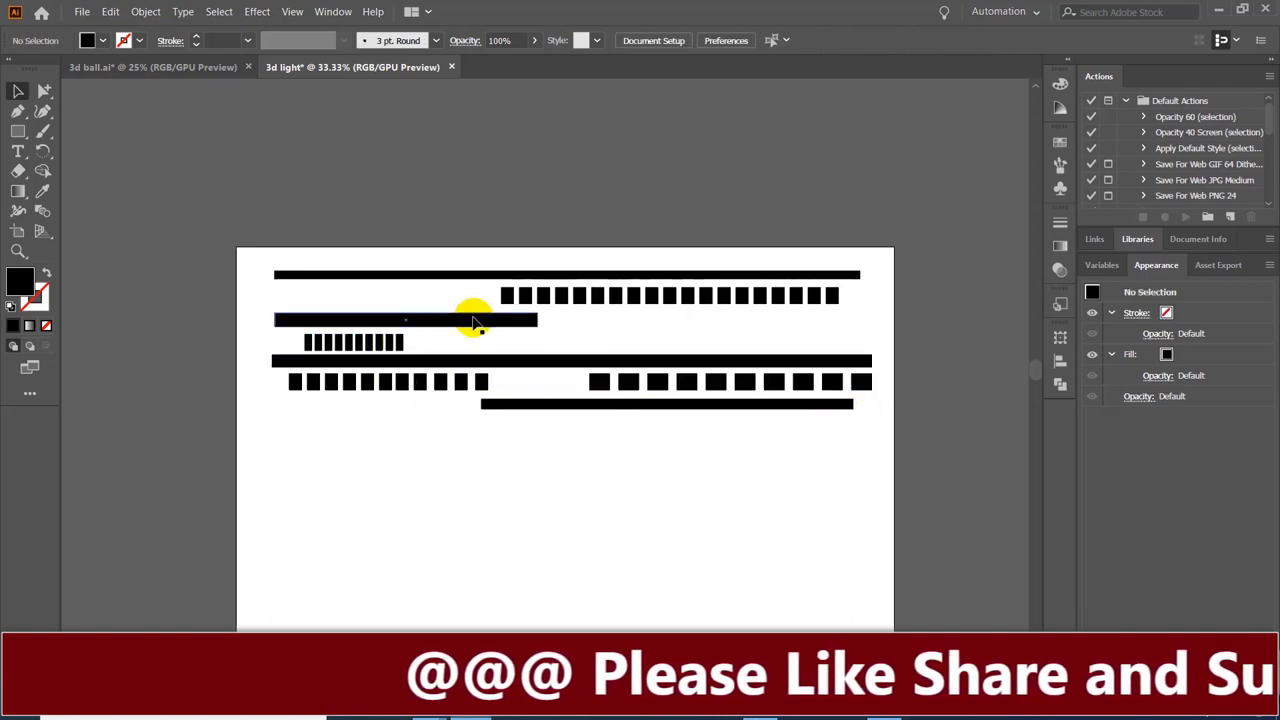
left_click(398, 343)
left_click_drag(398, 343, 808, 320)
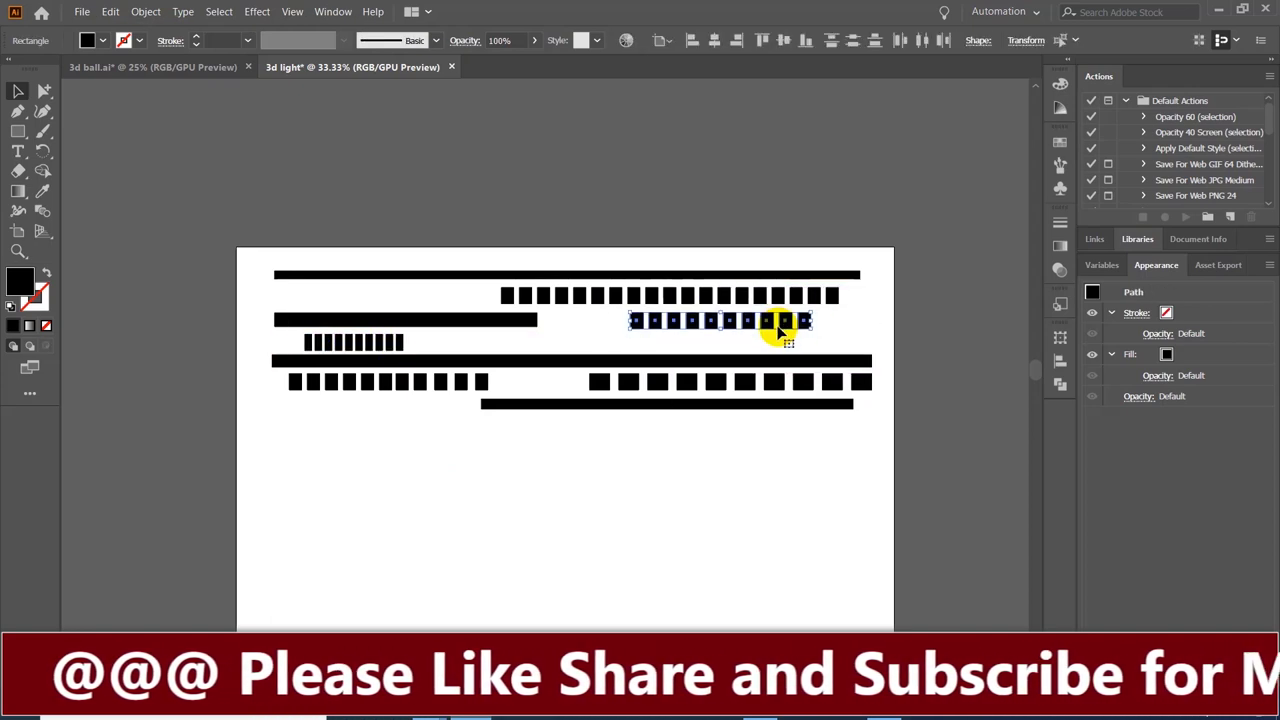
left_click(843, 331)
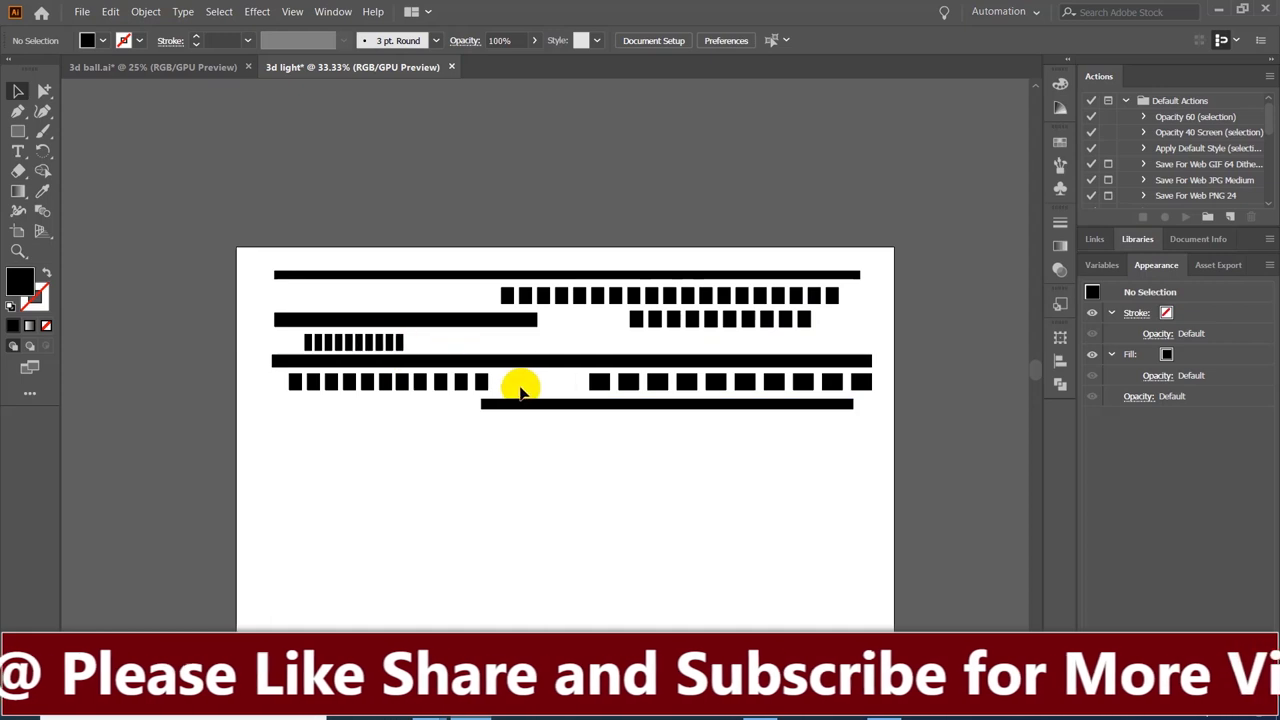
Step: Copy a square row up to the top left and shift upper rows to stagger them
left_click_drag(229, 371, 500, 398)
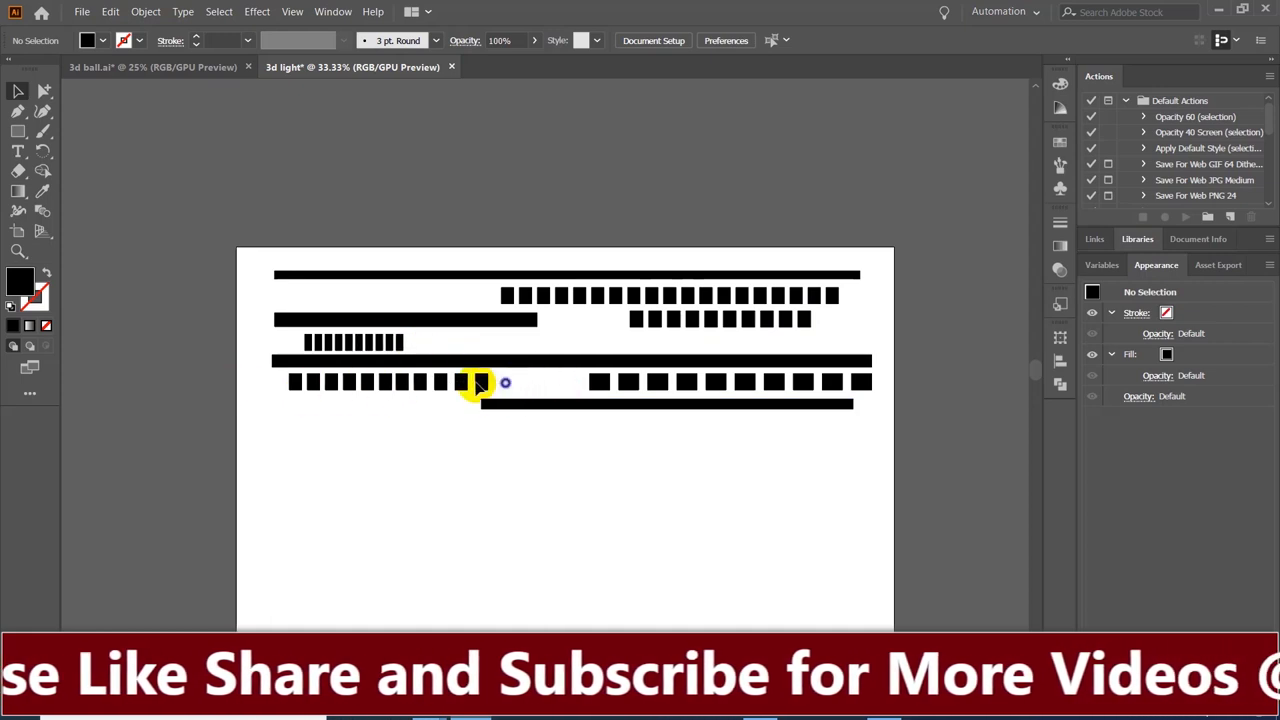
left_click_drag(357, 384, 357, 297)
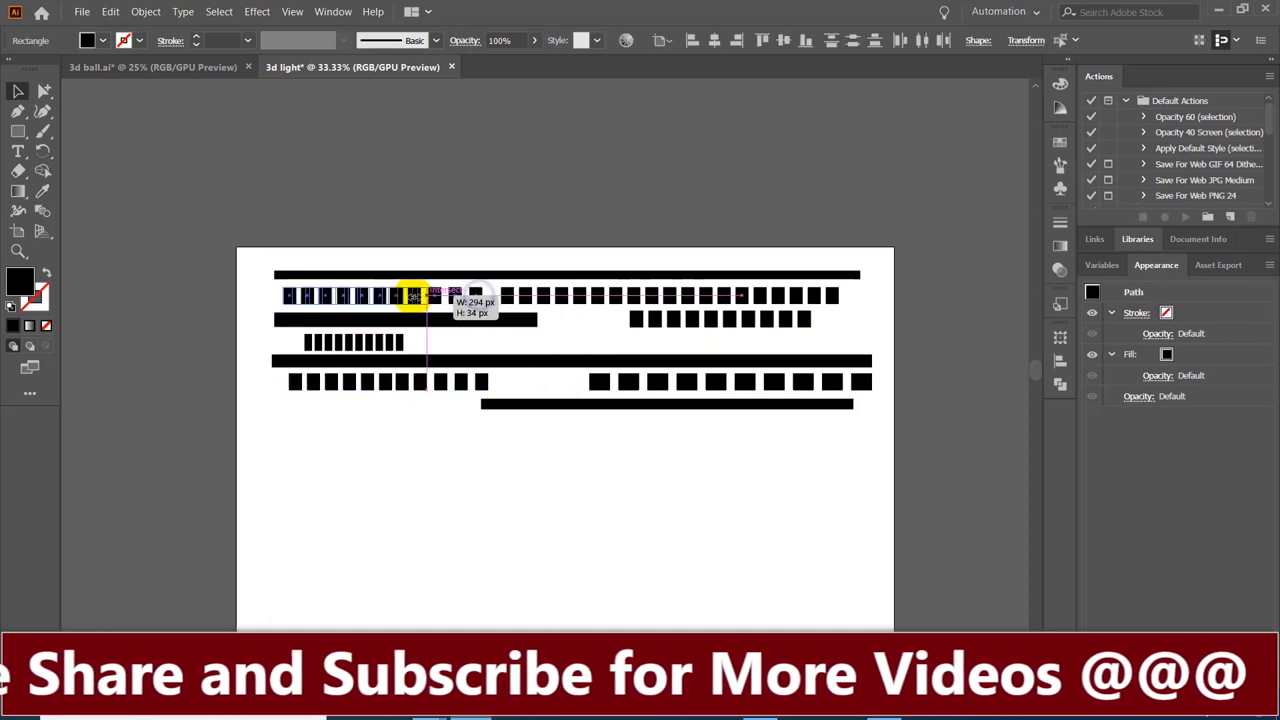
mouse_move(484, 297)
left_mouse_down()
mouse_move(390, 297)
mouse_move(436, 296)
left_mouse_up()
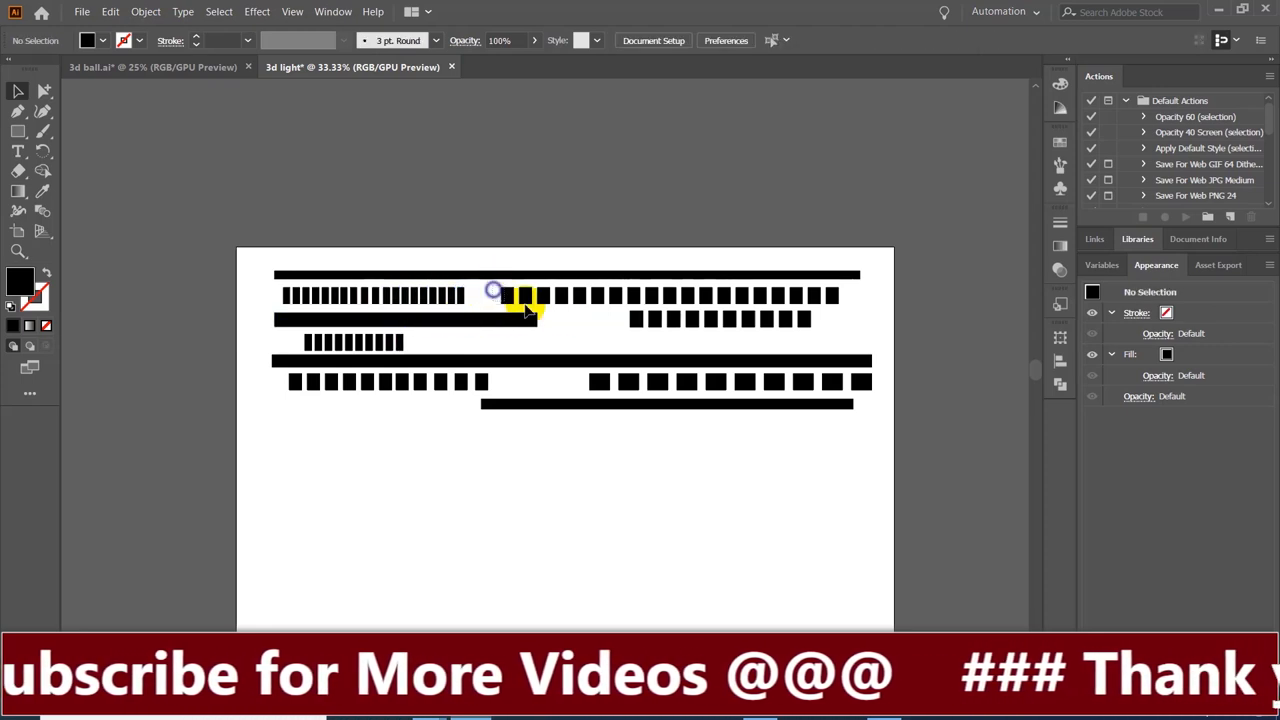
left_click_drag(655, 320, 580, 330)
mouse_move(805, 319)
left_mouse_down()
mouse_move(740, 319)
mouse_move(720, 298)
mouse_move(736, 298)
left_mouse_up()
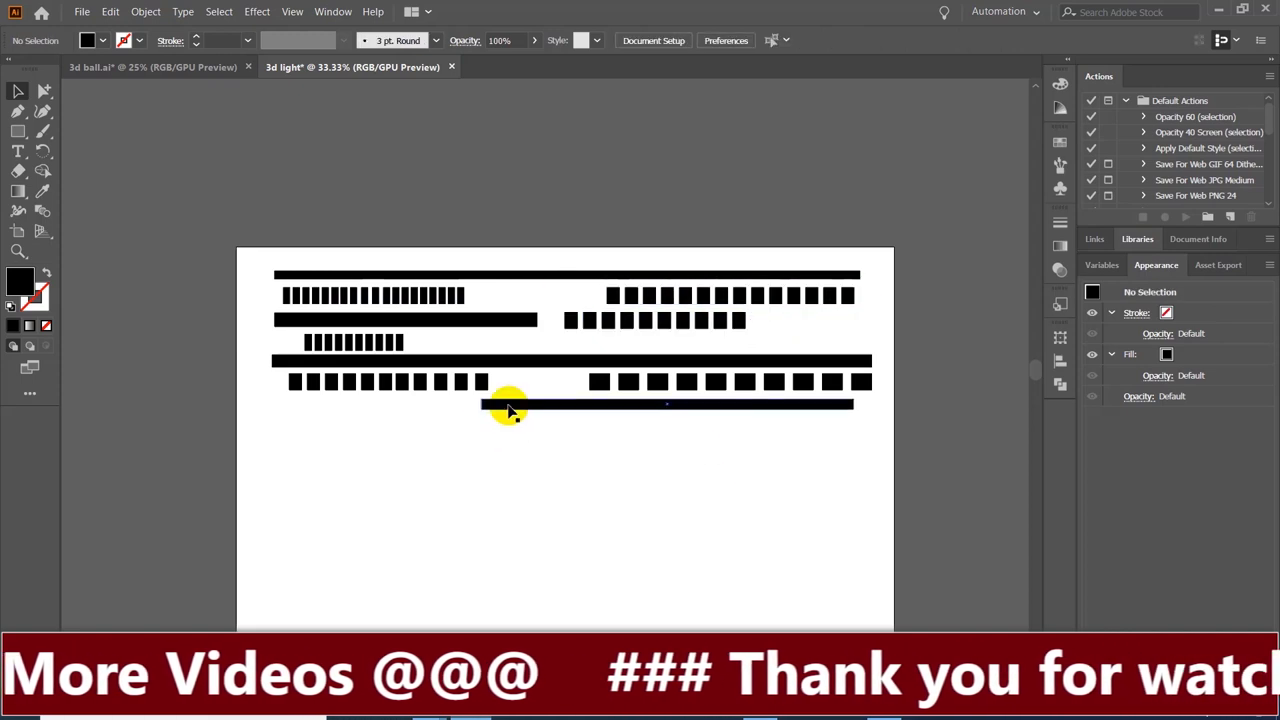
left_click_drag(571, 402, 570, 342)
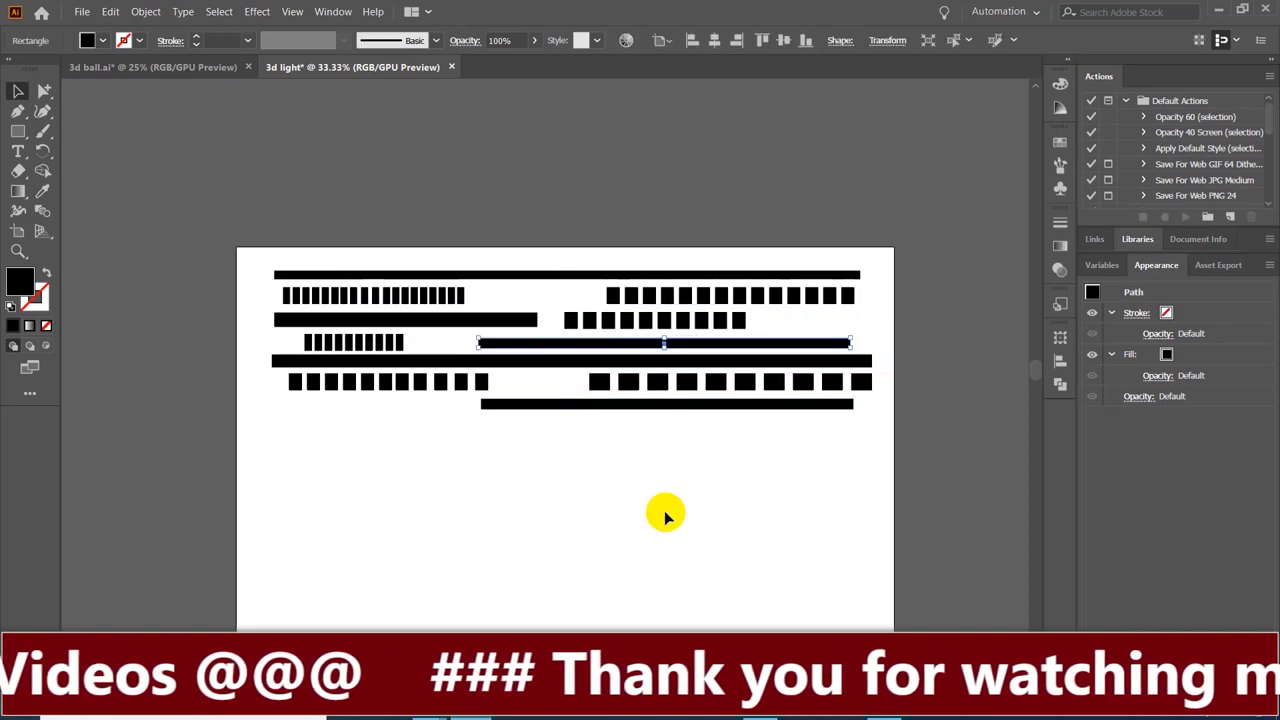
Step: Add another long bar copy higher up and copy the bar and square rows below the pattern
left_click(666, 512)
left_click(731, 341)
left_click(672, 527)
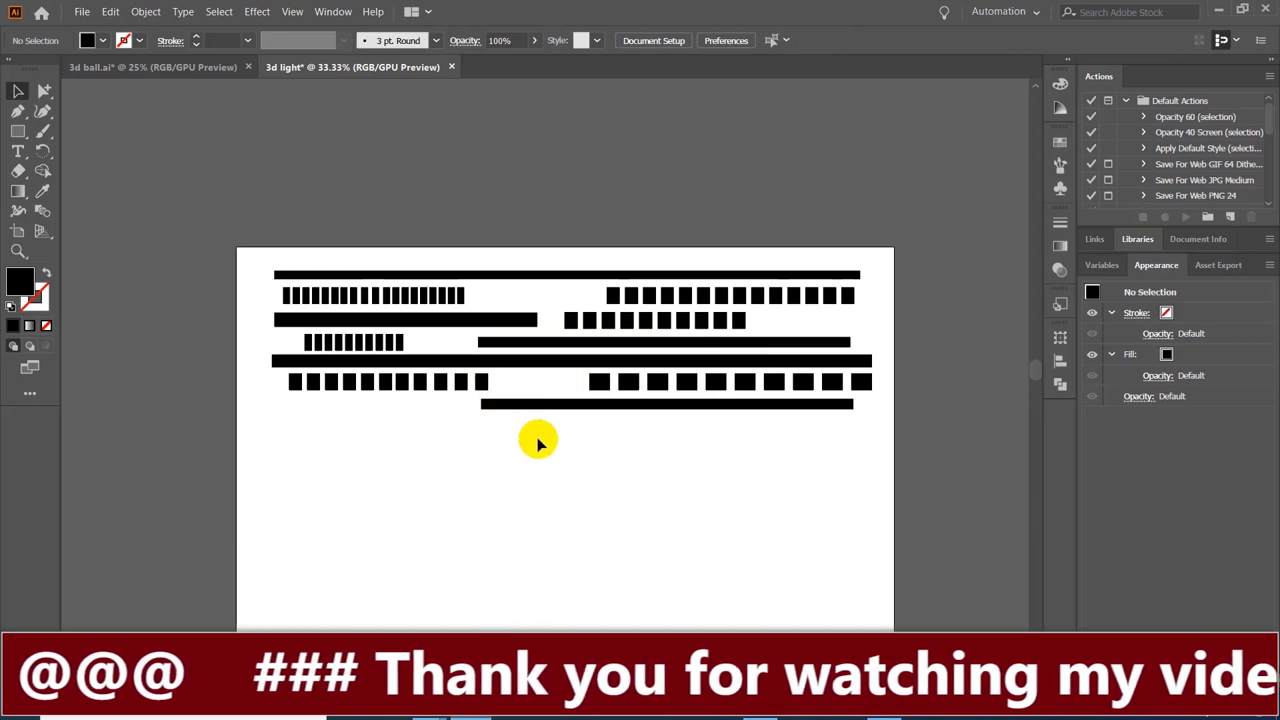
mouse_move(876, 288)
left_mouse_down()
mouse_move(392, 305)
mouse_move(420, 432)
left_mouse_up()
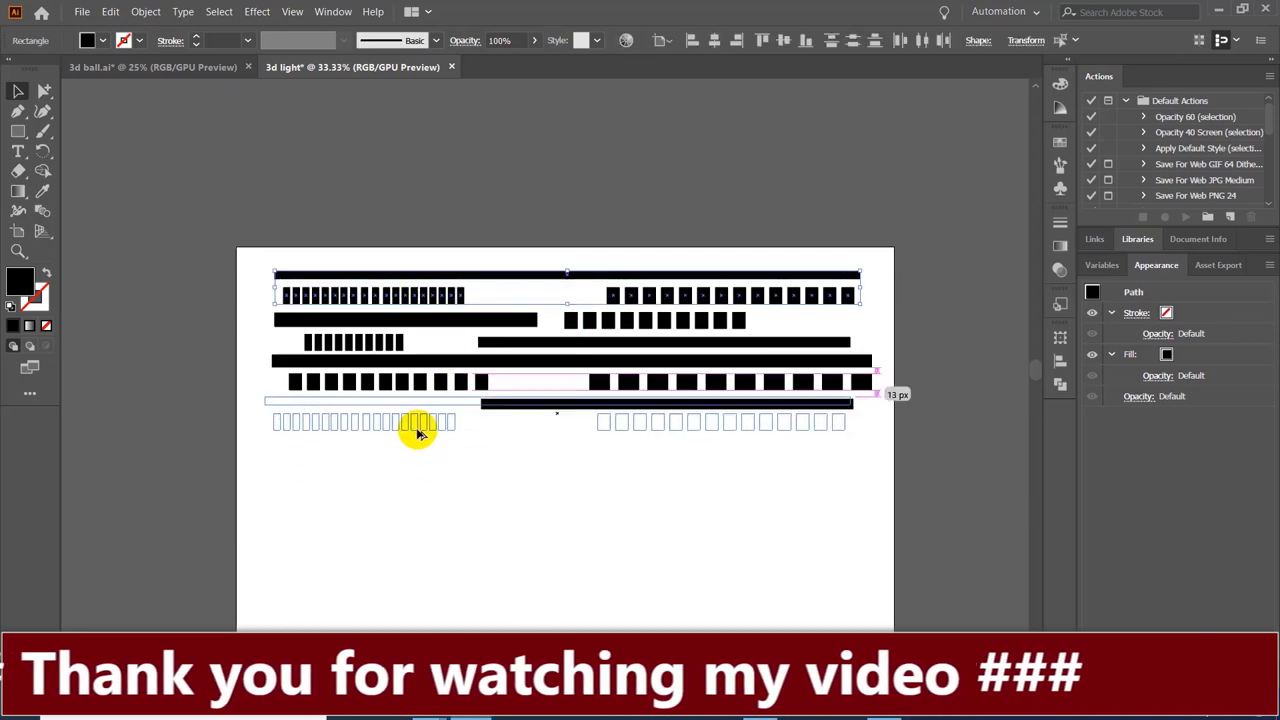
left_click_drag(420, 432, 414, 432)
key("ctrl+shift+a")
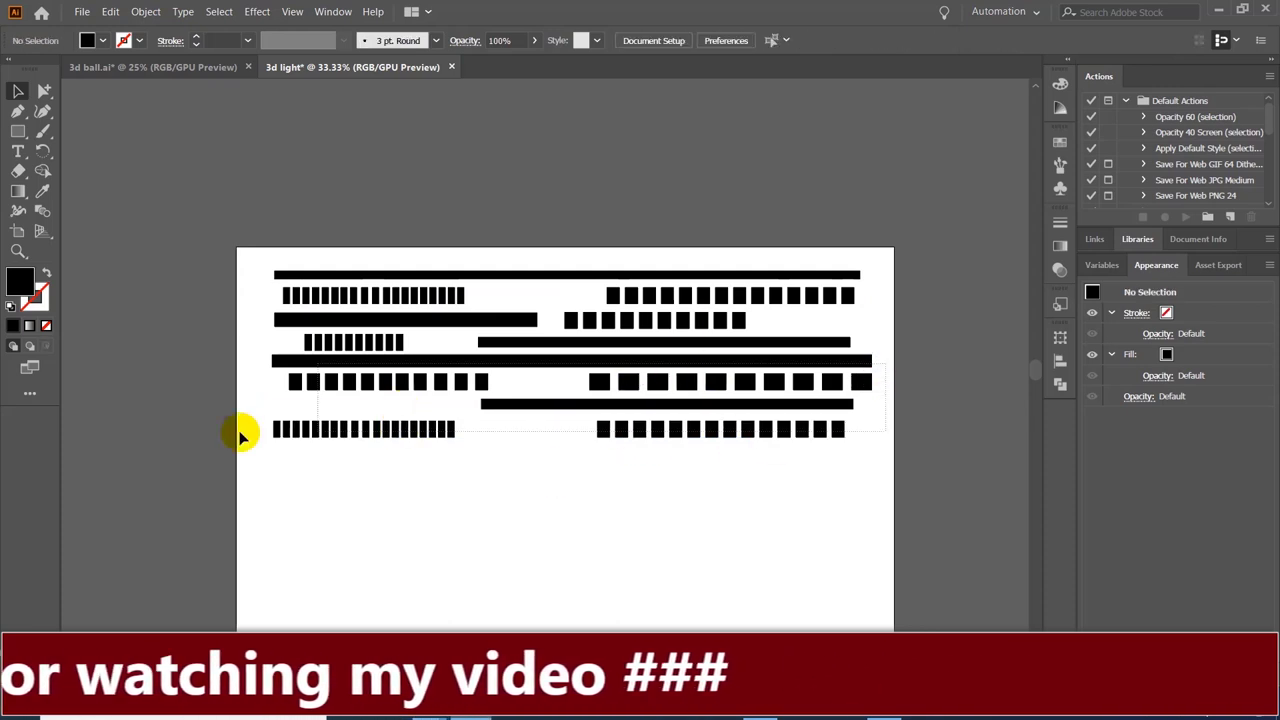
mouse_move(240, 435)
left_mouse_down()
mouse_move(500, 363)
mouse_move(529, 506)
left_mouse_up()
Step: Copy the lower rows further down and reflect them across the horizontal axis
key("ctrl+z")
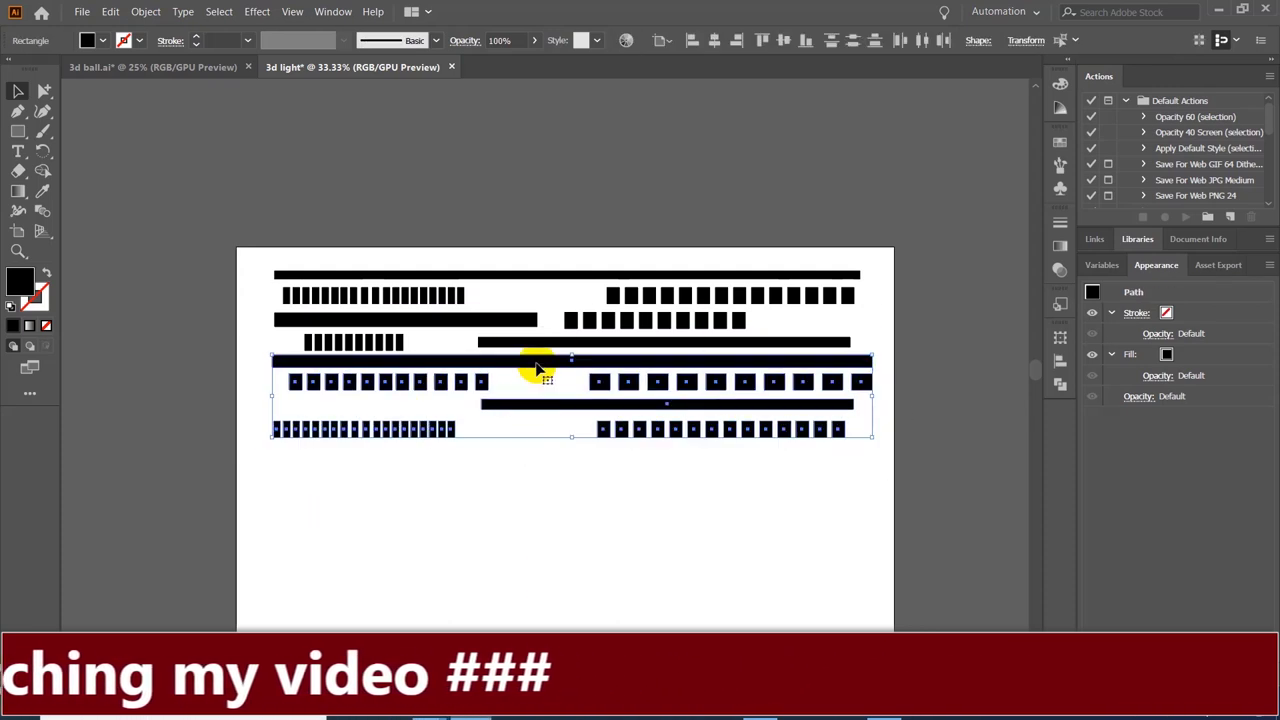
left_click_drag(537, 369, 537, 457)
key("ctrl+shift+a")
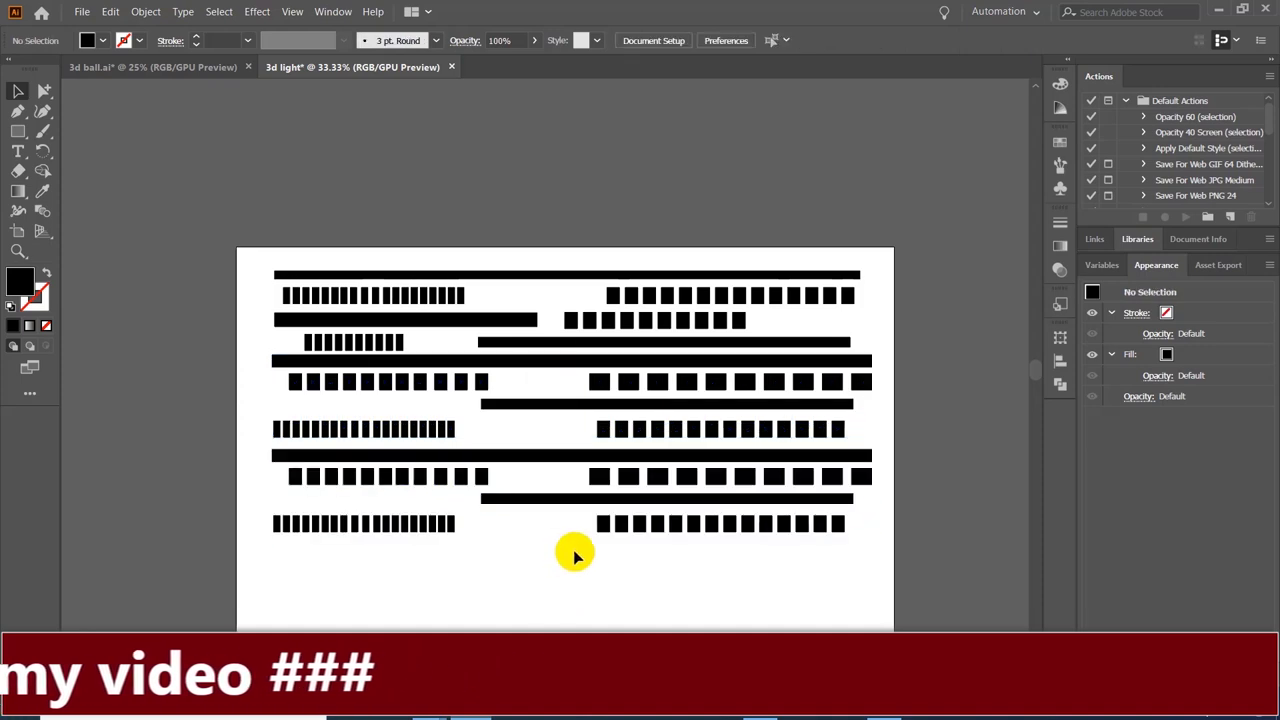
left_click_drag(829, 577, 251, 443)
right_click(445, 460)
mouse_move(489, 371)
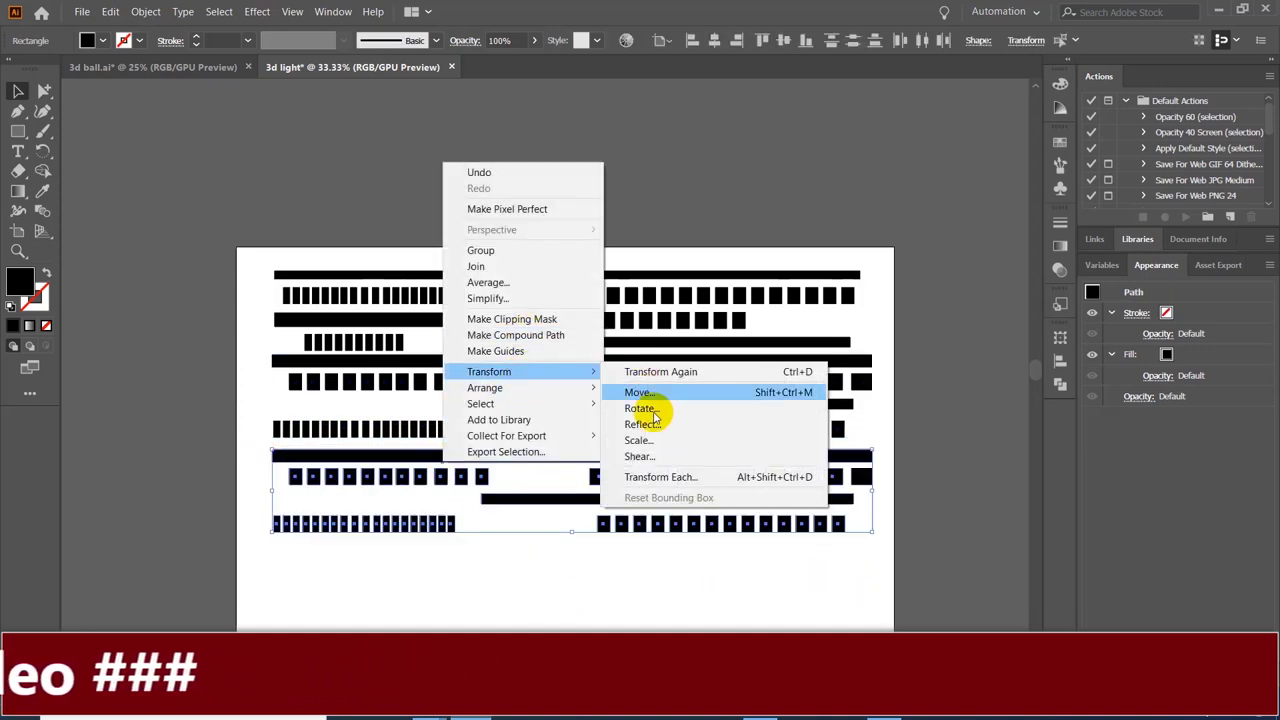
left_click(641, 424)
left_click(943, 523)
left_click(437, 557)
scroll(710, 572, "down", 1)
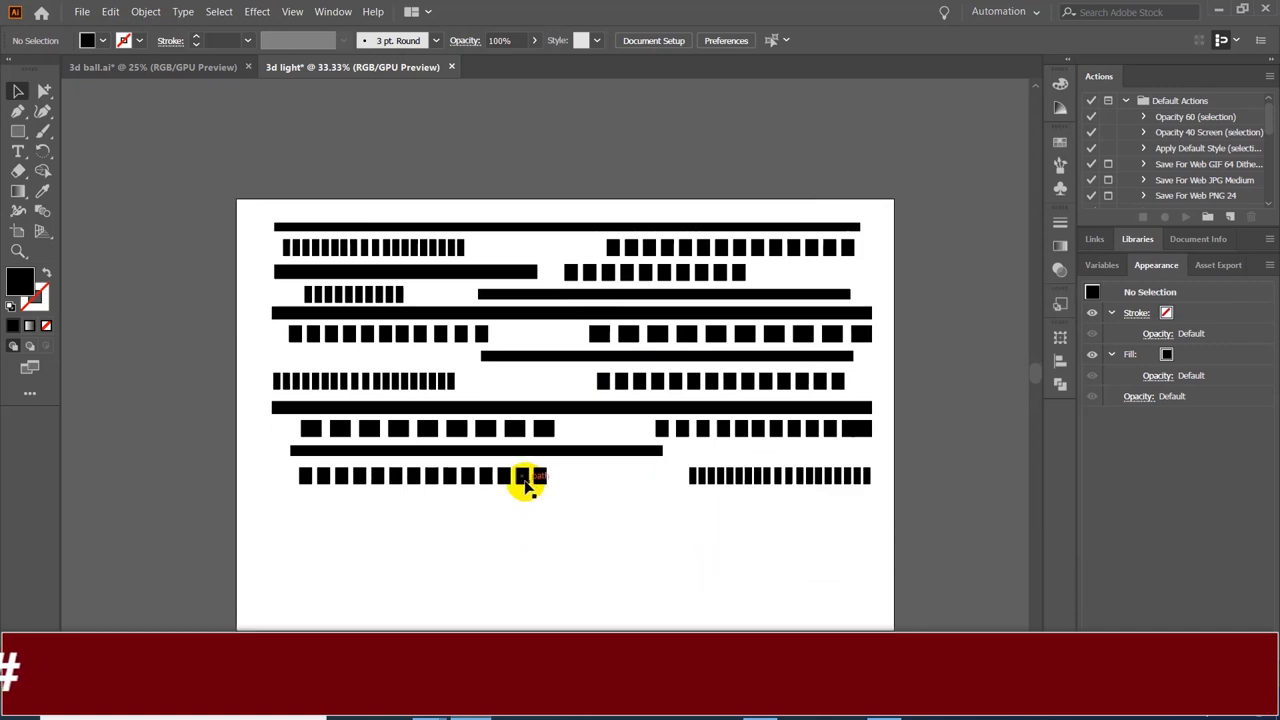
Step: Select all the bar artwork, group it, and reselect the group
key("ctrl+a")
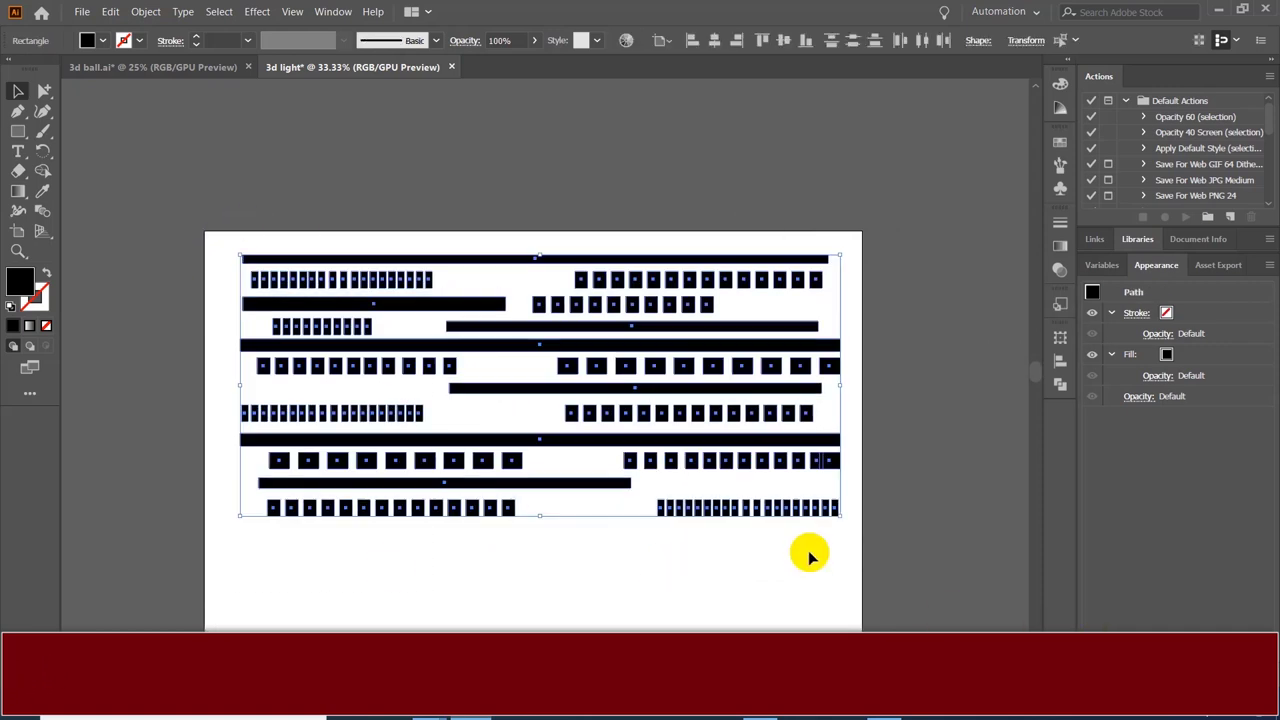
key("ctrl+g")
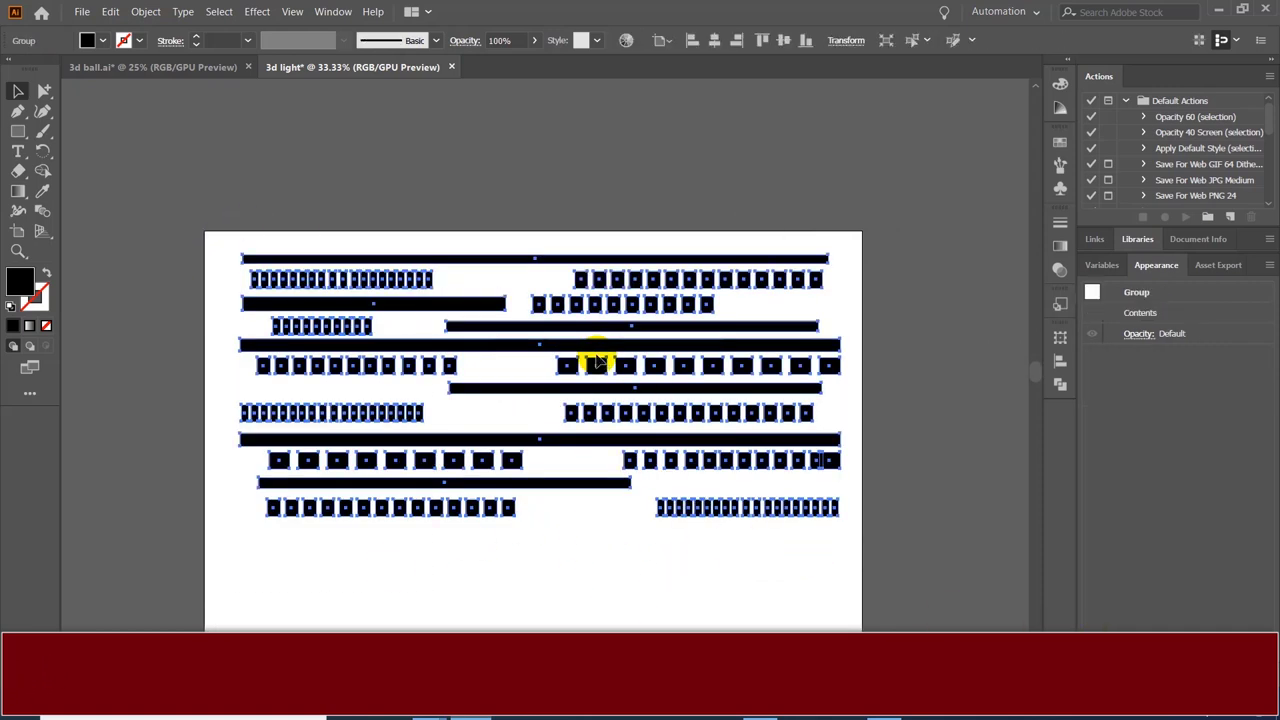
scroll(608, 414, "down", 2)
left_click(663, 255)
scroll(585, 341, "up", 1)
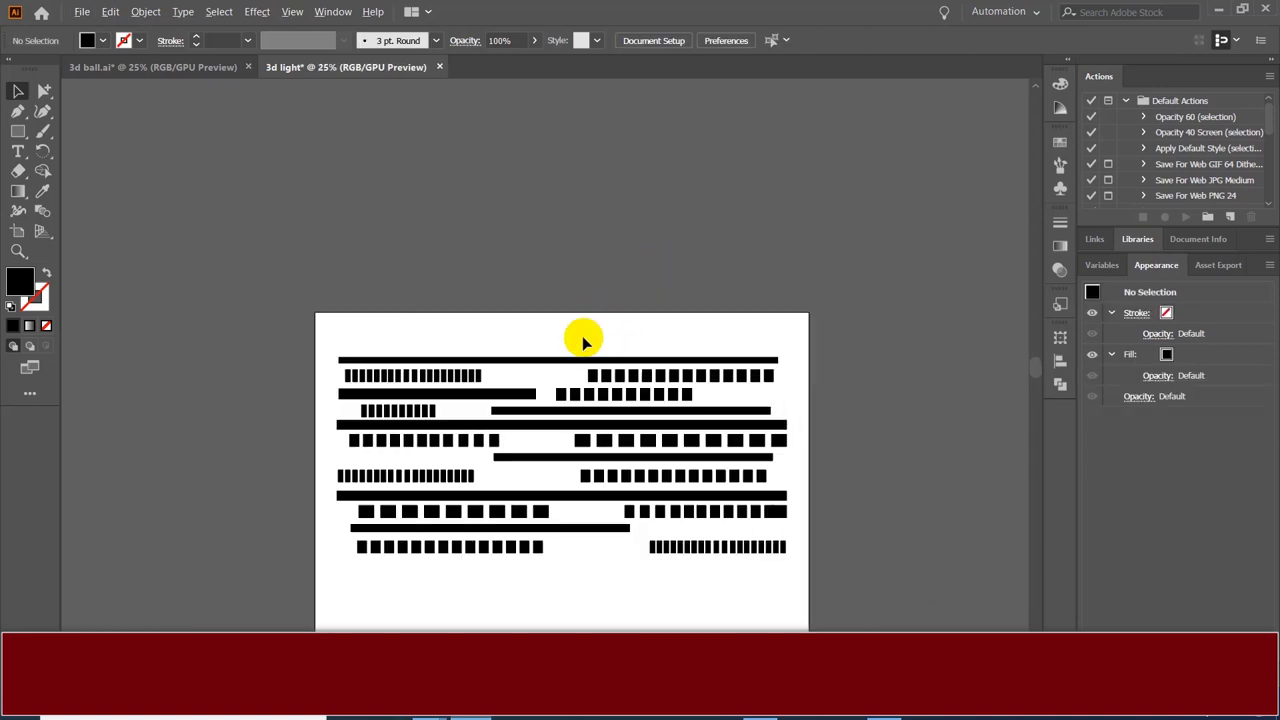
left_click_drag(578, 300, 466, 257)
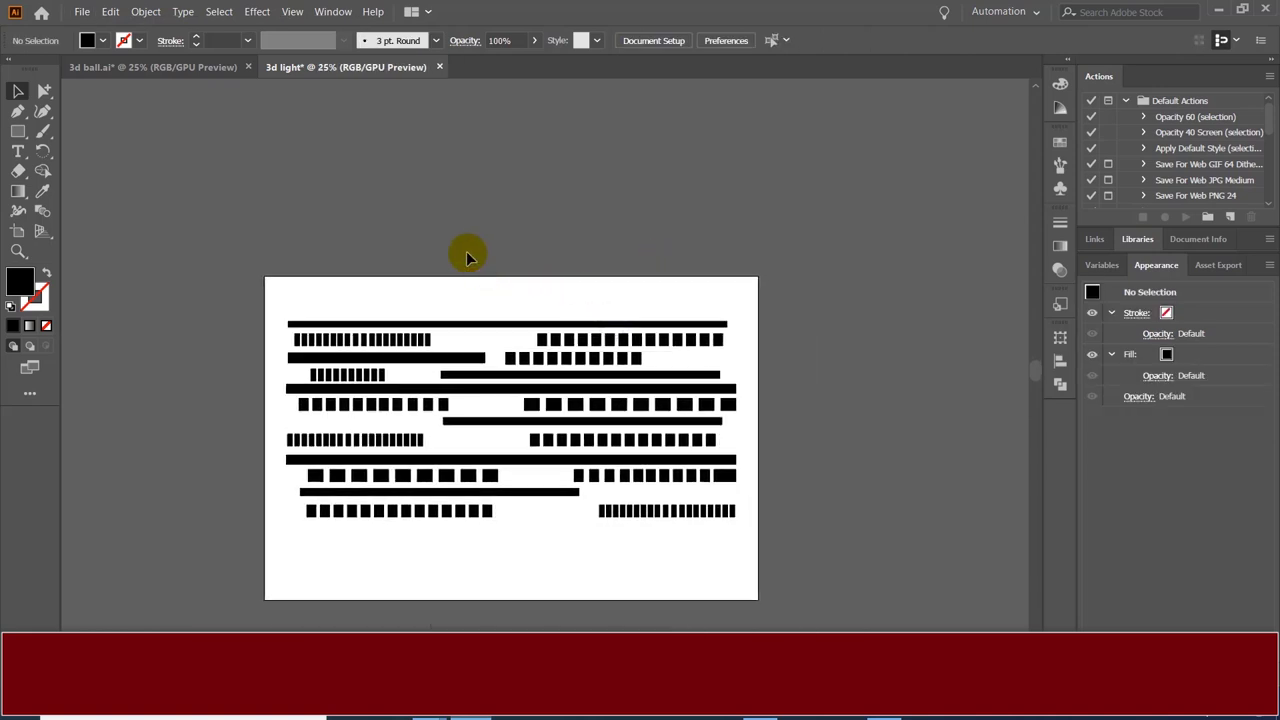
left_click(459, 330)
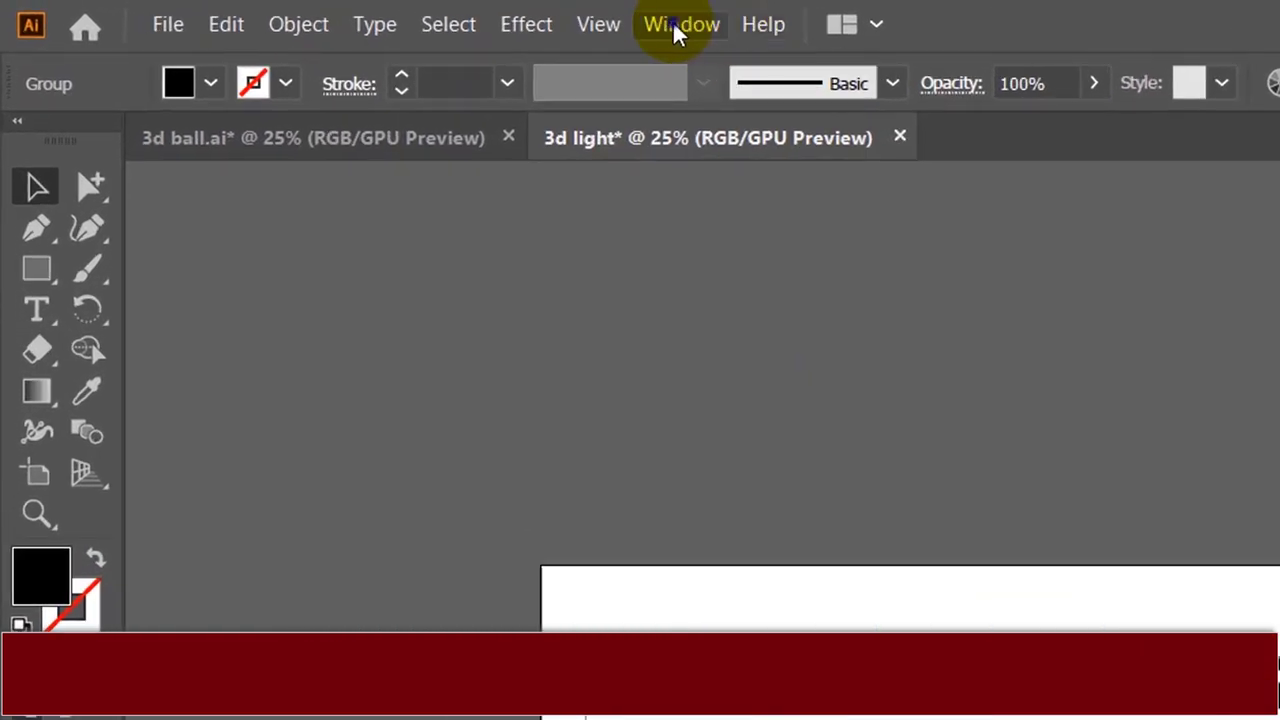
Step: Show the Symbols panel in the docked swatches area
left_click(673, 26)
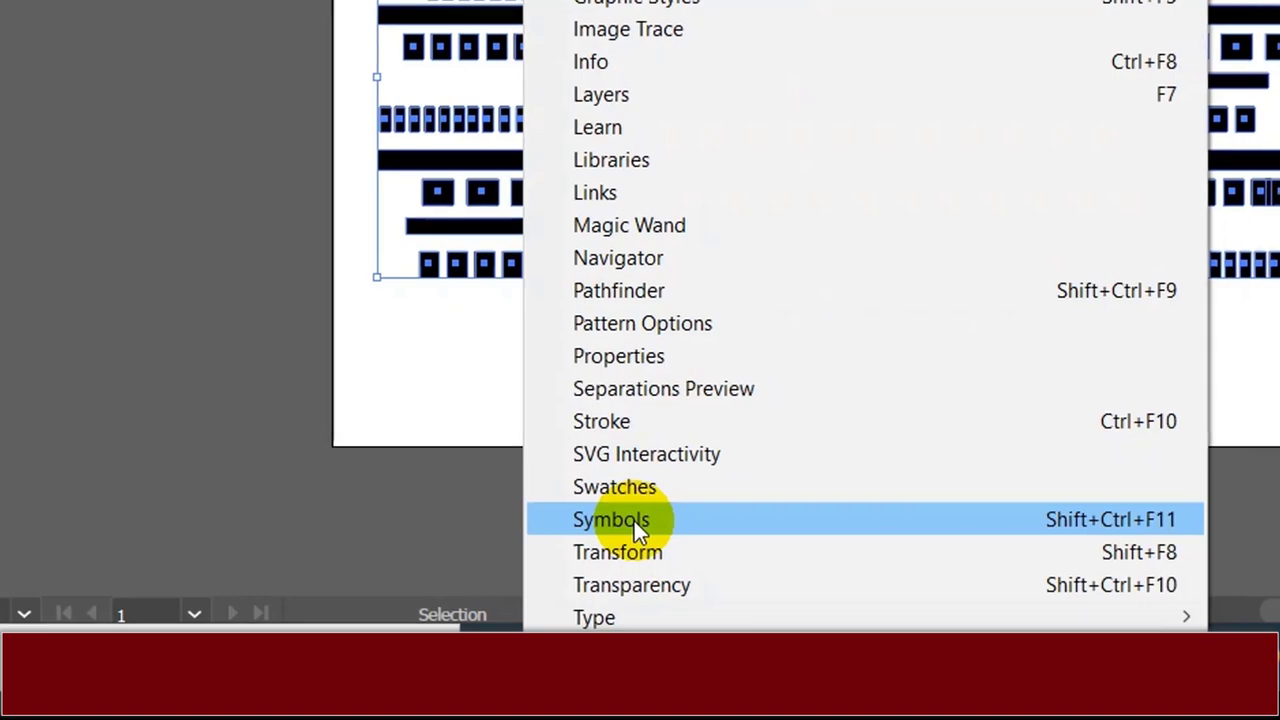
left_click(634, 520)
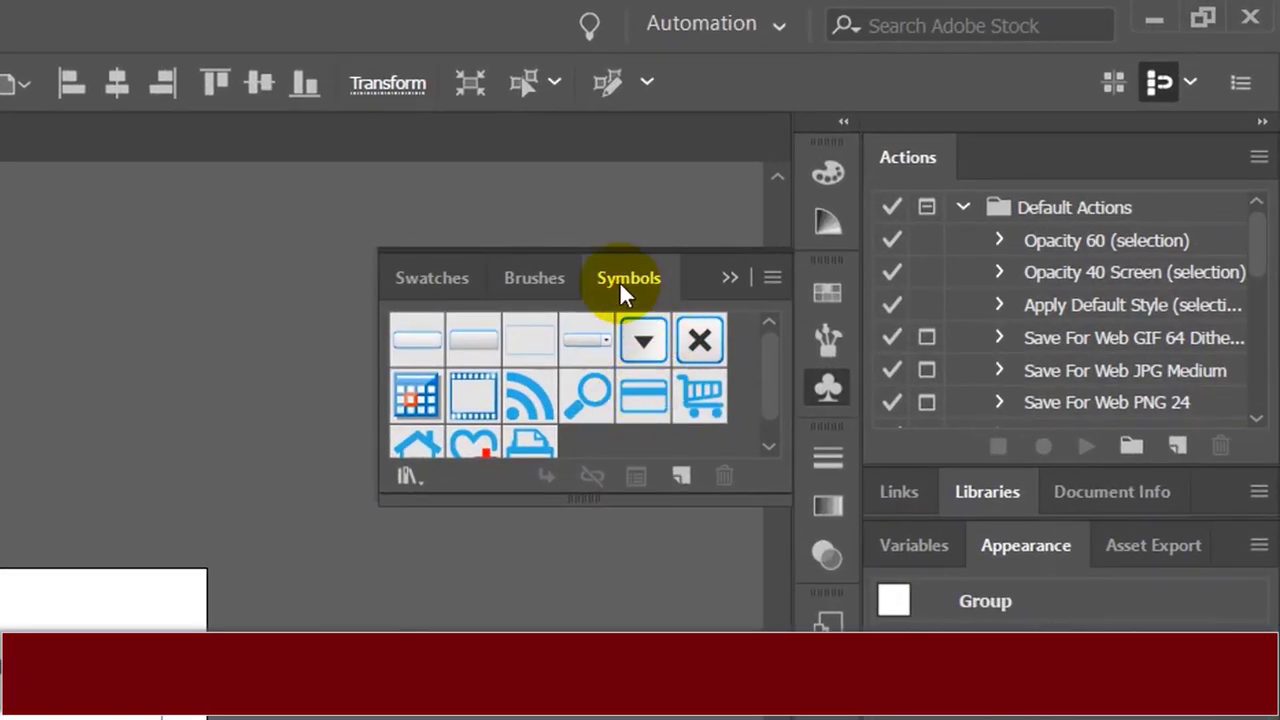
left_click(729, 278)
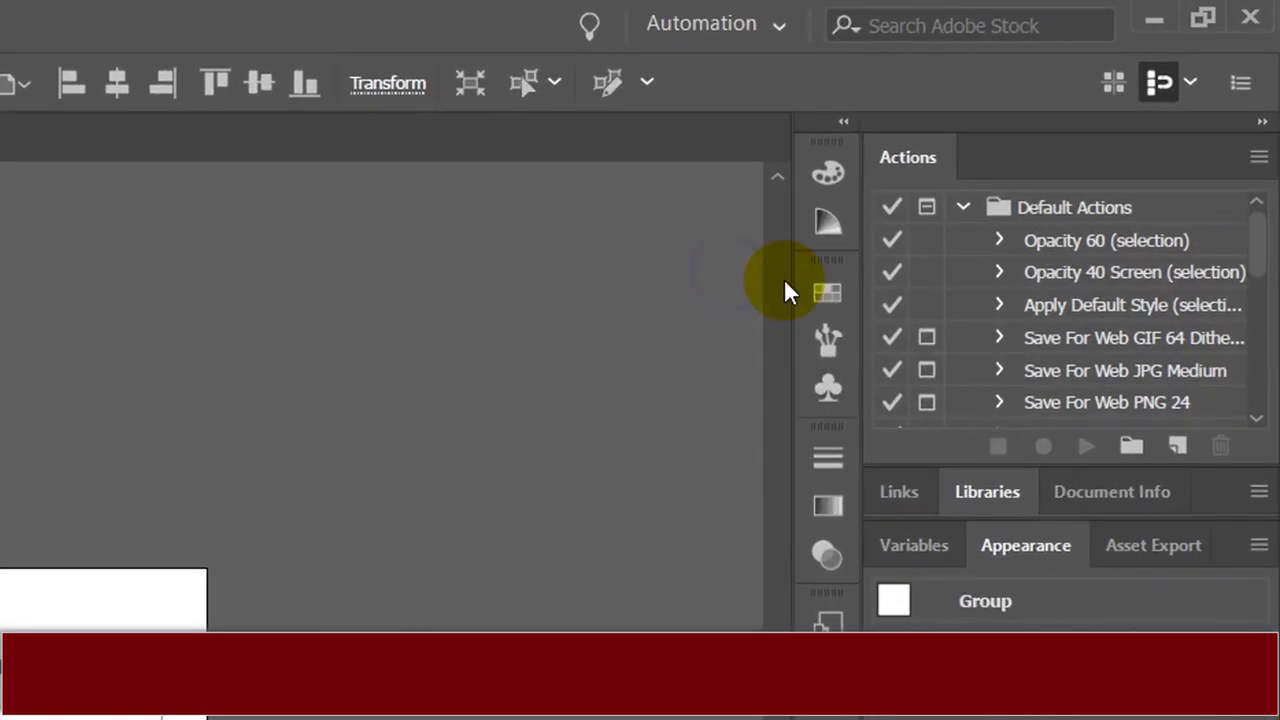
left_click(838, 290)
left_click(610, 278)
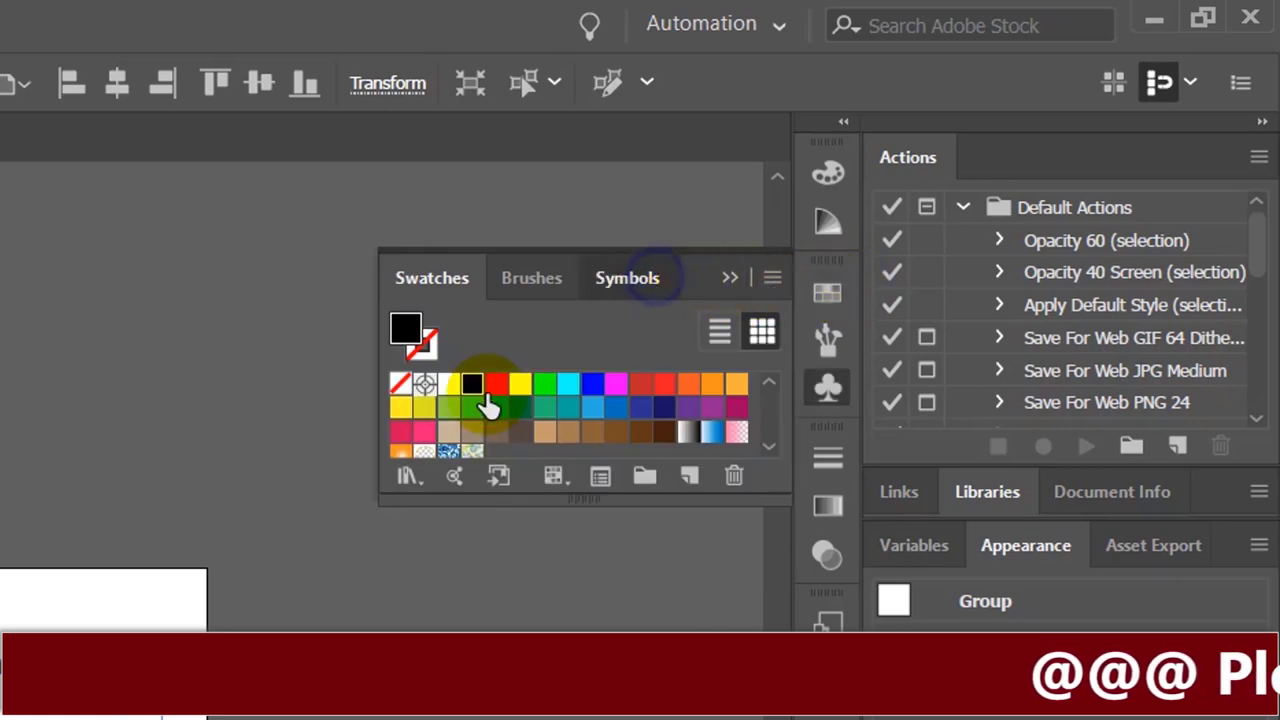
scroll(548, 430, "down", 1)
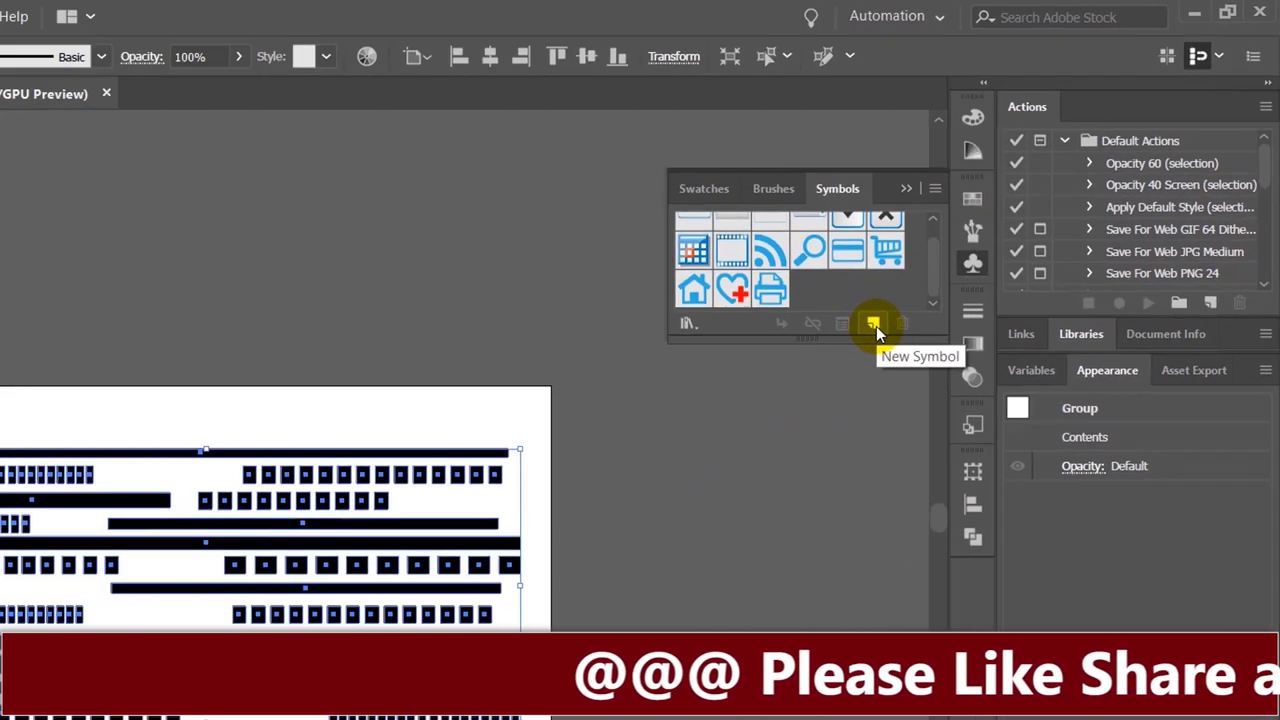
Step: Turn the selected group into a new symbol named '3d ball'
left_click(986, 232)
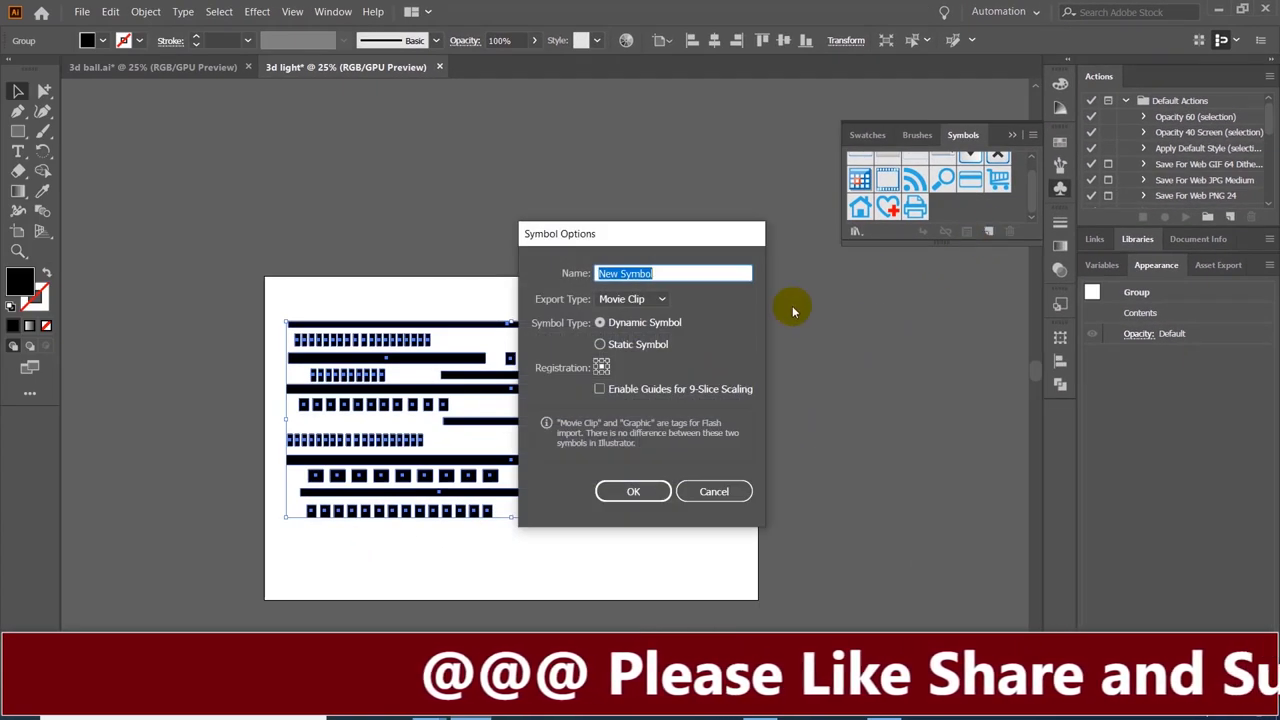
left_click(709, 491)
left_click(591, 547)
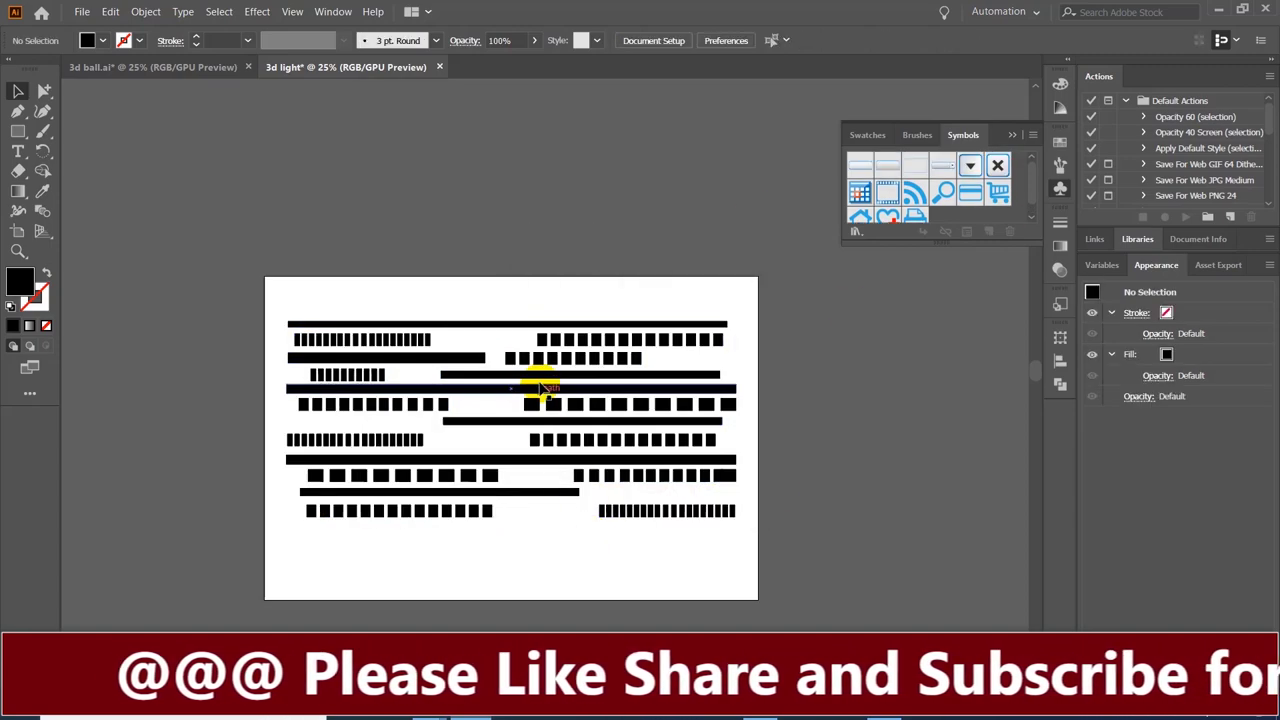
left_click(543, 374)
left_click(990, 236)
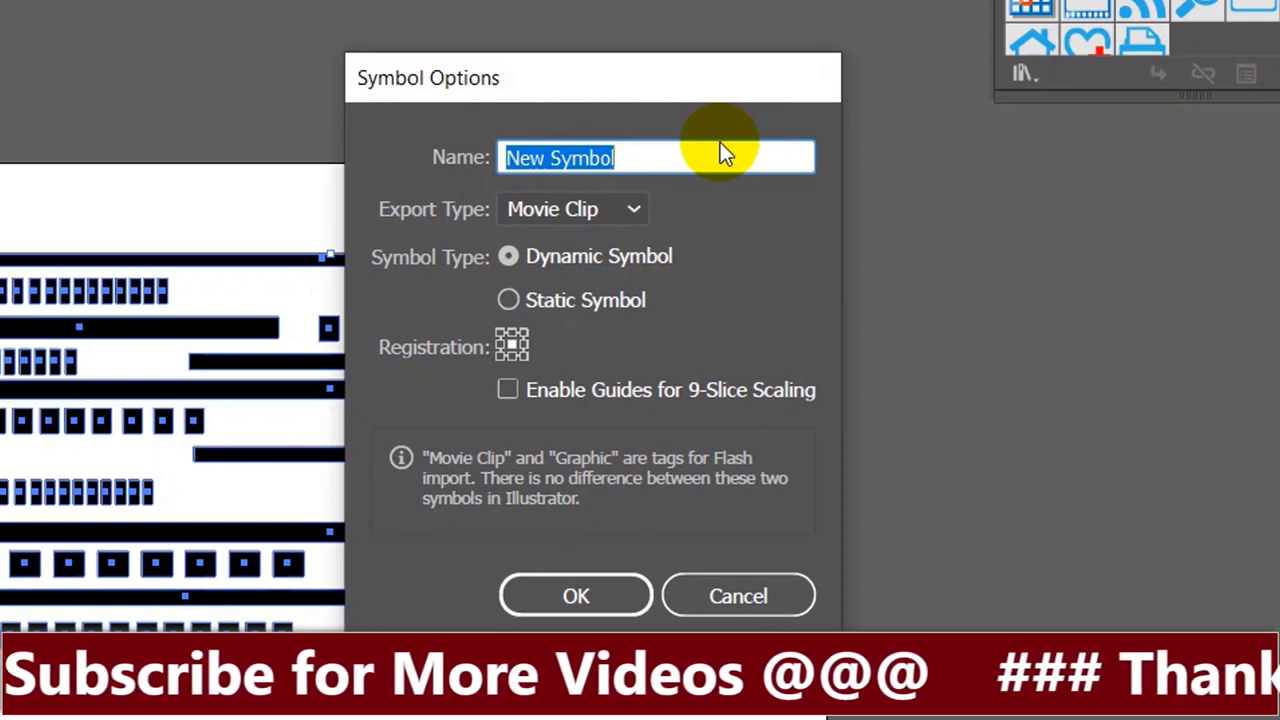
type("3d b")
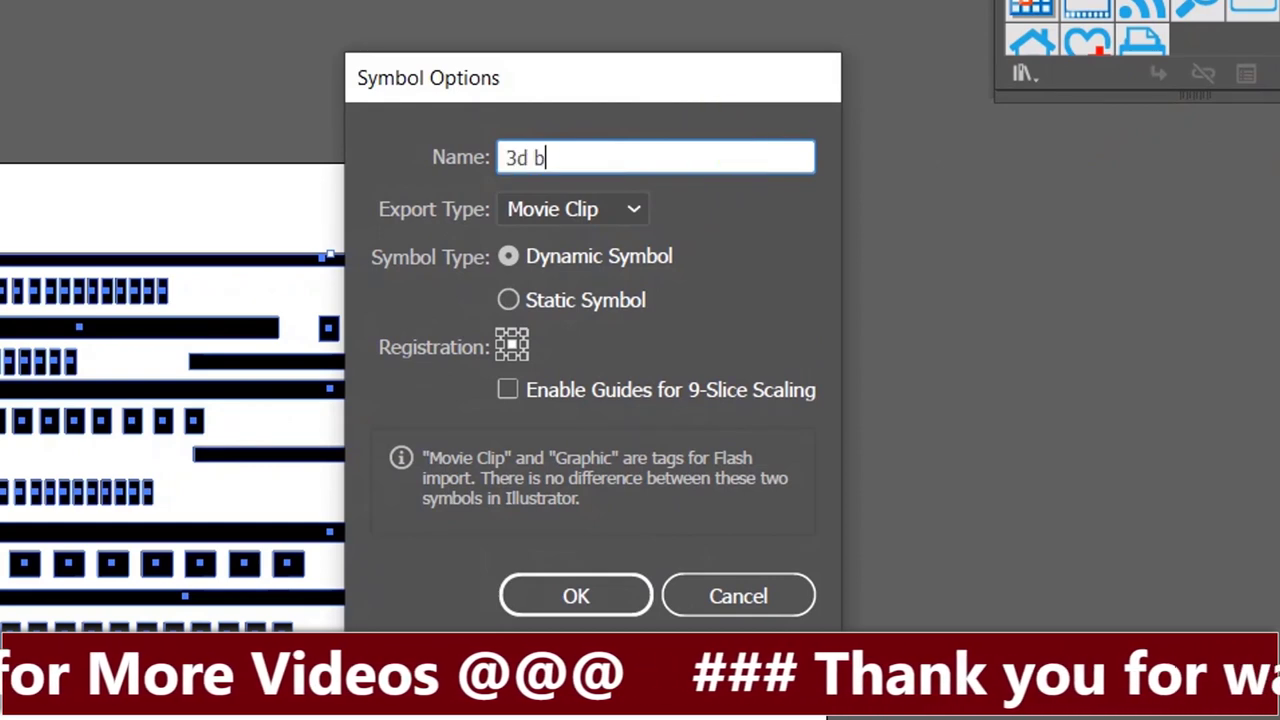
type("all")
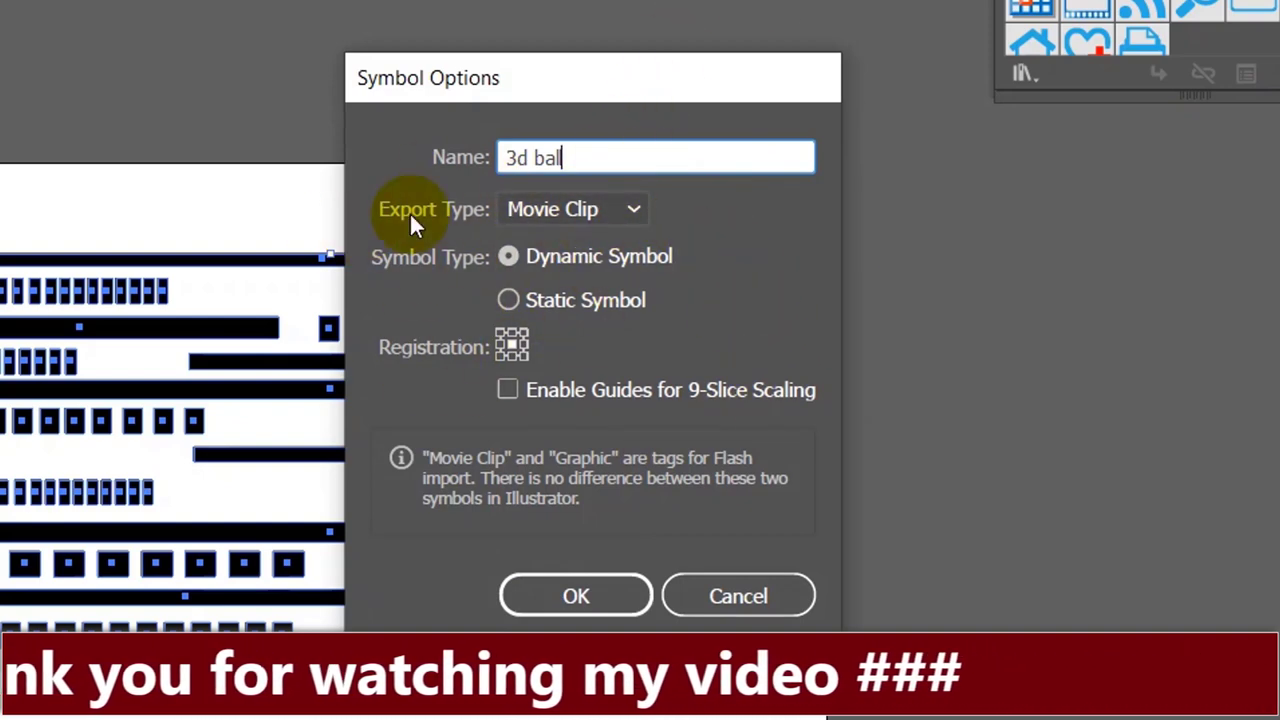
left_click(554, 598)
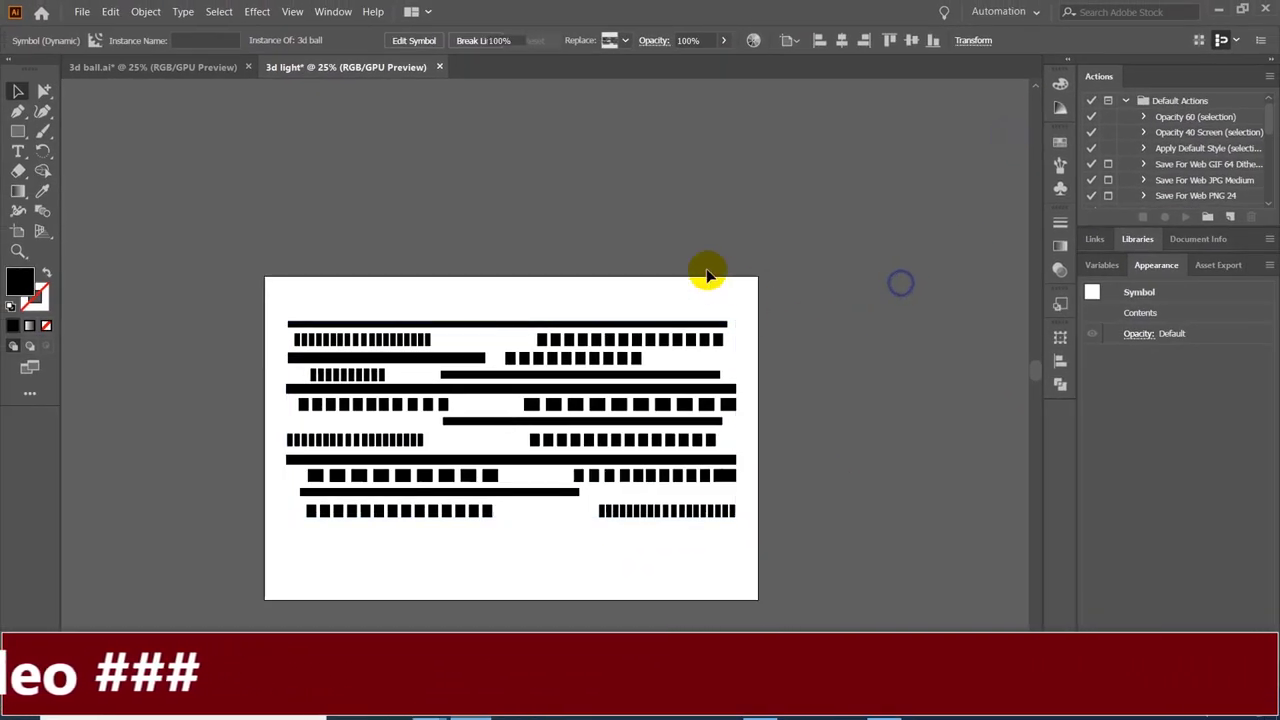
left_click(706, 275)
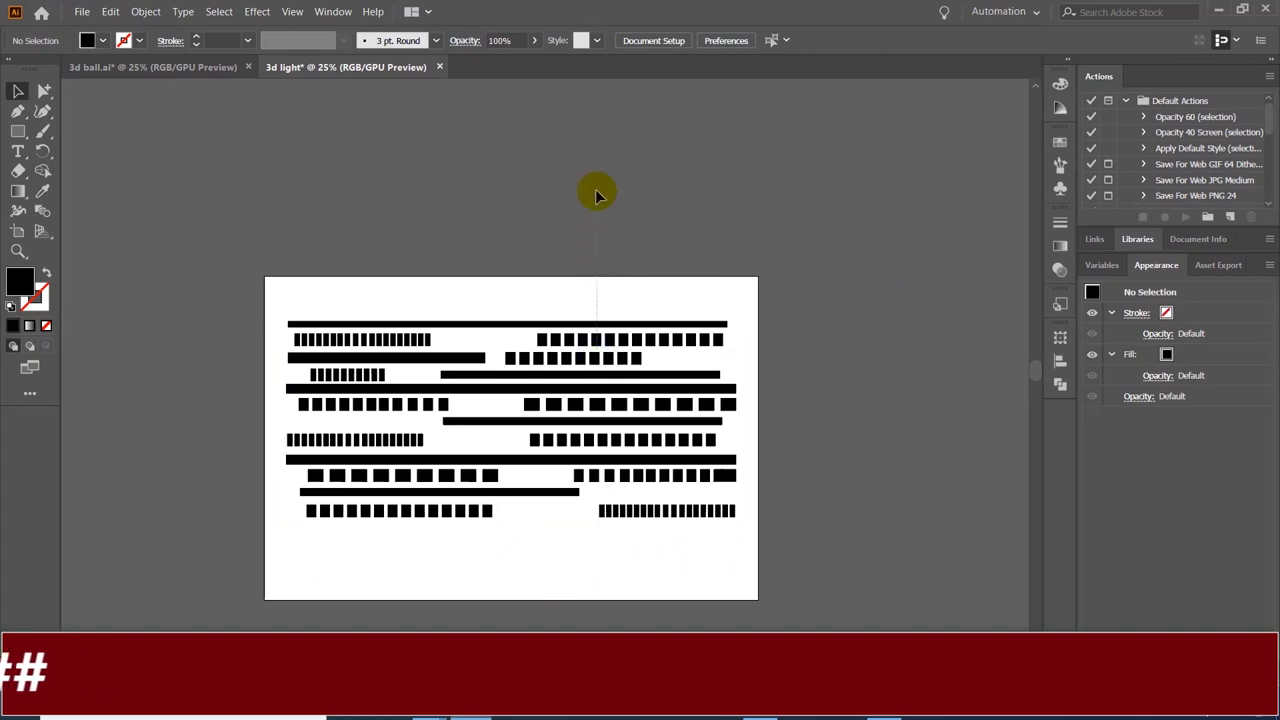
Step: Move the bar symbol above the artboard and draw a central circle with black stroke, no fill
left_click_drag(595, 375, 595, 134)
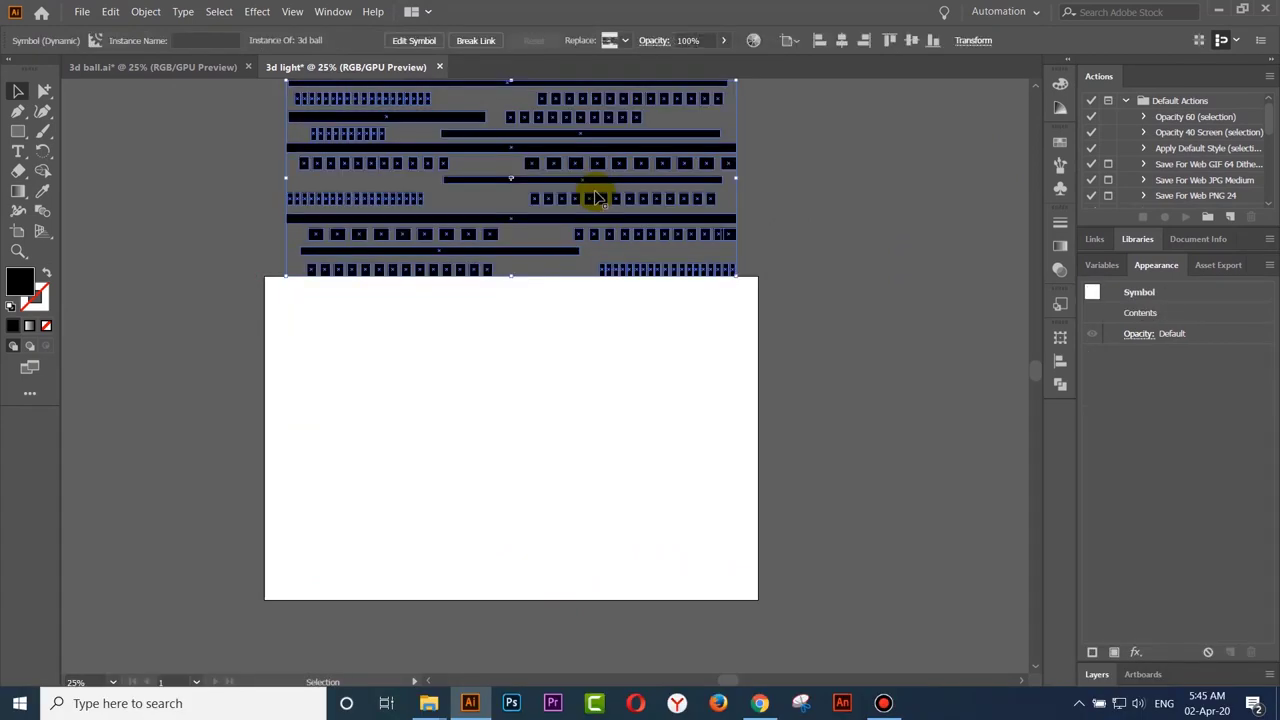
key("ctrl+equal")
key("l")
mouse_move(472, 346)
left_mouse_down()
mouse_move(613, 505)
mouse_move(578, 486)
left_mouse_up()
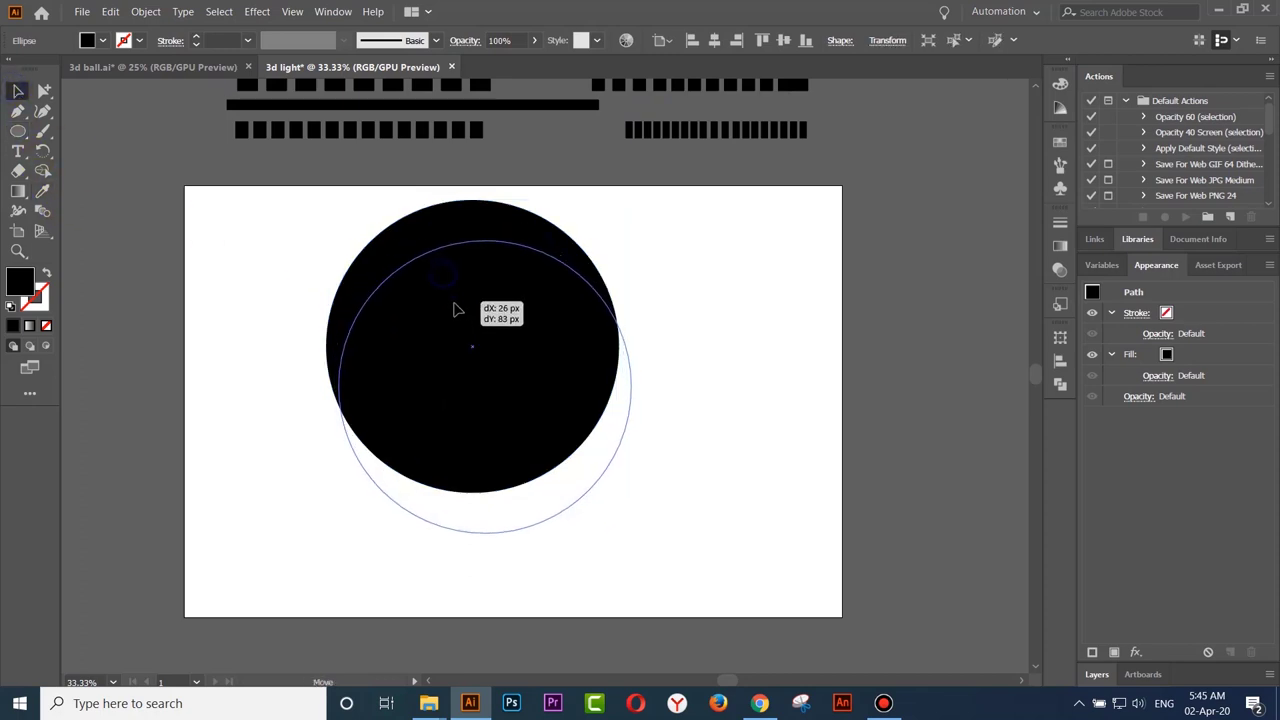
mouse_move(437, 264)
left_mouse_down()
mouse_move(451, 315)
mouse_move(479, 345)
left_mouse_up()
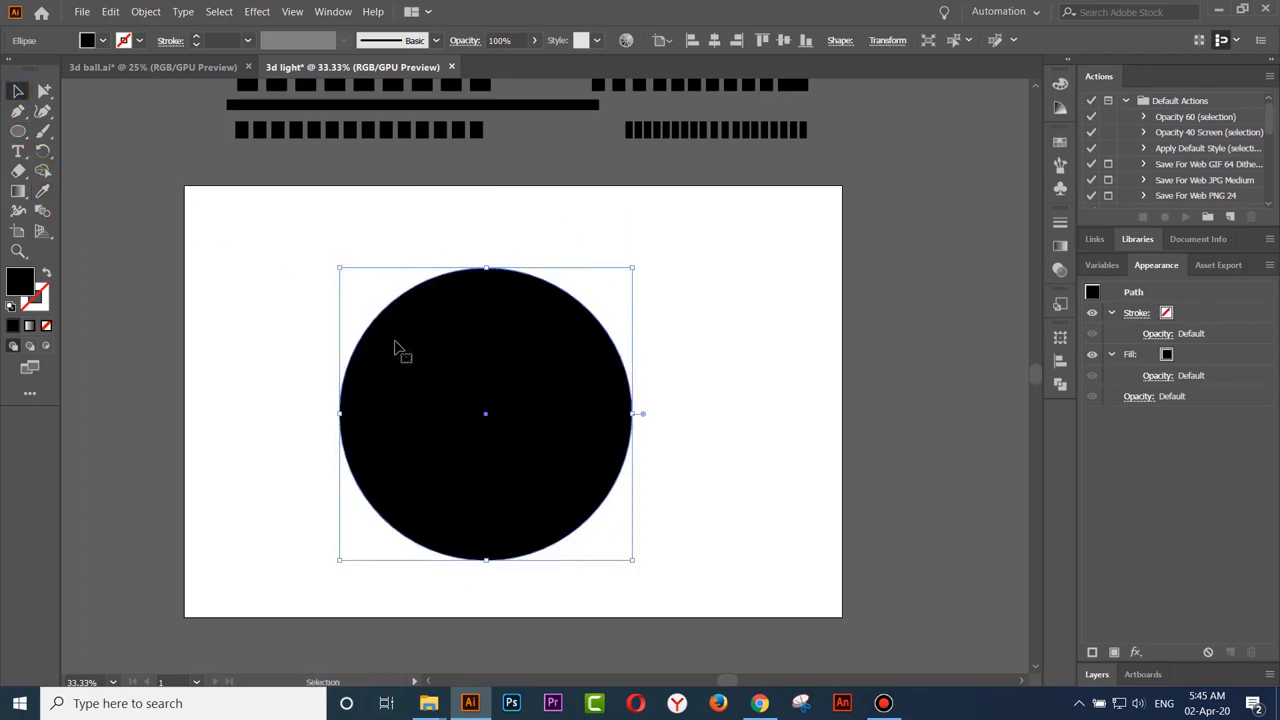
left_click(50, 272)
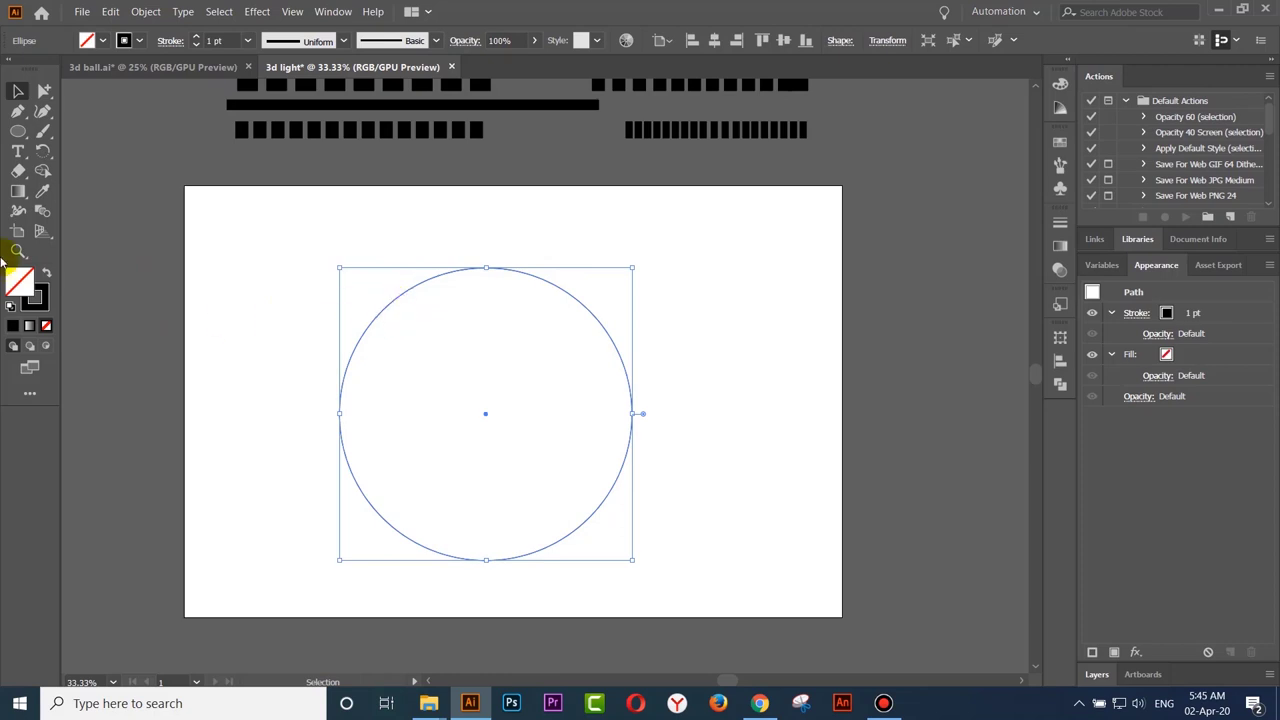
Step: Copy the circle off to the upper left and adjust the original's position
key("ctrl+minus")
left_click(623, 314)
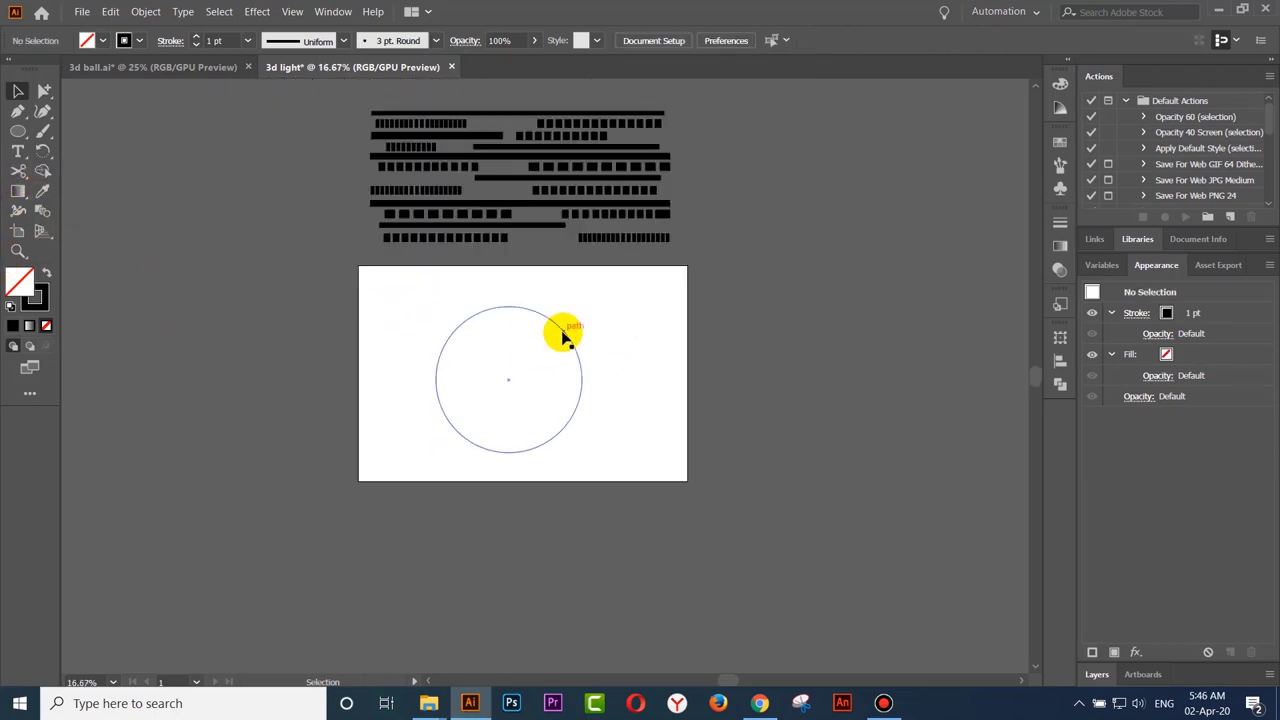
left_click(592, 338)
left_click_drag(592, 338, 271, 214, "alt")
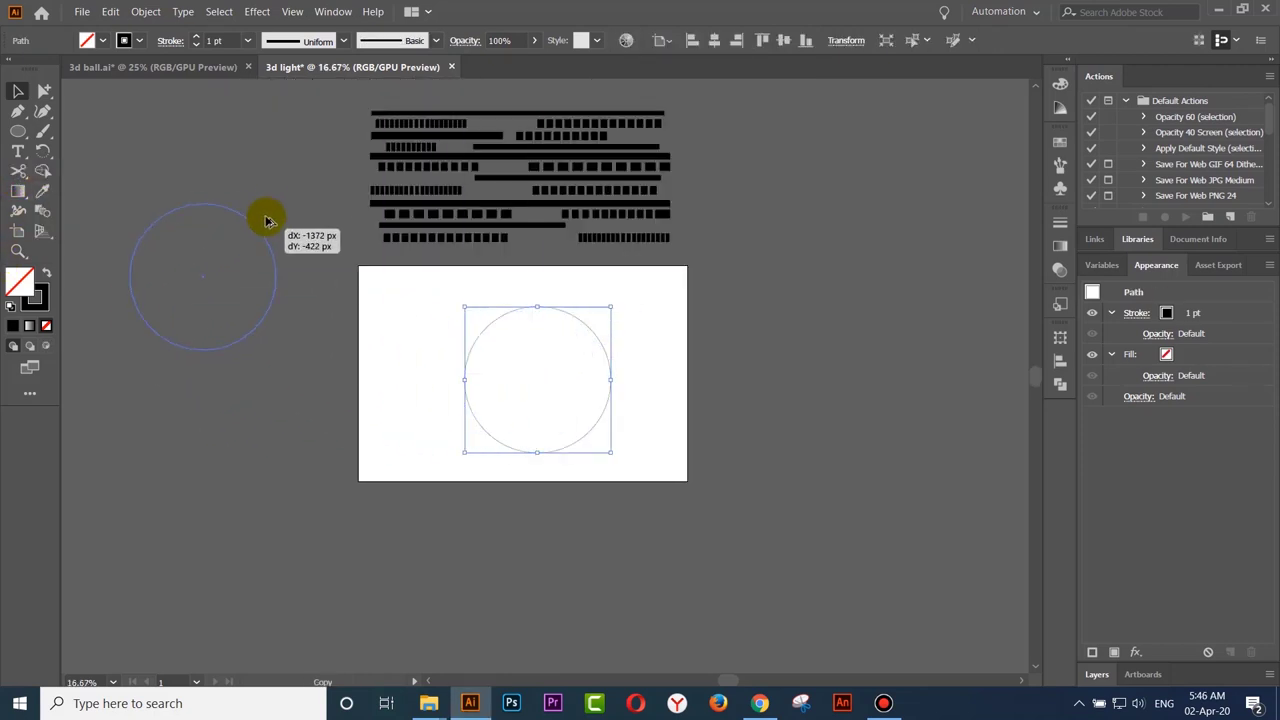
mouse_move(604, 355)
left_mouse_down("alt")
mouse_move(613, 327)
mouse_move(591, 355)
left_mouse_up("alt")
left_click_drag(640, 297, 500, 403)
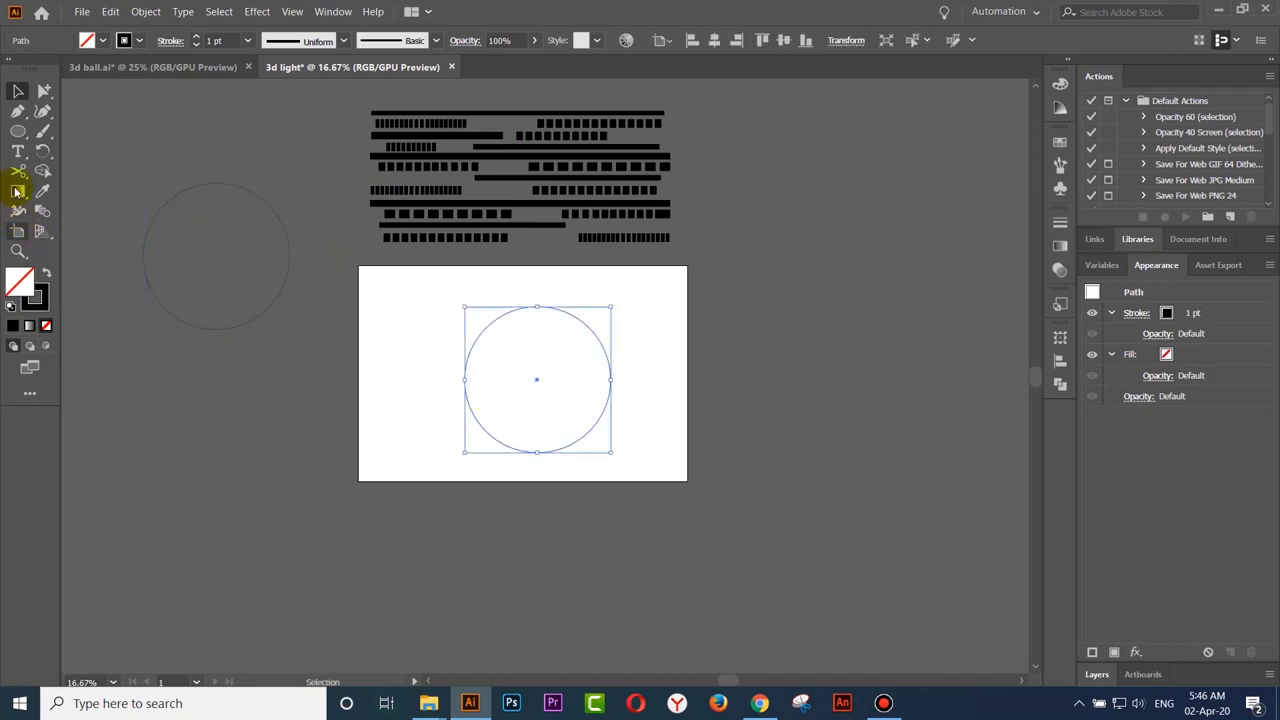
left_click(18, 170)
key("ctrl+plus")
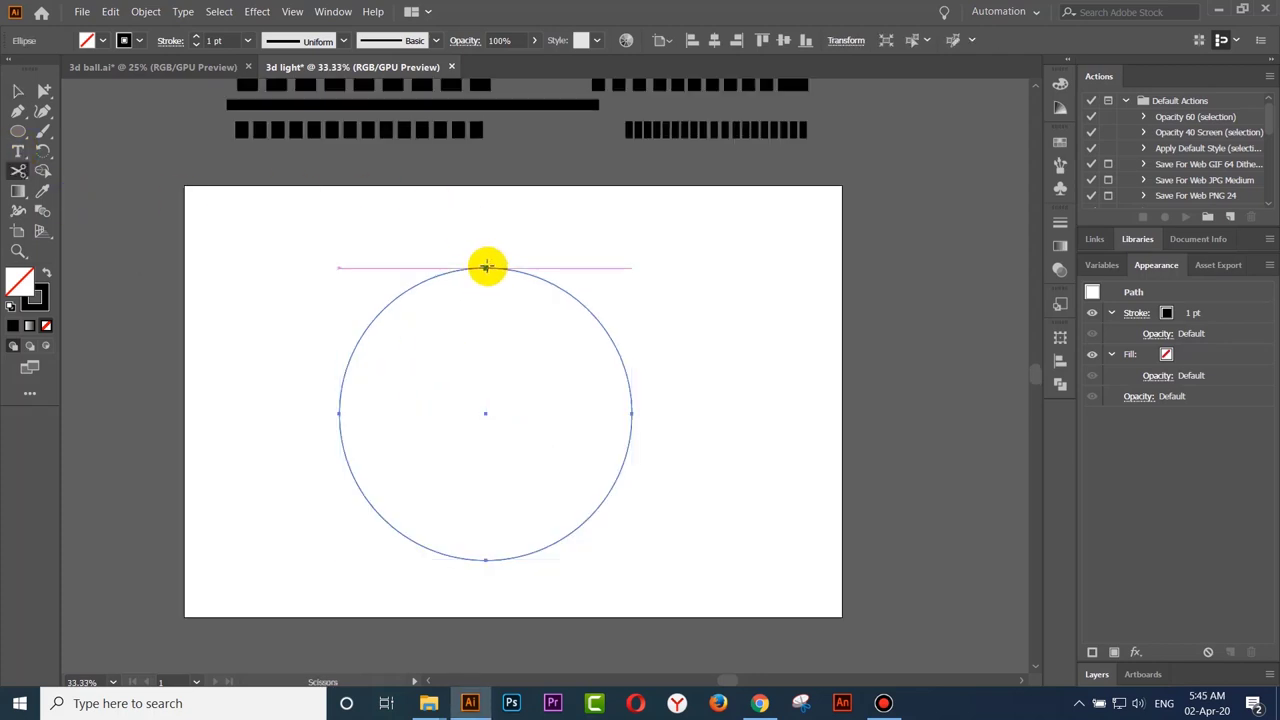
Step: Cut the circle at its top and bottom points and delete the left half
left_click(485, 267)
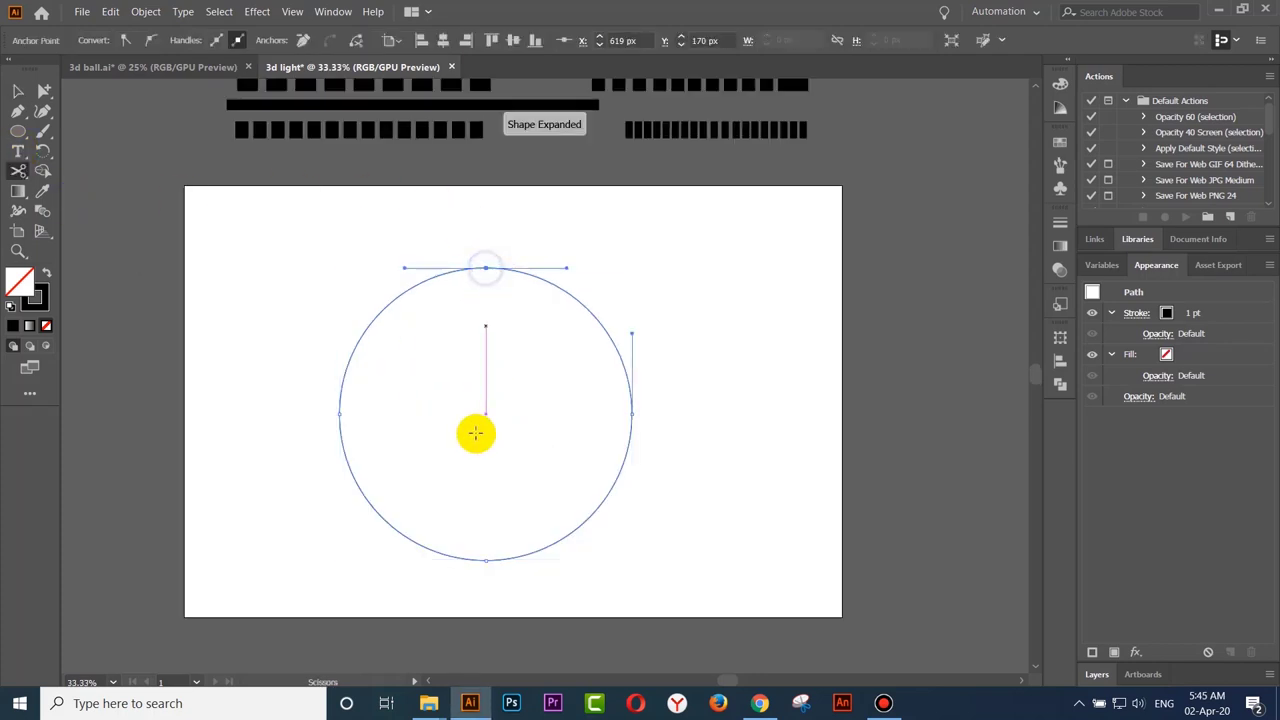
left_click(485, 558)
left_click(18, 91)
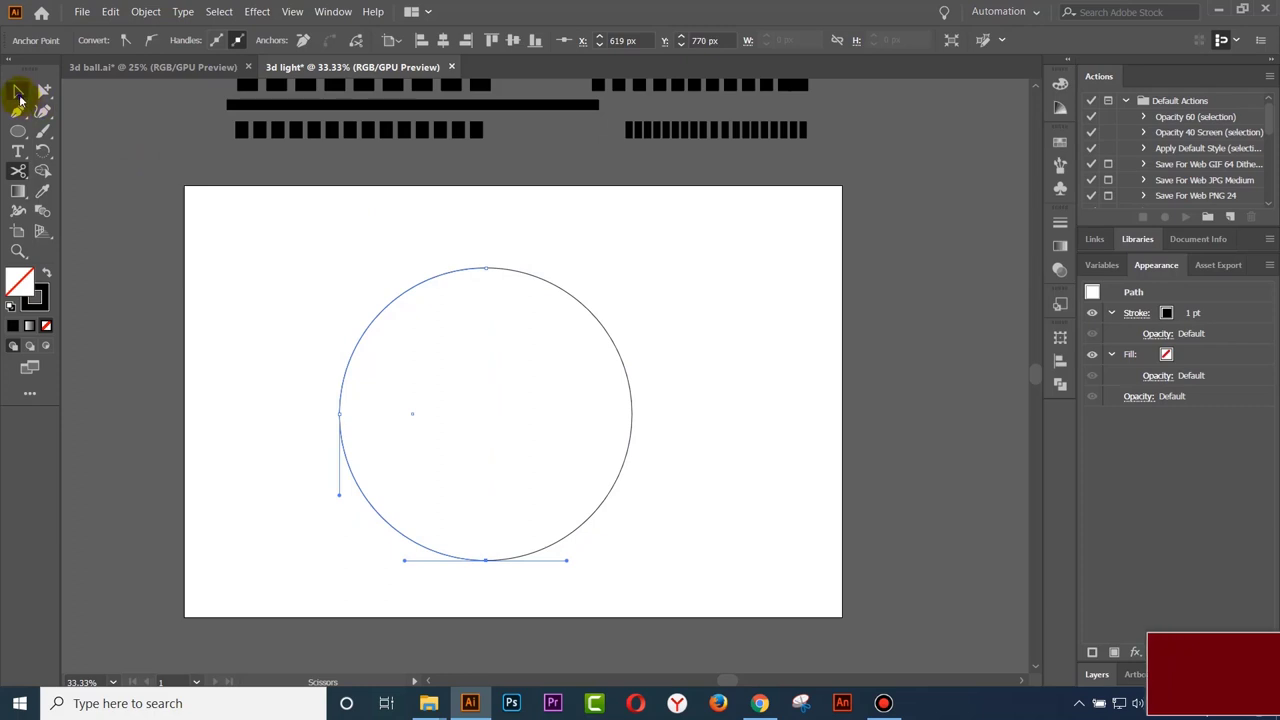
left_click(381, 325)
left_click_drag(378, 320, 234, 325)
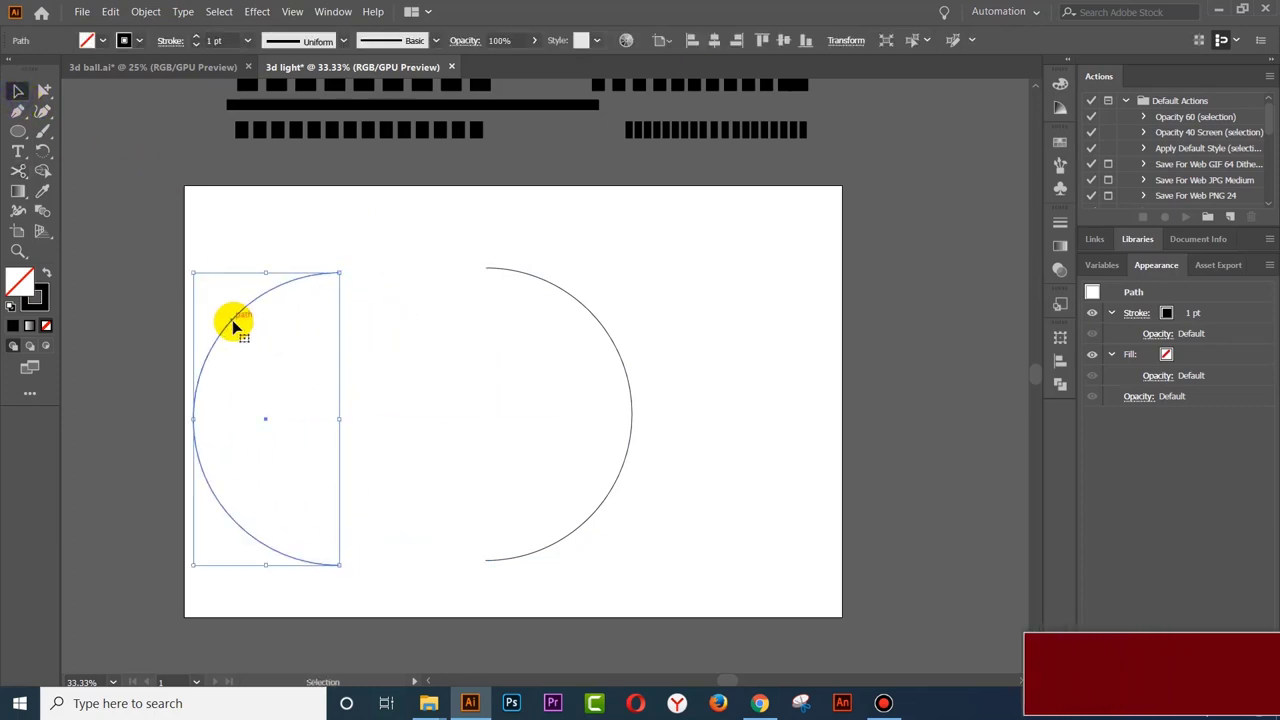
key("Delete")
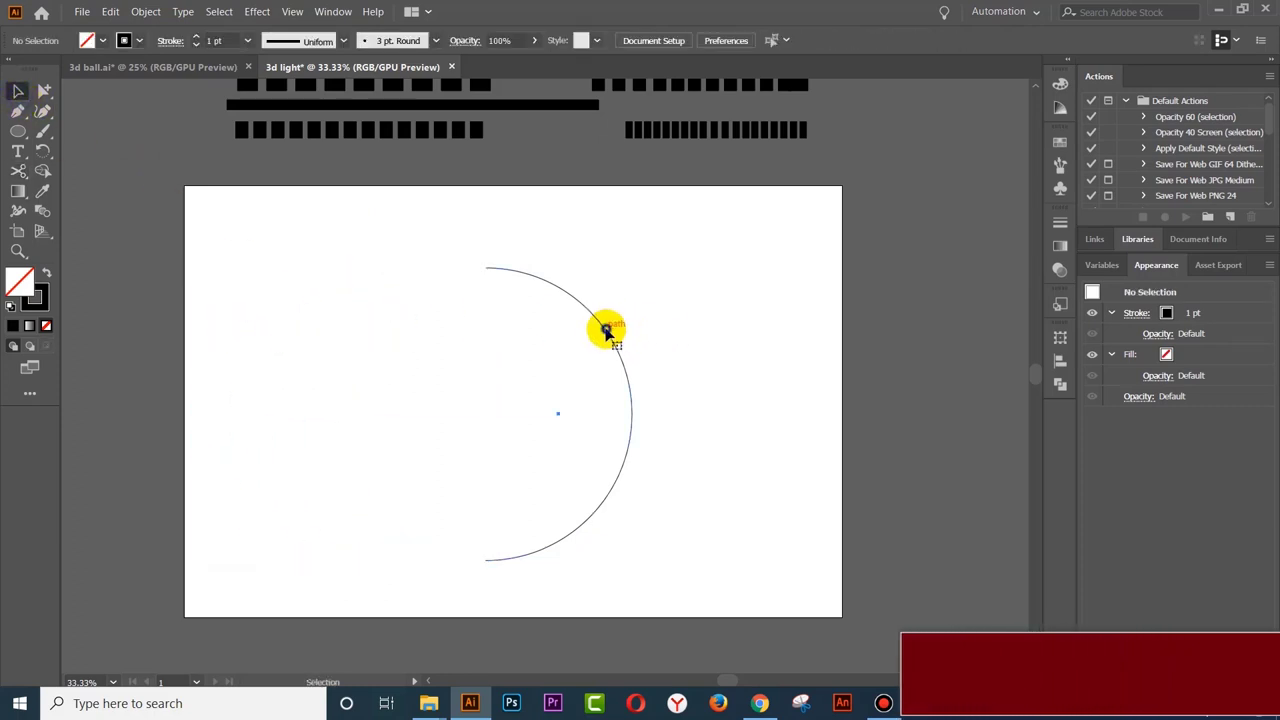
Step: Turn the remaining right half into a solid black, unstroked half-disc and shift it left
left_click(606, 330)
left_click(46, 277)
left_click(316, 281)
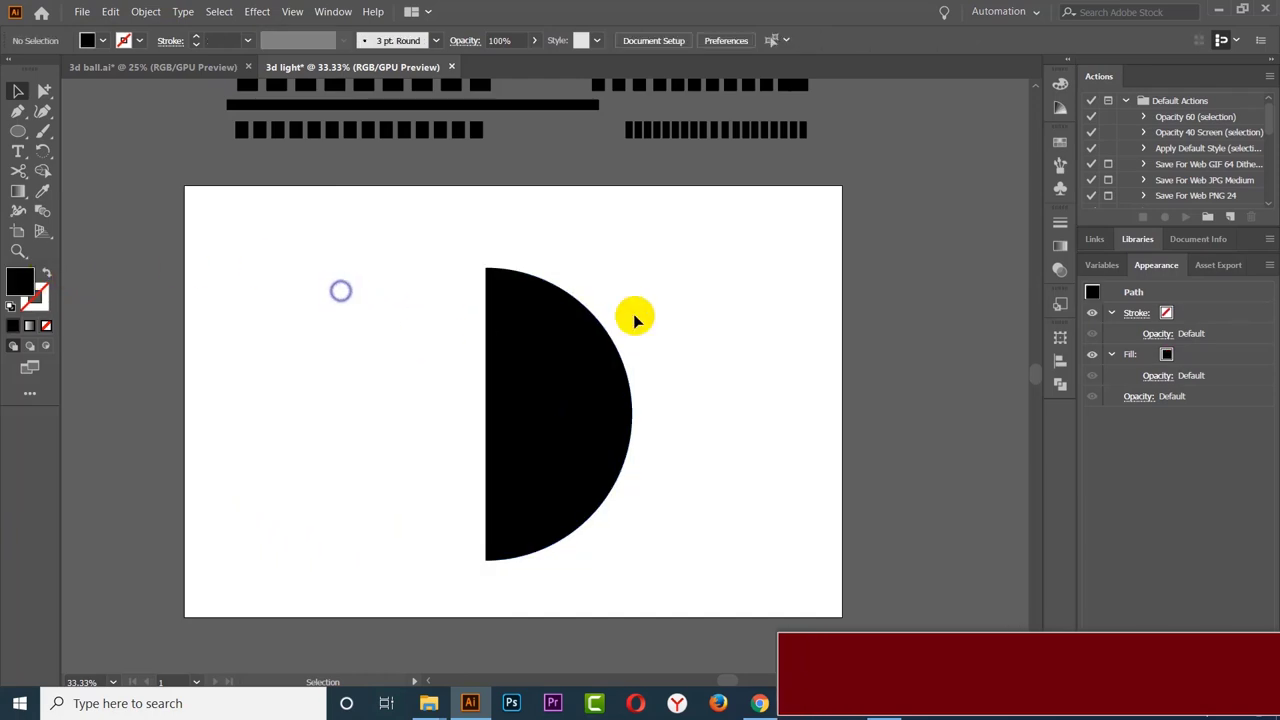
scroll(532, 352, "down", 1)
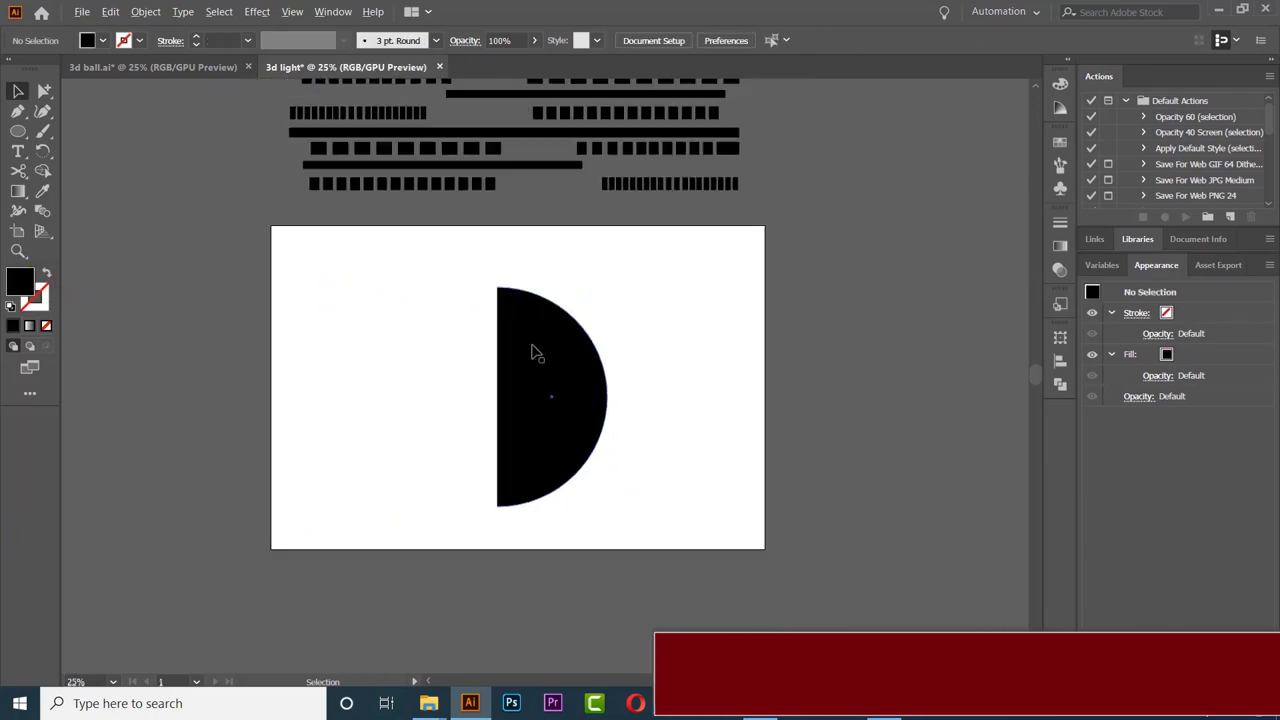
scroll(534, 350, "down", 1)
scroll(572, 400, "up", 1)
left_click_drag(578, 402, 545, 395)
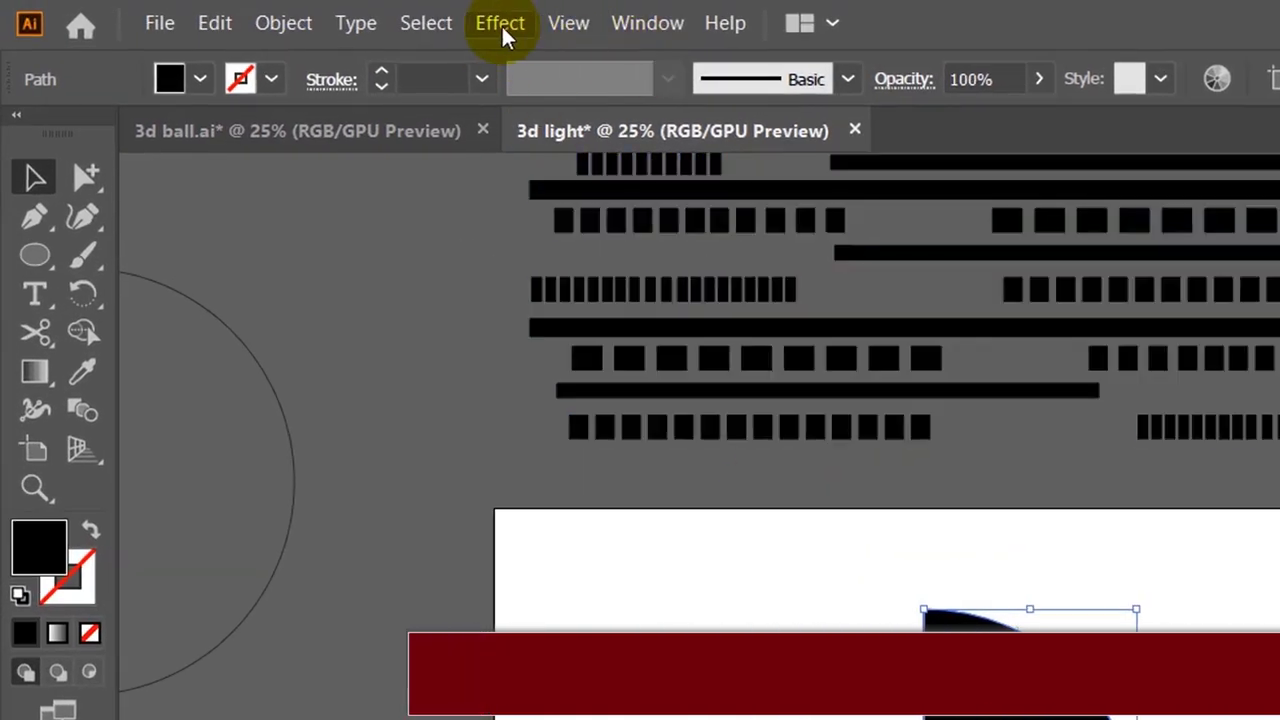
Step: Apply Effect > 3D > Revolve to the half-disc with Preview on, and open Map Art
left_click(502, 28)
mouse_move(271, 110)
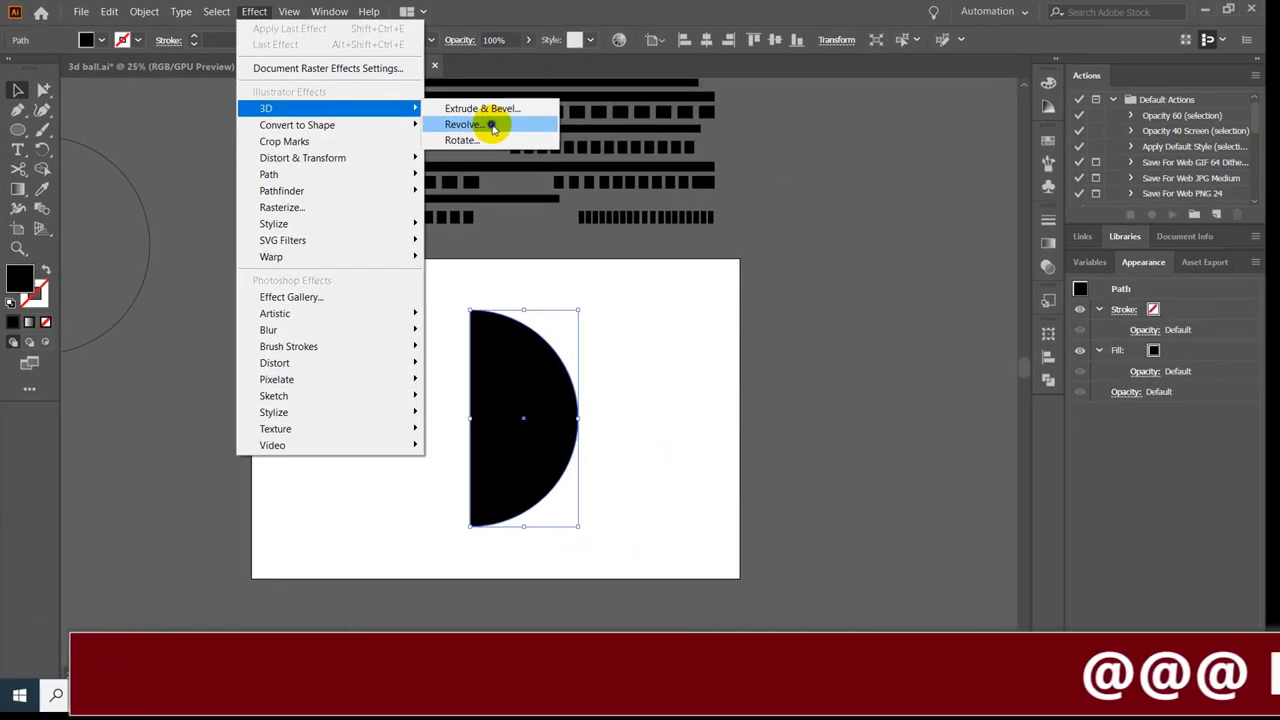
left_click(492, 127)
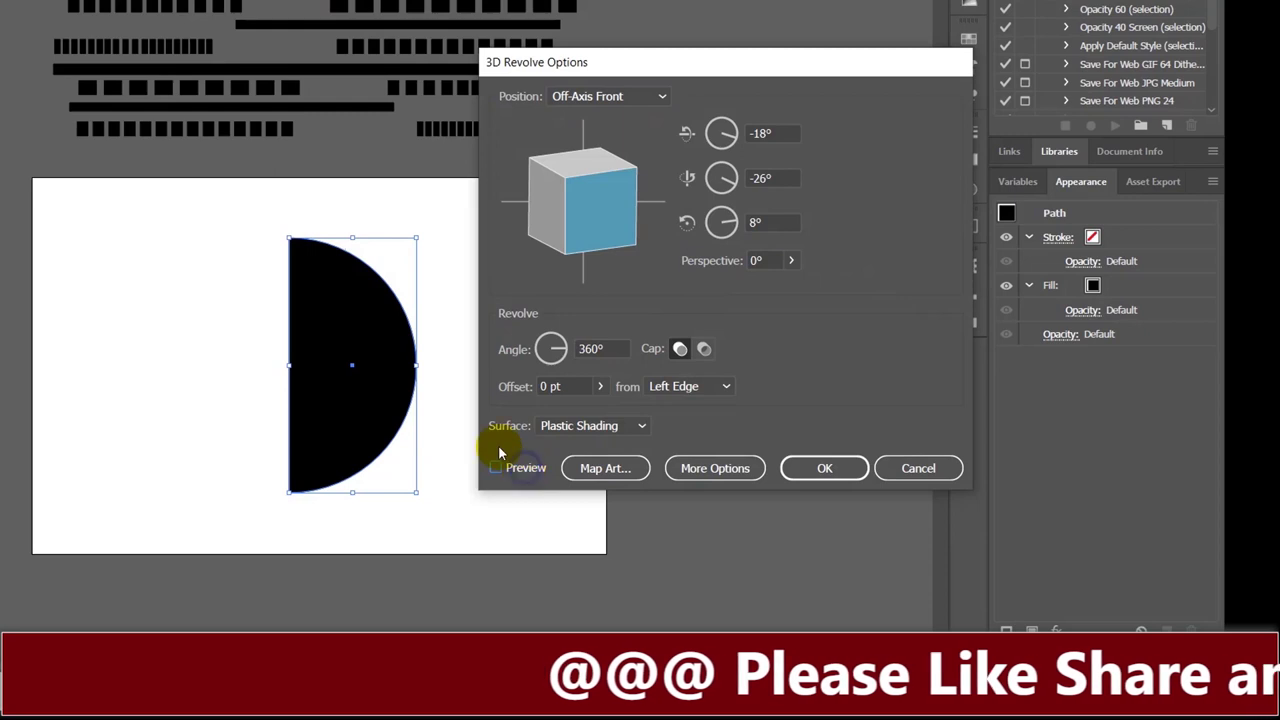
left_click(645, 505)
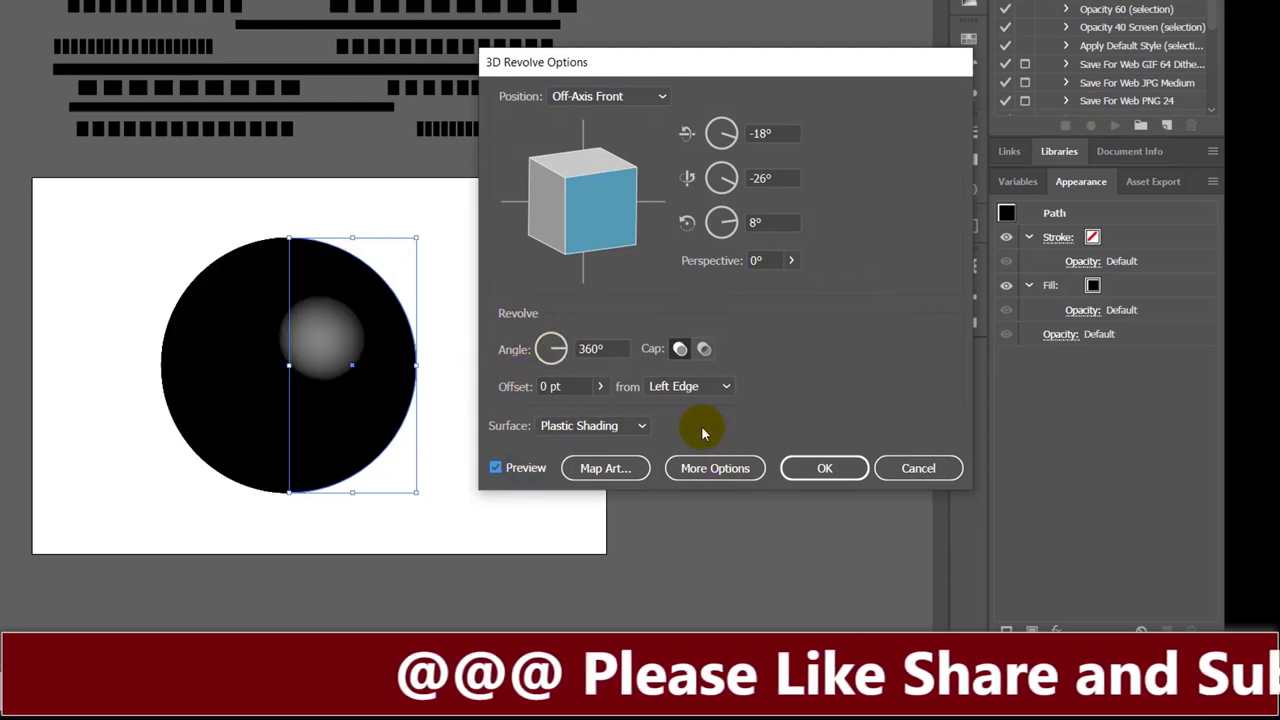
left_click(624, 477)
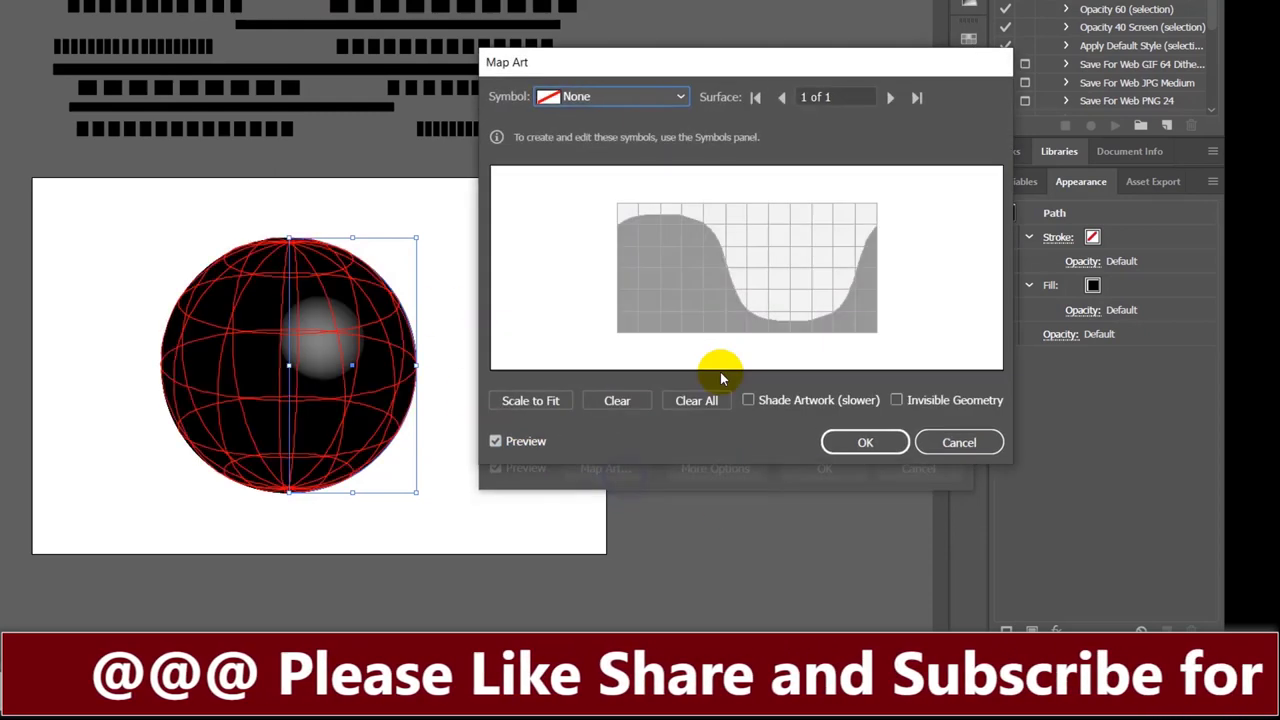
Step: Map the '3d ball' symbol onto the sphere with Invisible Geometry, stretched to fill the surface
left_click(904, 400)
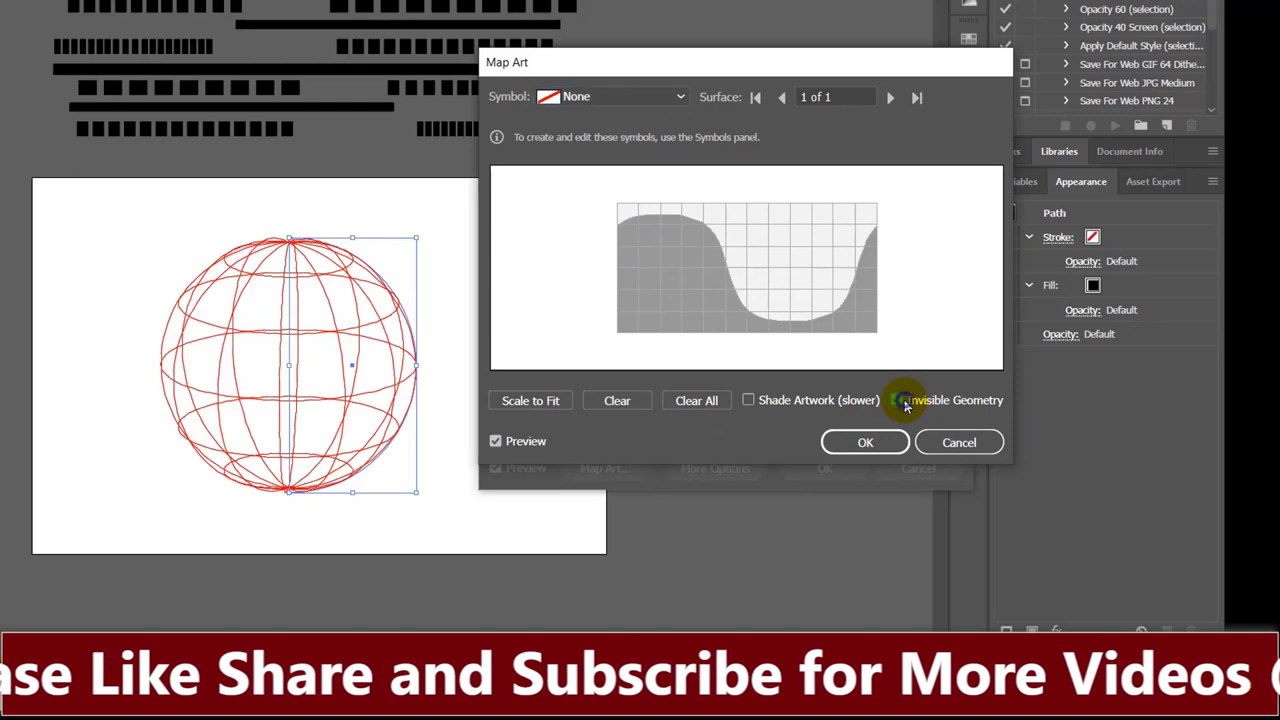
left_click(666, 98)
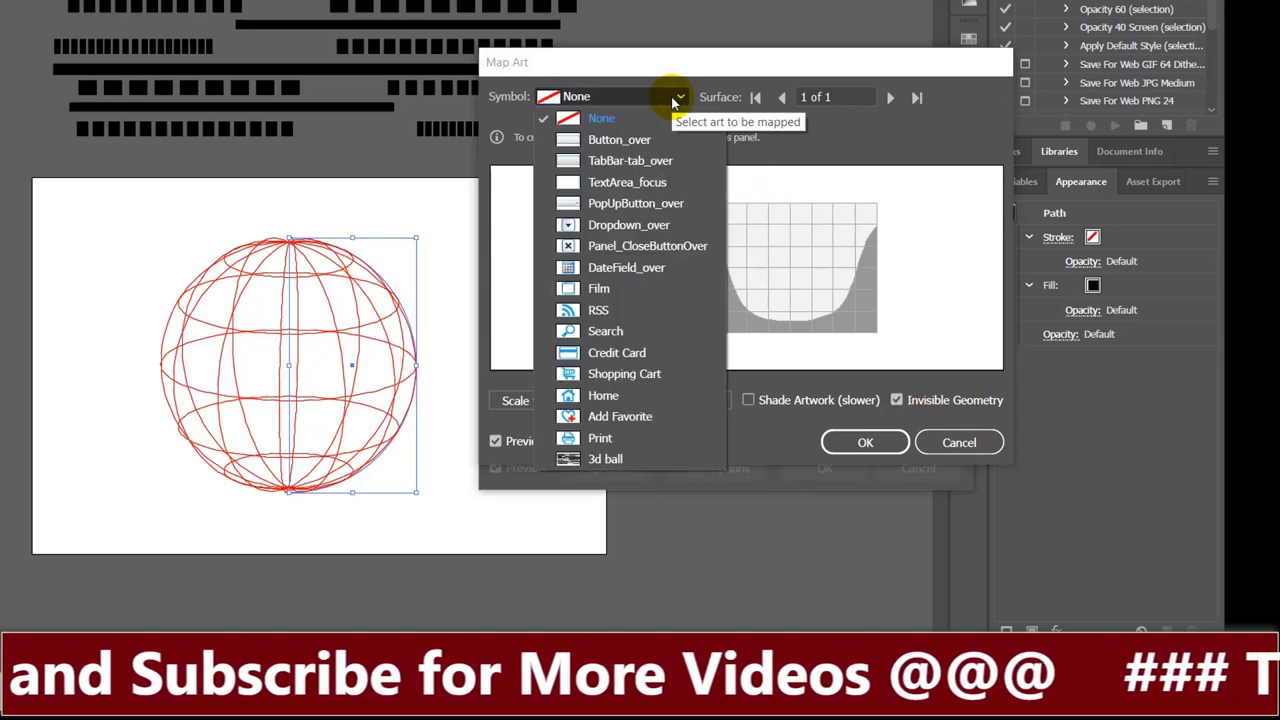
left_click(600, 459)
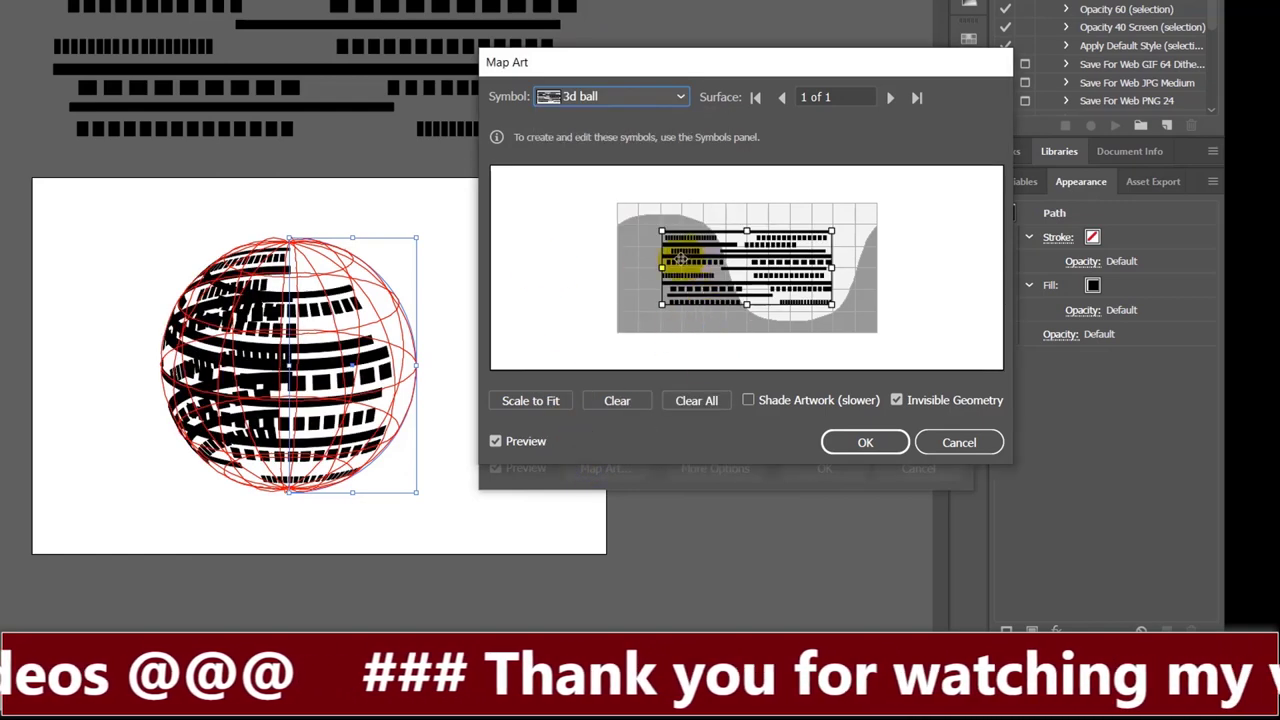
left_click_drag(661, 268, 617, 268)
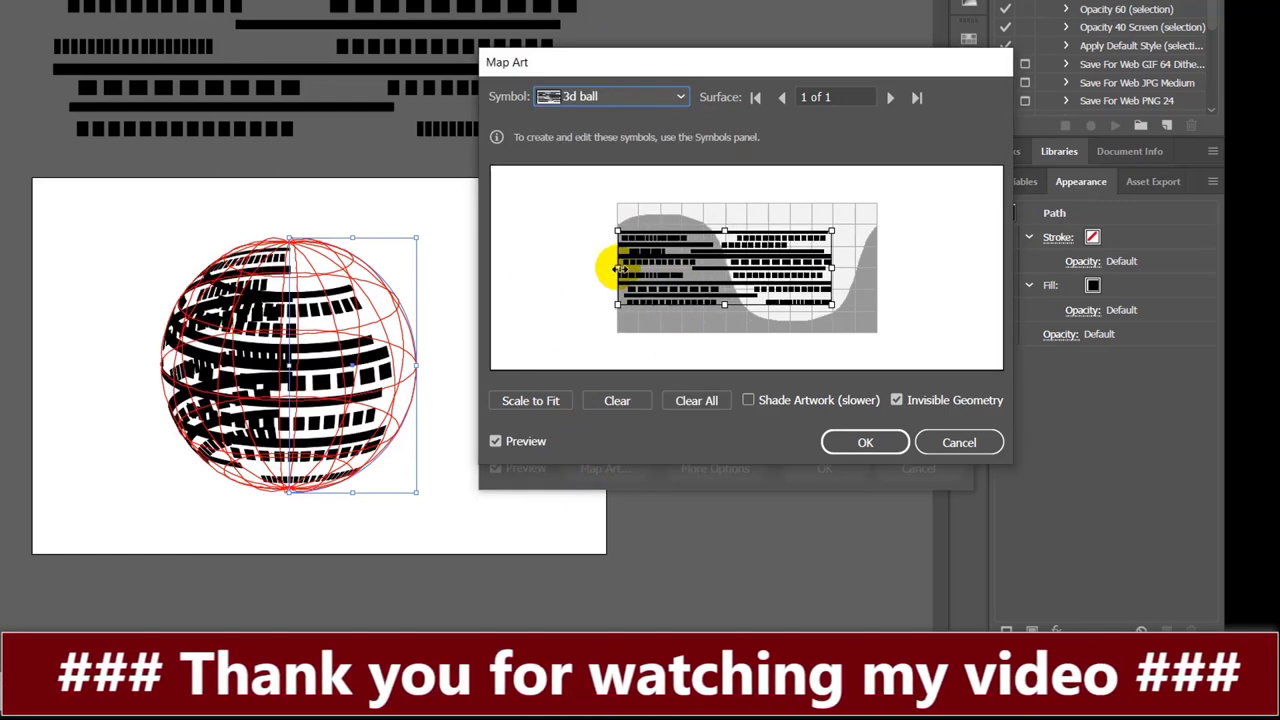
left_click_drag(831, 268, 875, 268)
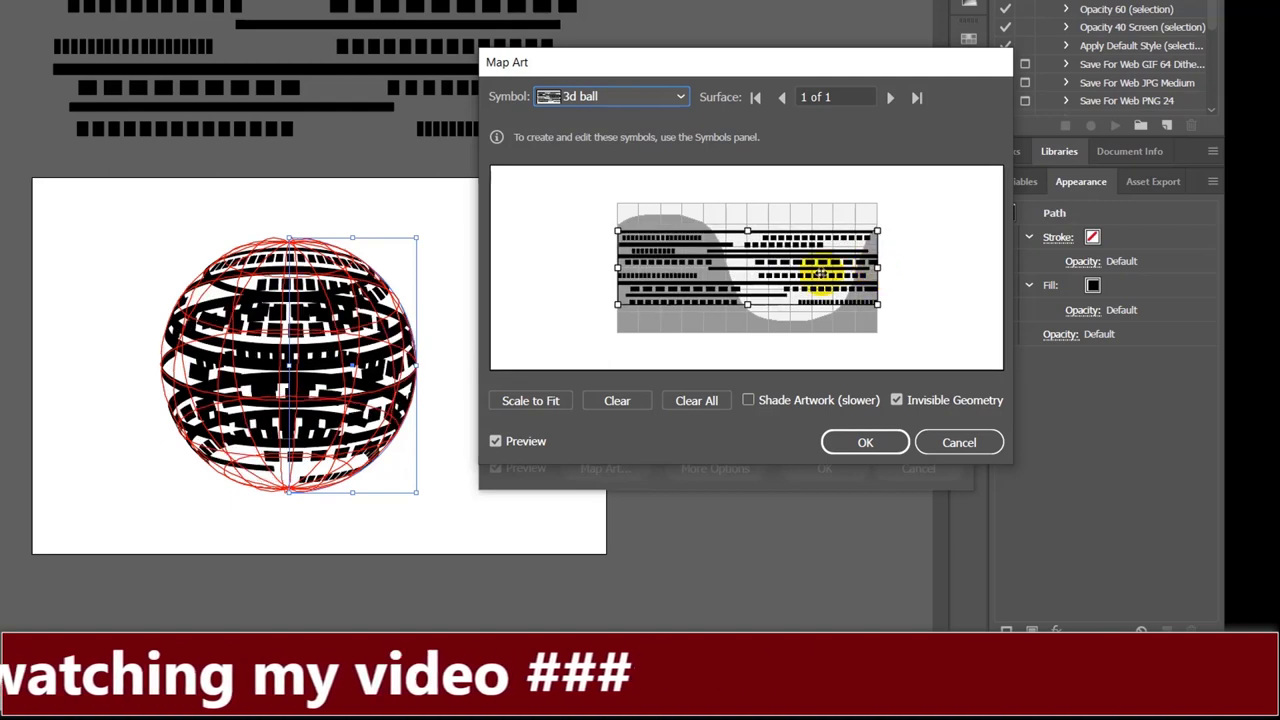
left_click_drag(752, 230, 748, 229)
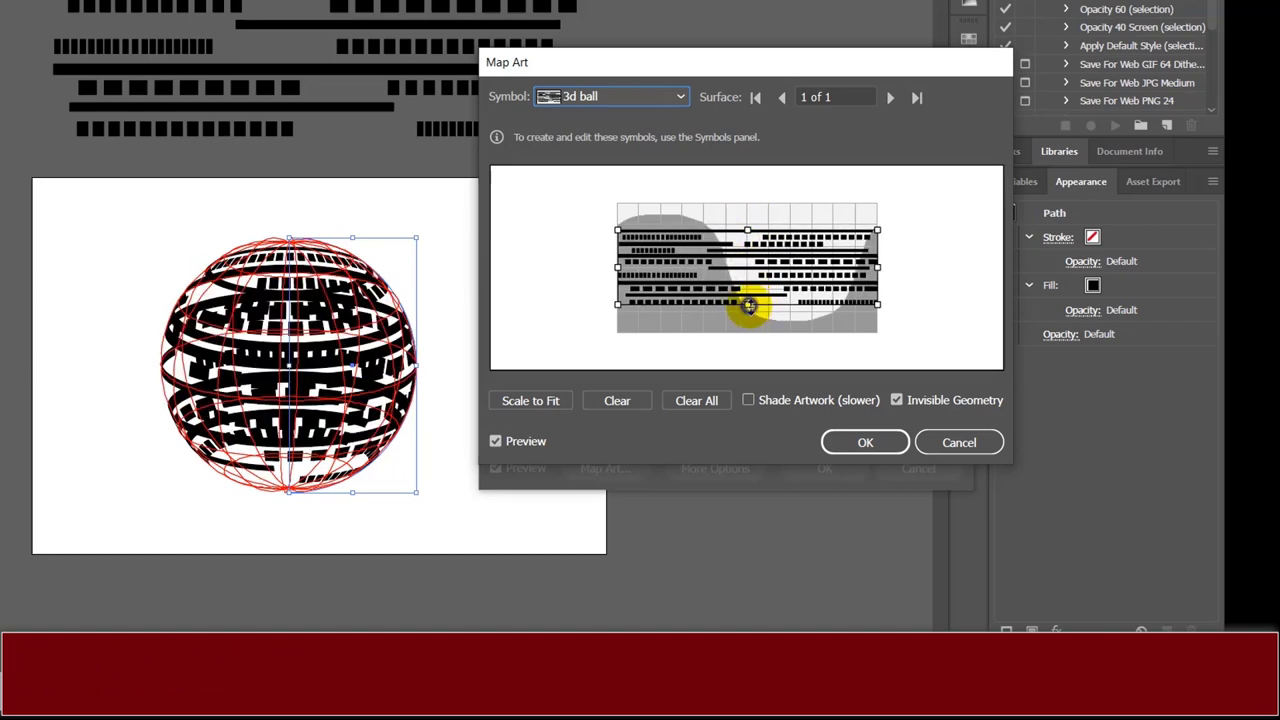
left_click_drag(749, 306, 749, 308)
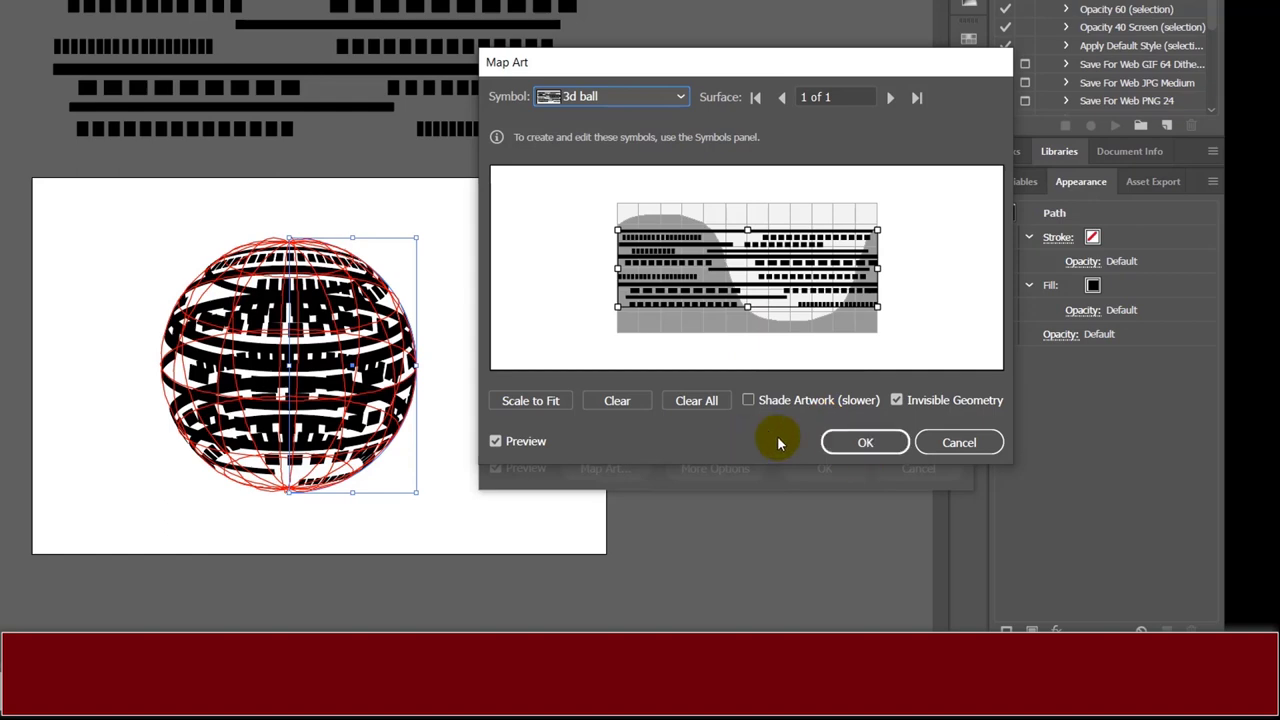
left_click(828, 440)
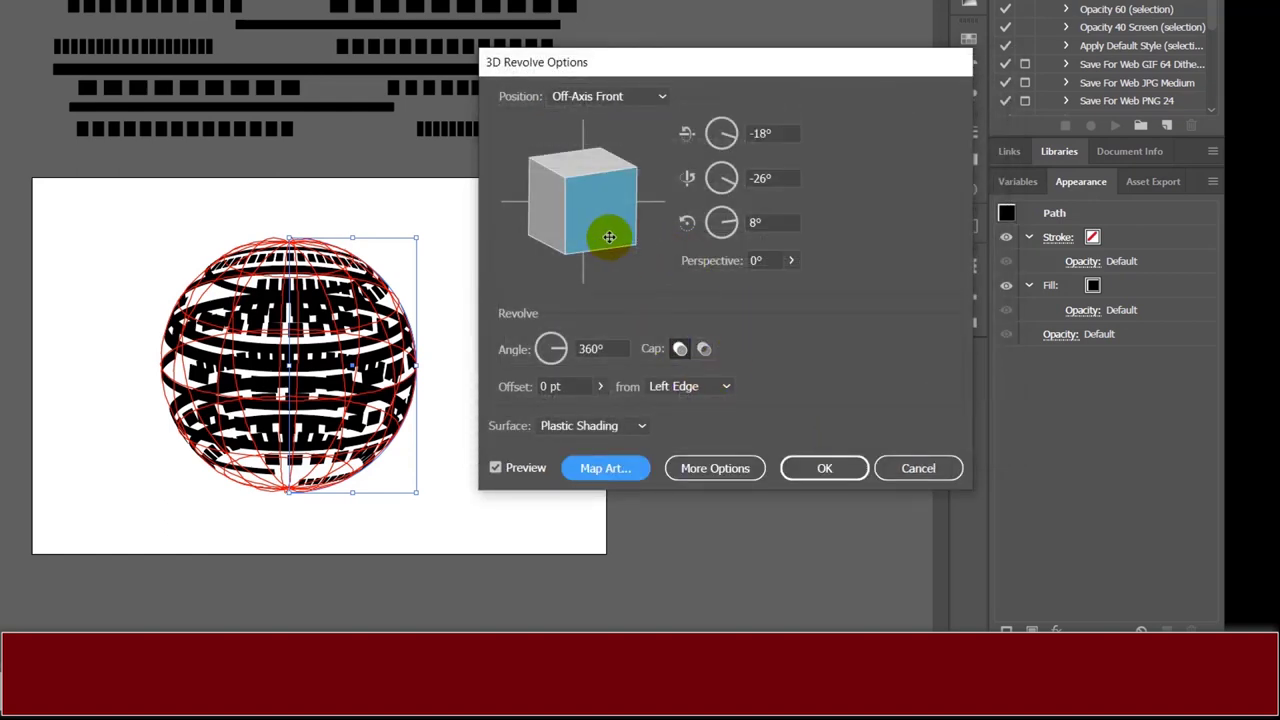
Step: Rotate the striped sphere to a custom tilt and confirm the 3D Revolve
mouse_move(571, 224)
left_mouse_down()
mouse_move(643, 214)
mouse_move(551, 233)
mouse_move(543, 206)
mouse_move(563, 251)
mouse_move(524, 232)
mouse_move(631, 207)
mouse_move(614, 180)
mouse_move(615, 192)
mouse_move(626, 177)
mouse_move(582, 234)
left_mouse_up()
mouse_move(620, 192)
left_mouse_down()
mouse_move(623, 177)
mouse_move(623, 203)
left_mouse_up()
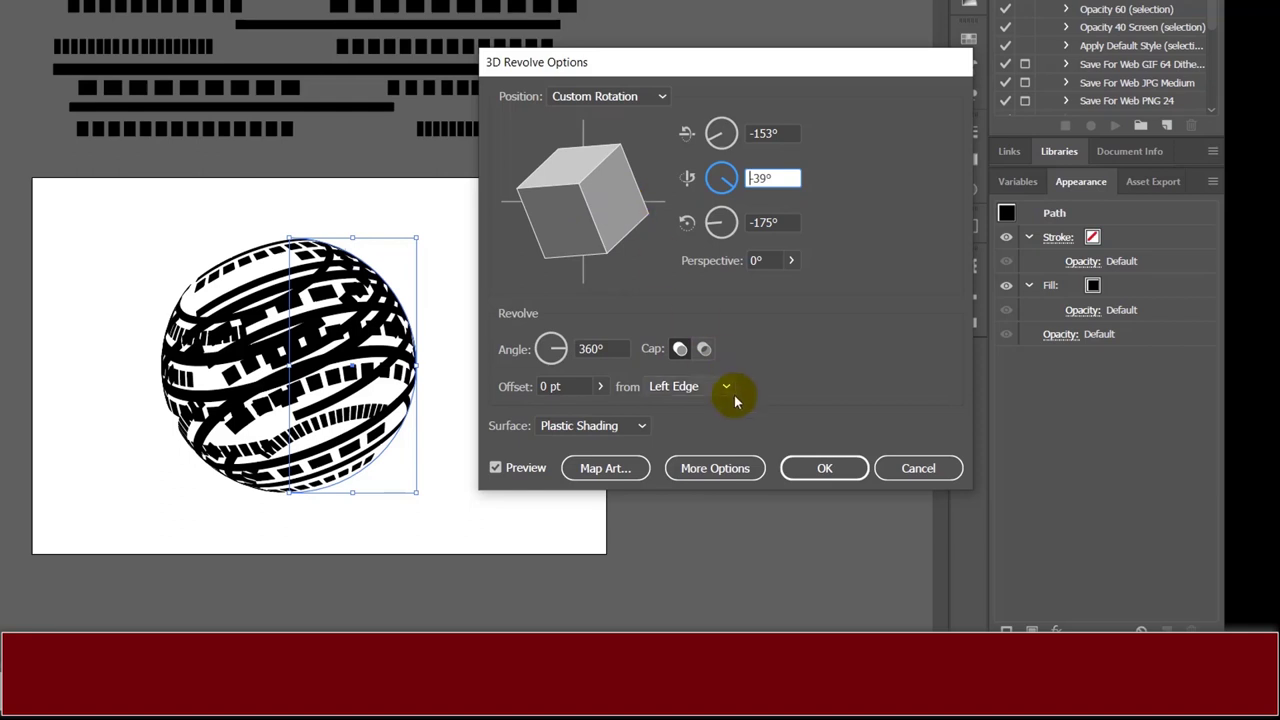
left_click(828, 469)
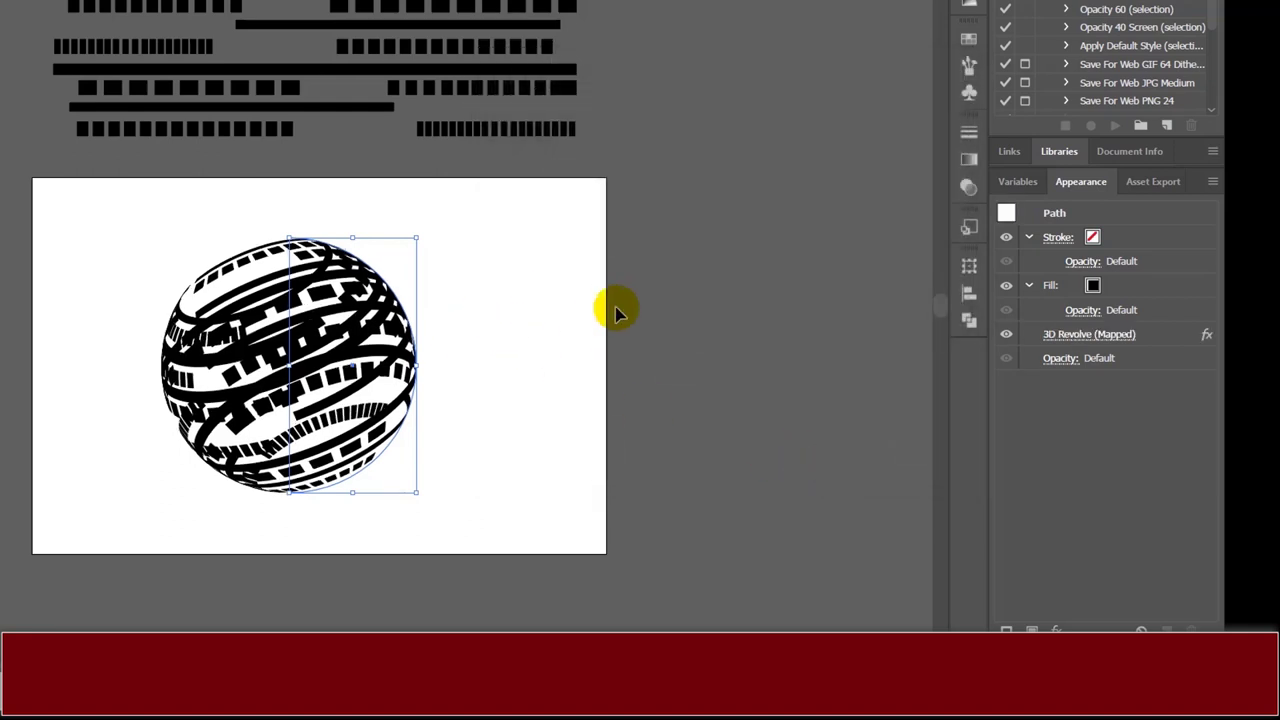
Step: Alt-drag a copy of the sphere to the upper right, then reselect the original
left_click(43, 288)
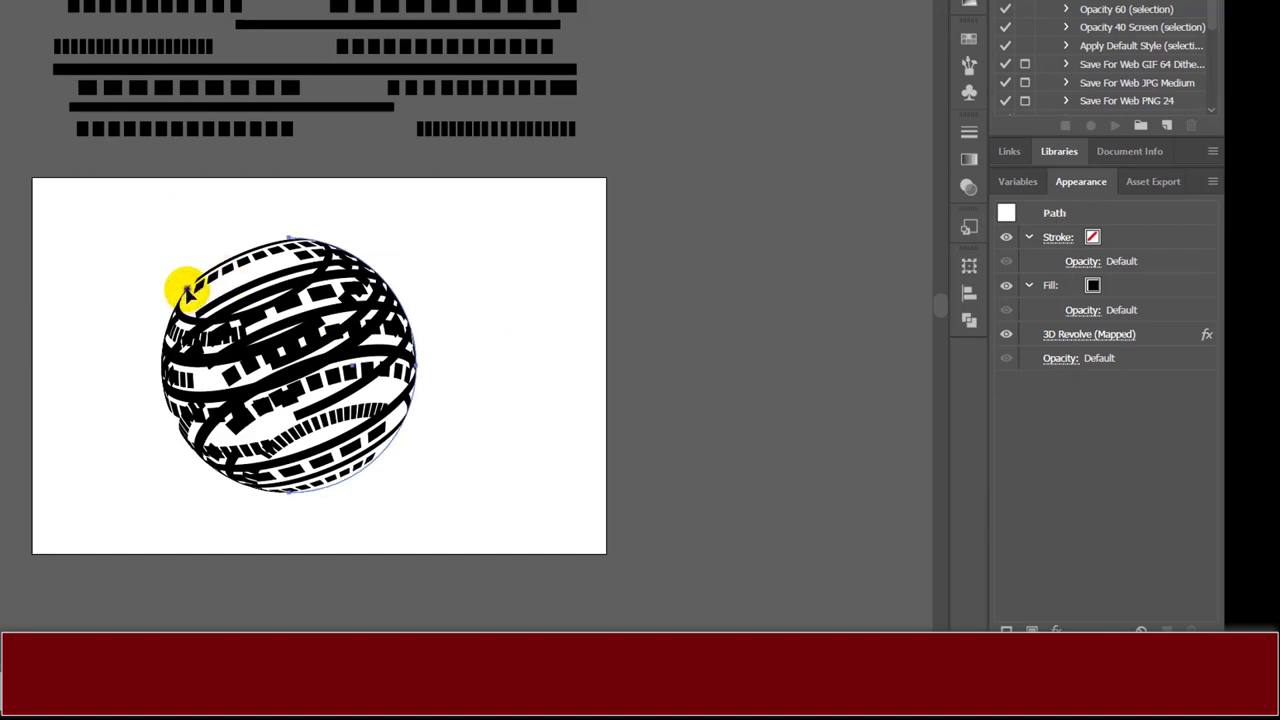
left_click(142, 254)
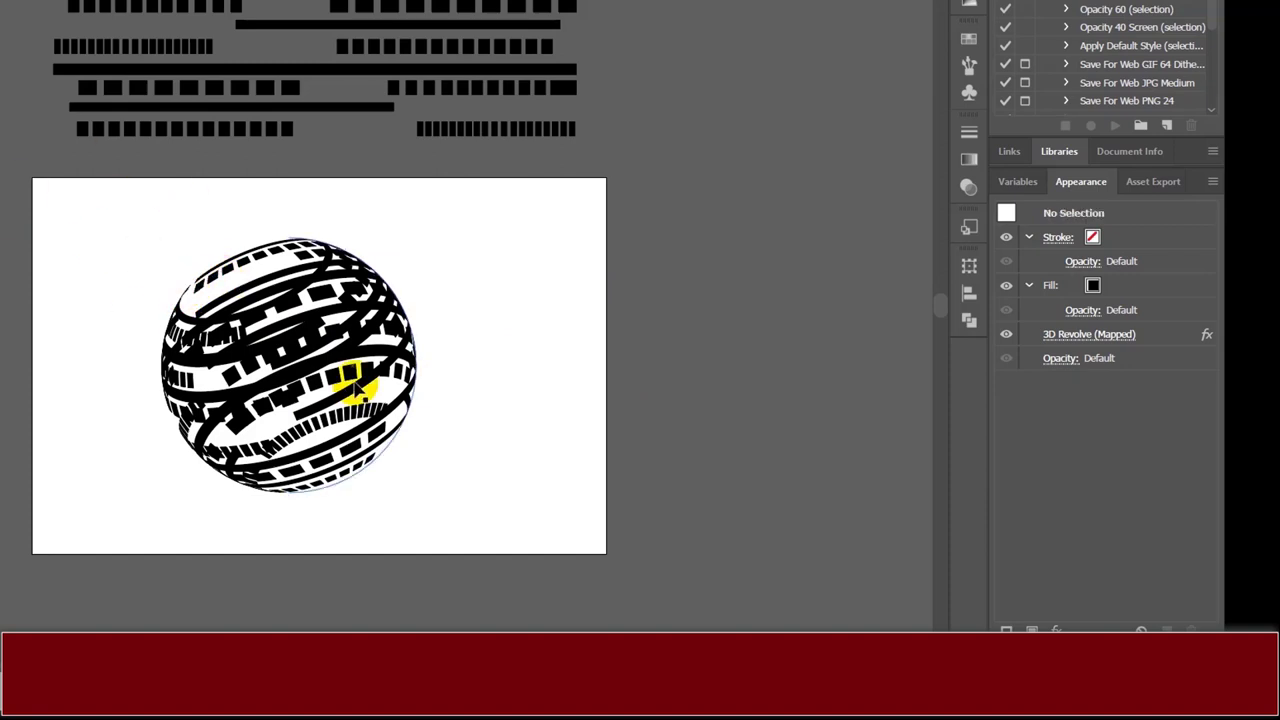
left_click(462, 288)
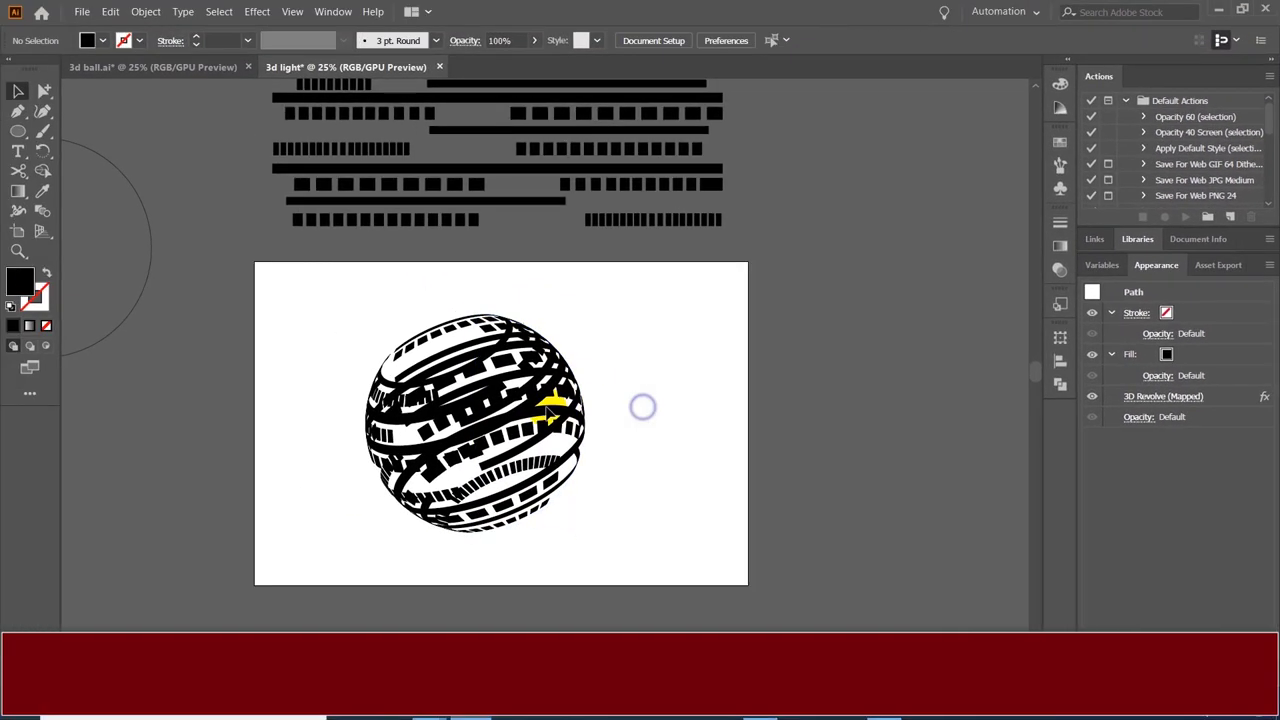
left_click_drag(518, 415, 866, 176)
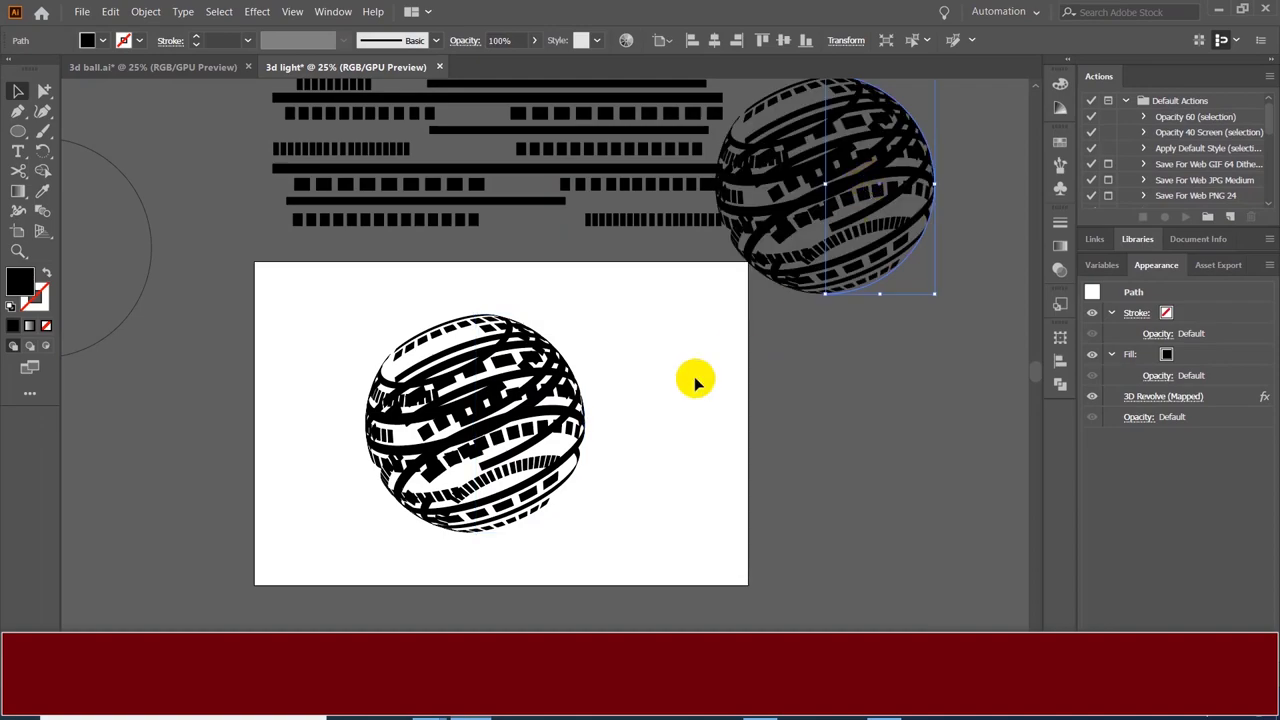
left_click(601, 346)
left_click(480, 468)
key("ctrl+a")
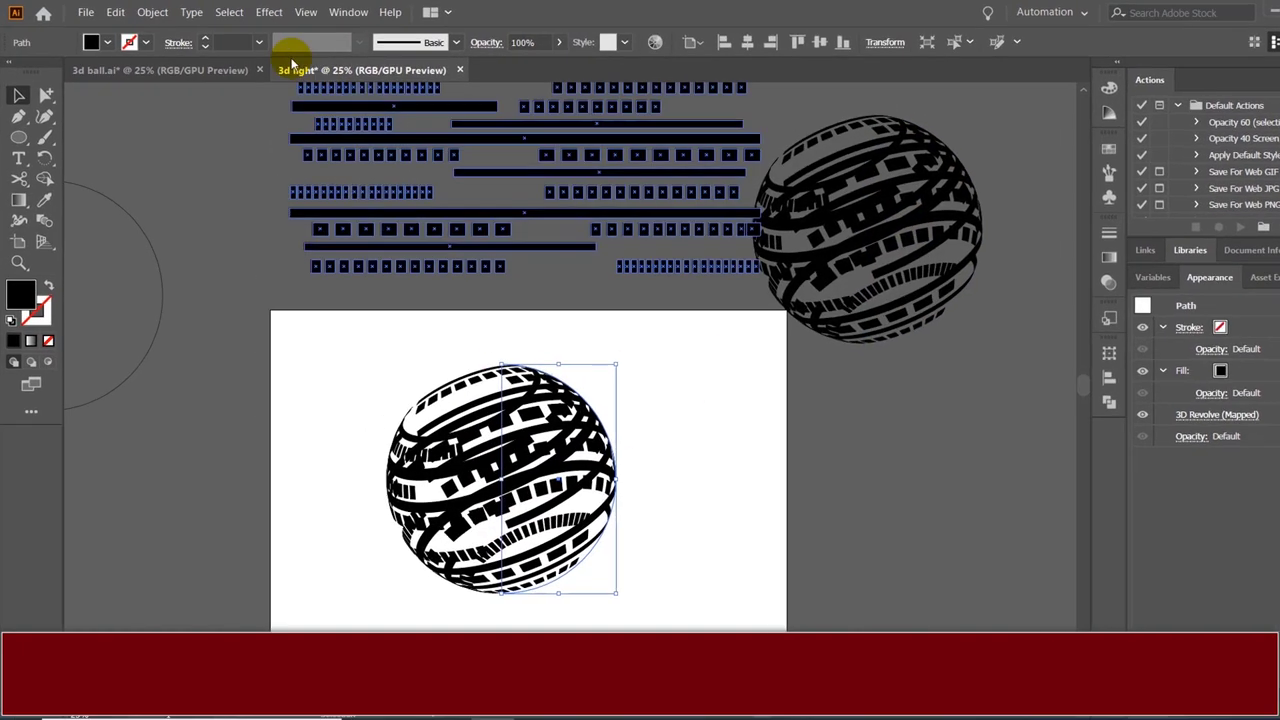
Step: Expand the sphere's 3D appearance into editable grouped paths
left_click(145, 11)
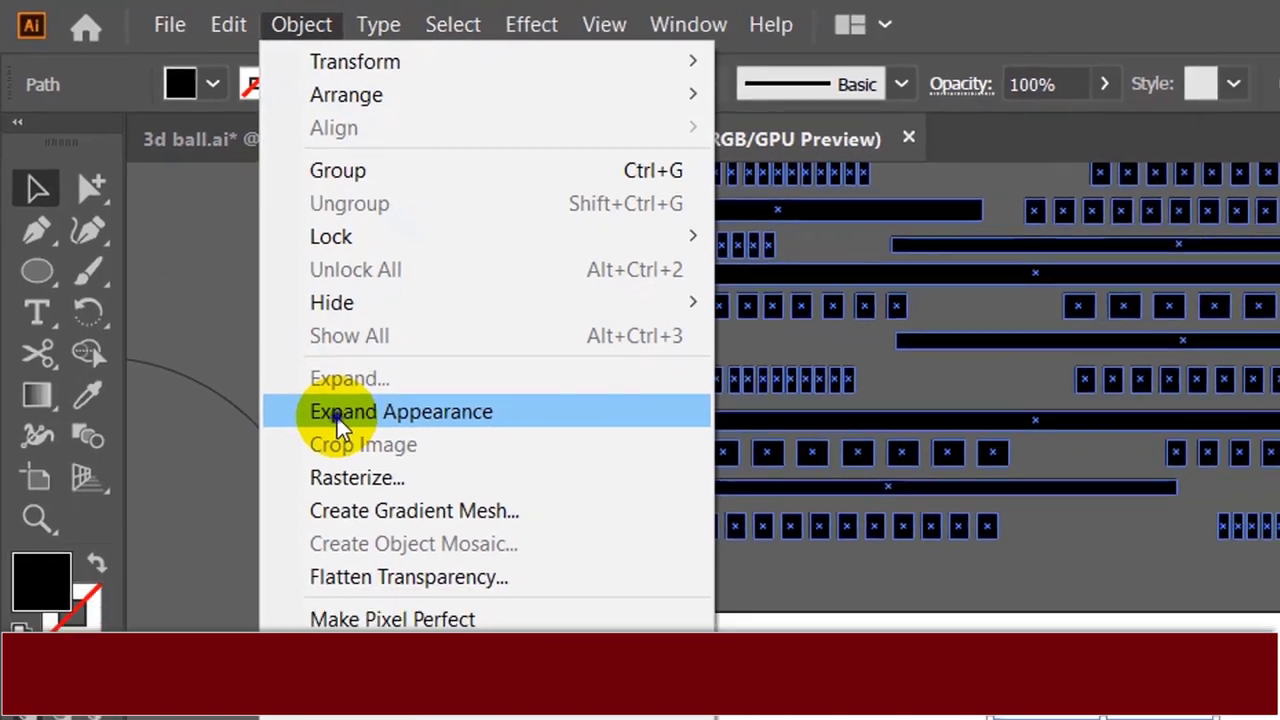
left_click(374, 460)
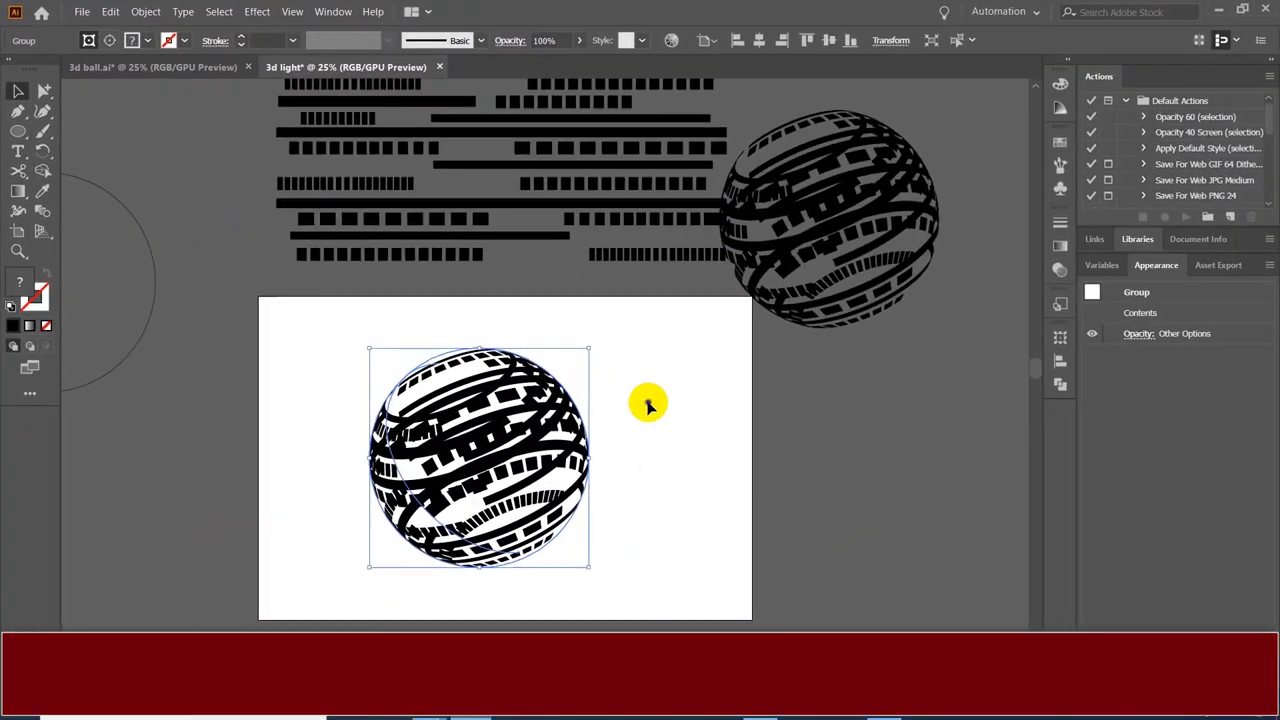
left_click(651, 400)
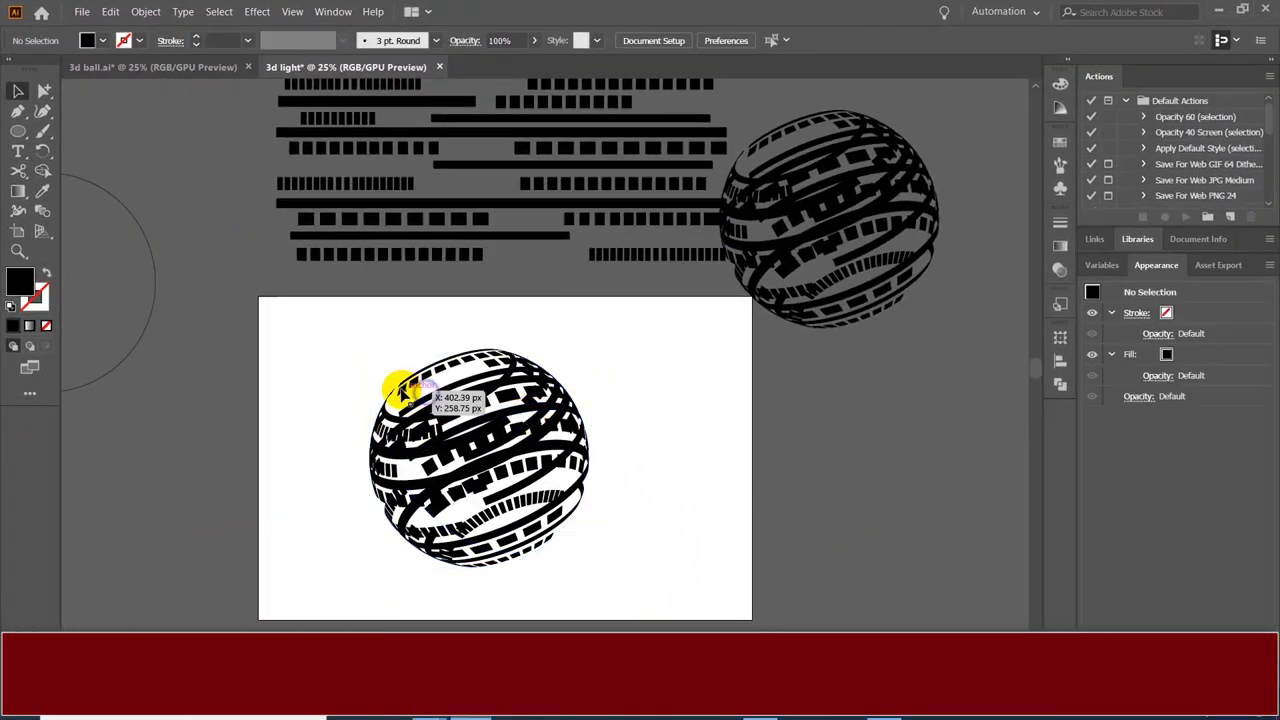
left_click(400, 392)
Step: Inspect individual paths in the expanded sphere, then nudge the whole group slightly right
left_click(44, 91)
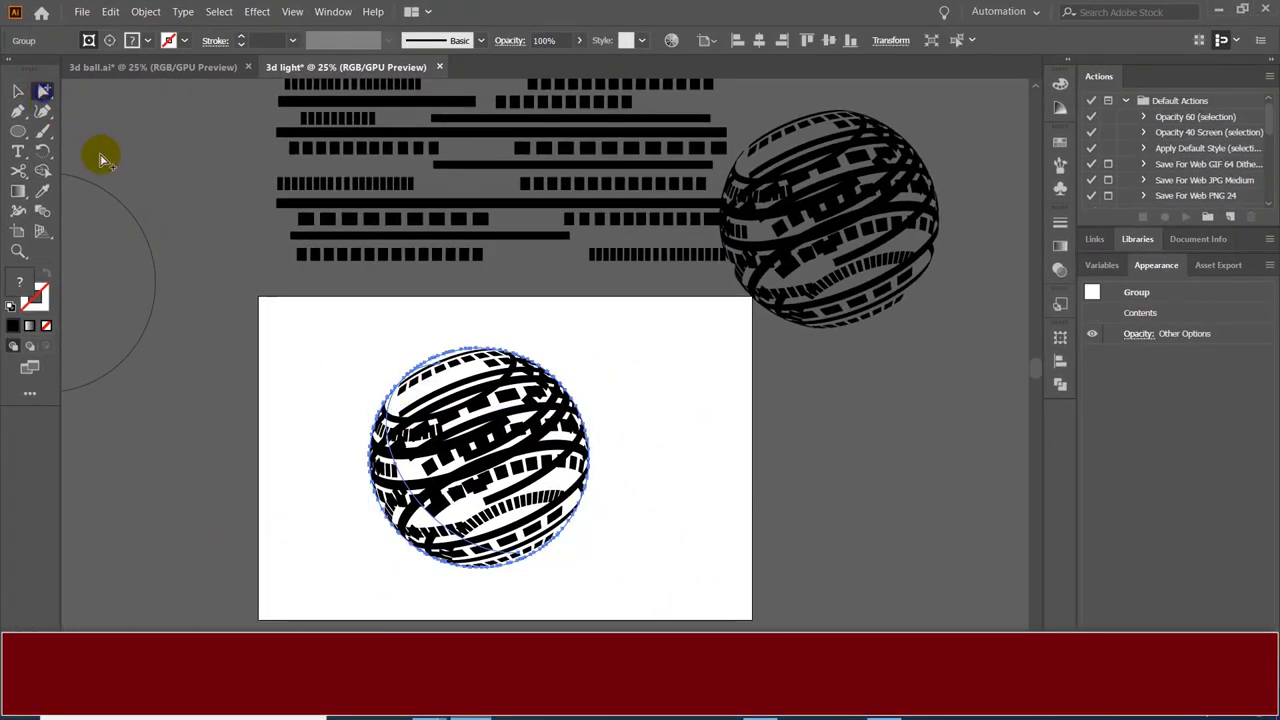
left_click(394, 400)
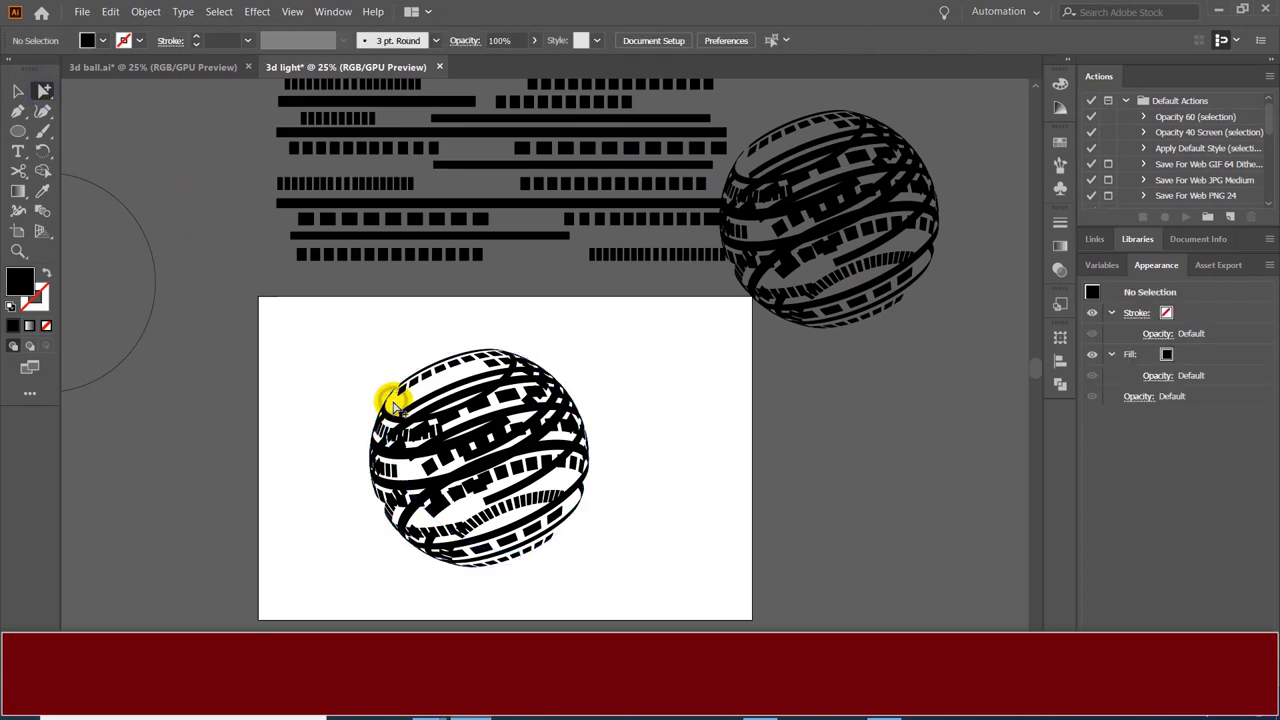
left_click(392, 400)
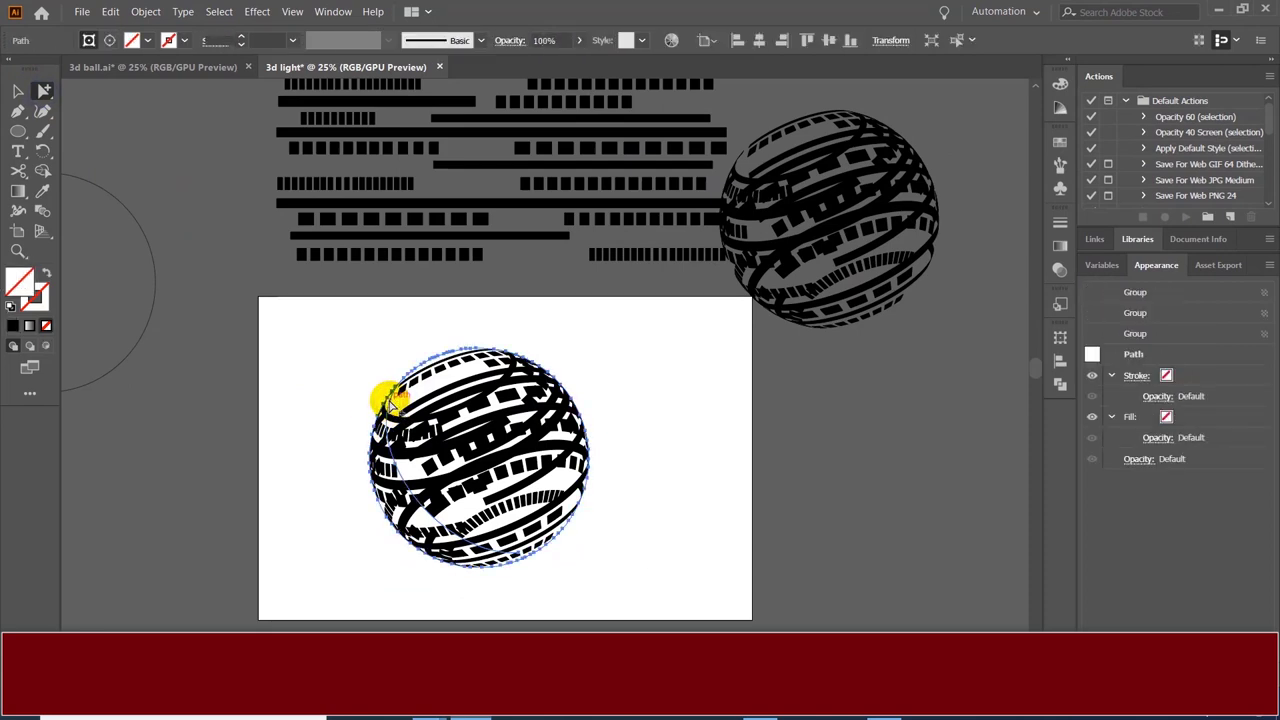
left_click_drag(392, 402, 415, 403)
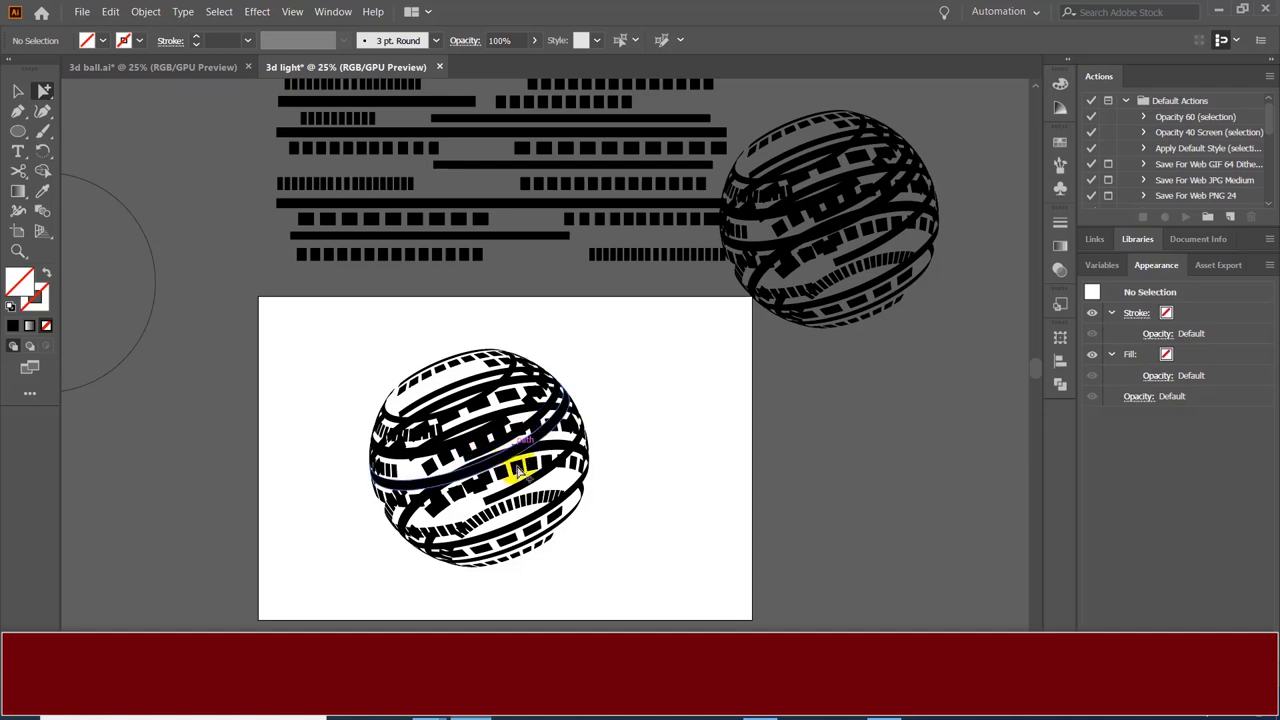
left_click(481, 475)
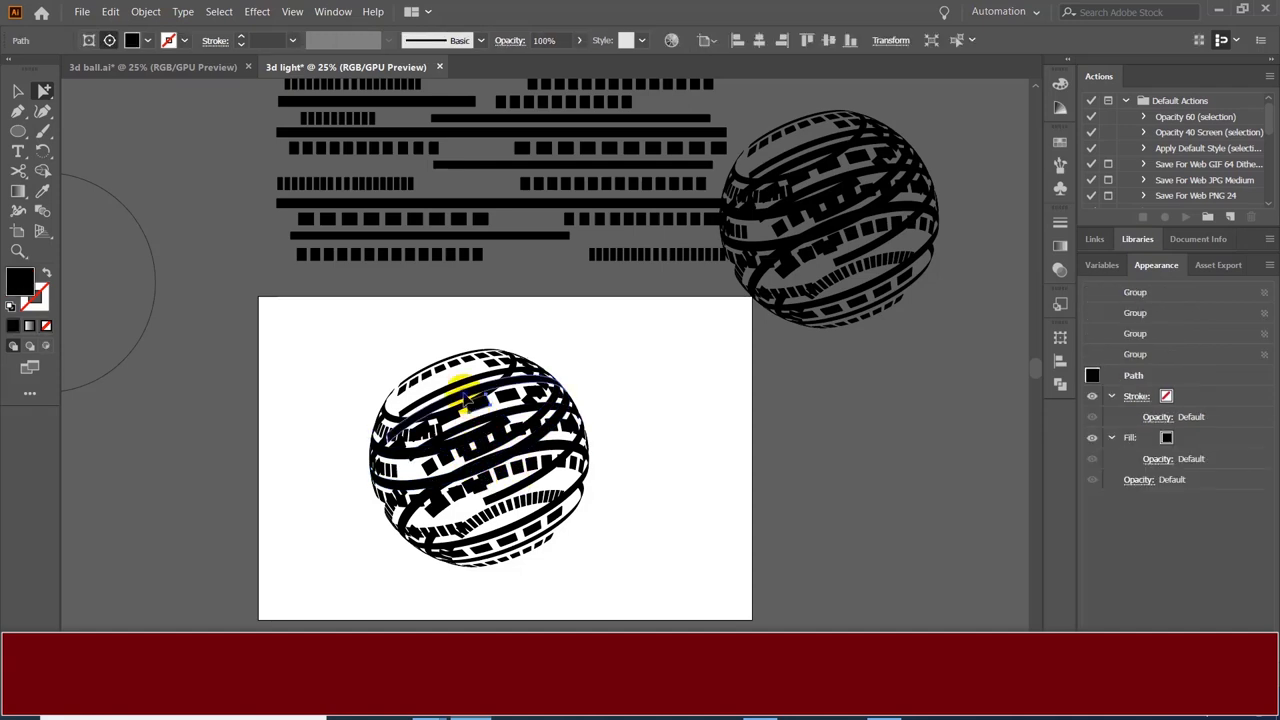
left_click(18, 91)
left_click(463, 403)
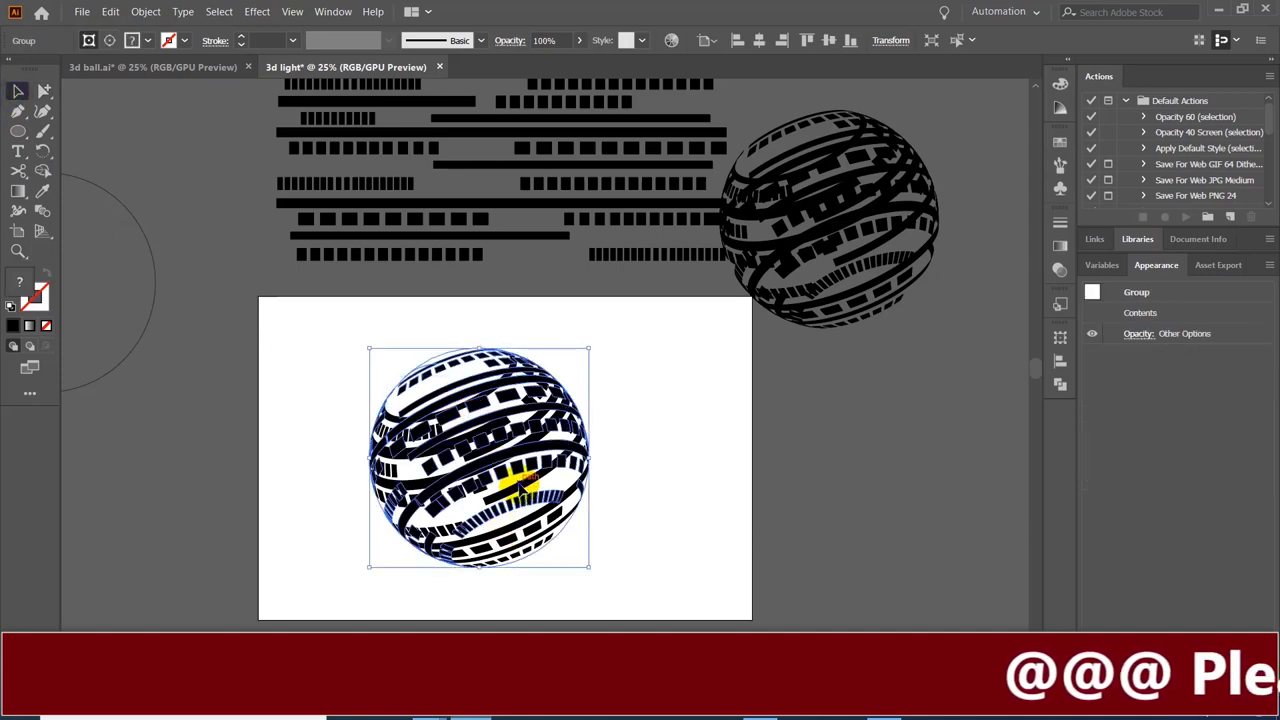
mouse_move(491, 433)
left_mouse_down()
mouse_move(730, 452)
mouse_move(530, 452)
left_mouse_up()
Step: Ungroup the sphere artwork and reposition it on the artboard
right_click(530, 452)
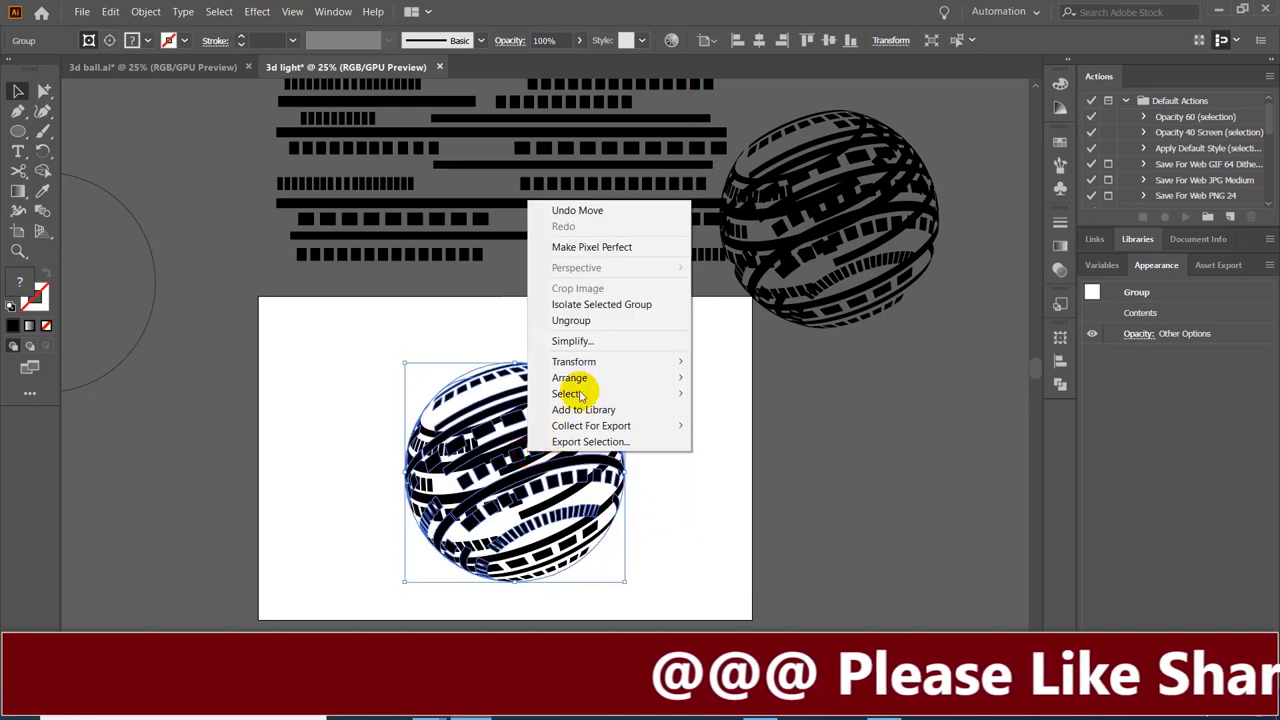
left_click(580, 321)
left_click(537, 443)
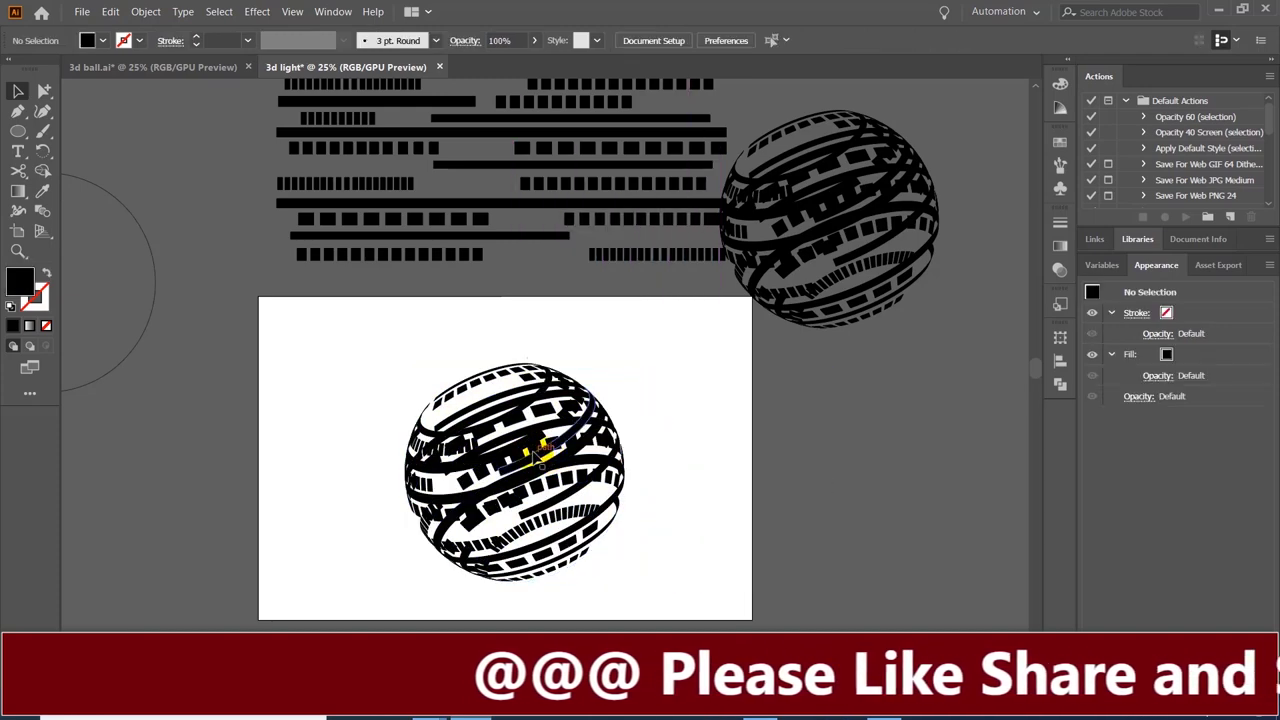
left_click_drag(537, 449, 677, 452)
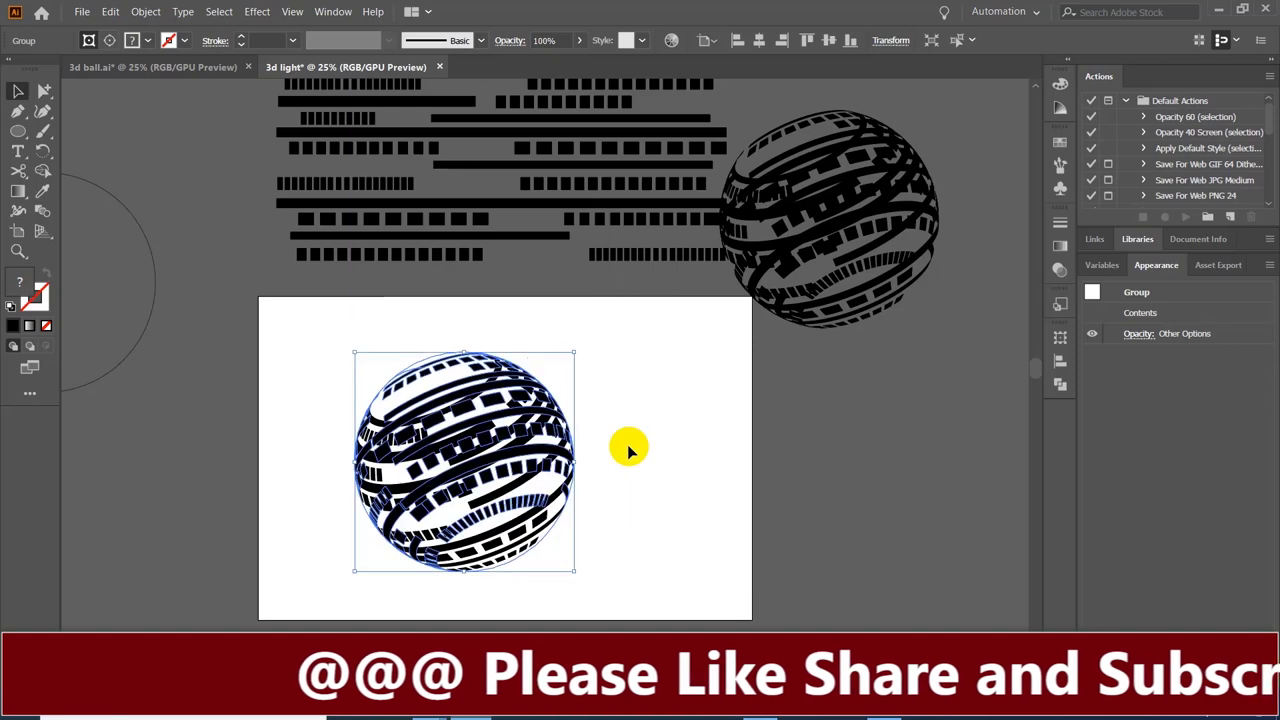
left_click(626, 444)
mouse_move(458, 470)
left_mouse_down()
mouse_move(343, 486)
mouse_move(507, 455)
left_mouse_up()
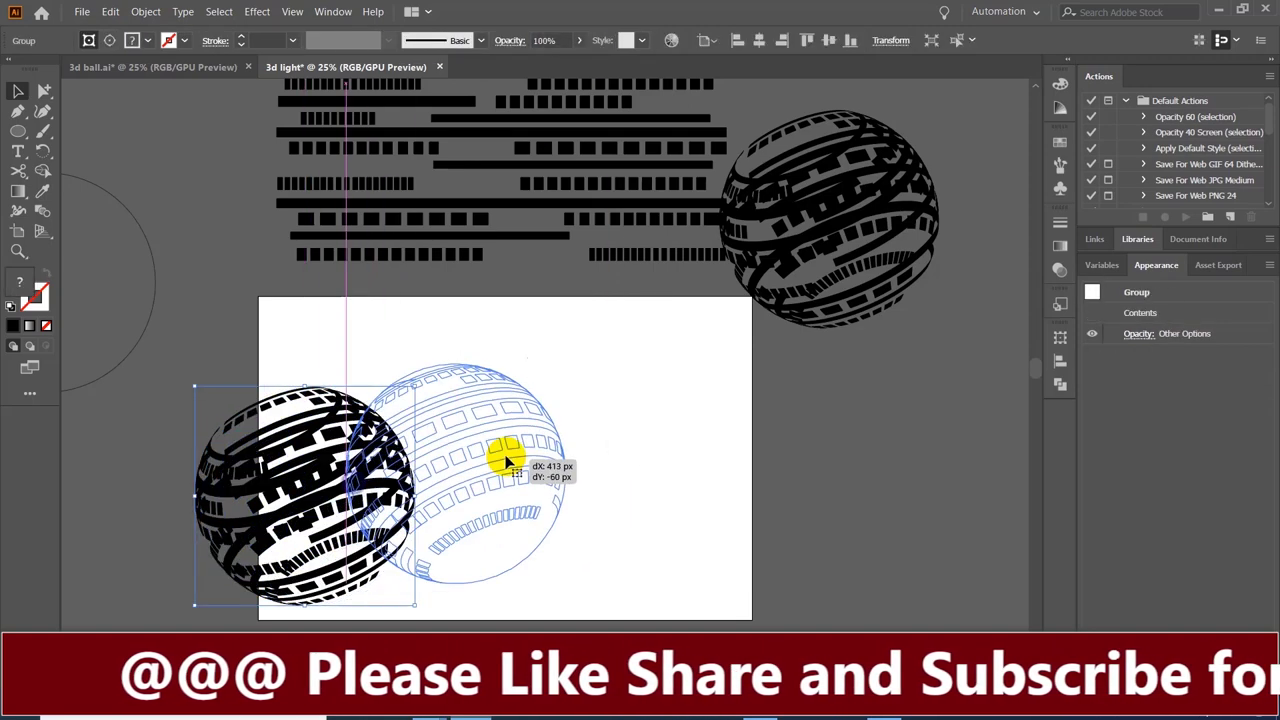
Step: Ungroup again, park the back stripe half left of the artboard, and centre the front half
right_click(507, 455)
left_click(563, 325)
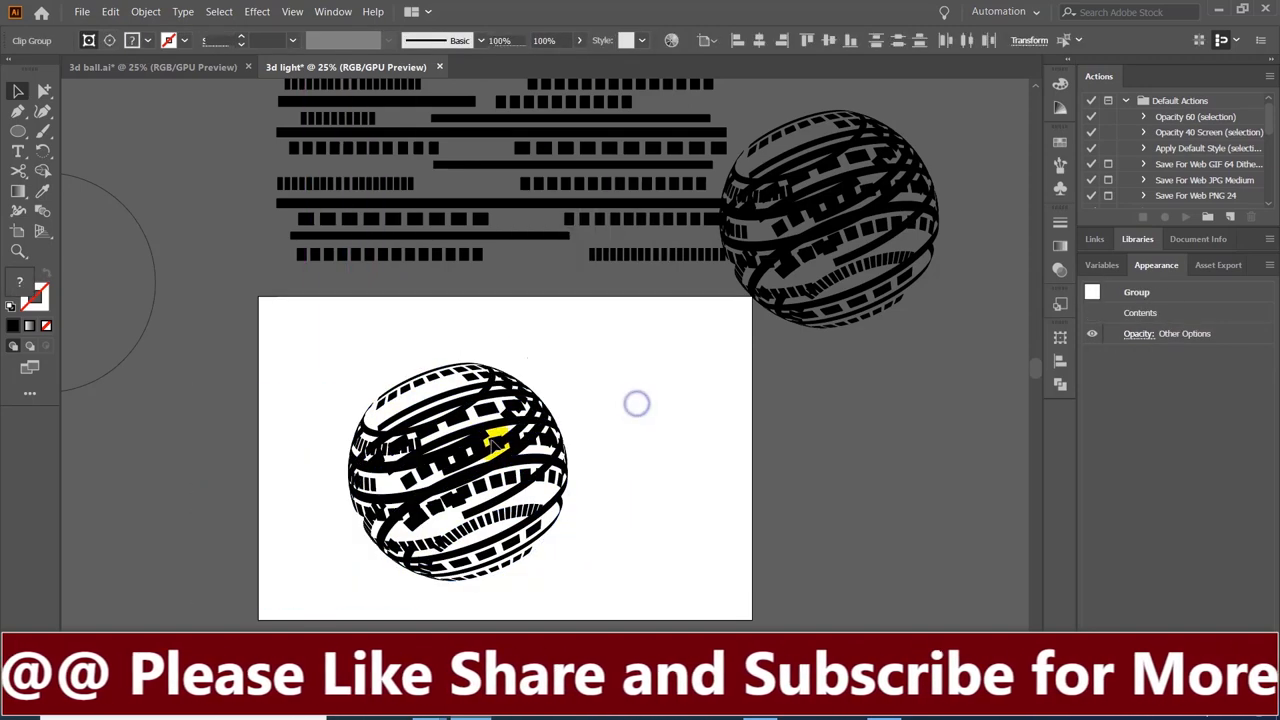
left_click(498, 443)
left_click_drag(486, 443, 700, 432)
left_click_drag(471, 449, 143, 499)
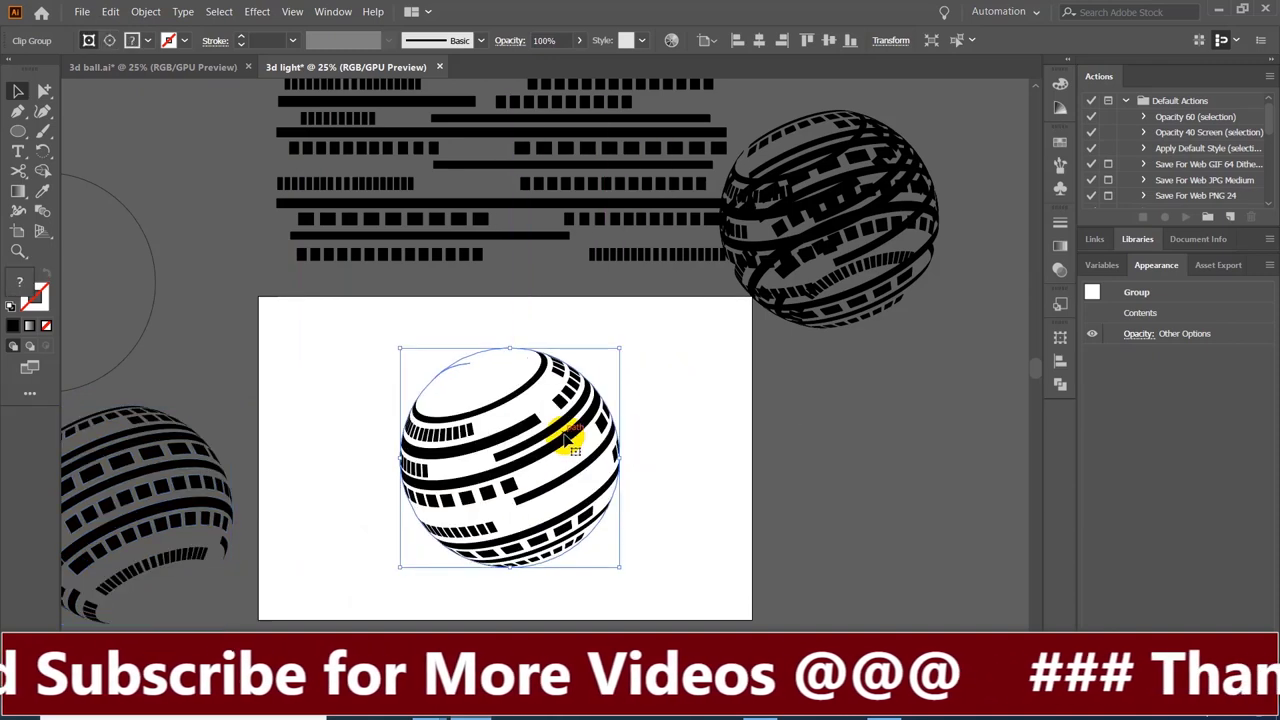
left_click_drag(752, 447, 550, 432)
left_click(700, 435)
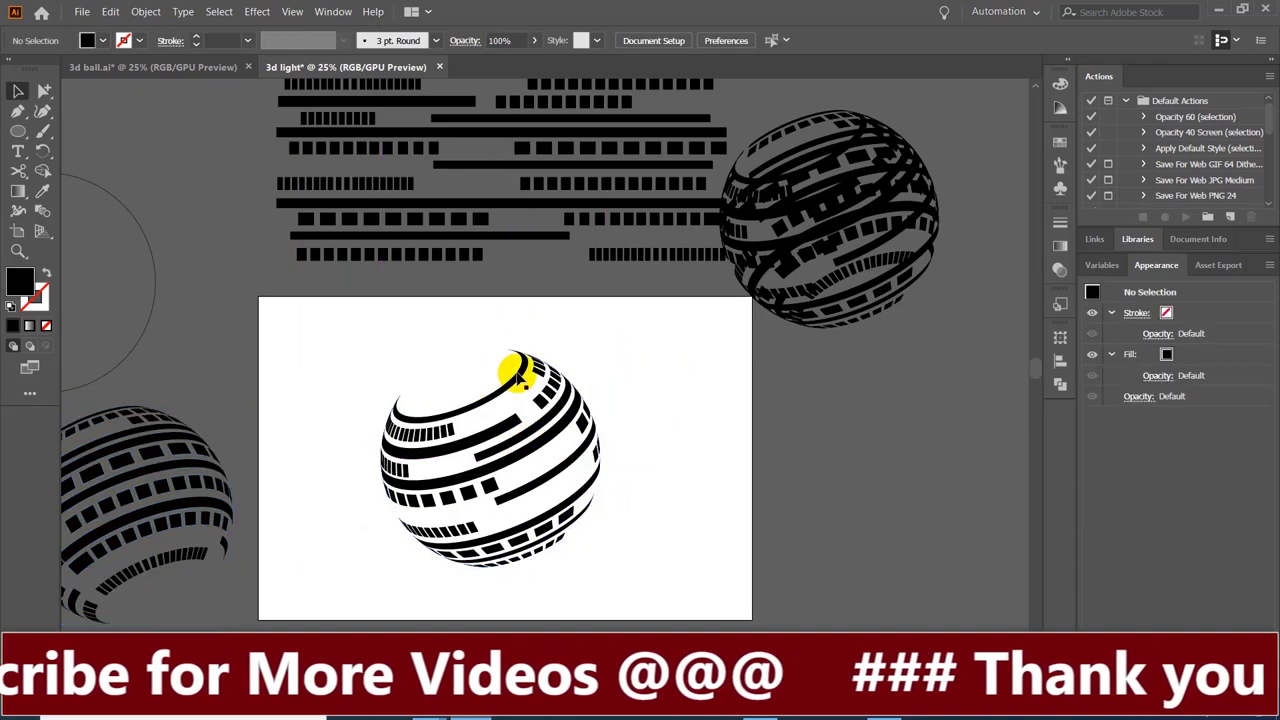
Step: Delete the artboard sphere's outer circle outline path
left_click(509, 365)
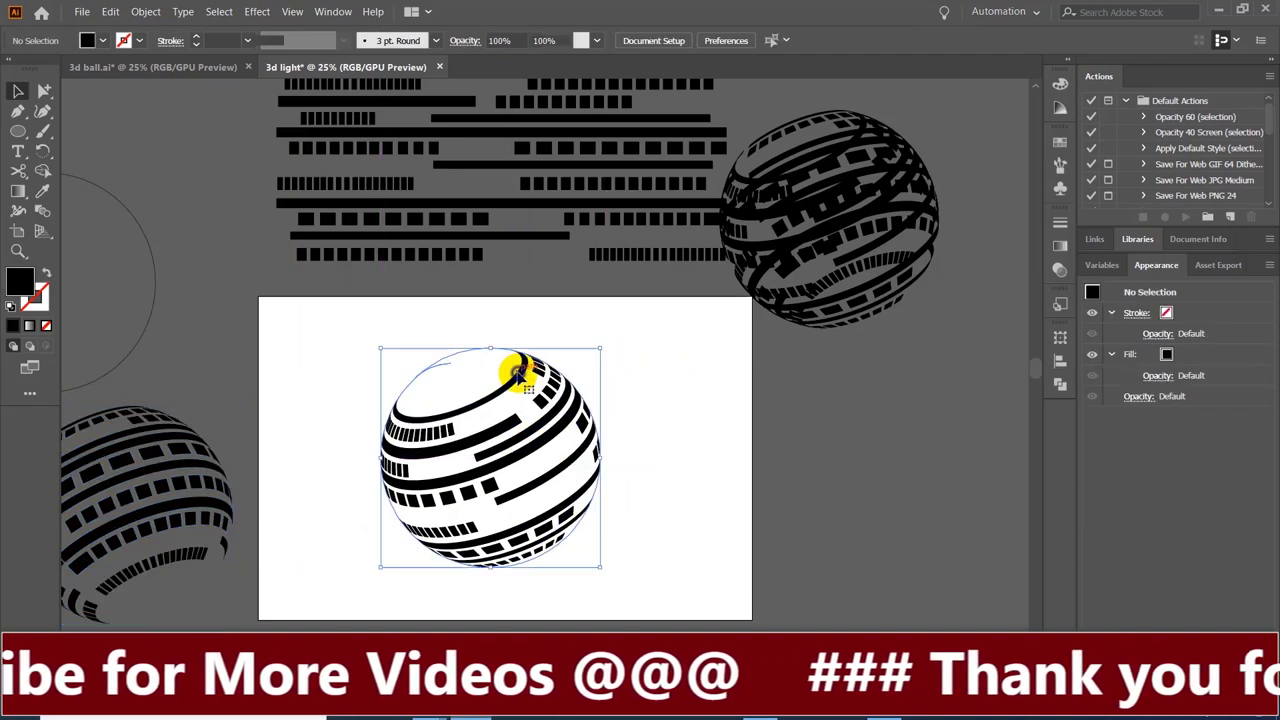
left_click(44, 90)
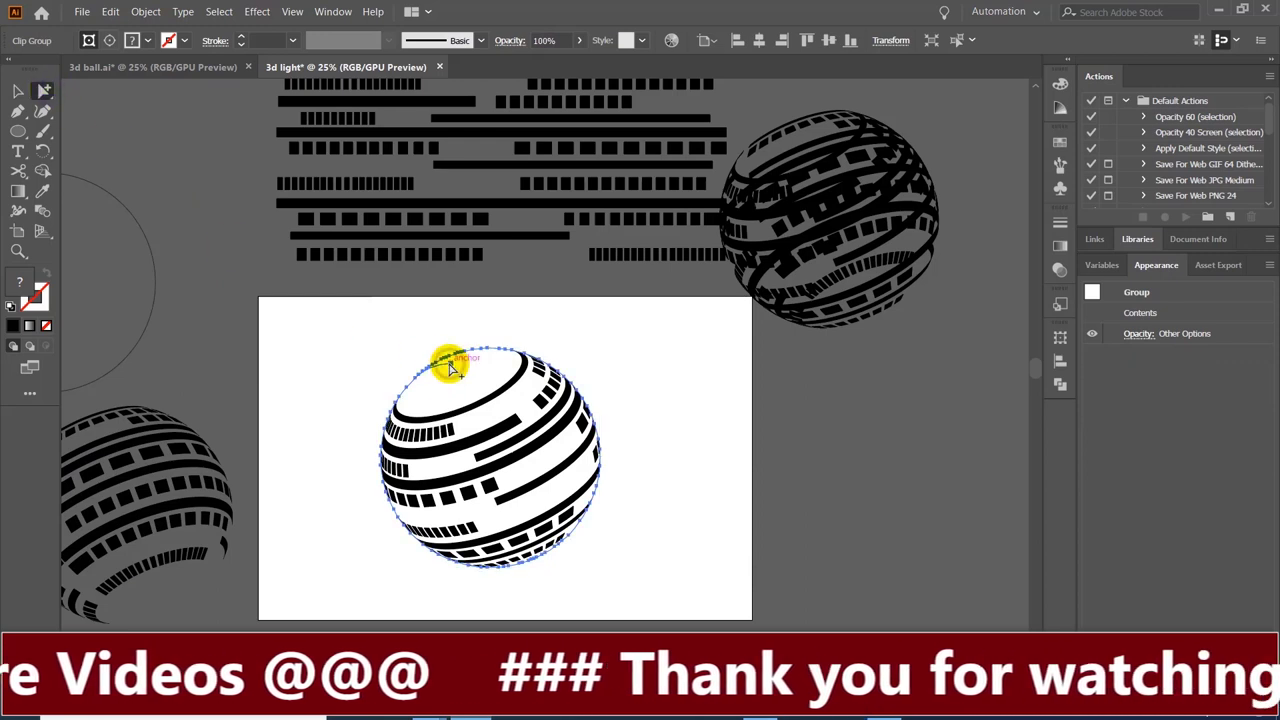
key("Delete")
key("ctrl+z")
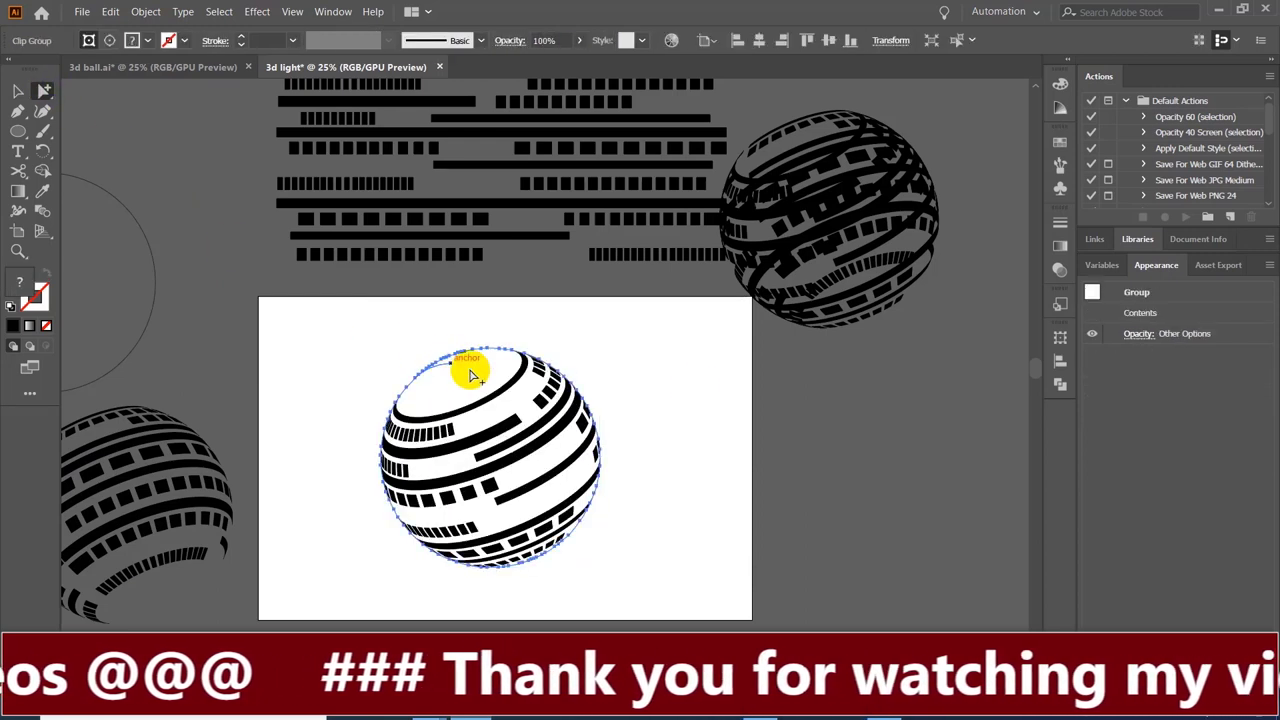
left_click(571, 382)
left_click(445, 365)
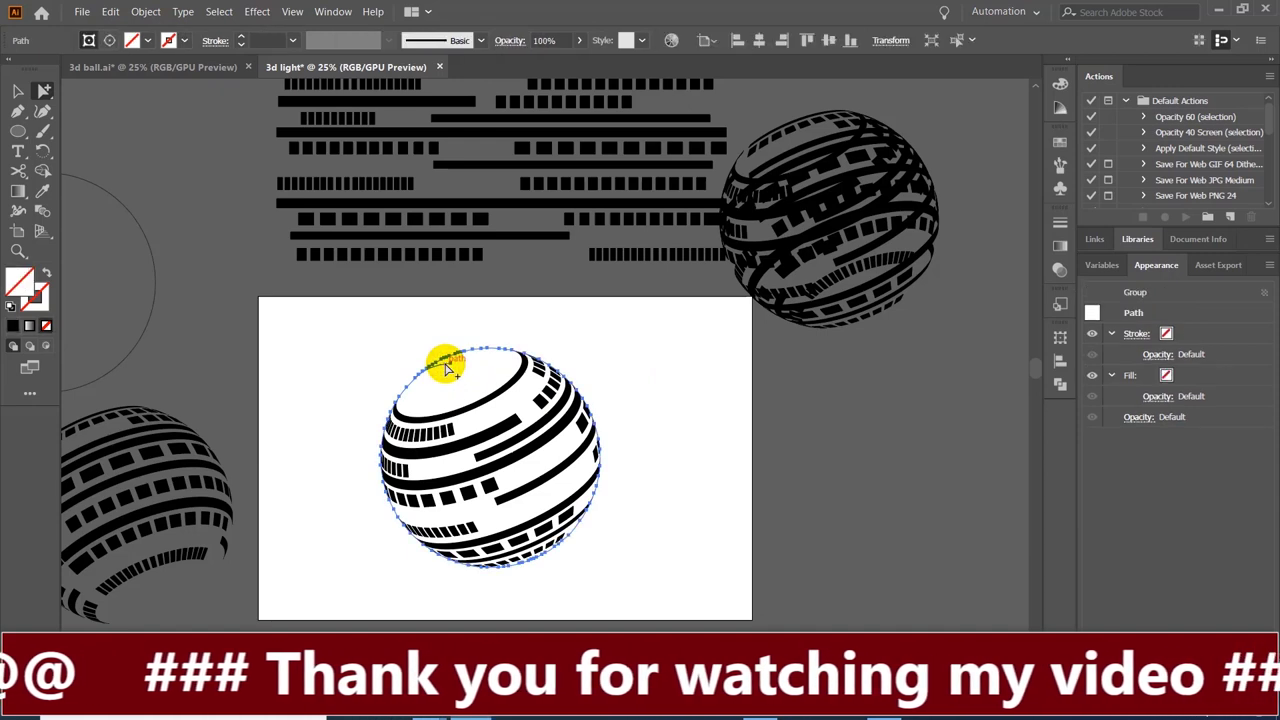
key("Delete")
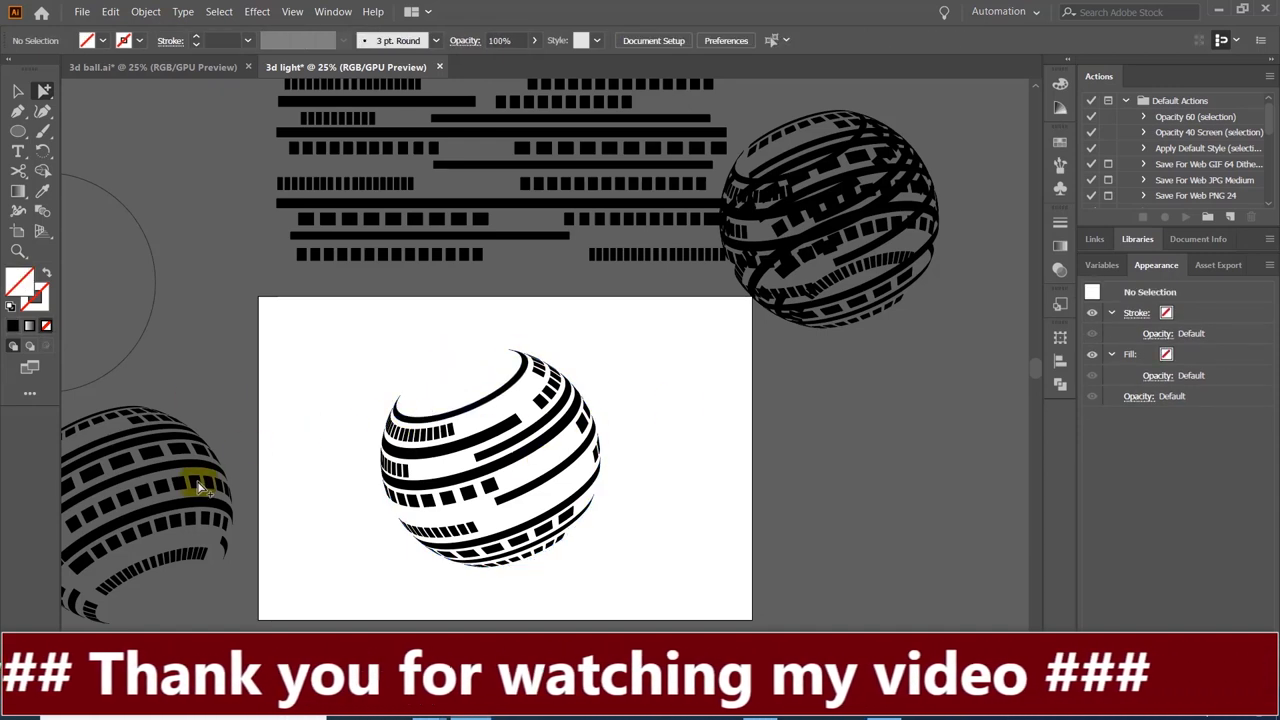
Step: Select the off-artboard striped half as a whole group and delete it
left_click(147, 502)
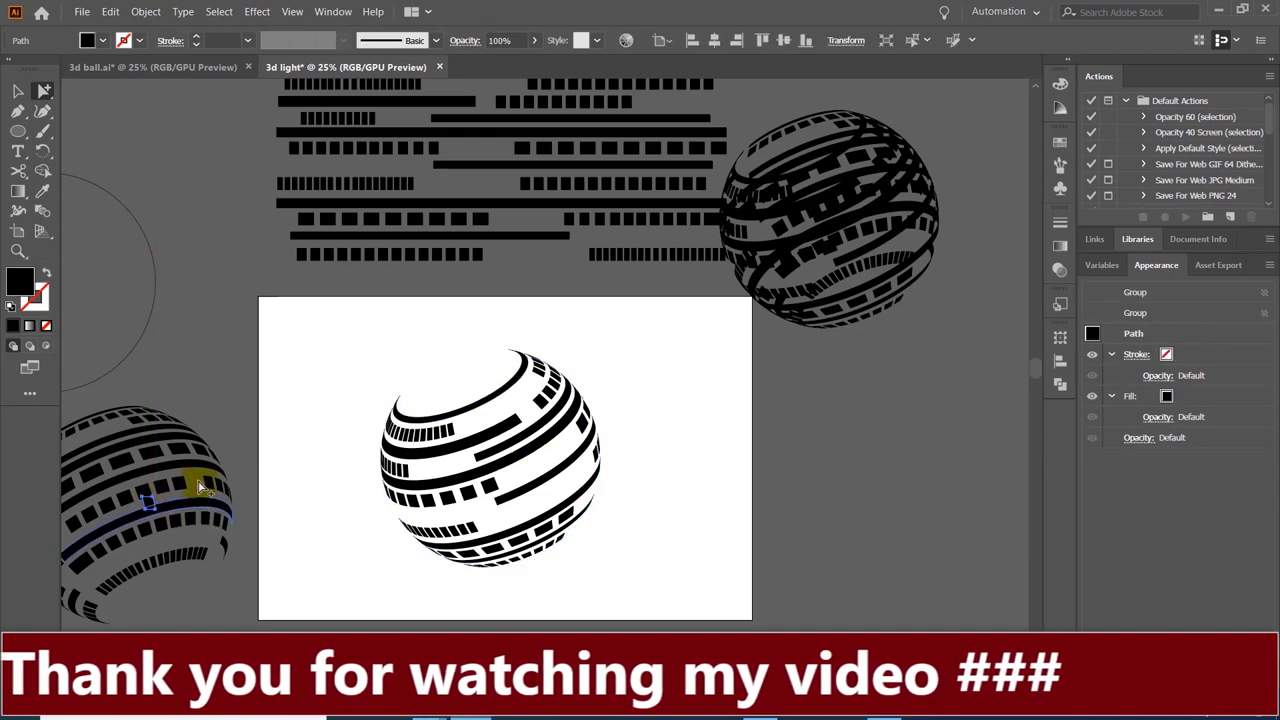
left_click(17, 91)
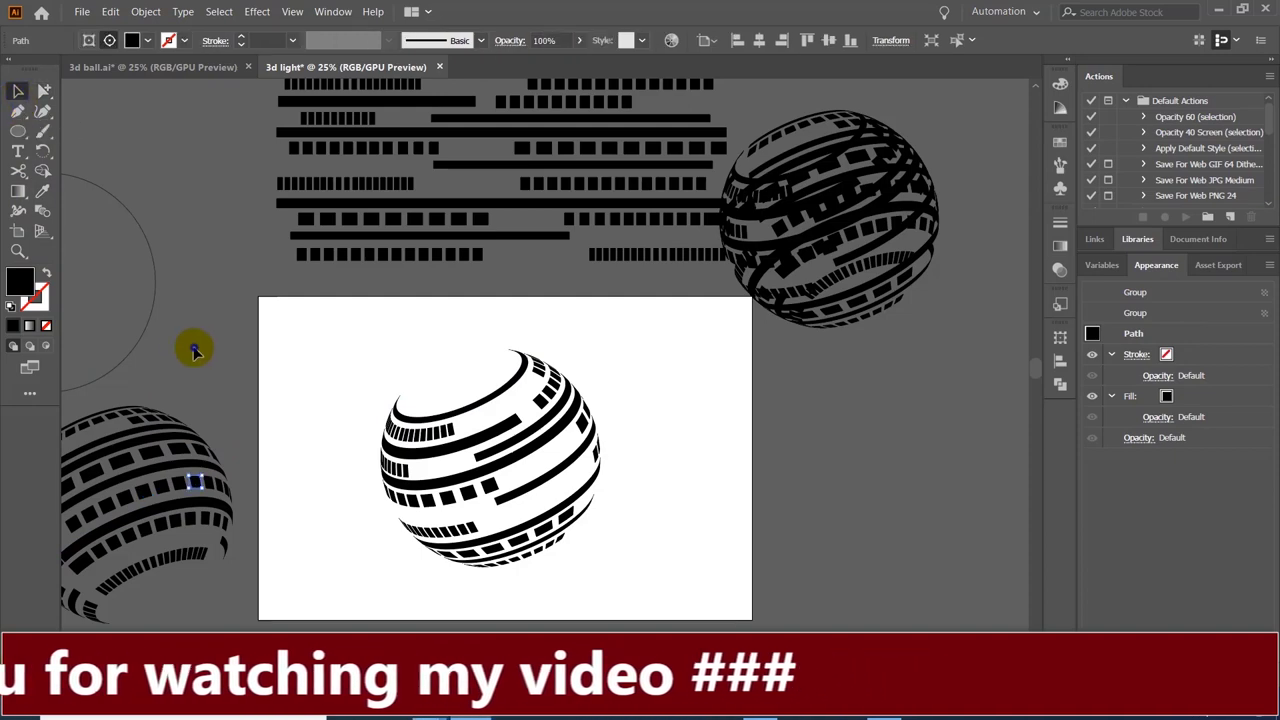
mouse_move(146, 503)
left_mouse_down()
mouse_move(940, 462)
mouse_move(933, 503)
left_mouse_up()
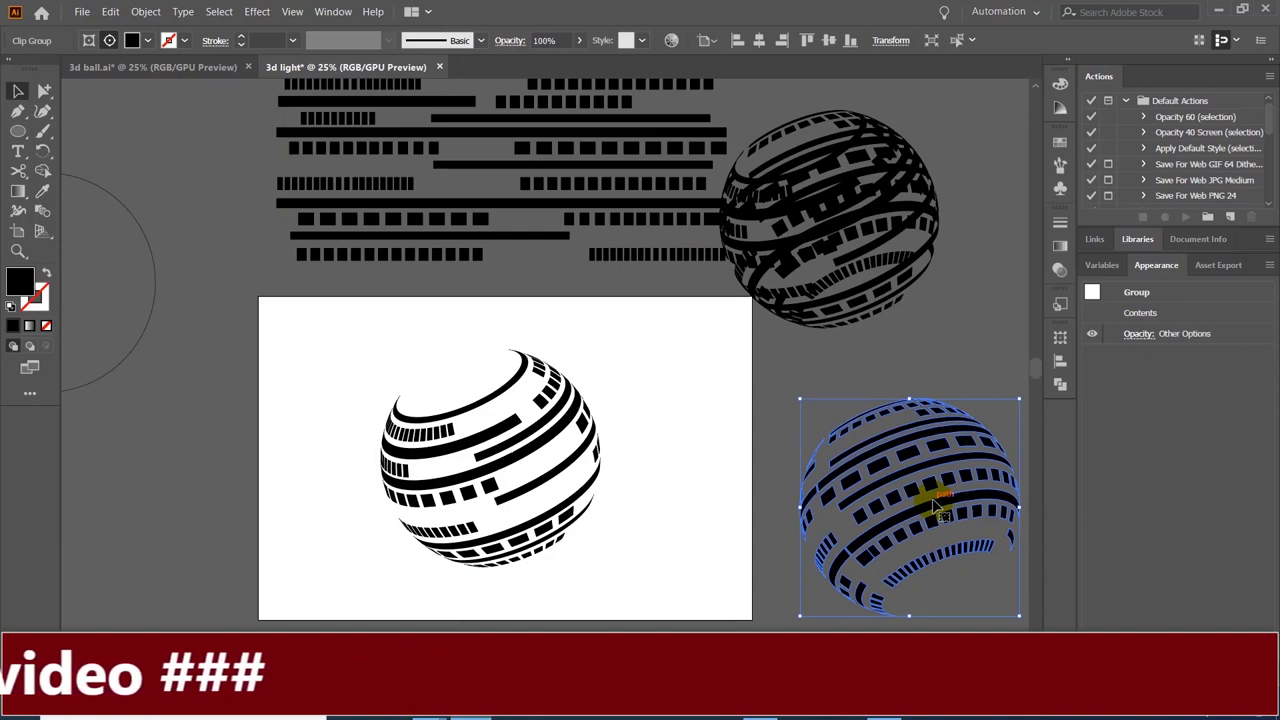
left_click_drag(936, 507, 106, 527)
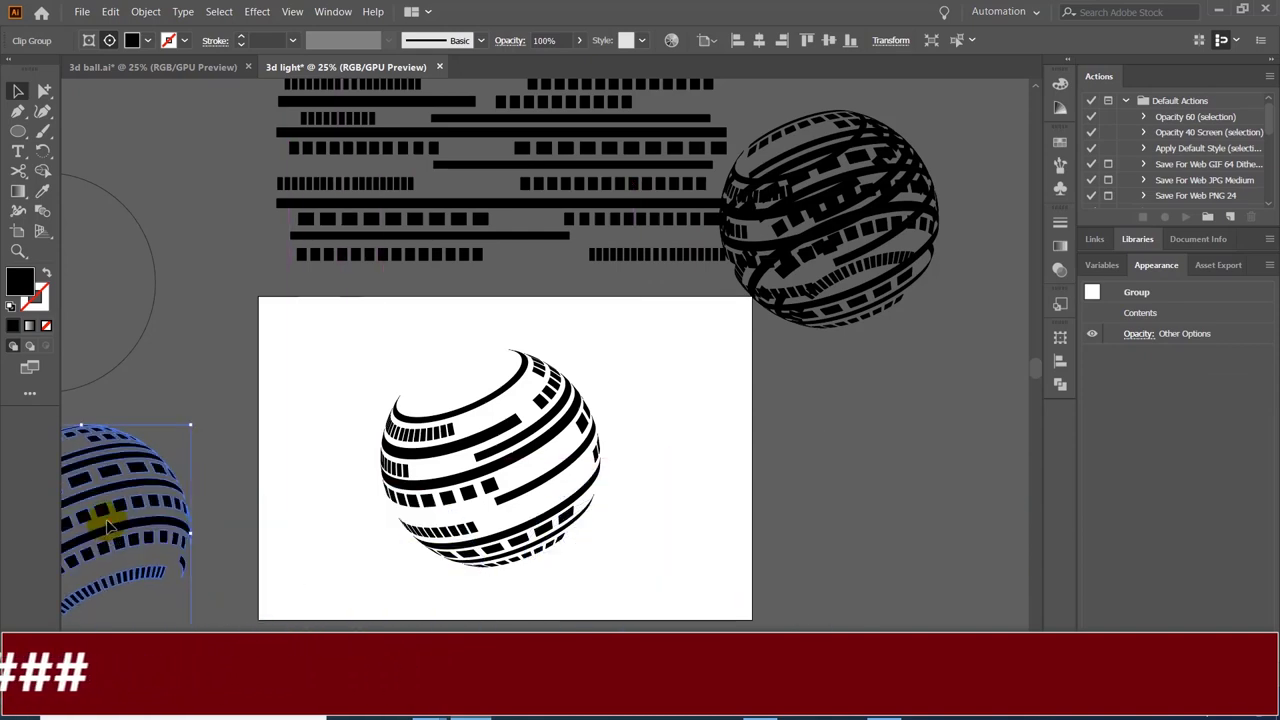
key("Delete")
left_click(408, 537)
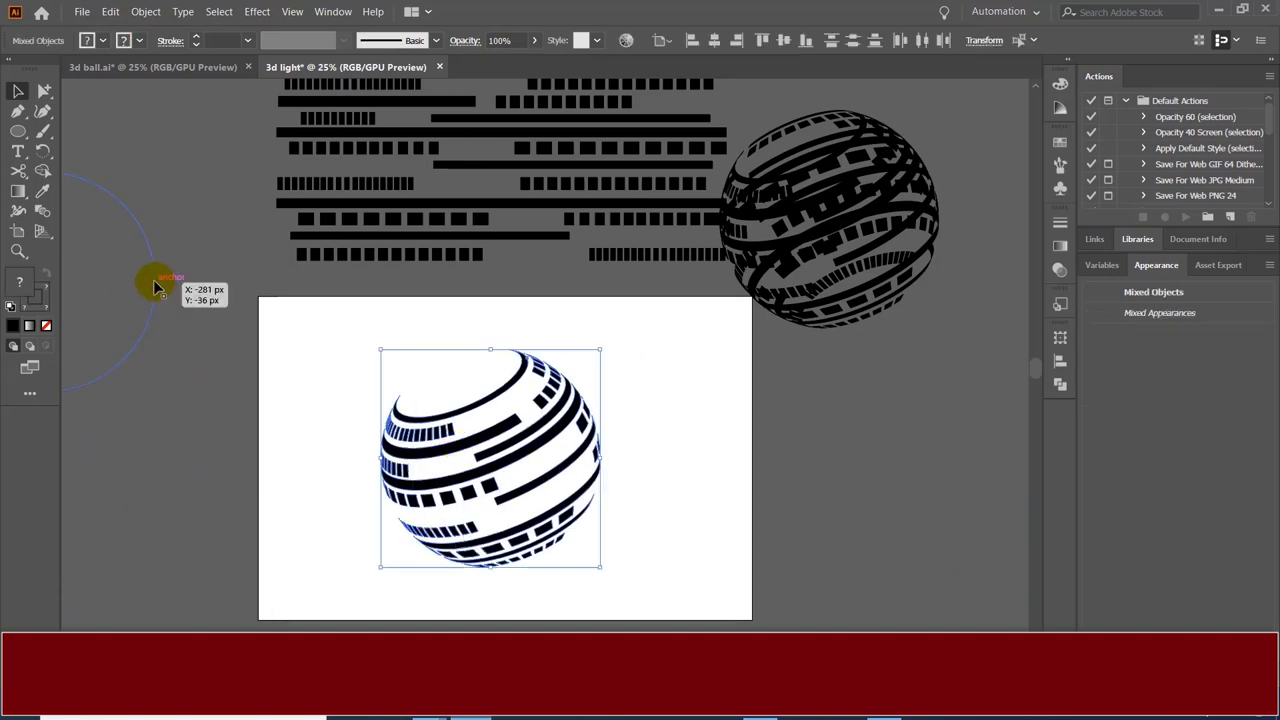
Step: Move the empty circle outline over the striped sphere on the artboard
left_click(239, 245)
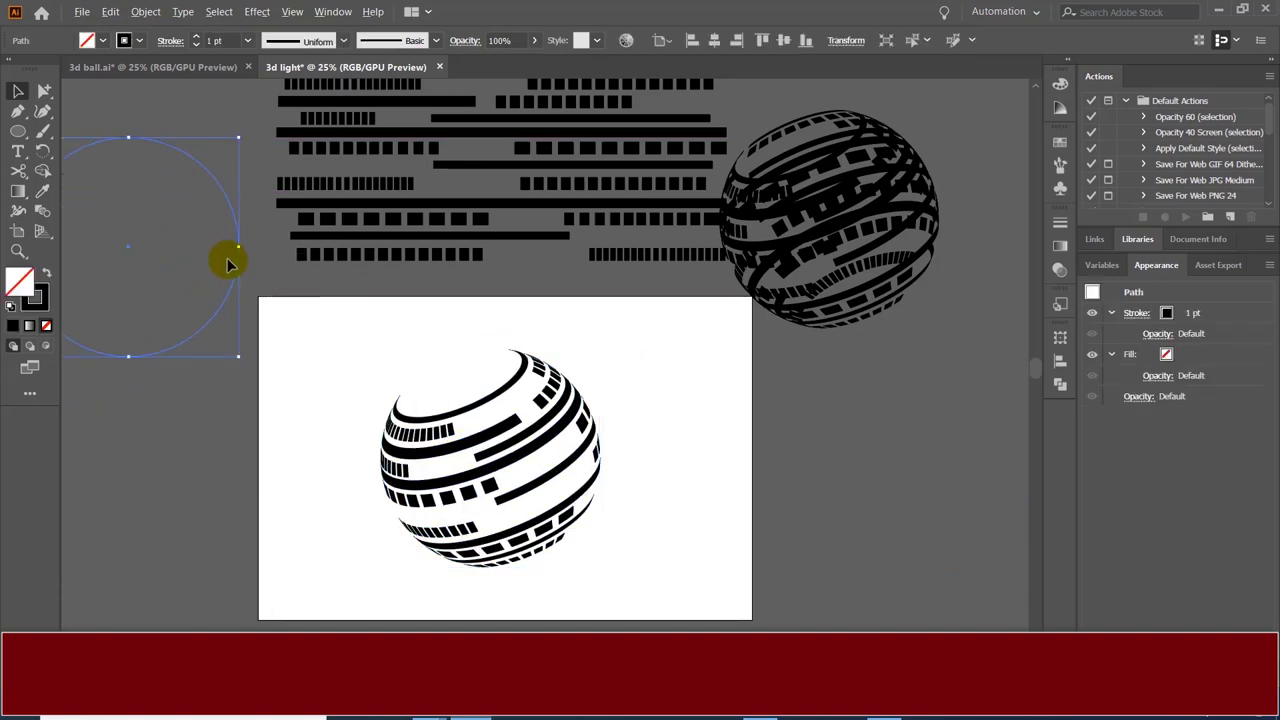
left_click_drag(239, 272, 599, 484)
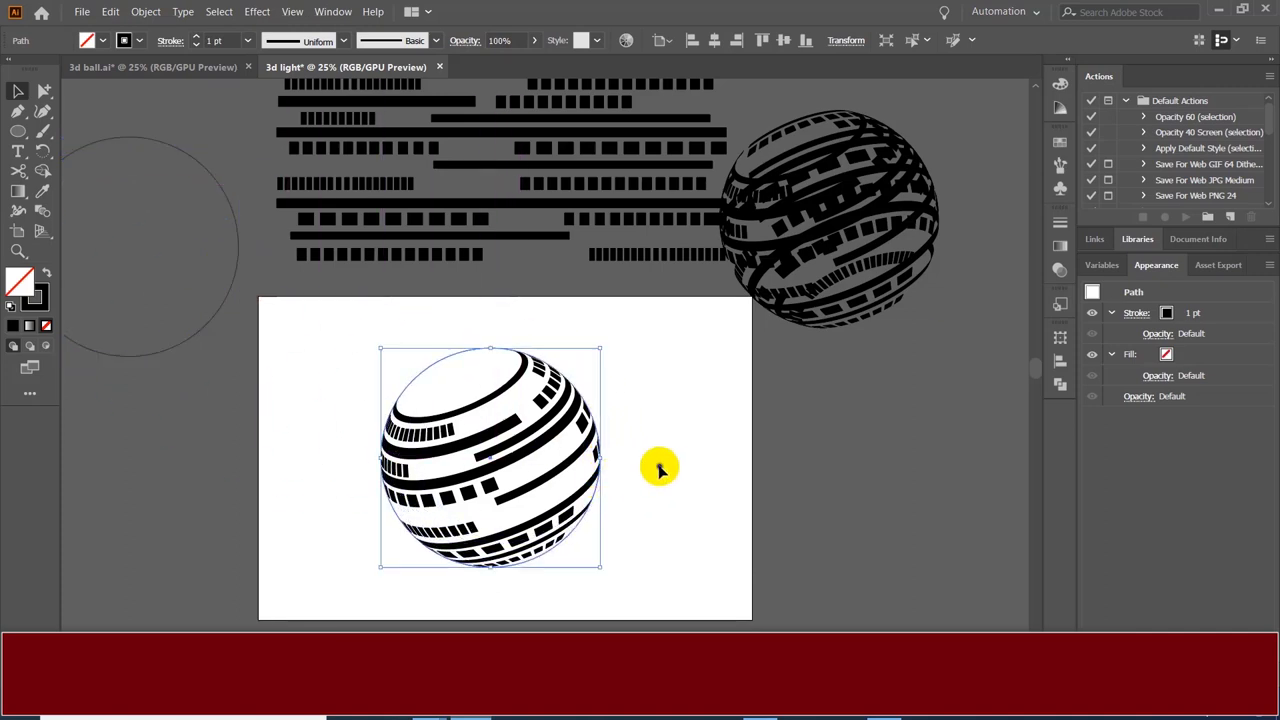
left_click(655, 465)
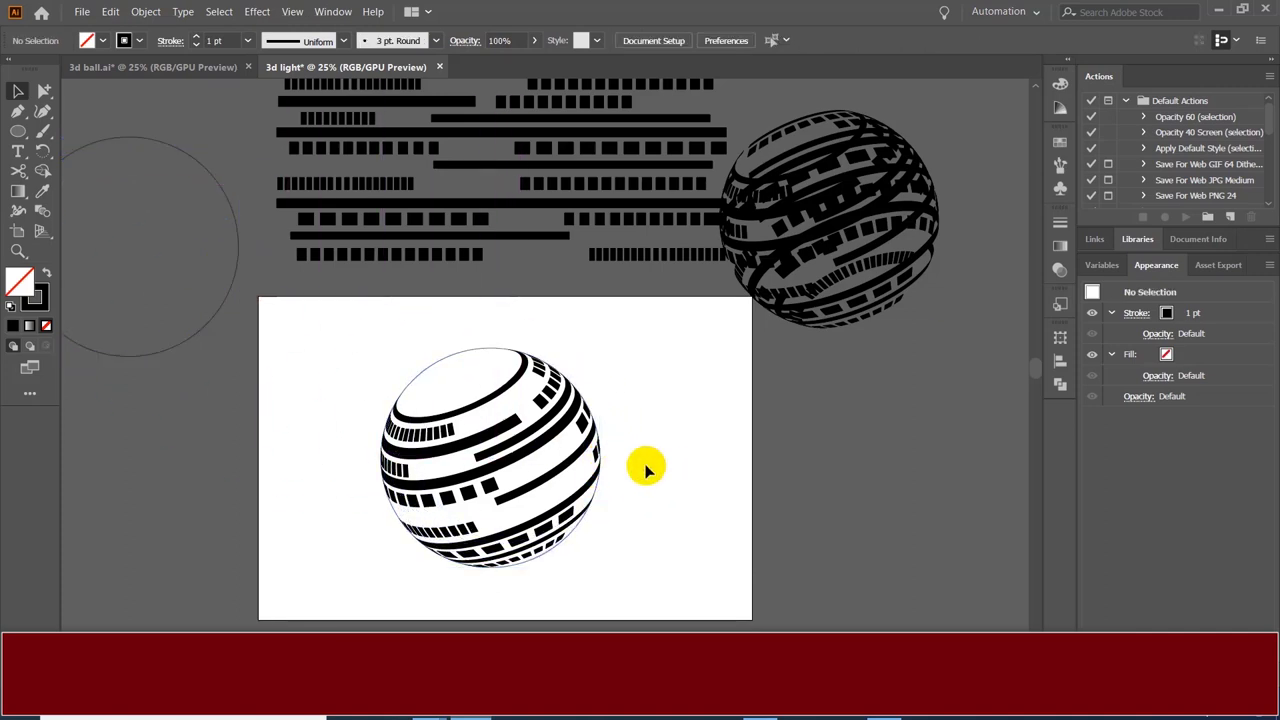
left_click(441, 365)
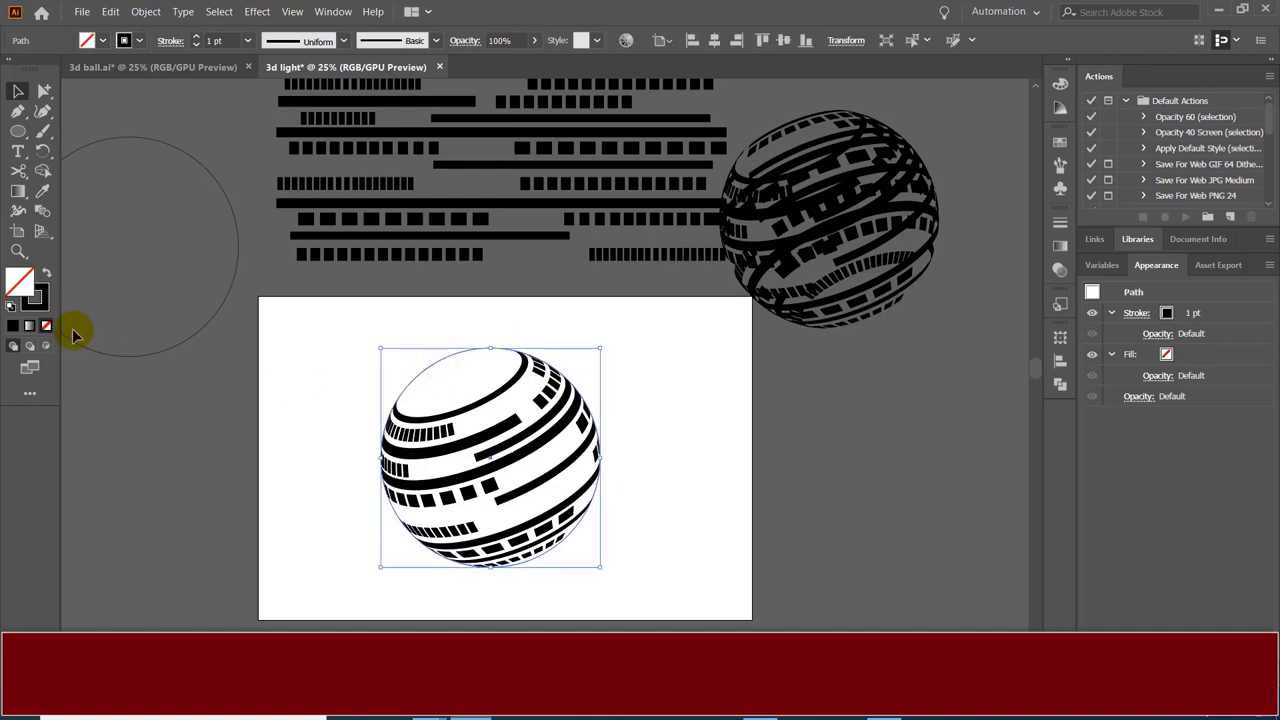
Step: Fill the circle orange, remove its stroke, then apply a white-to-black gradient
double_click(30, 297)
left_click_drag(1020, 286, 1033, 250)
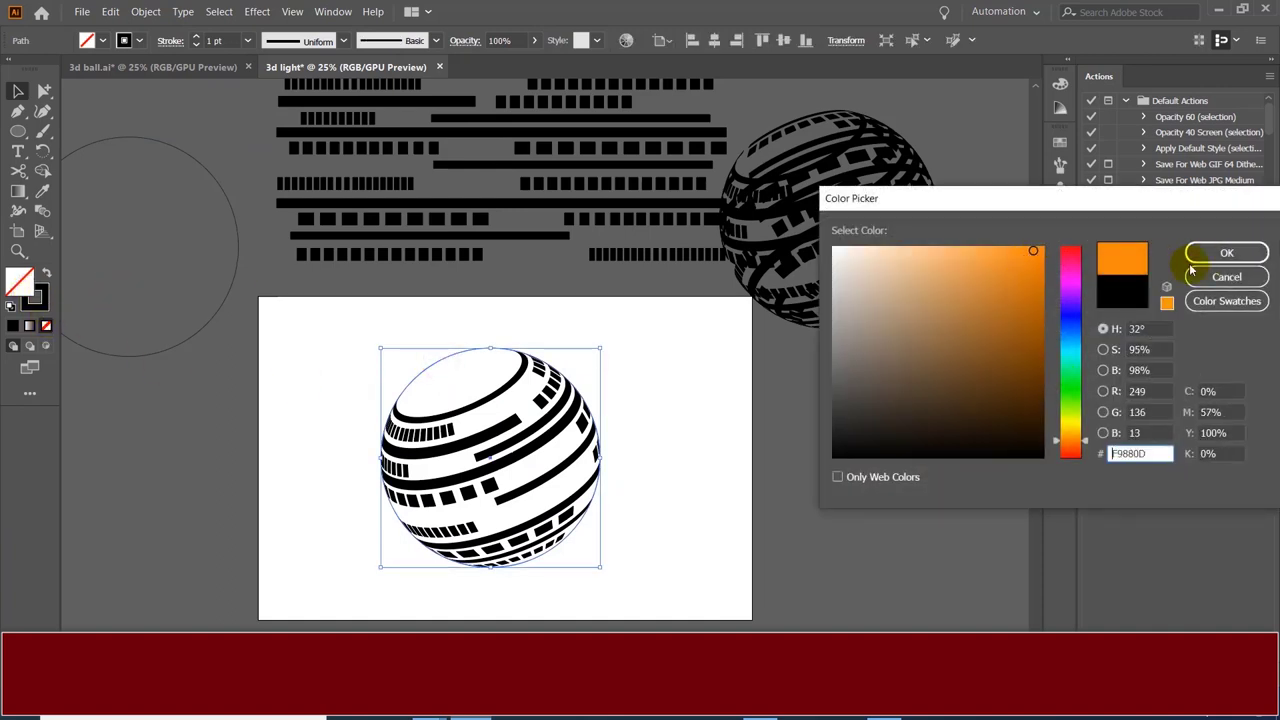
left_click(1222, 253)
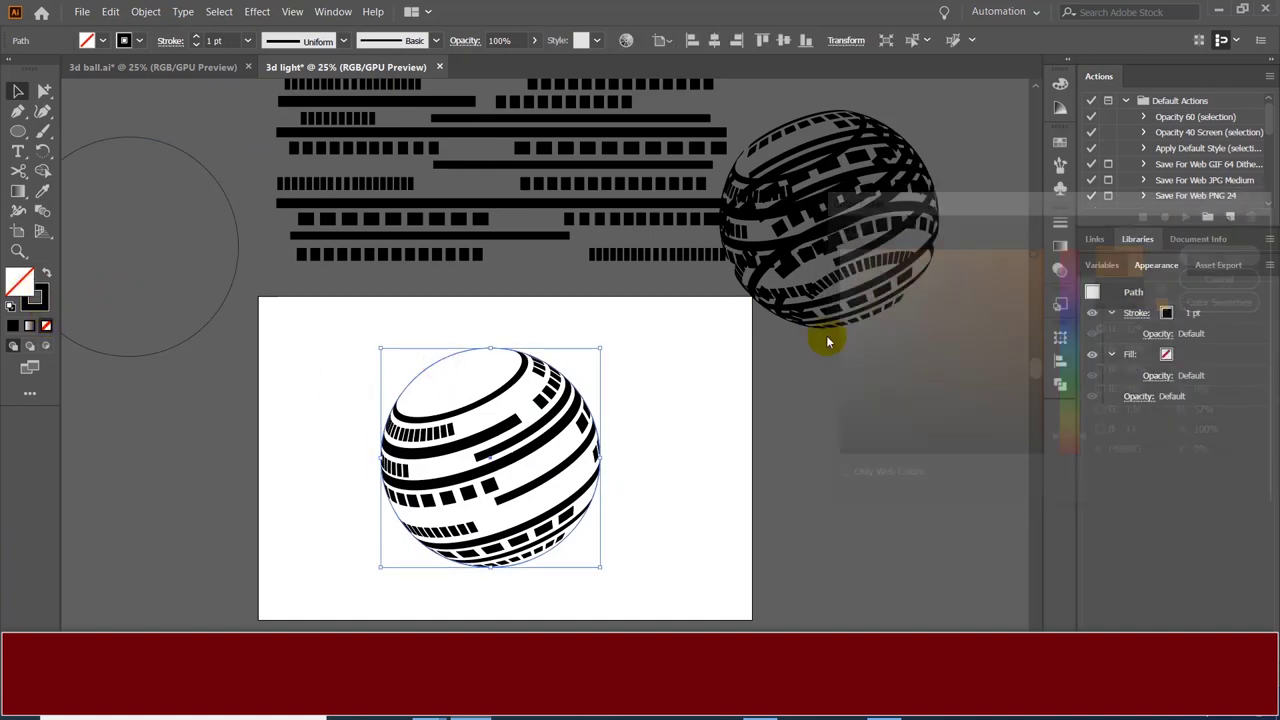
left_click(46, 326)
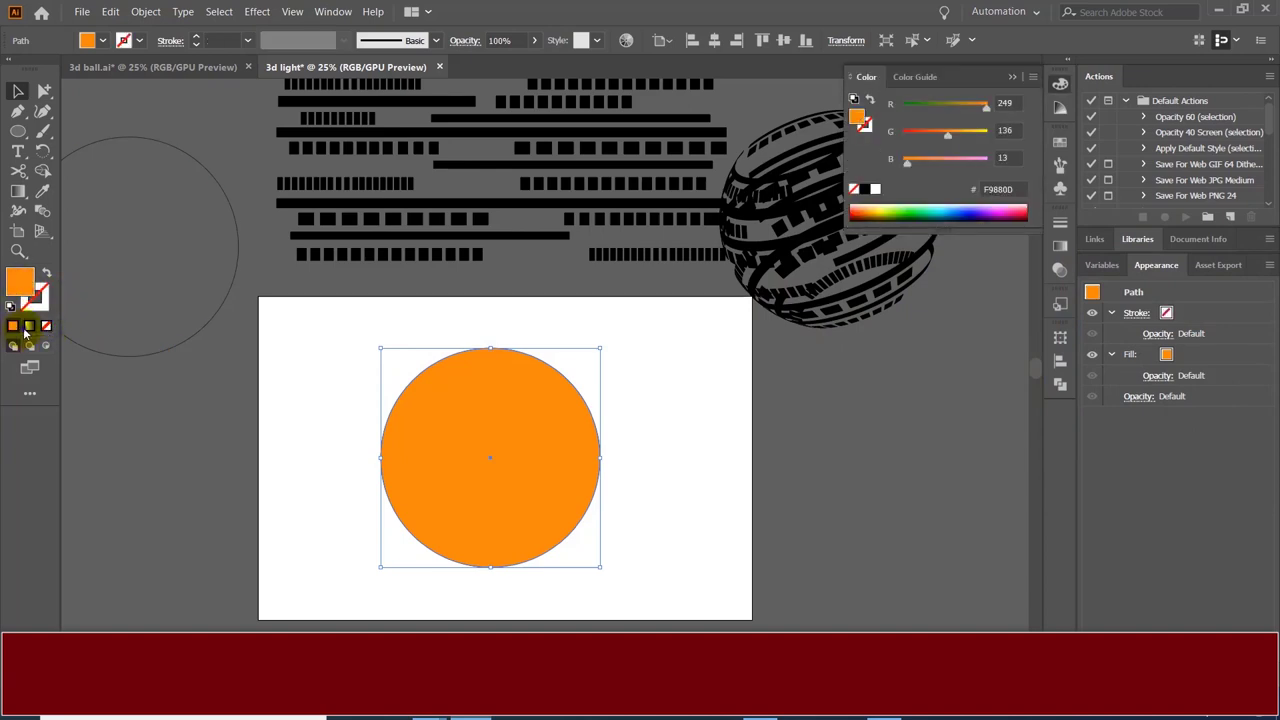
left_click(28, 328)
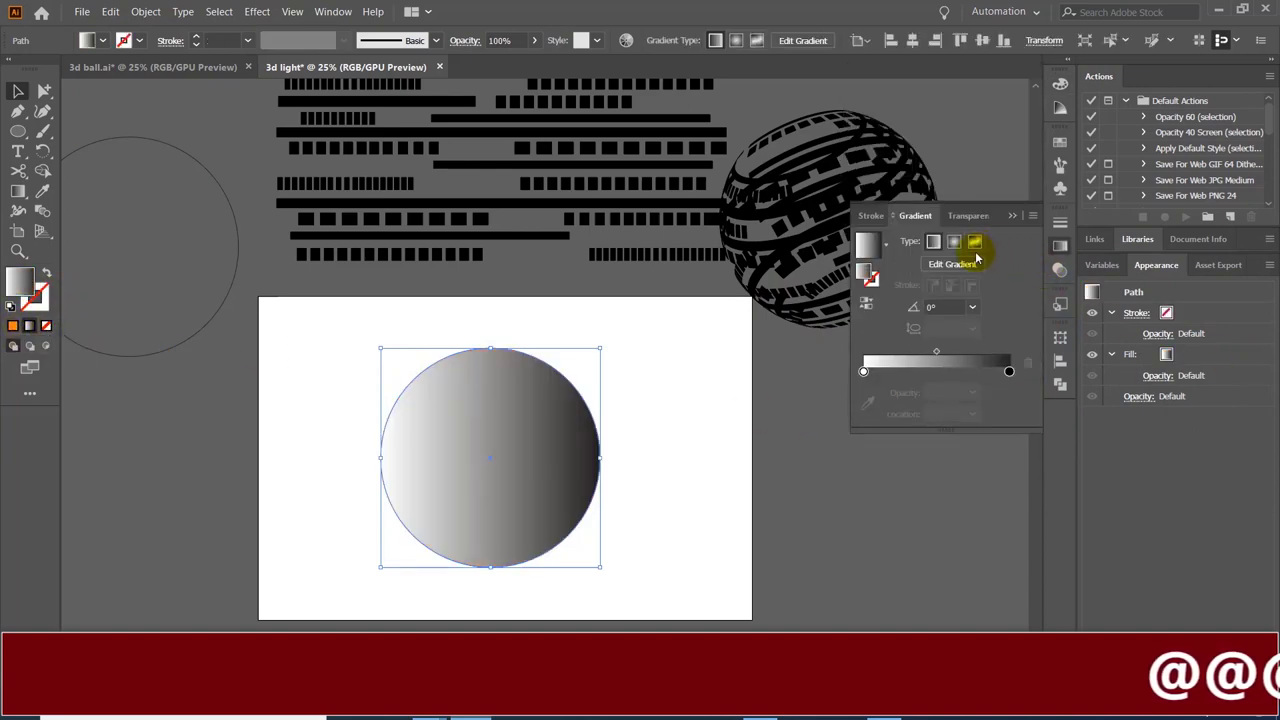
Step: Make the gradient radial and set both stops to cyan at full opacity
left_click(954, 242)
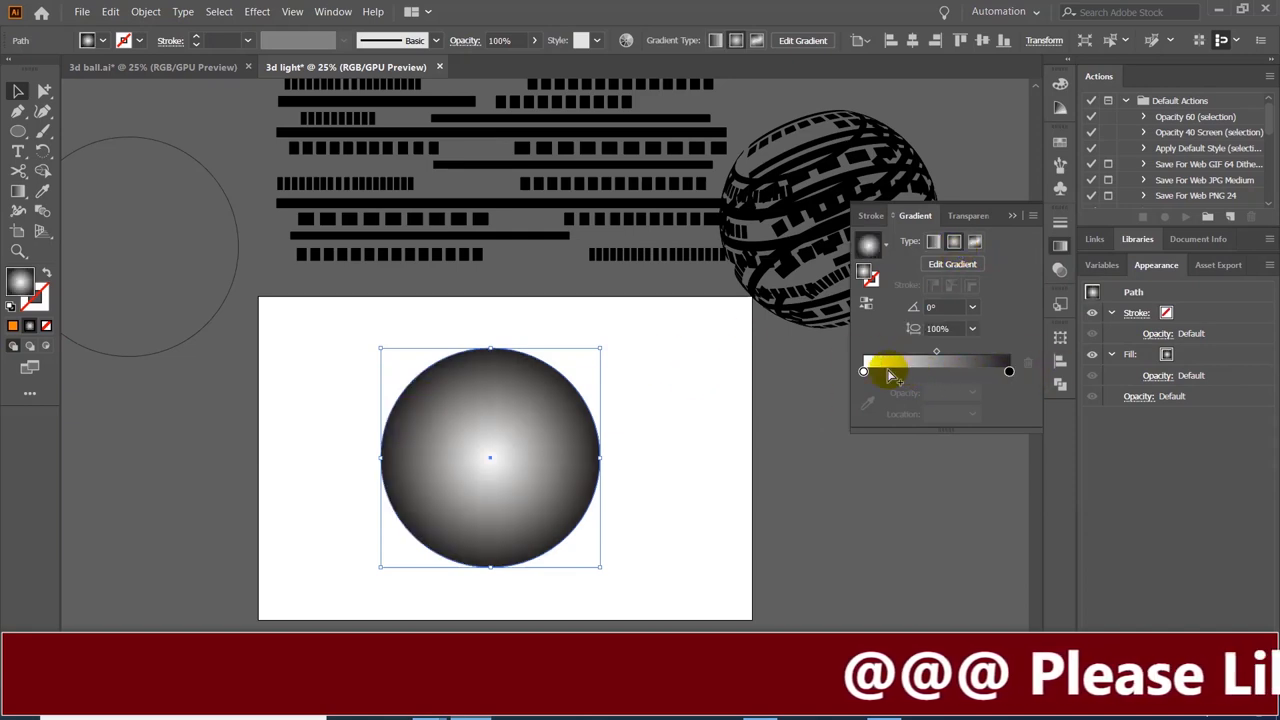
double_click(864, 371)
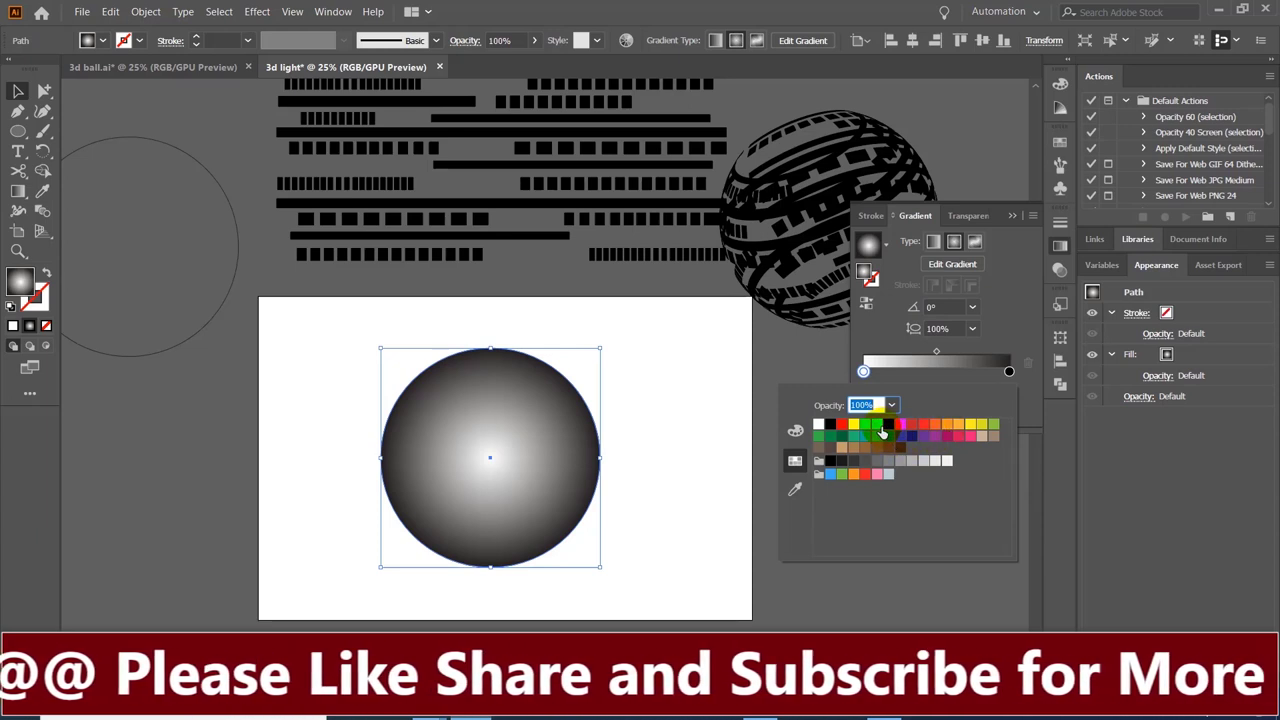
left_click(879, 427)
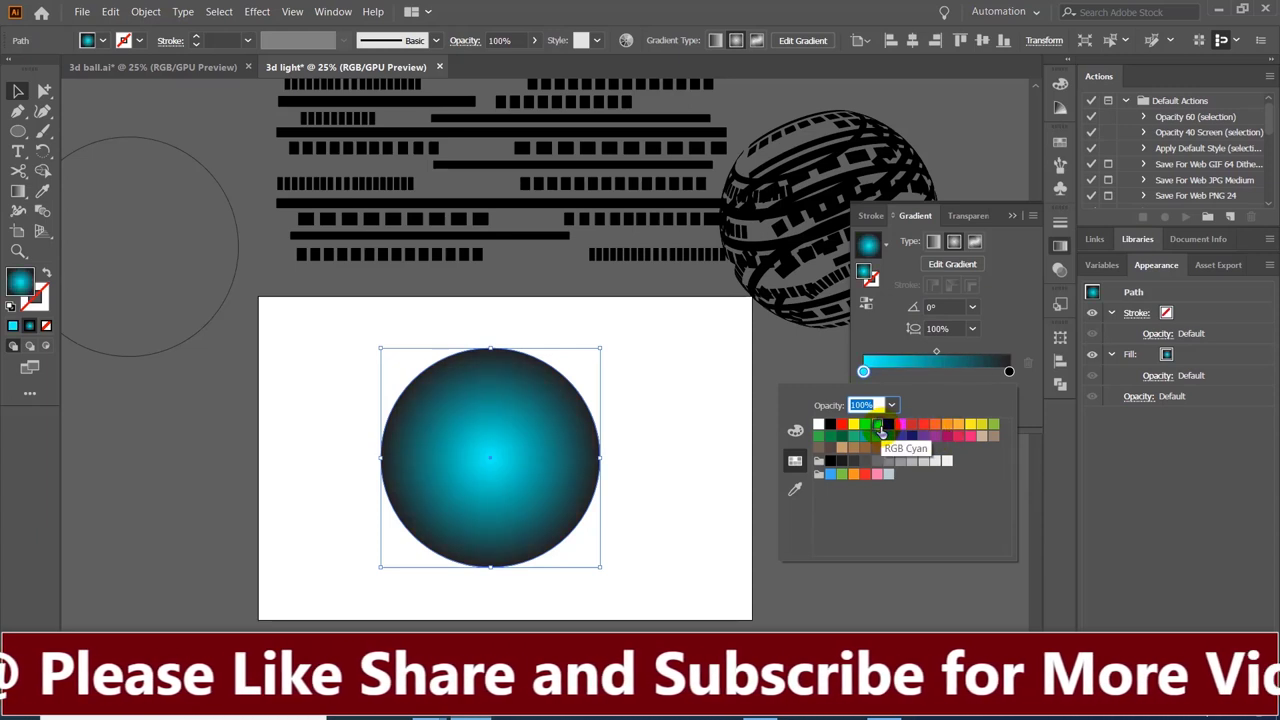
double_click(1009, 372)
left_click(877, 428)
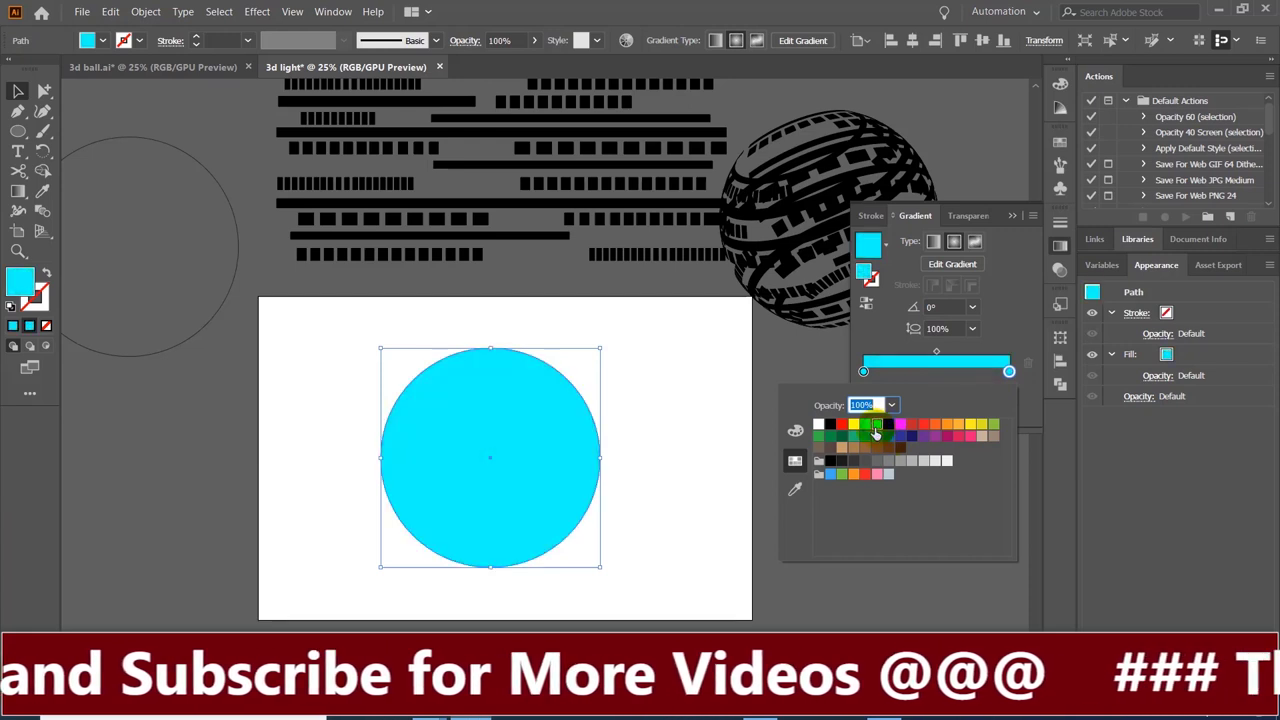
left_click(1018, 342)
left_click(1009, 373)
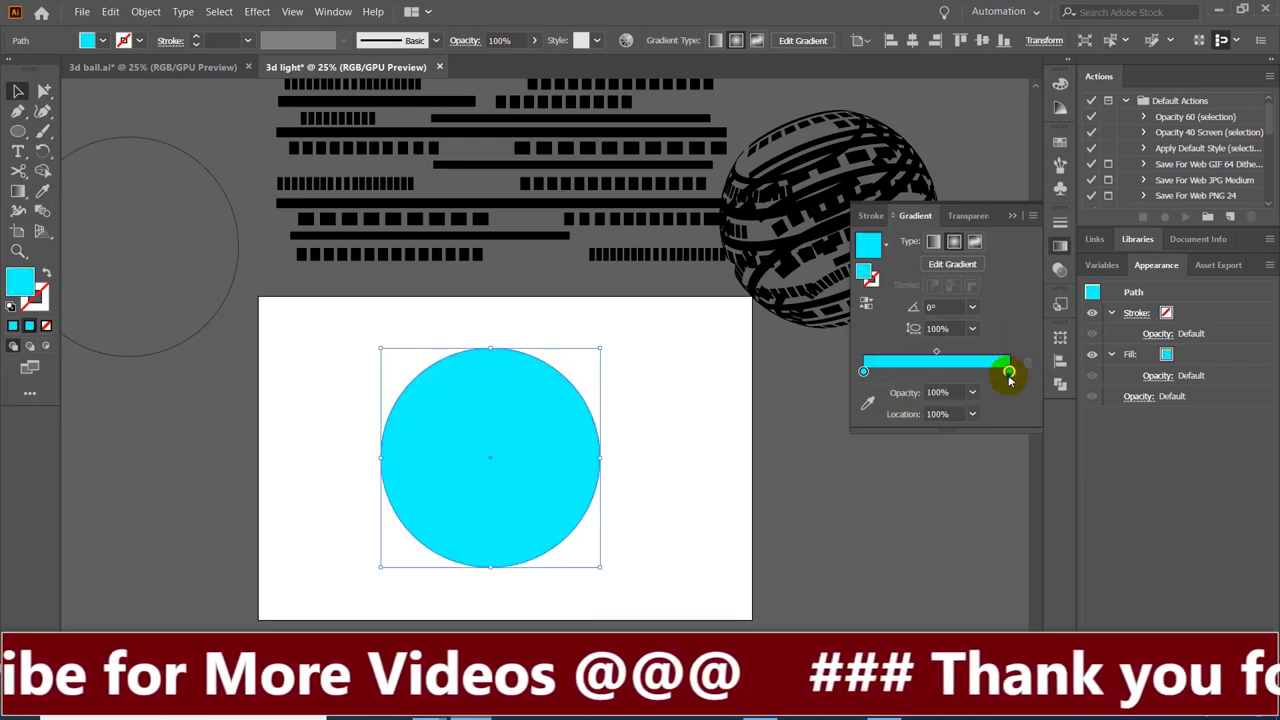
left_click(971, 393)
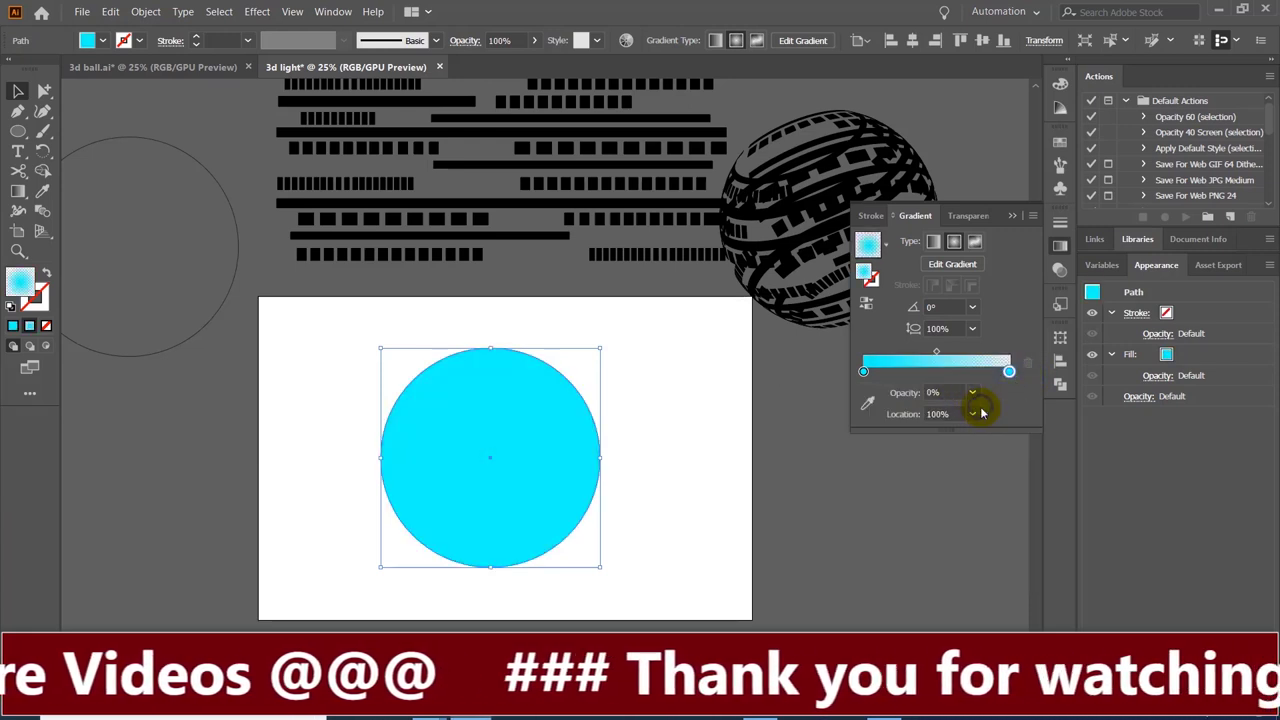
left_click(971, 393)
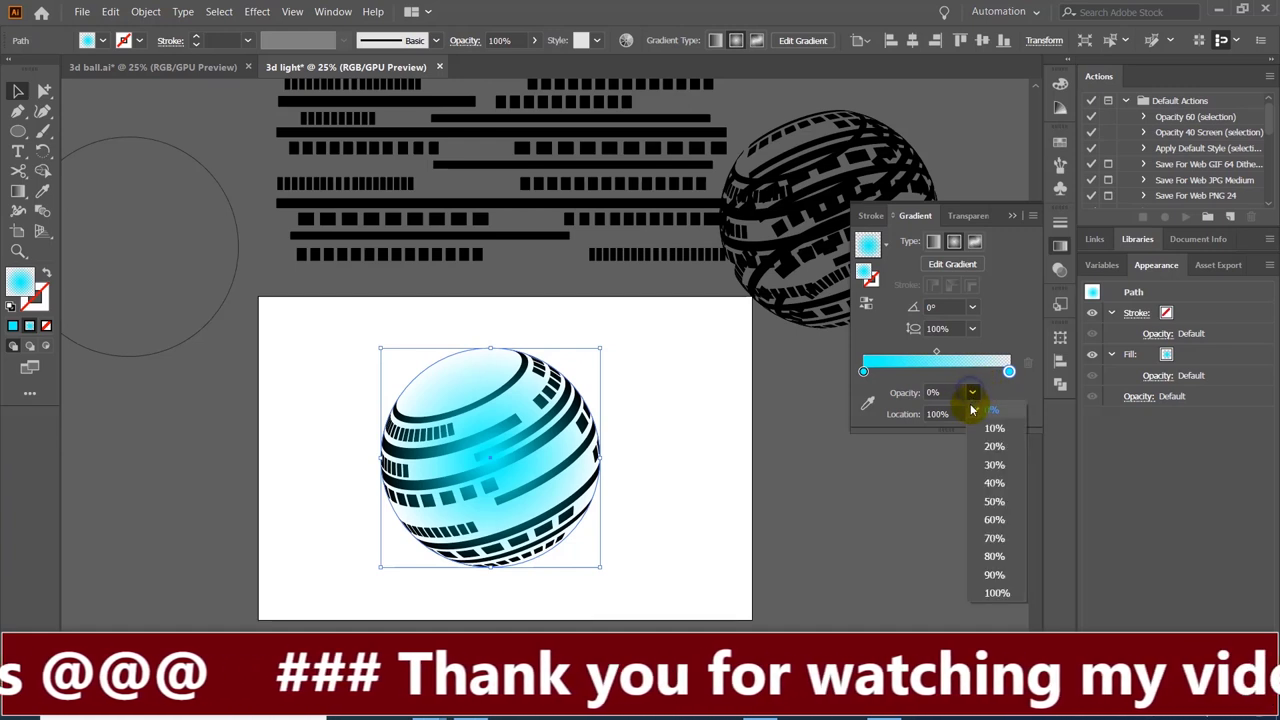
left_click(997, 593)
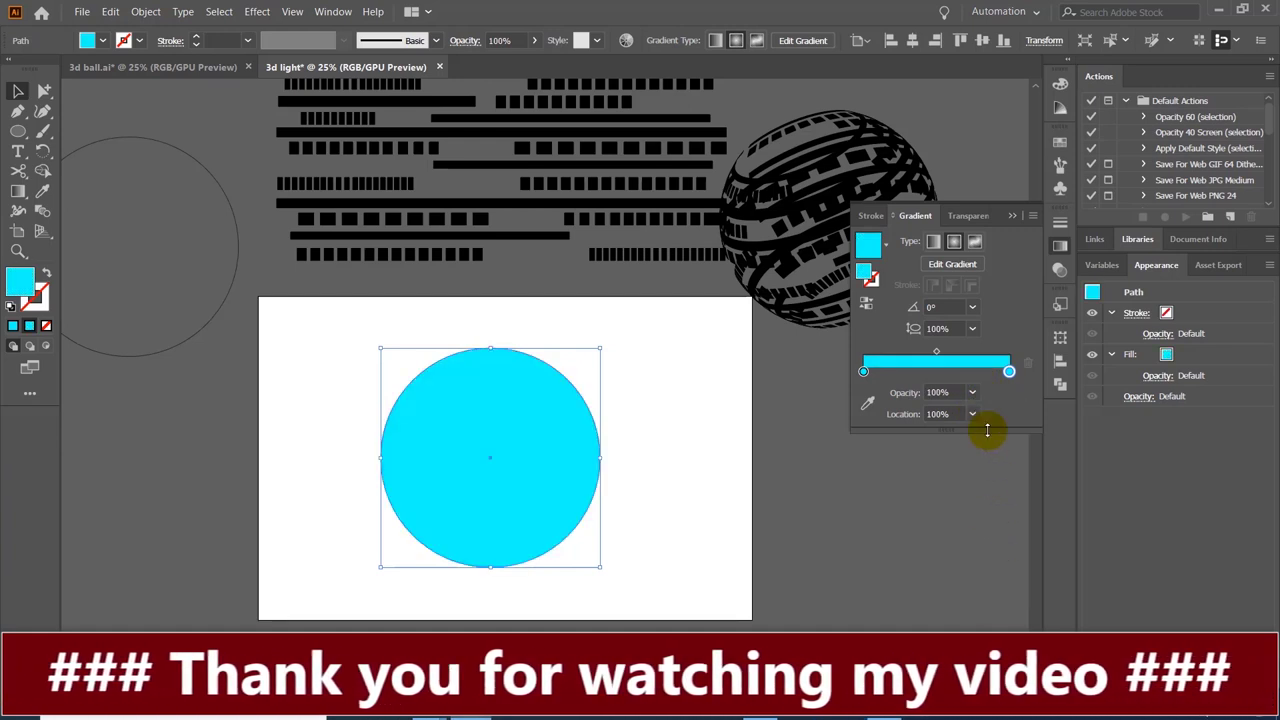
Step: Change the right gradient stop to deeper blue and switch the gradient to linear
double_click(1010, 373)
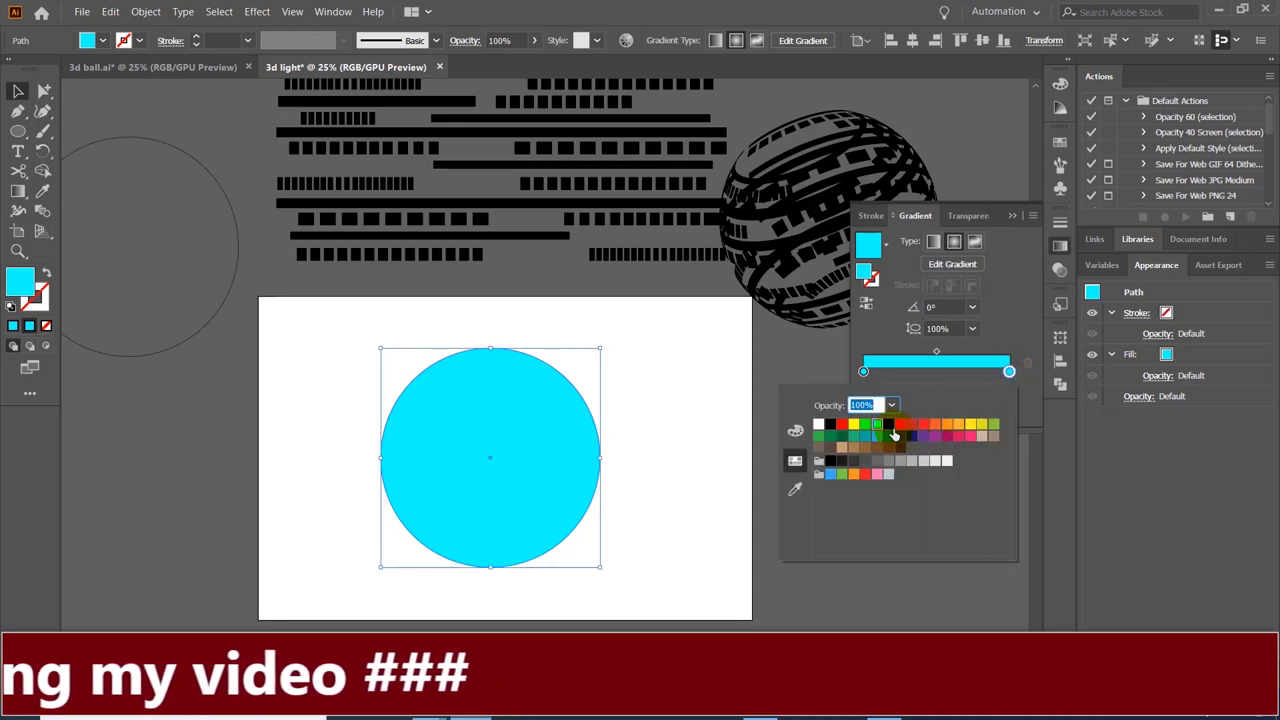
left_click(866, 426)
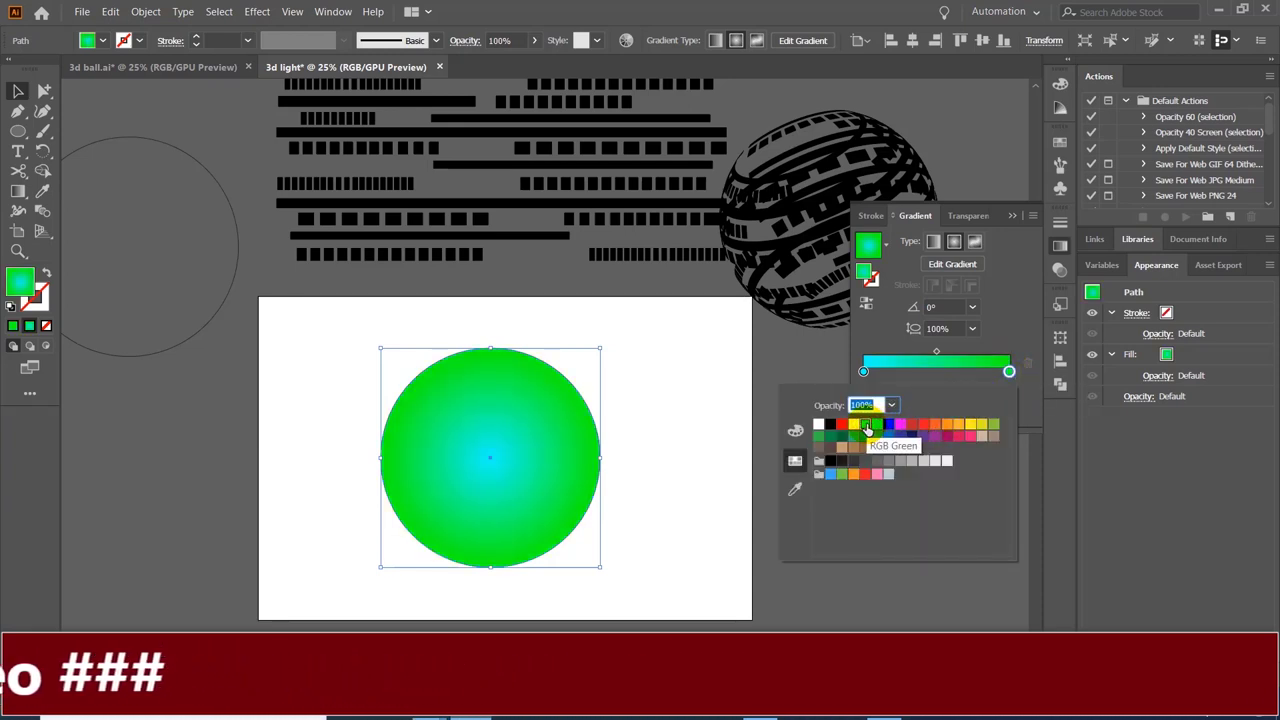
left_click(882, 445)
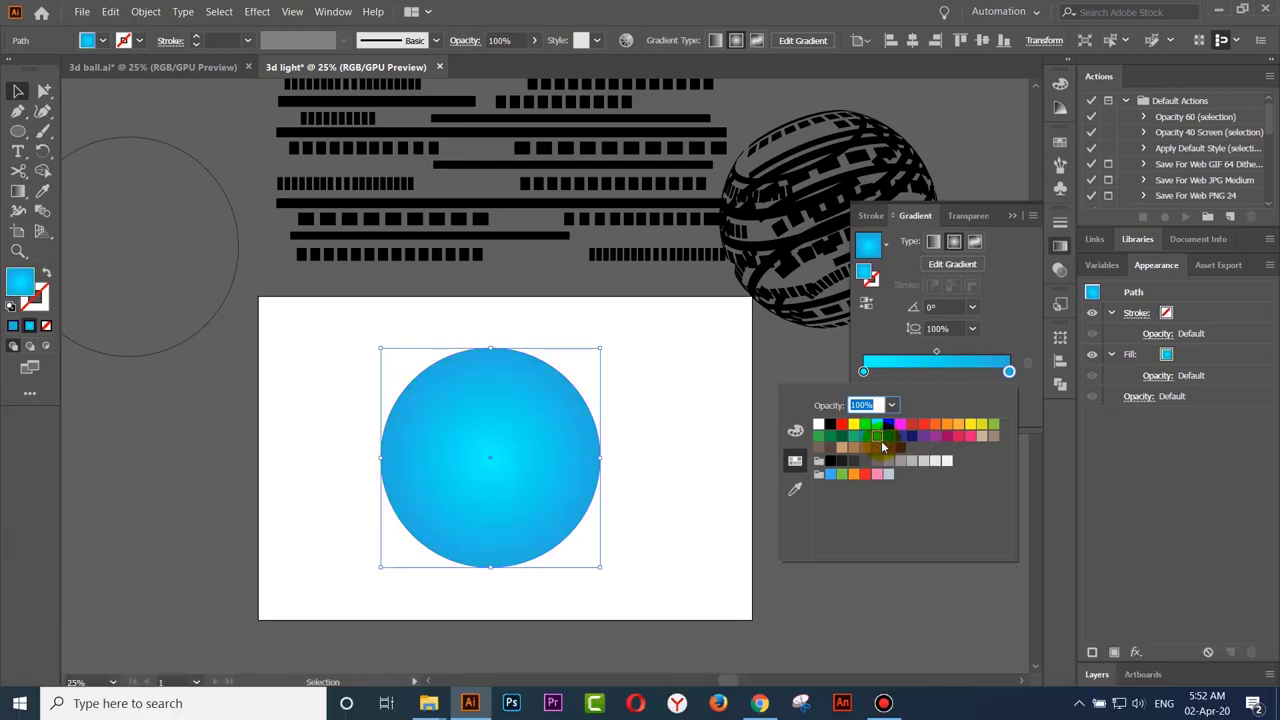
left_click(1010, 308)
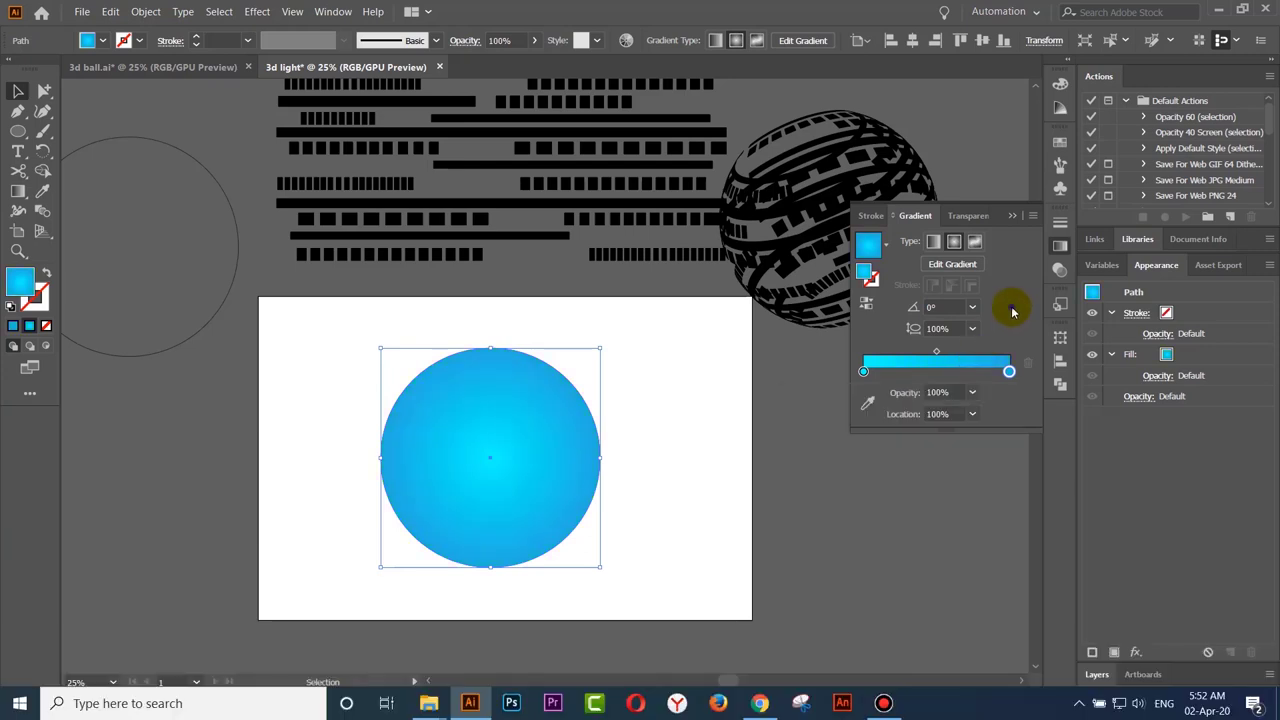
left_click(932, 241)
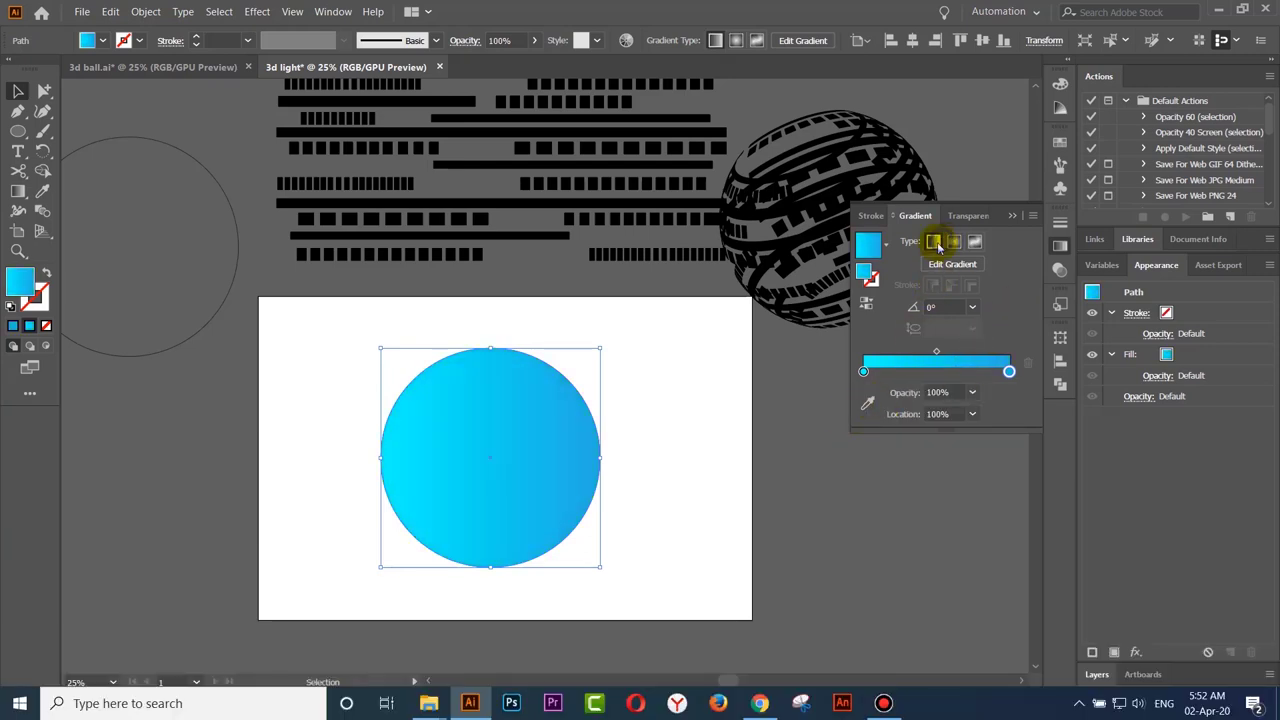
left_click(786, 494)
left_click(676, 485)
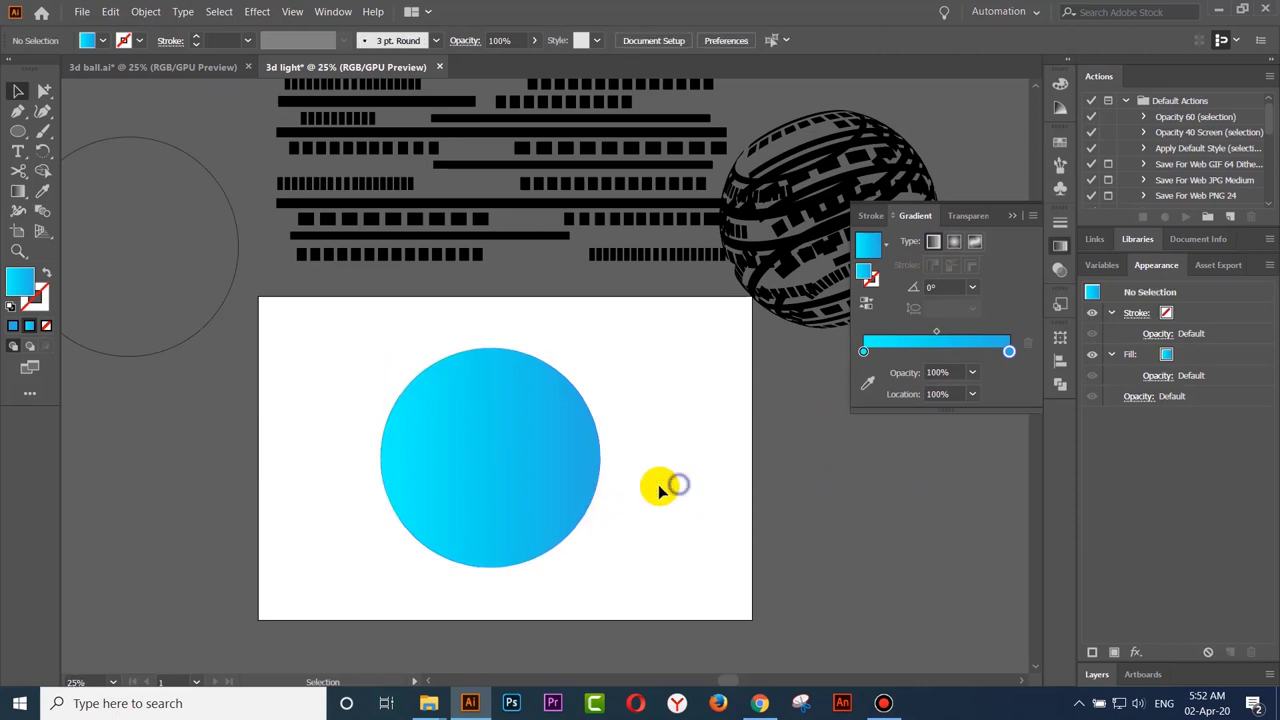
left_click(474, 428)
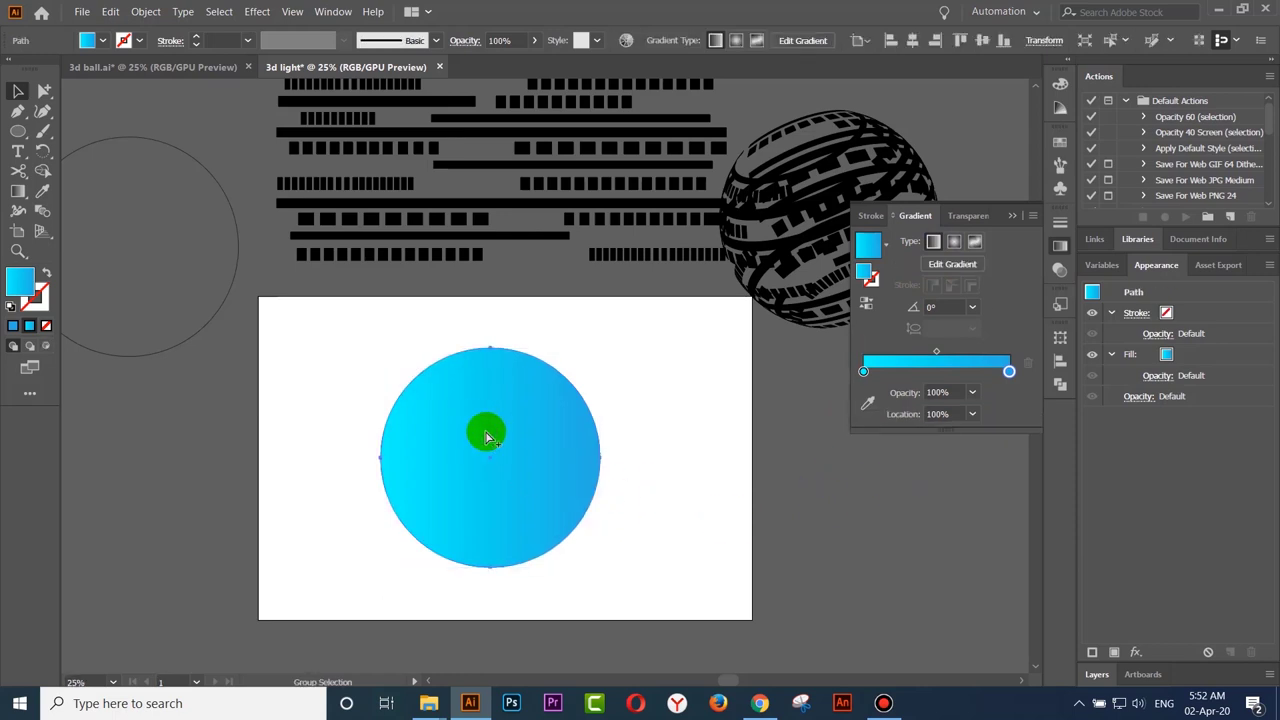
Step: Send the cyan gradient circle to the back, then fill the stripe group white
key("ctrl+shift+bracketleft")
left_click(686, 463)
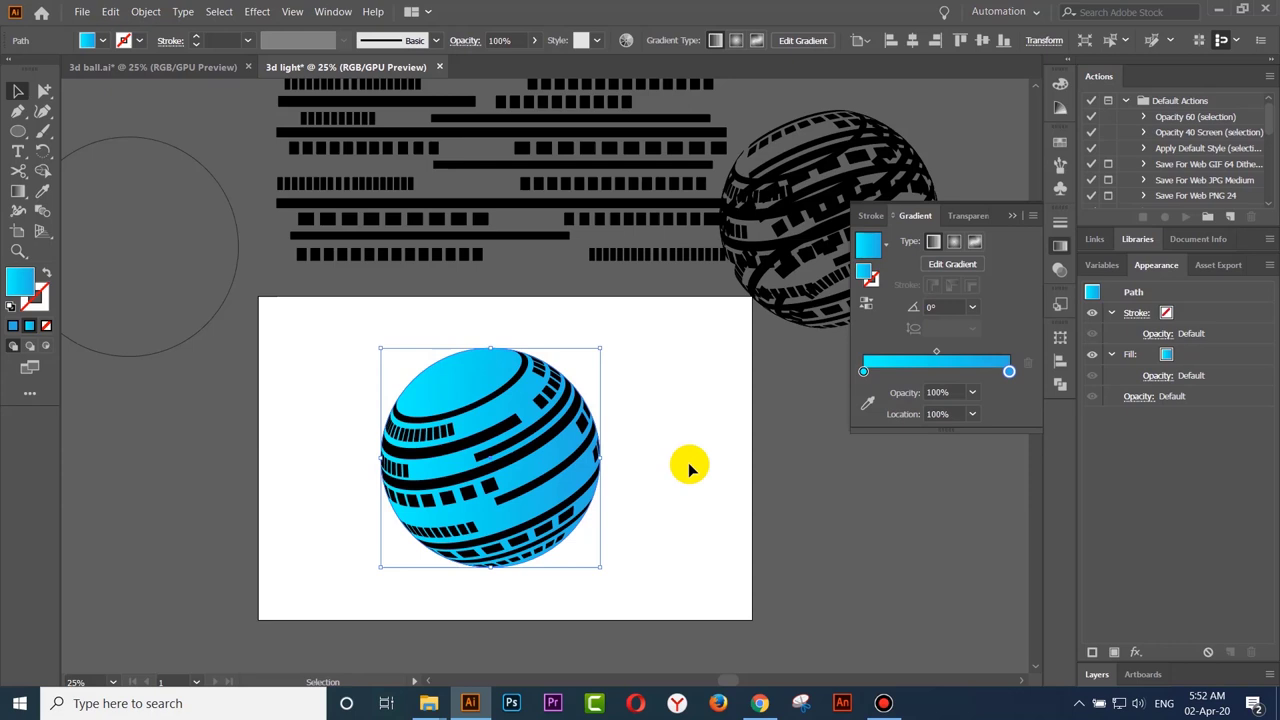
left_click(527, 461)
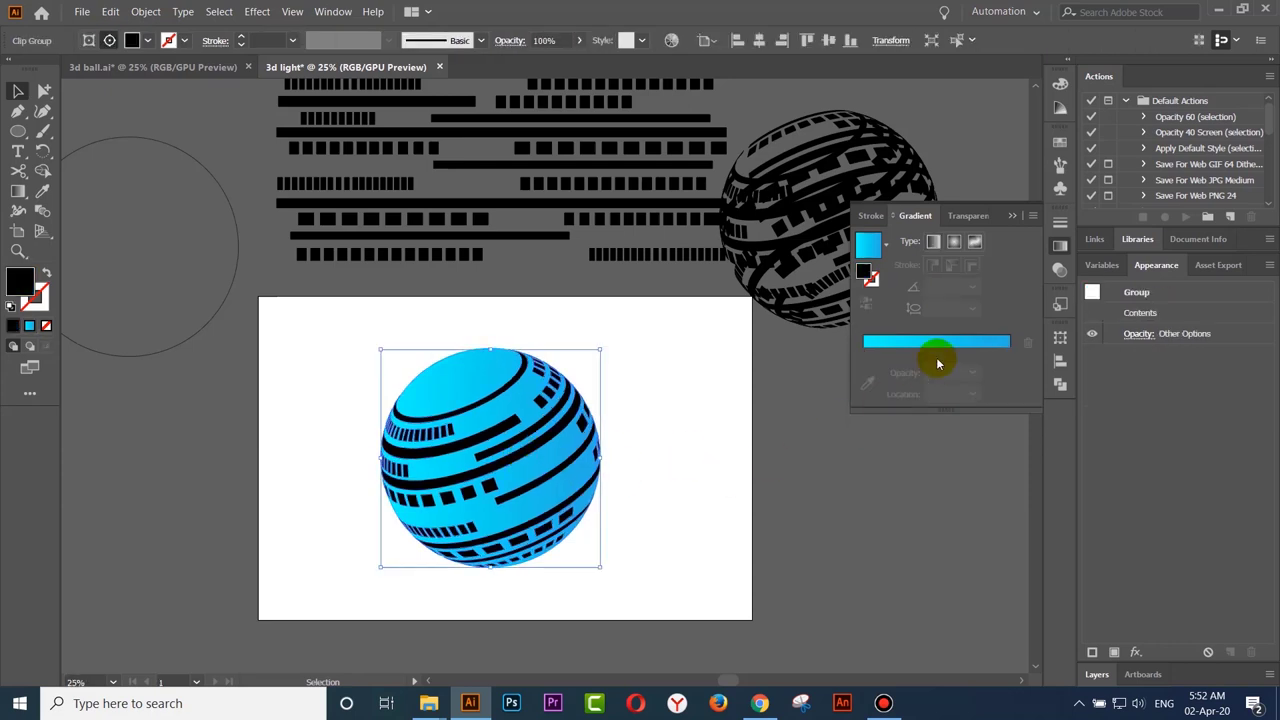
double_click(24, 287)
left_click_drag(896, 266, 833, 249)
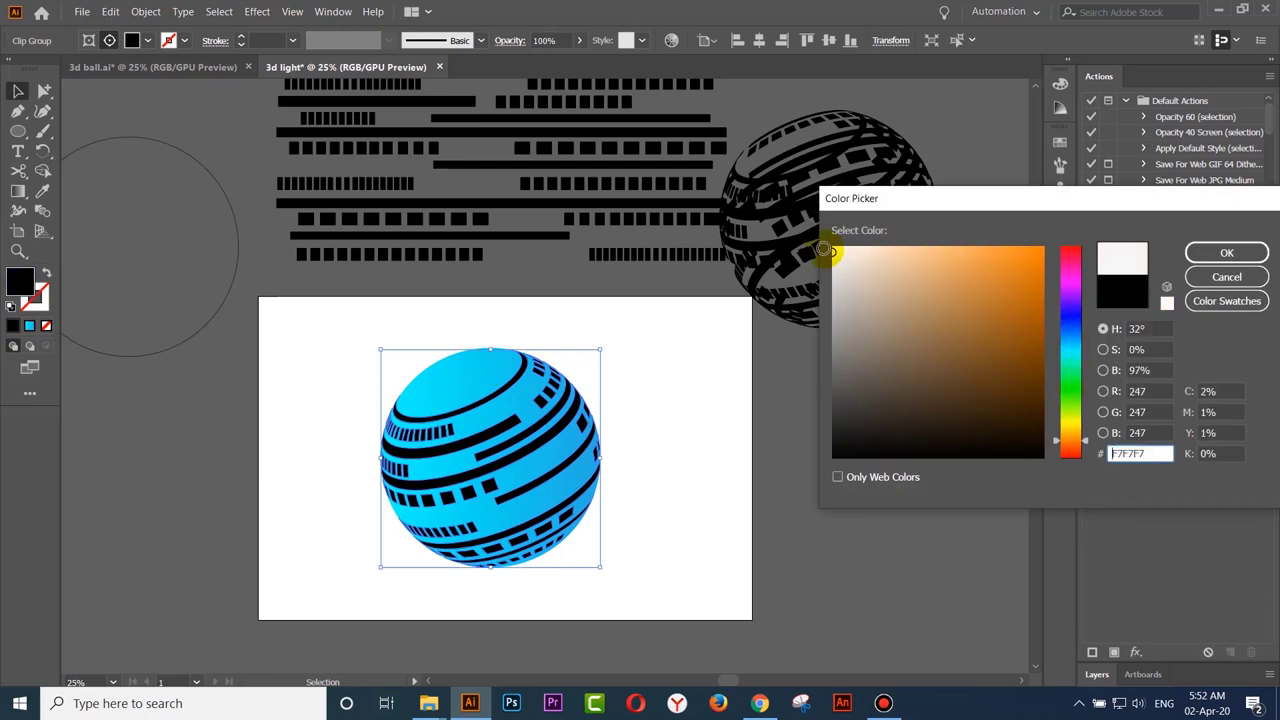
left_click(1227, 252)
left_click(830, 497)
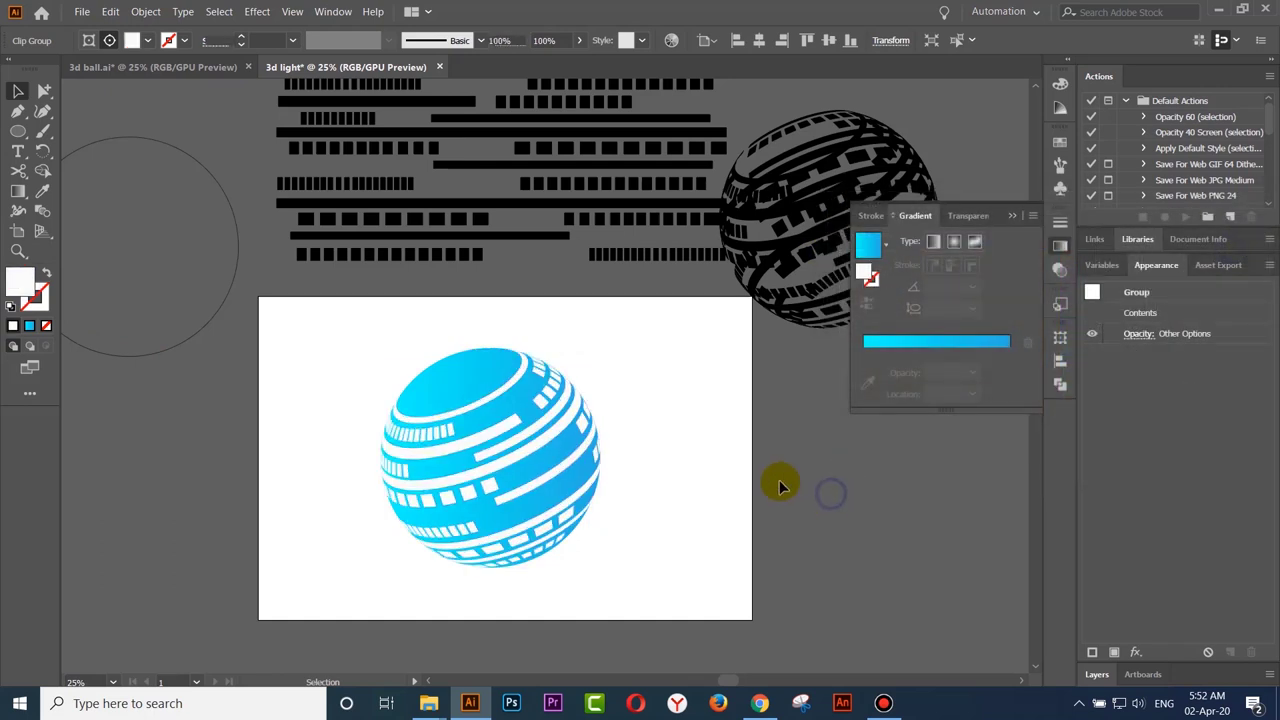
left_click(481, 373)
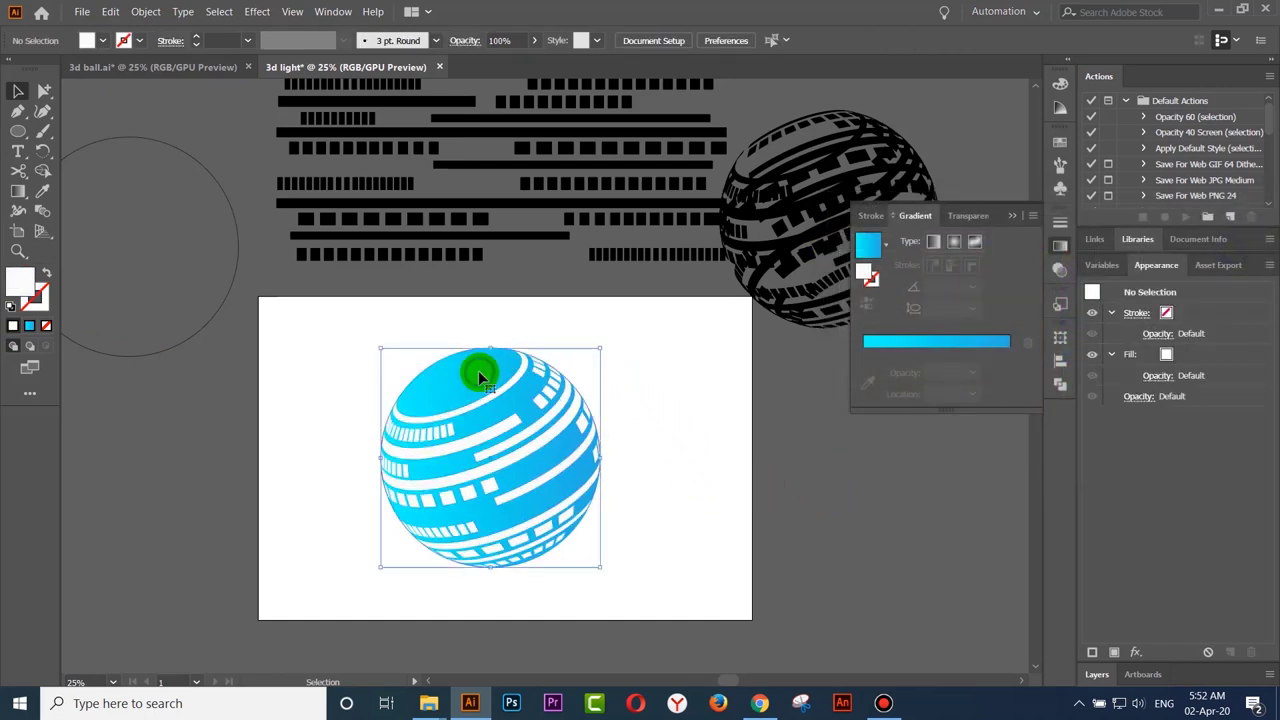
Step: Redraw the circle's gradient from bottom to top, then marquee-select the sphere and its stripes
left_click(18, 190)
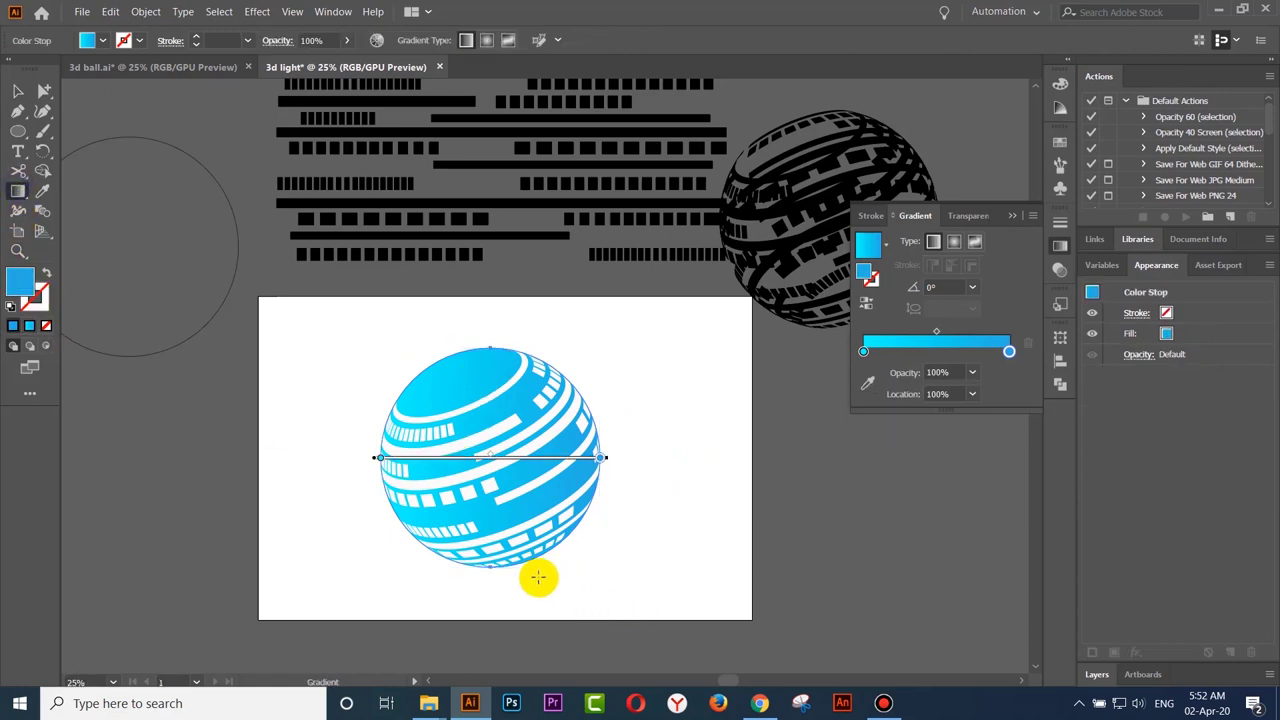
left_click_drag(458, 576, 527, 316)
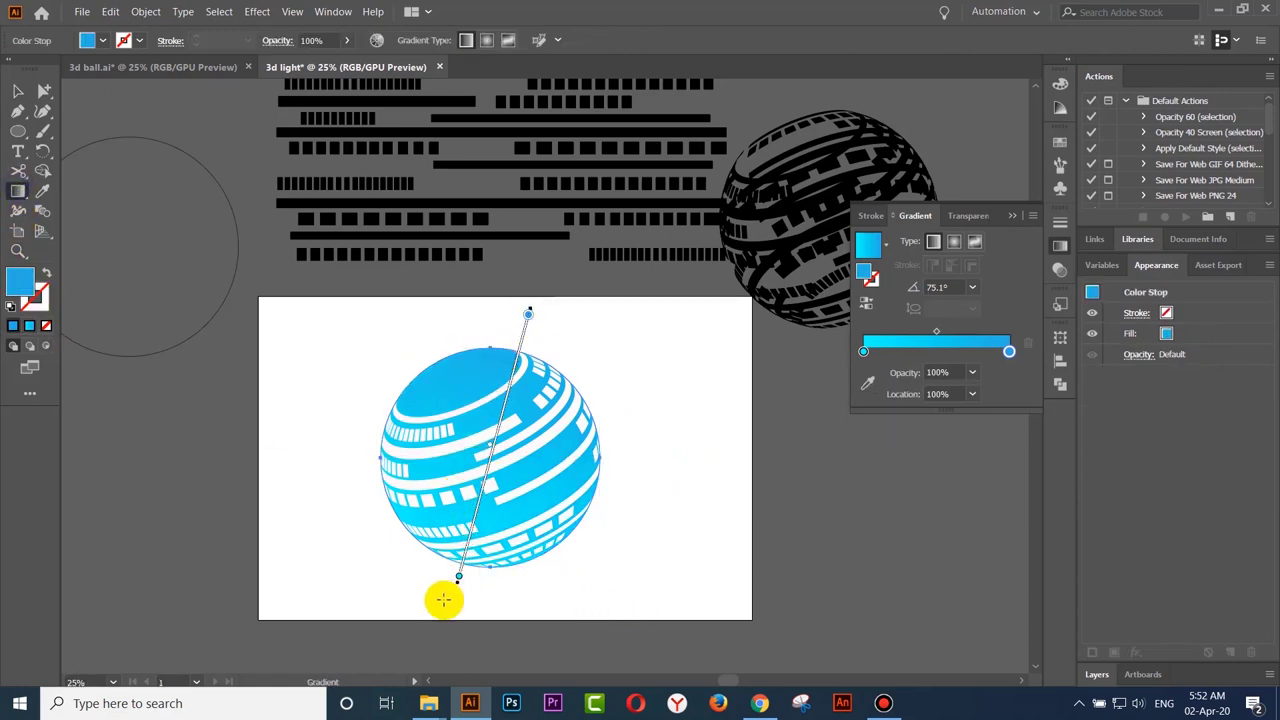
left_click(19, 92)
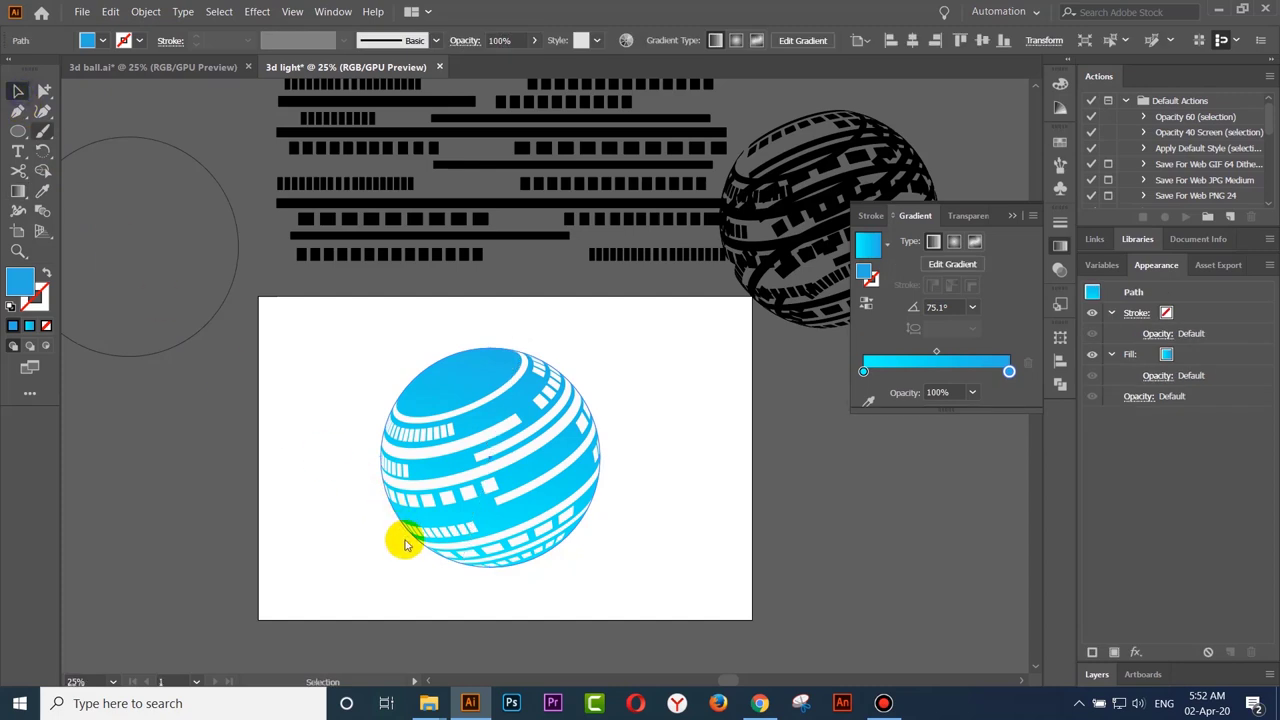
left_click_drag(466, 583, 471, 551)
left_click(450, 400)
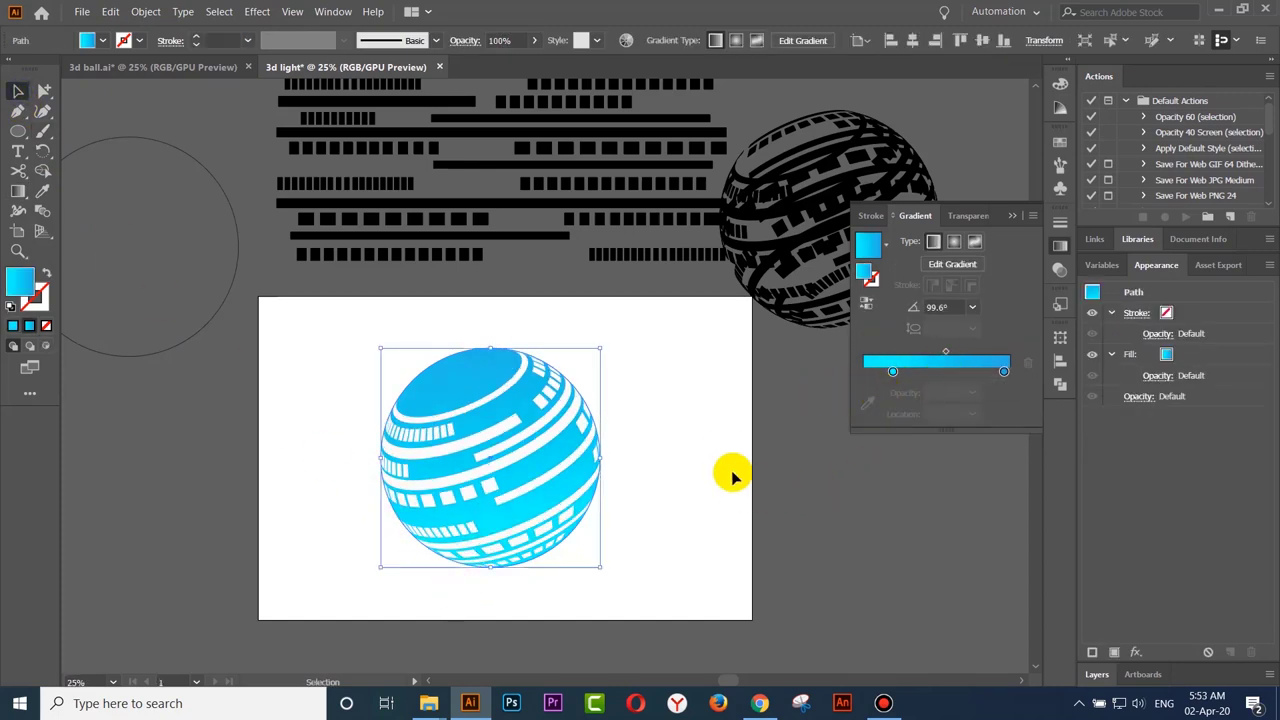
left_click(815, 458)
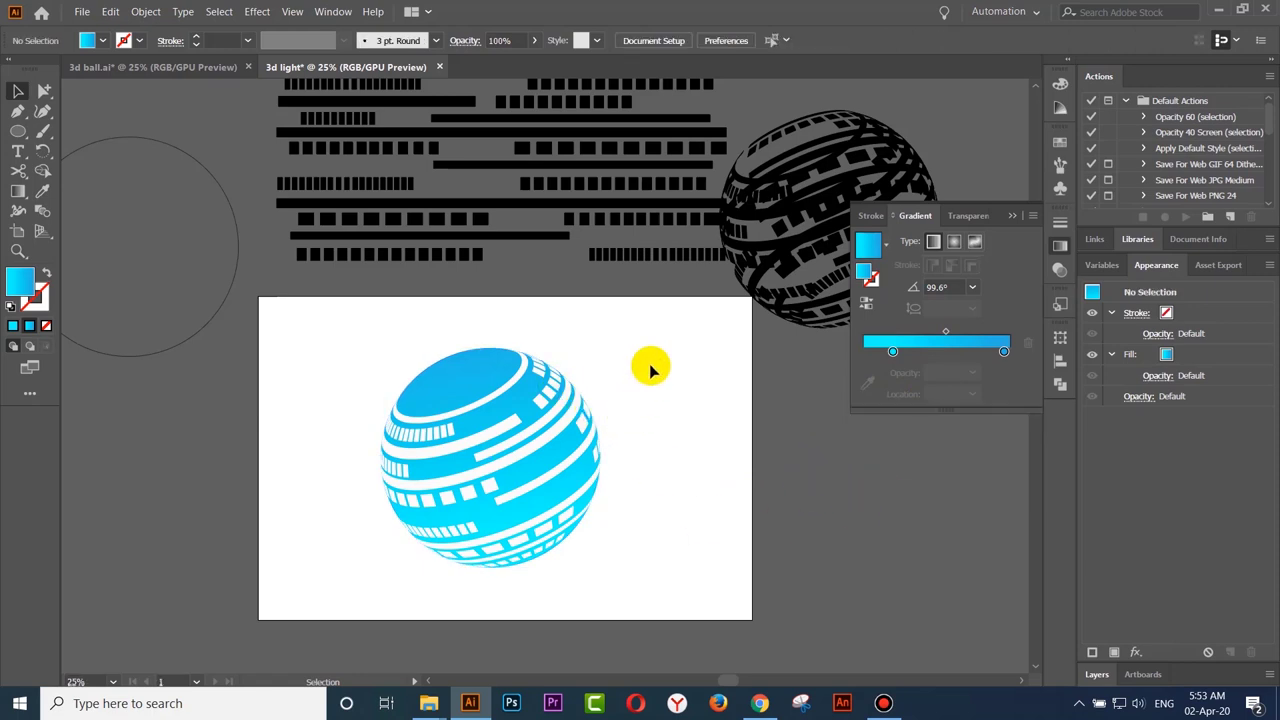
left_click_drag(645, 368, 495, 478)
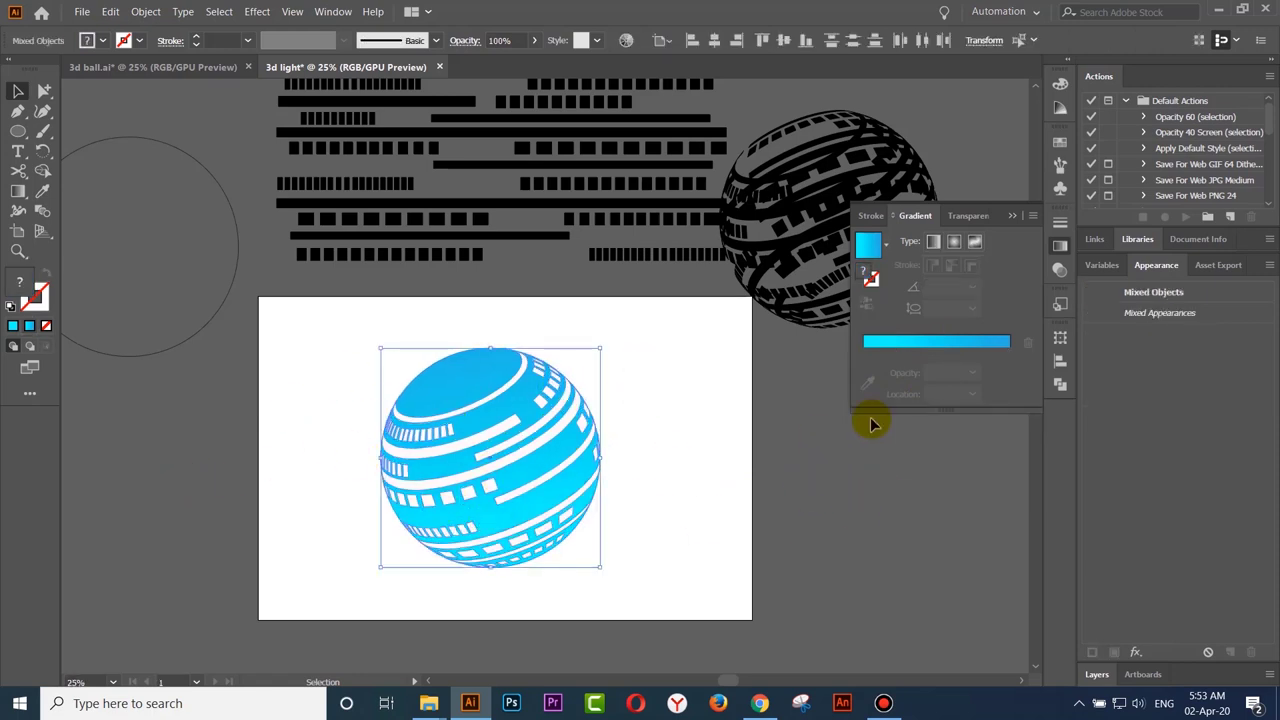
Step: Try the sphere's blending modes in the Transparency panel, then reselect the blue sphere circle
left_click(1016, 218)
left_click(1062, 274)
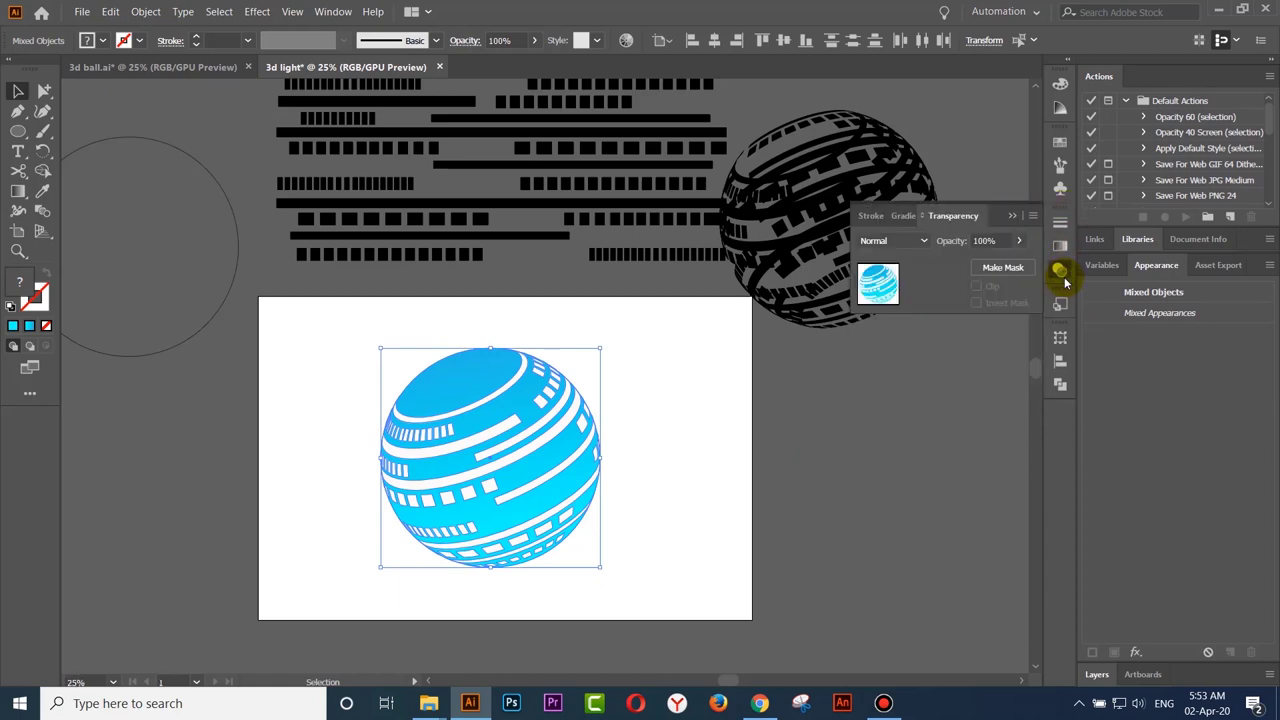
left_click(926, 245)
key("Escape")
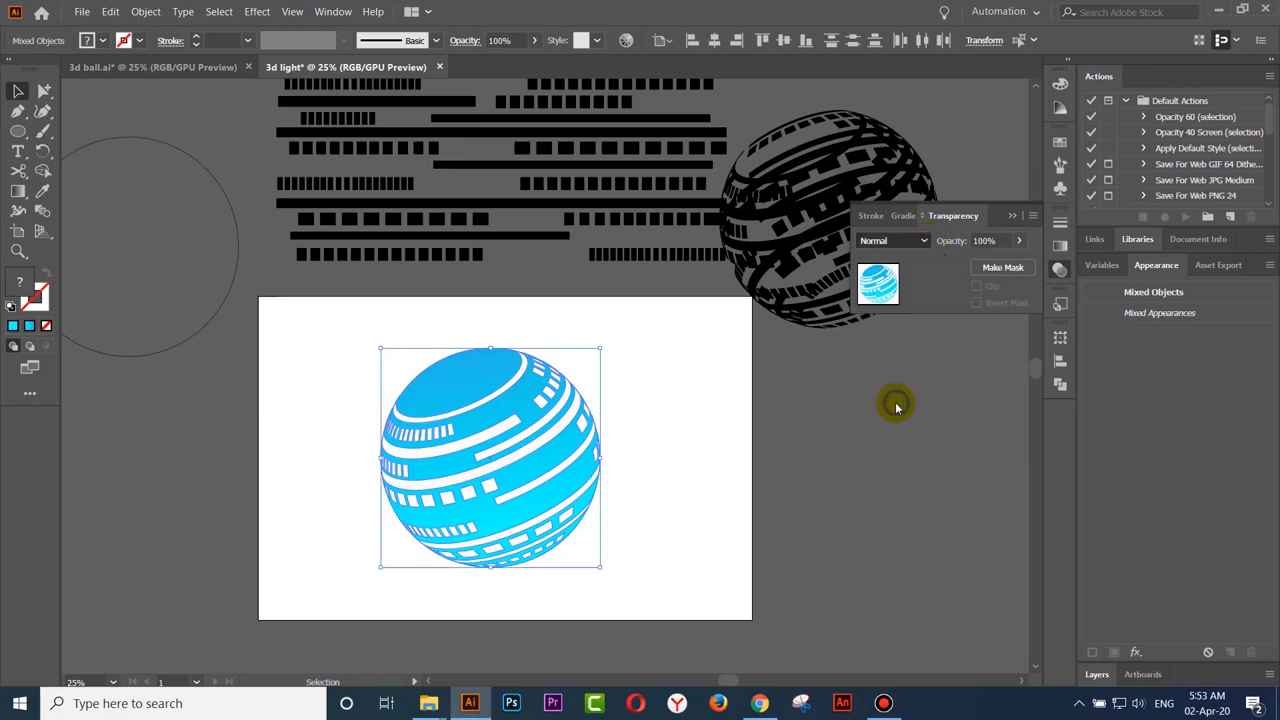
left_click(697, 434)
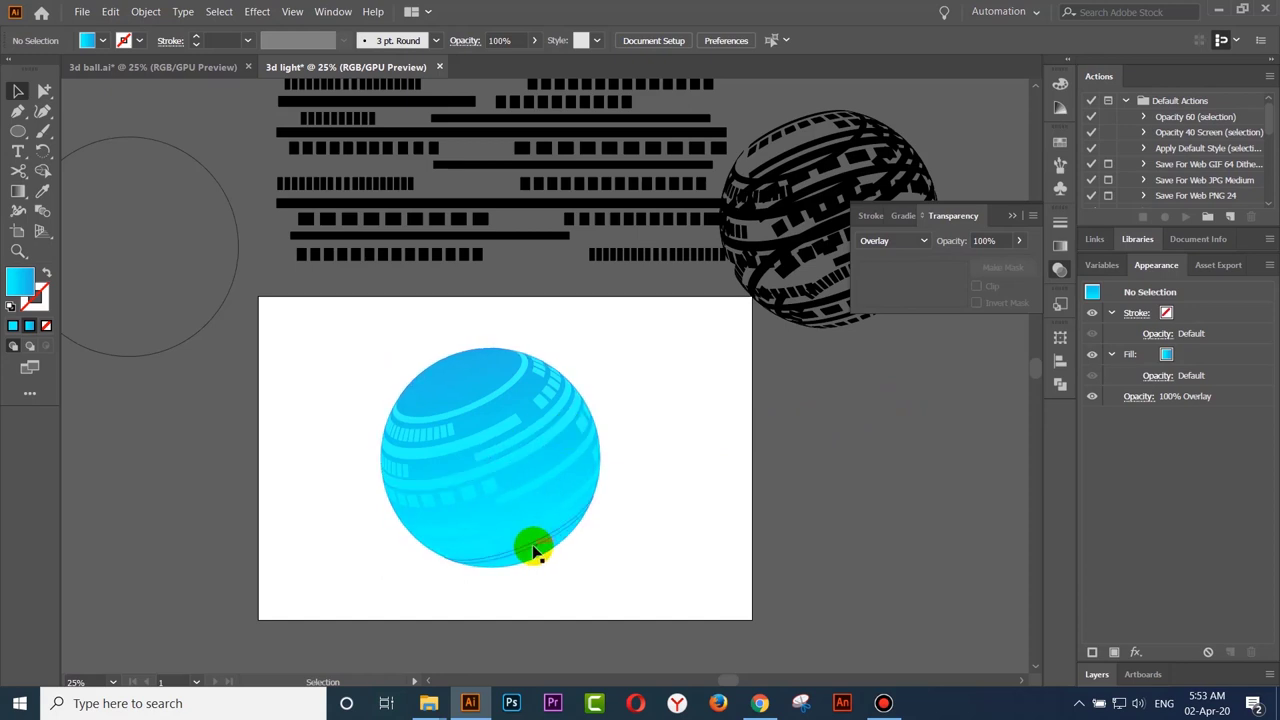
left_click(473, 383)
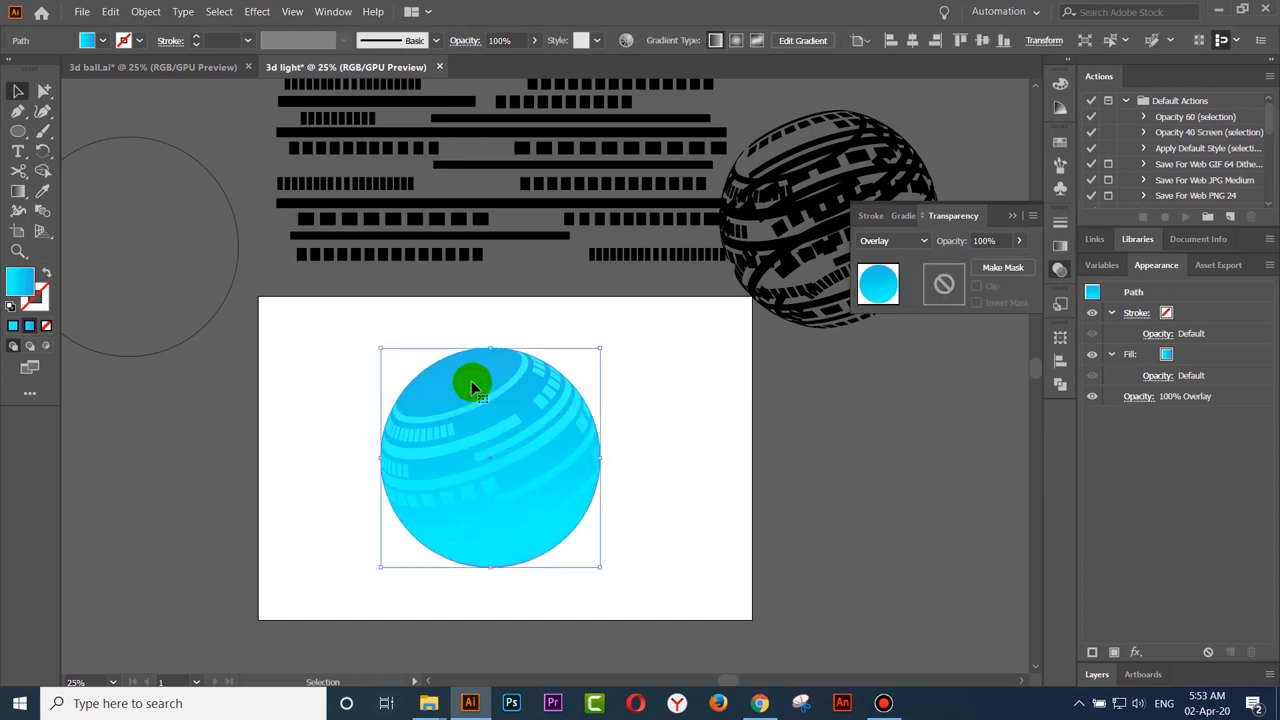
left_click(476, 385)
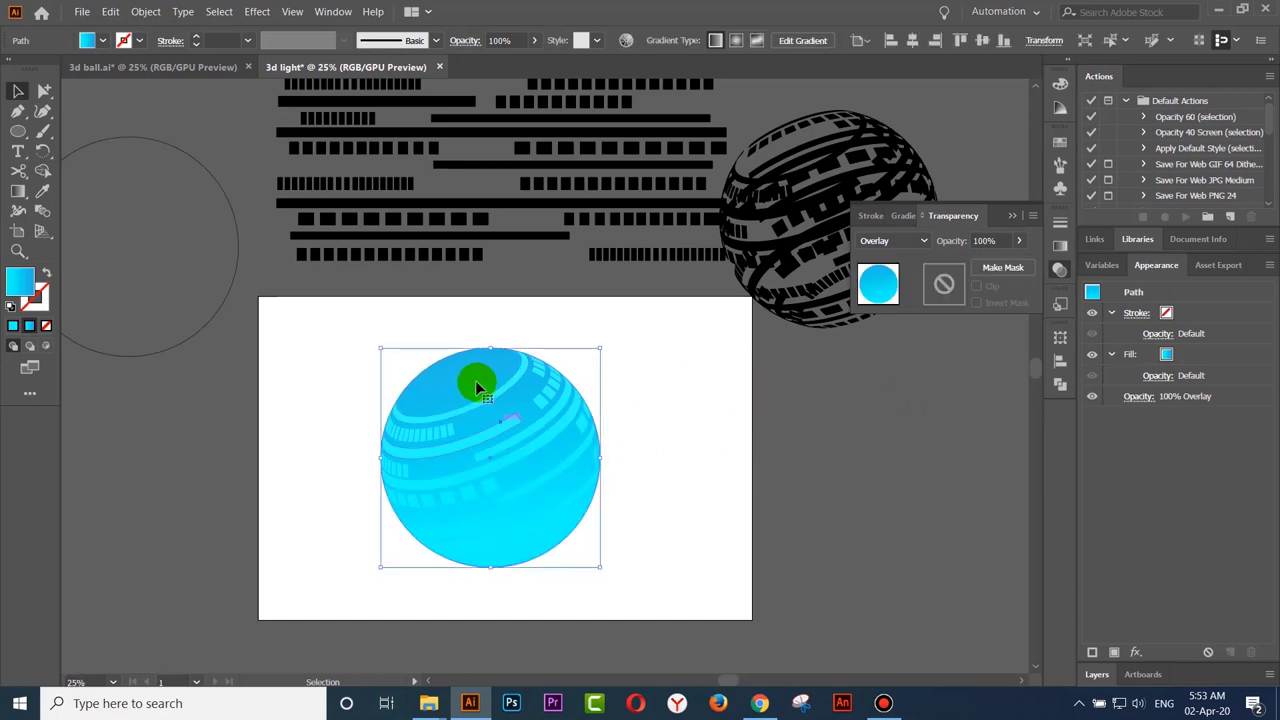
left_click(1014, 217)
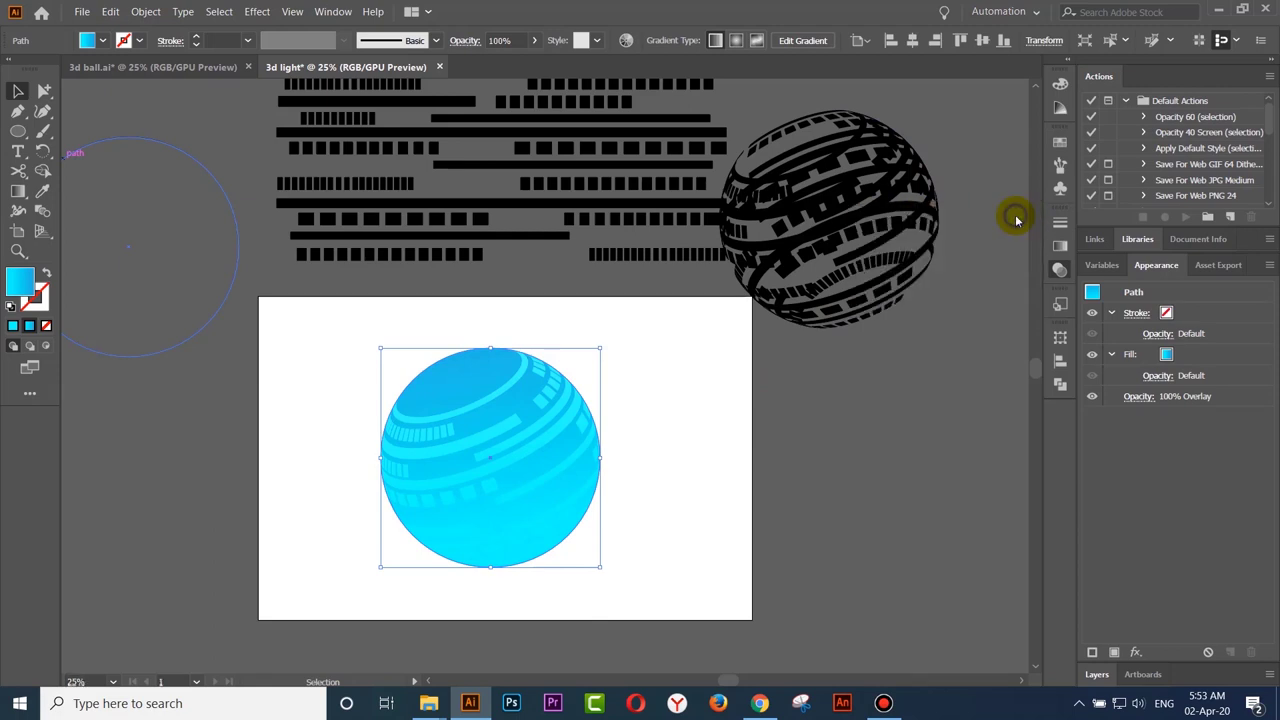
Step: Shift the sphere's gradient midpoint to about 40% in the Gradient panel
left_click(1062, 248)
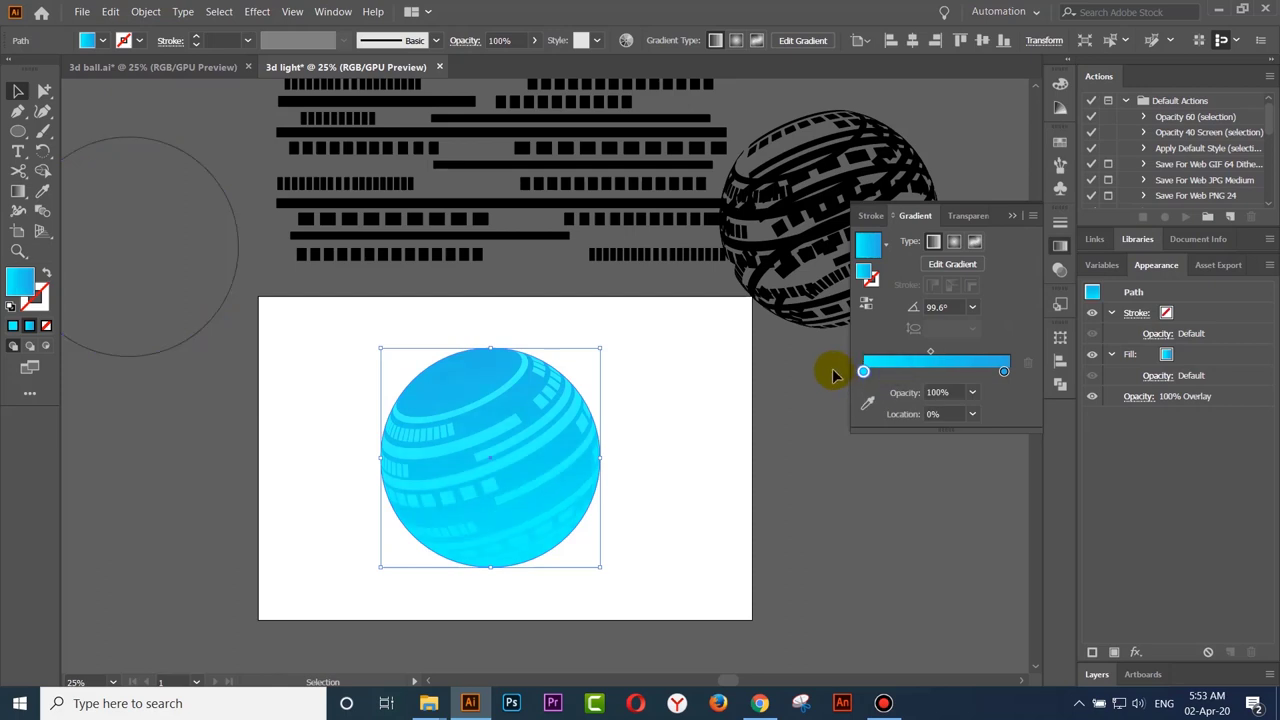
left_click_drag(971, 371, 1005, 375)
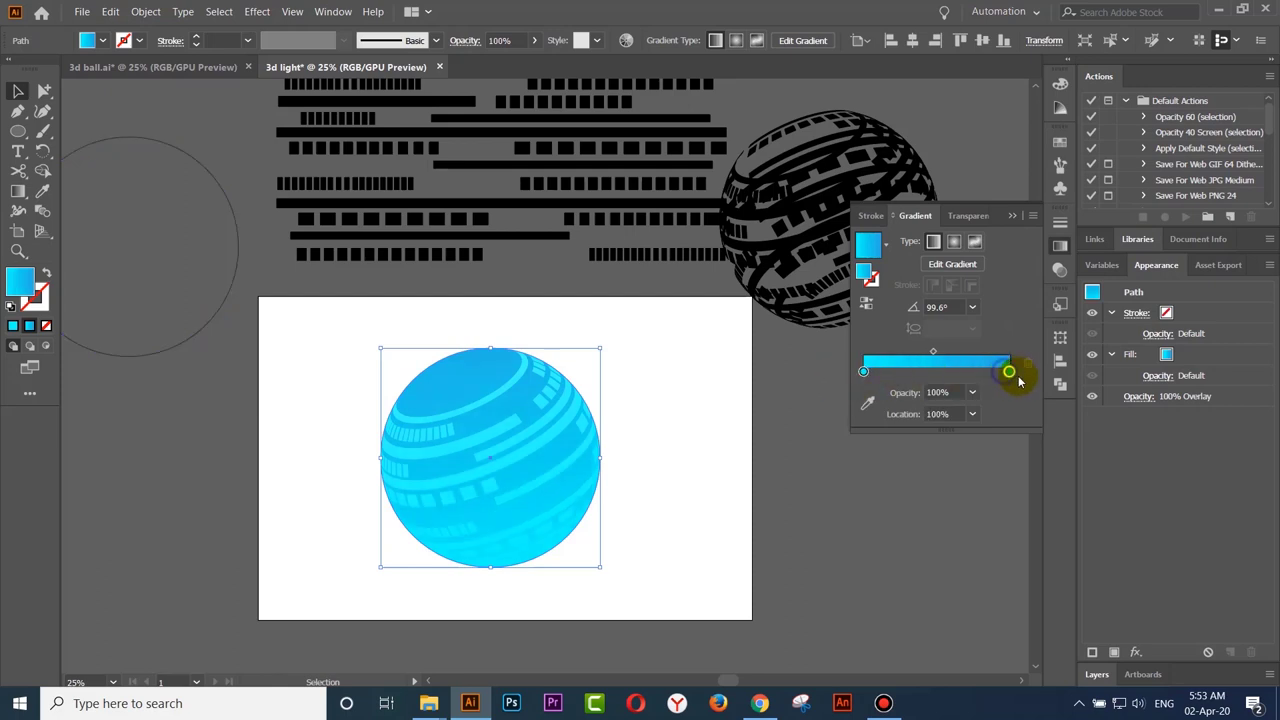
left_click_drag(933, 352, 917, 358)
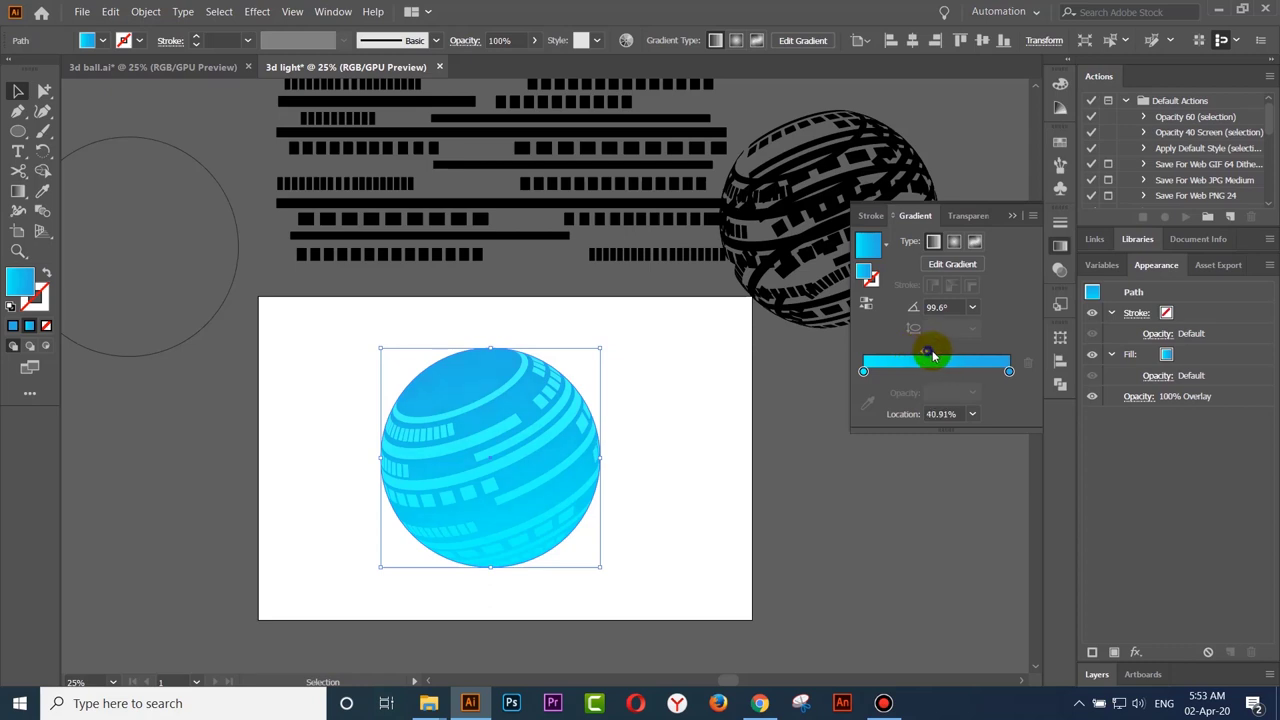
left_click(1030, 205)
left_click(806, 474)
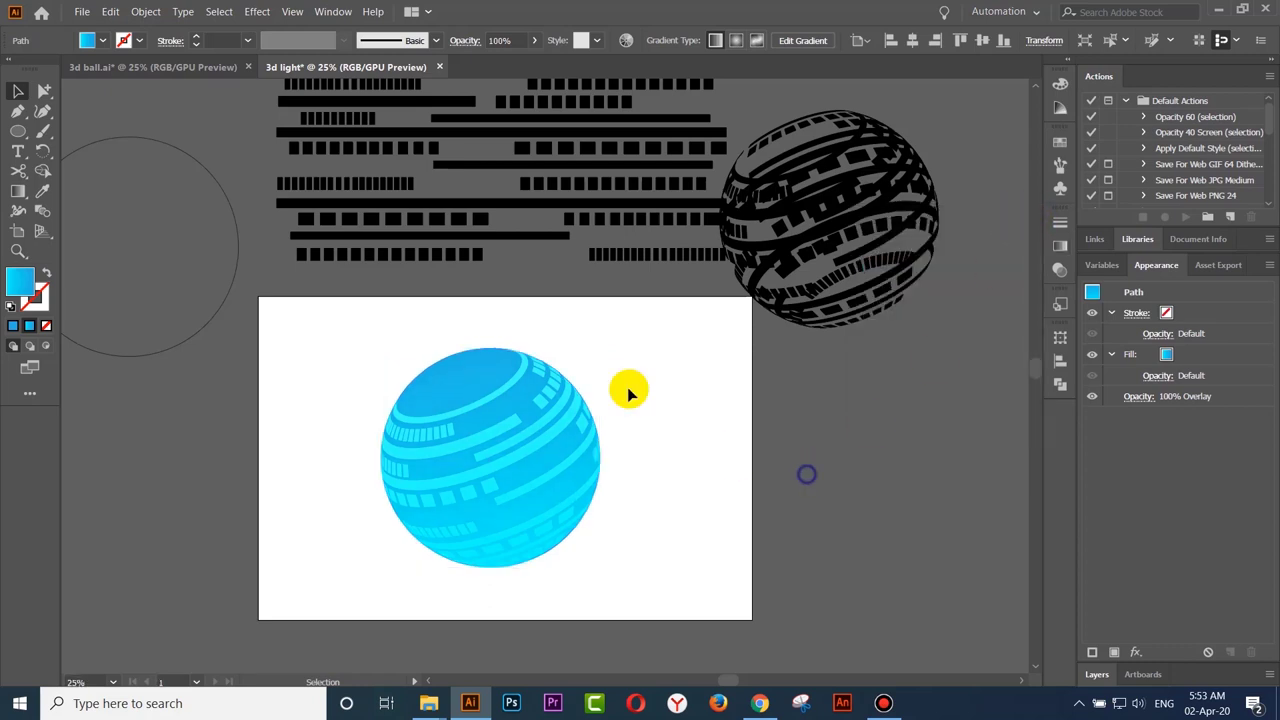
Step: Nudge the black 3D sphere, then draw a black rectangle covering the whole artboard
left_click_drag(835, 250, 865, 230)
left_click(839, 459)
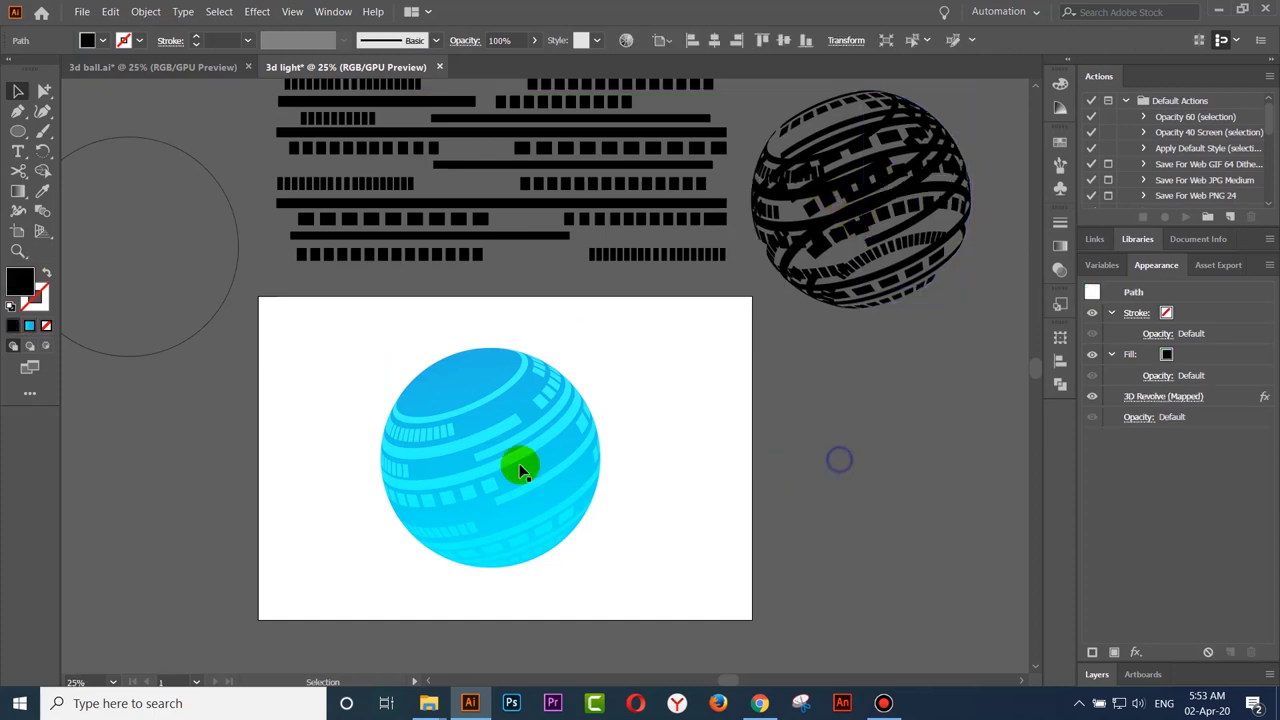
left_click(520, 470)
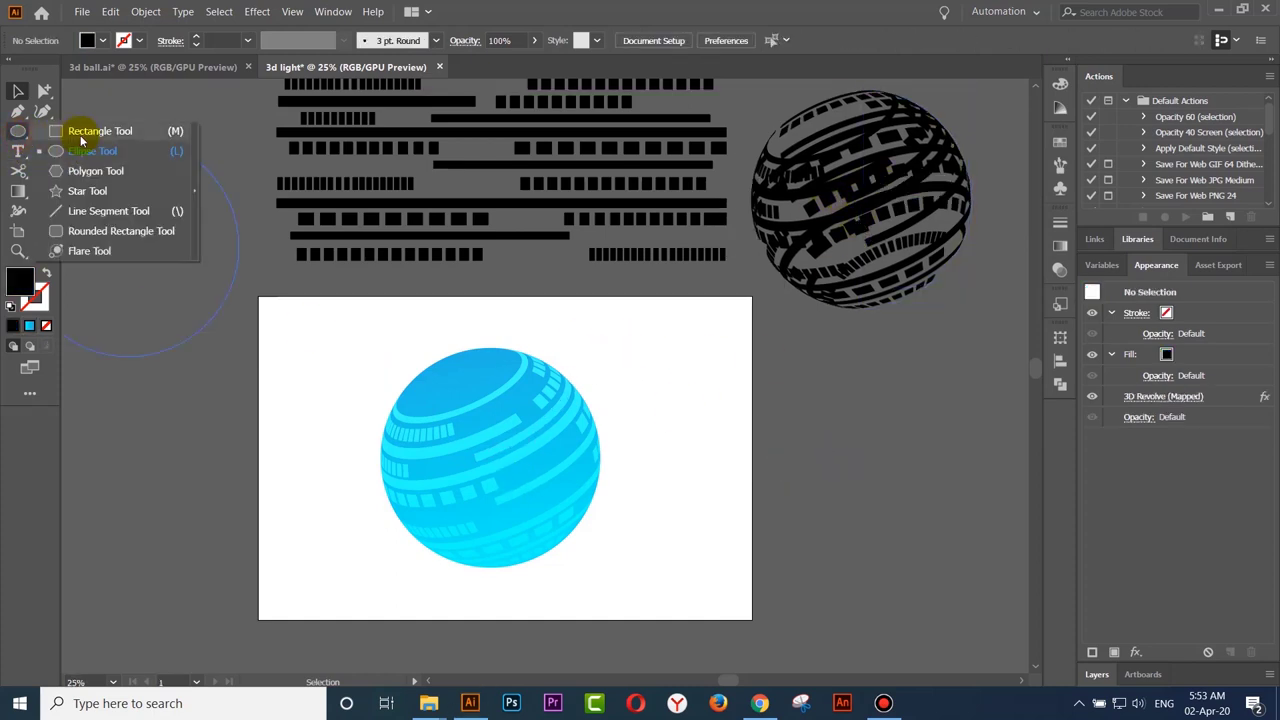
left_click_drag(17, 137, 95, 129)
left_click_drag(260, 298, 751, 619)
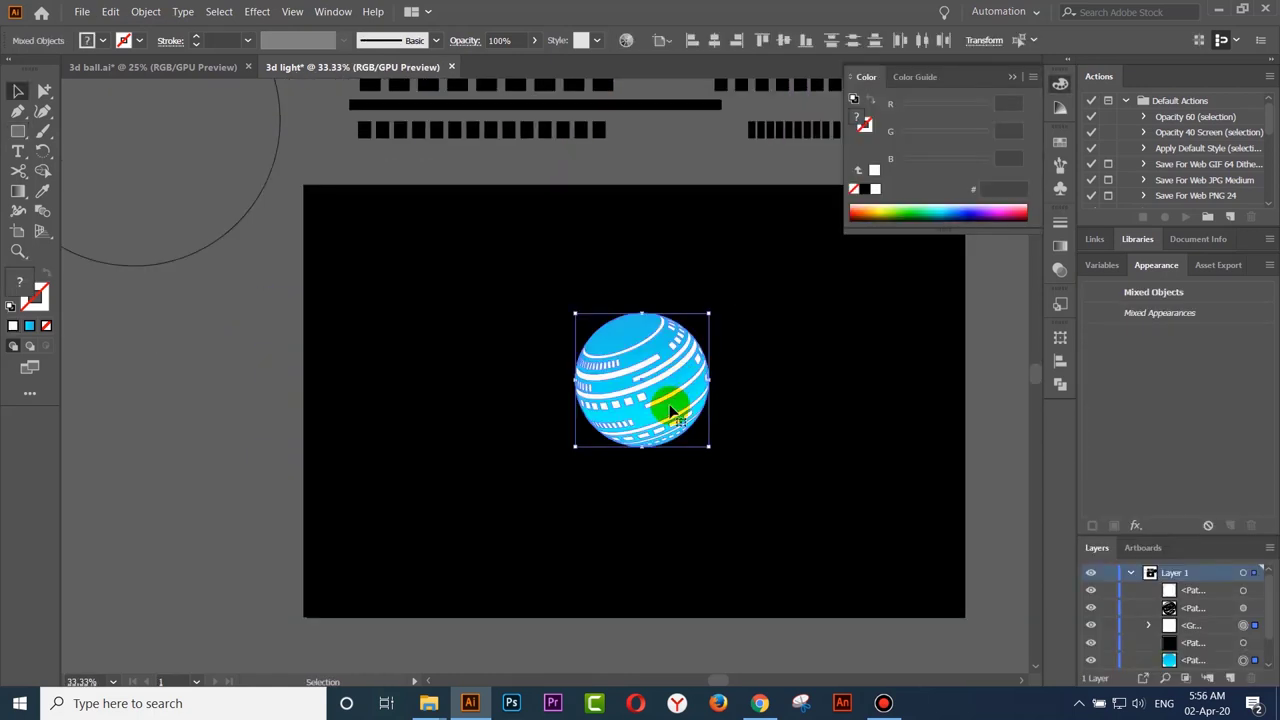
Step: Drag the cyan striped sphere into the artboard's upper-left area and deselect it
left_click_drag(672, 410, 440, 338)
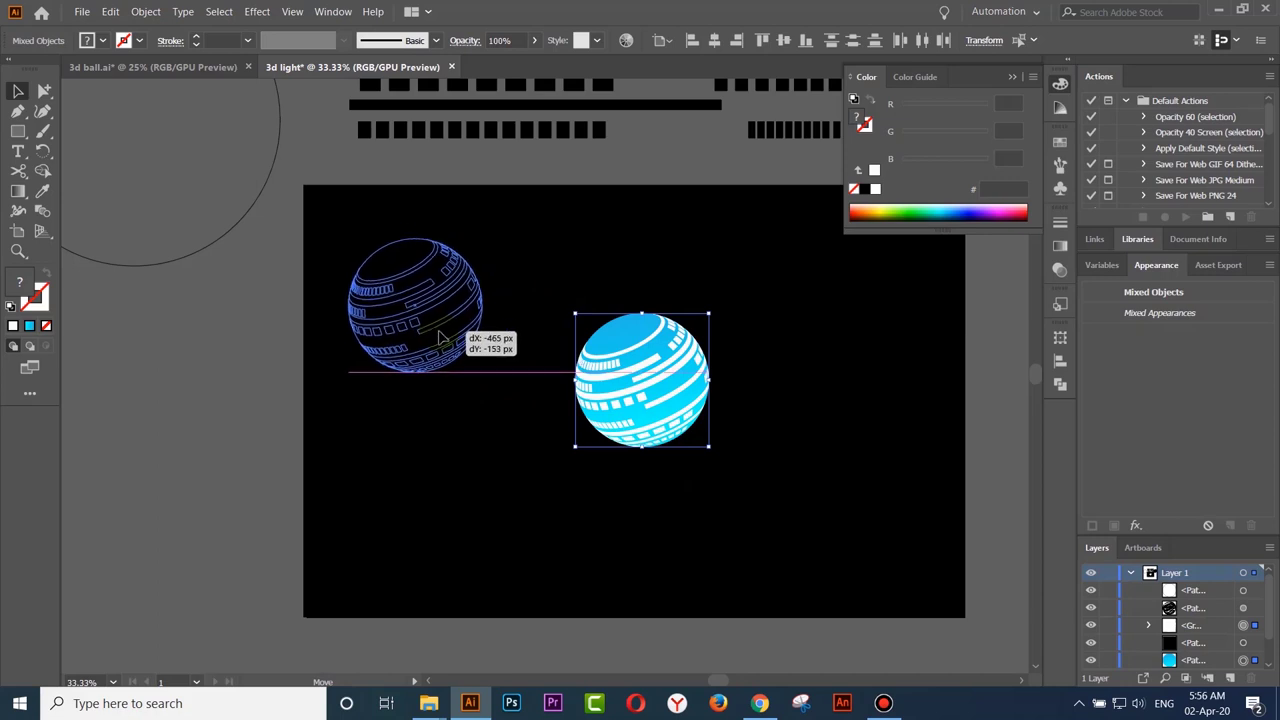
left_click_drag(440, 338, 410, 320)
left_click(143, 380)
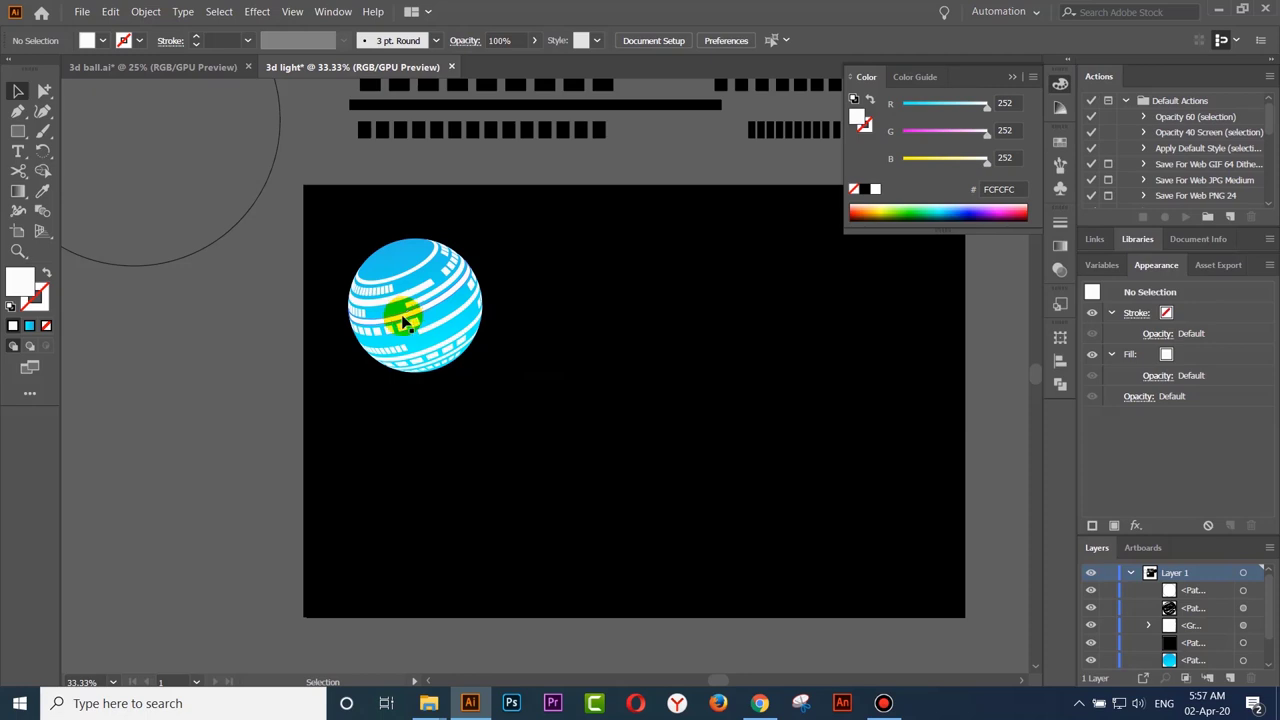
Step: Draw a circle just below the sphere with the Ellipse Tool
left_click(12, 137)
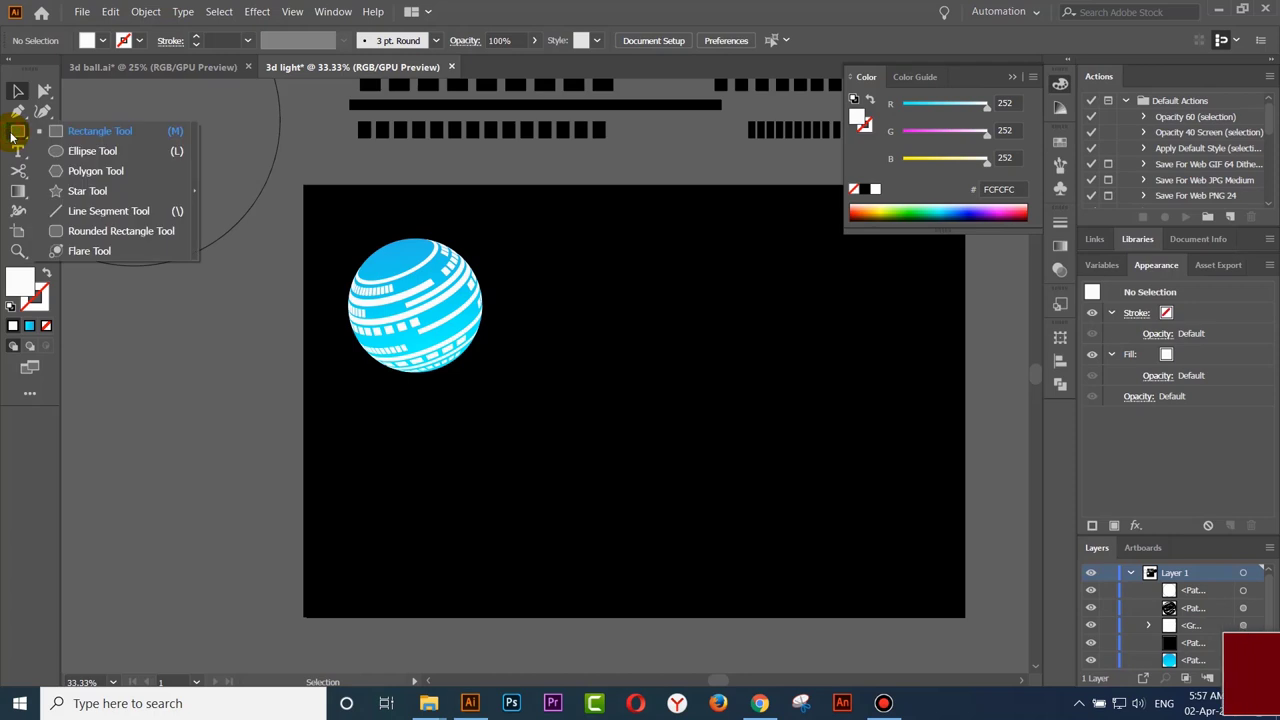
left_click(88, 150)
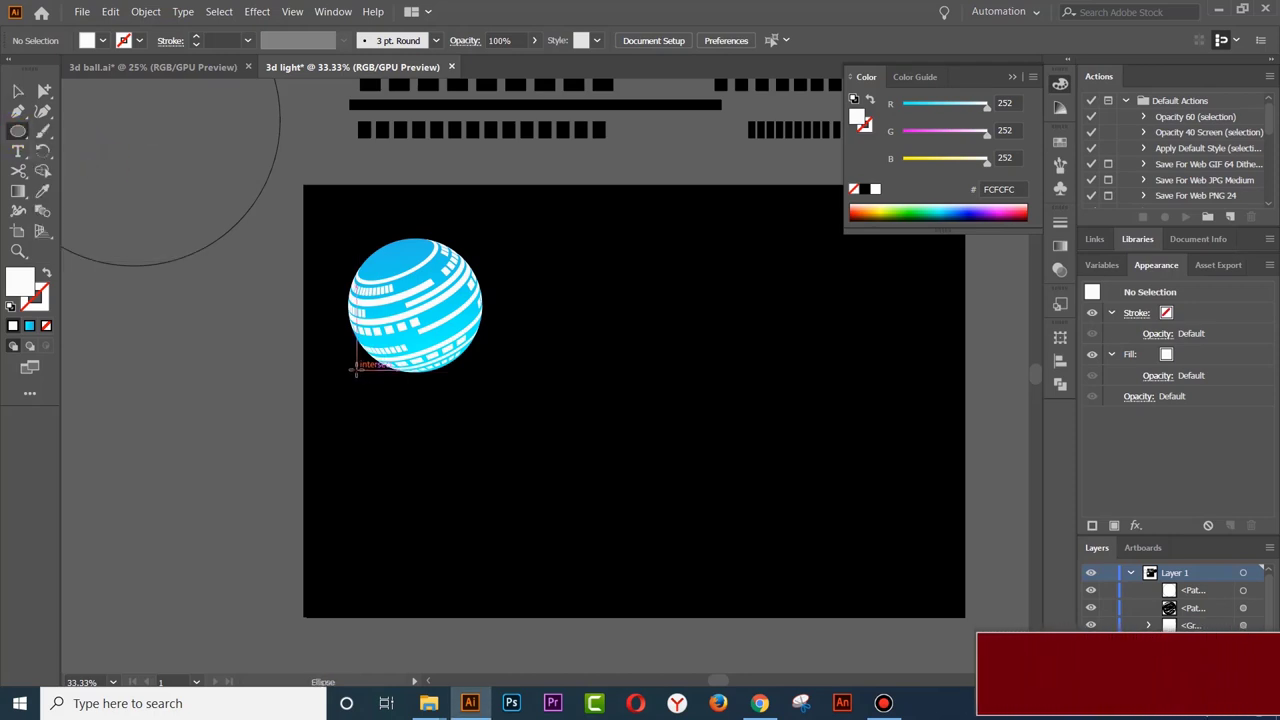
left_click_drag(356, 369, 497, 505)
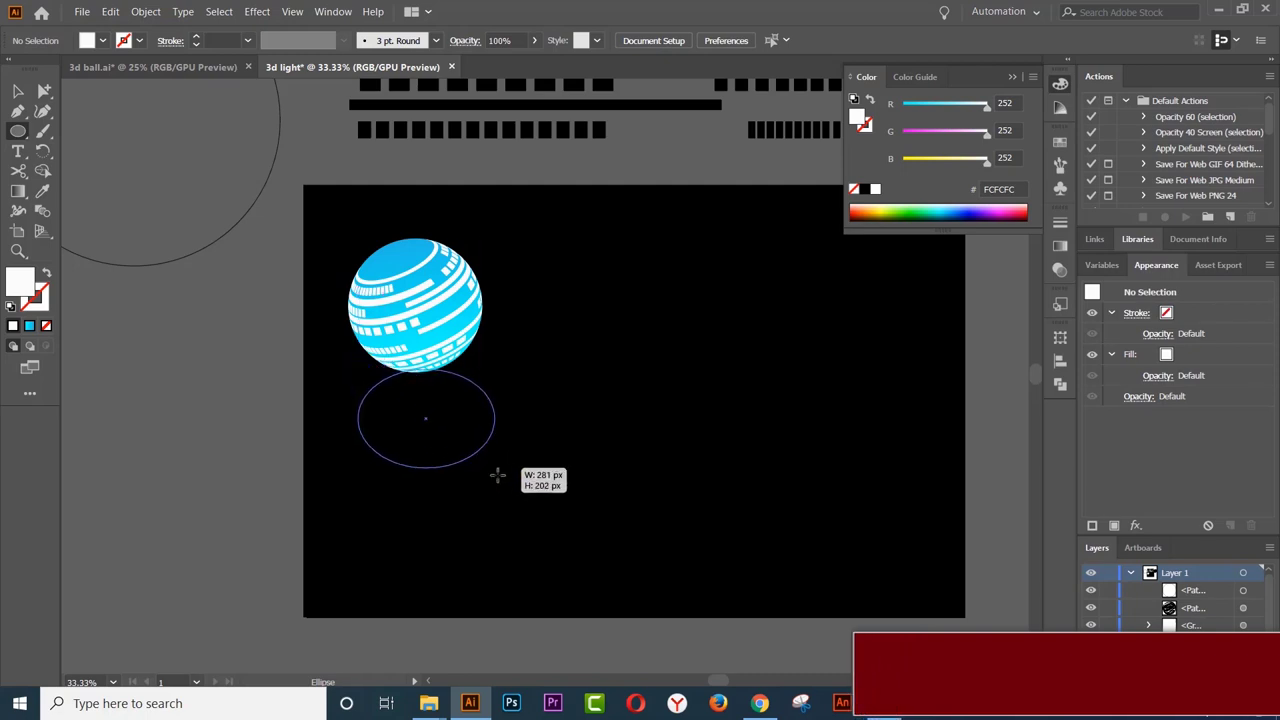
left_click_drag(497, 505, 497, 506)
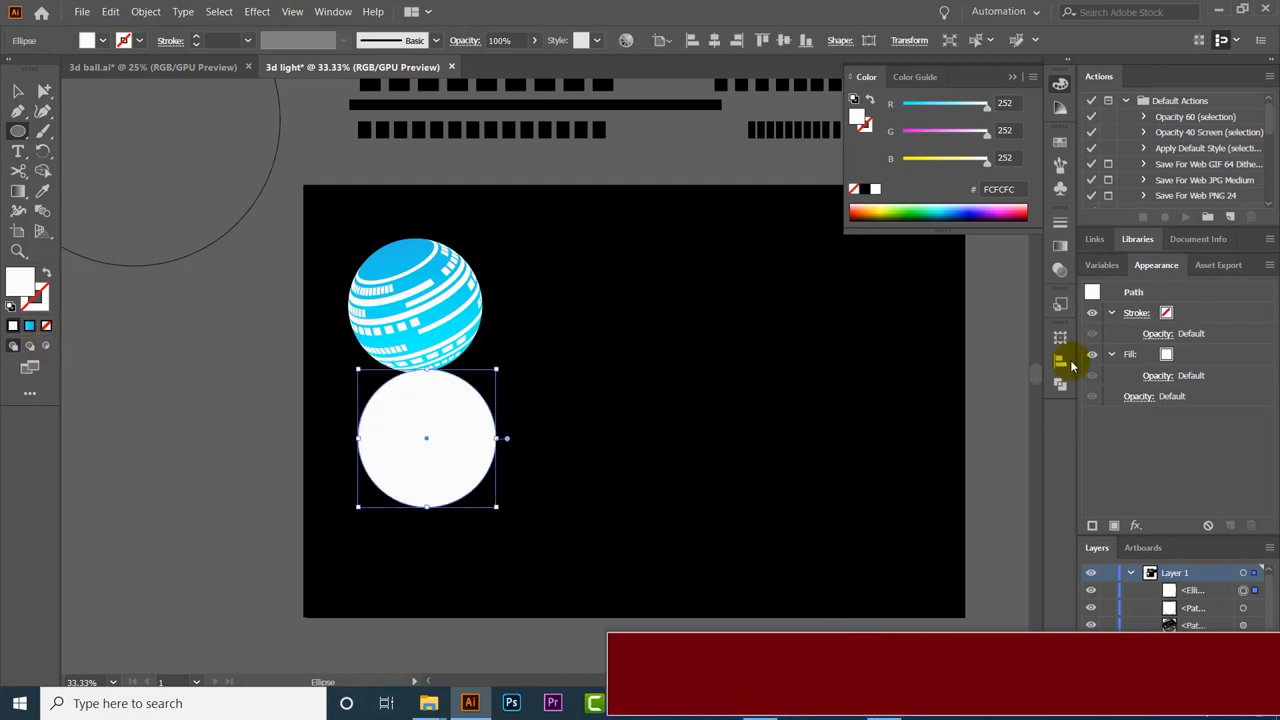
Step: Fill the circle with a white-to-black gradient and make it radial
left_click(1062, 249)
left_click(1062, 249)
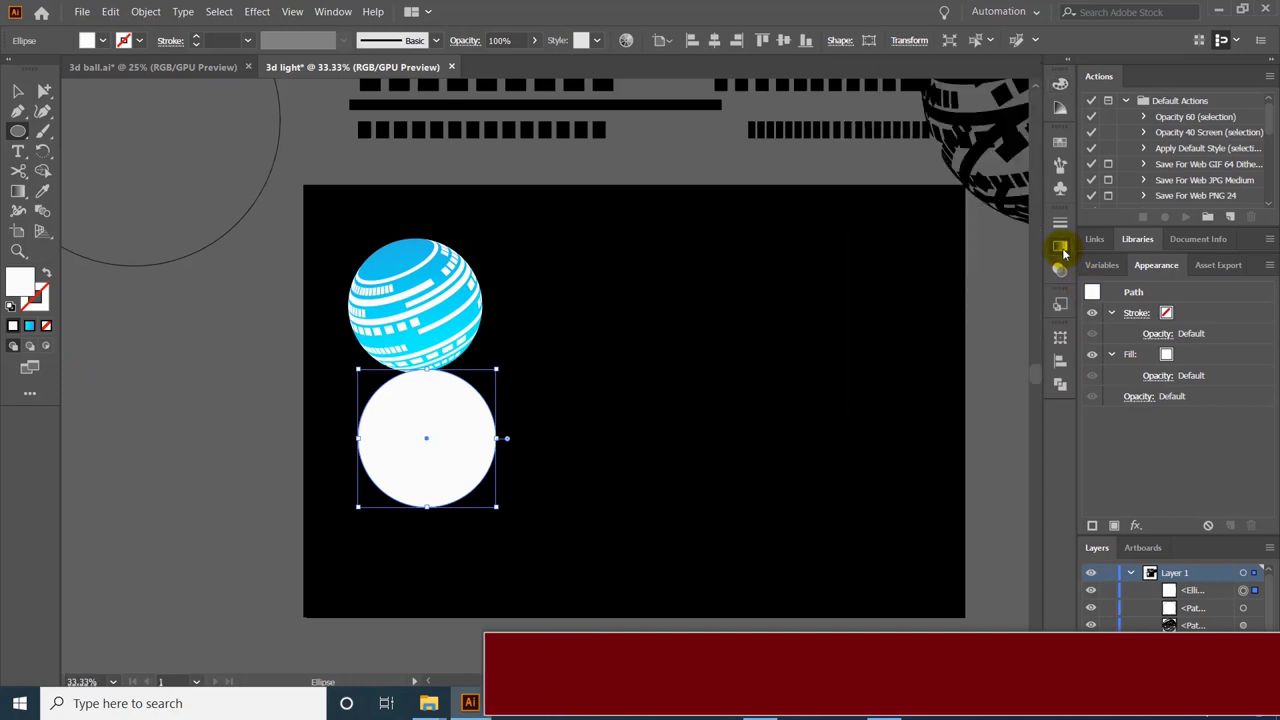
left_click(1061, 138)
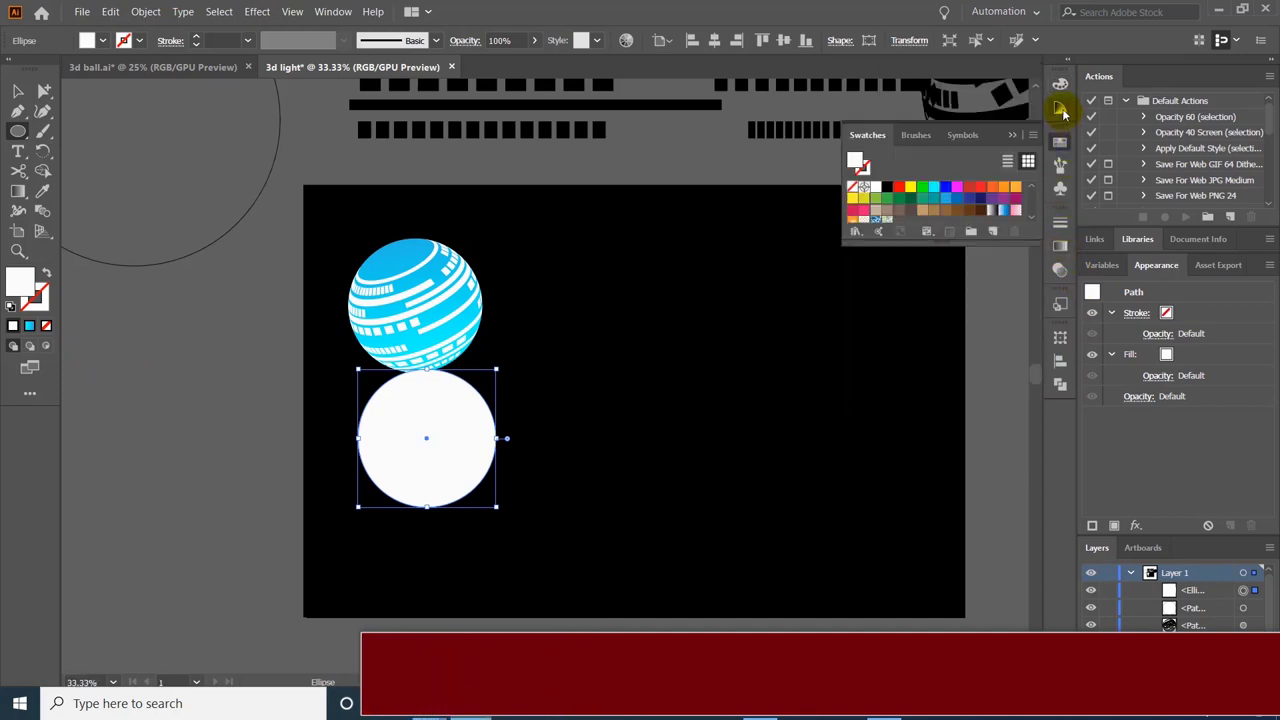
left_click(997, 213)
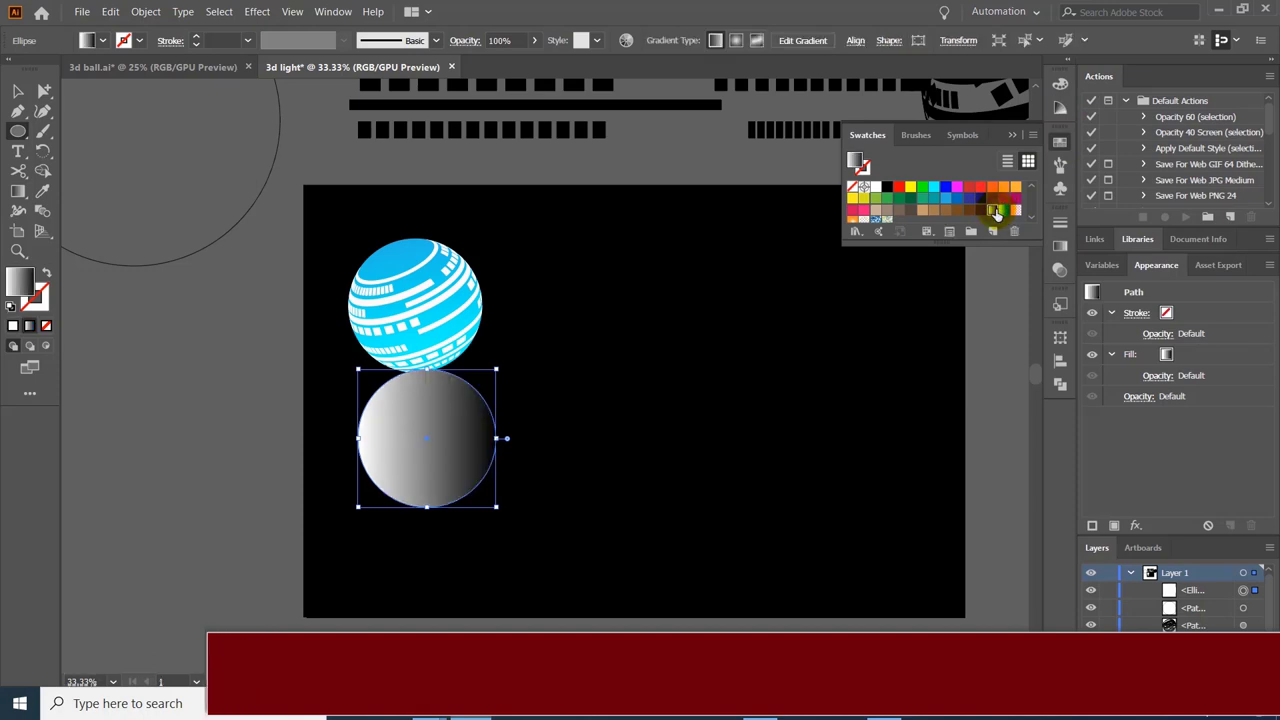
left_click(1059, 142)
left_click(1061, 246)
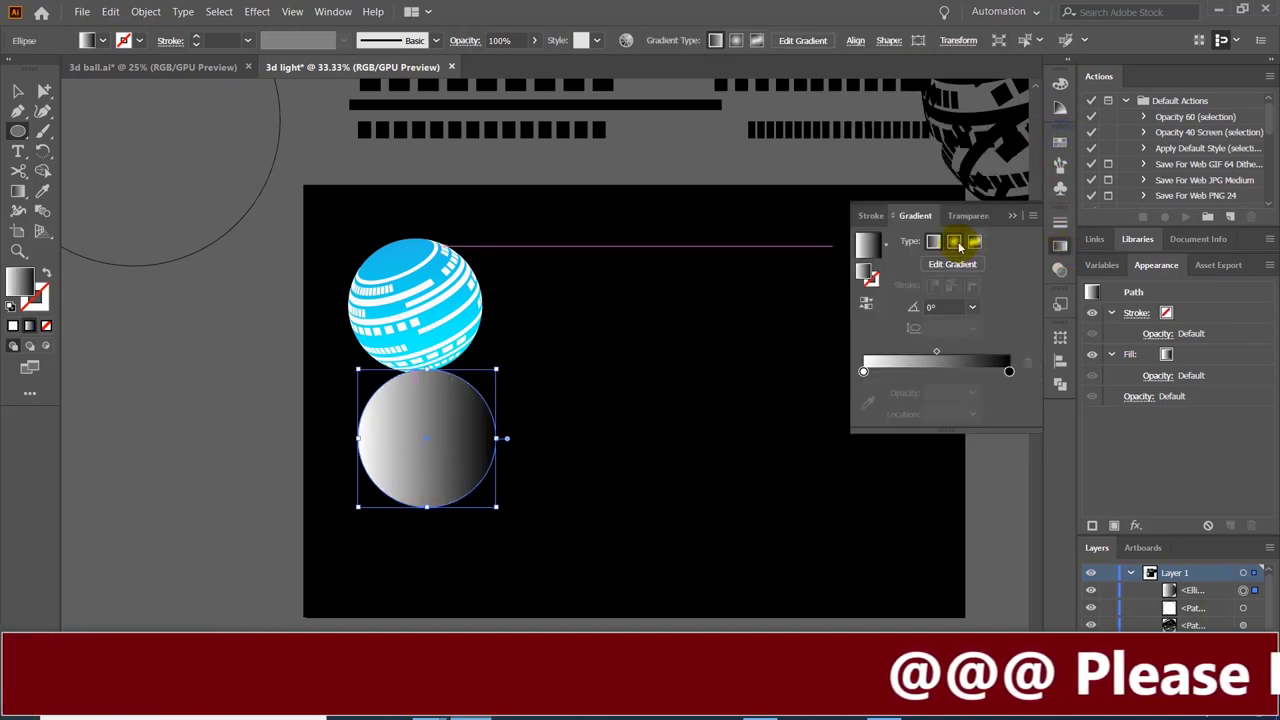
left_click(954, 243)
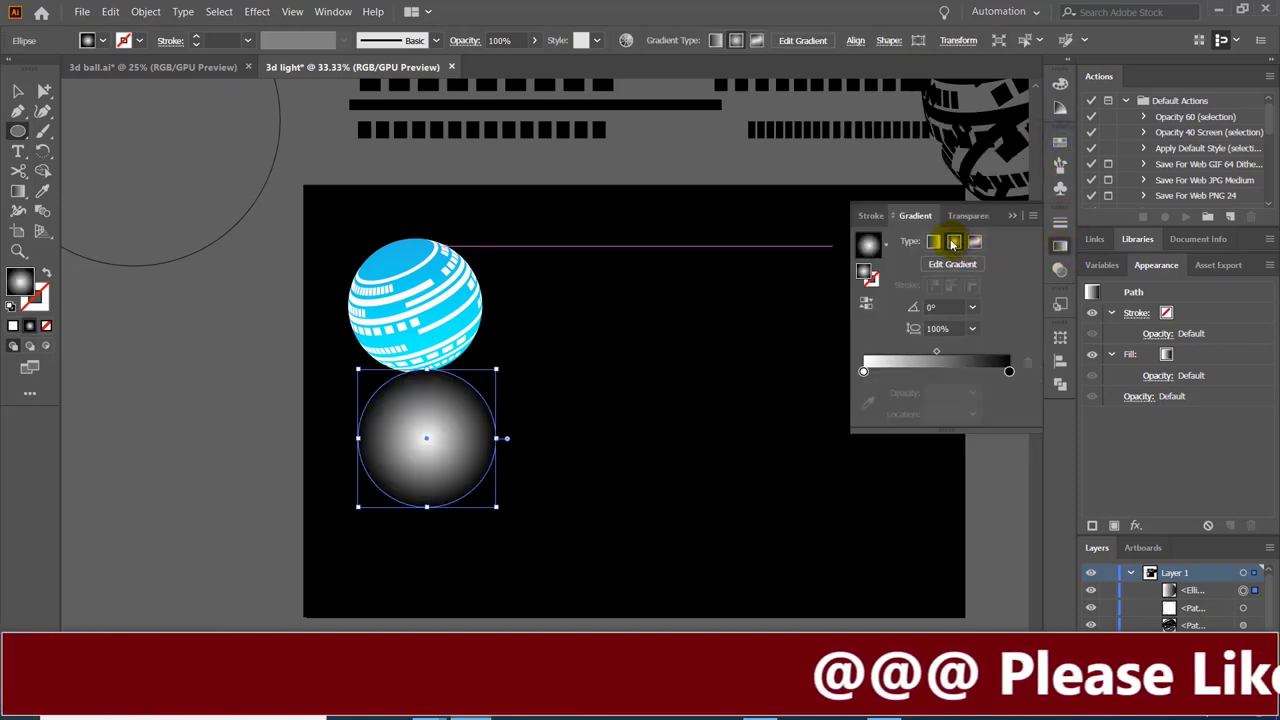
Step: Set both gradient stops to cyan and give the outer stop 0% opacity
double_click(863, 372)
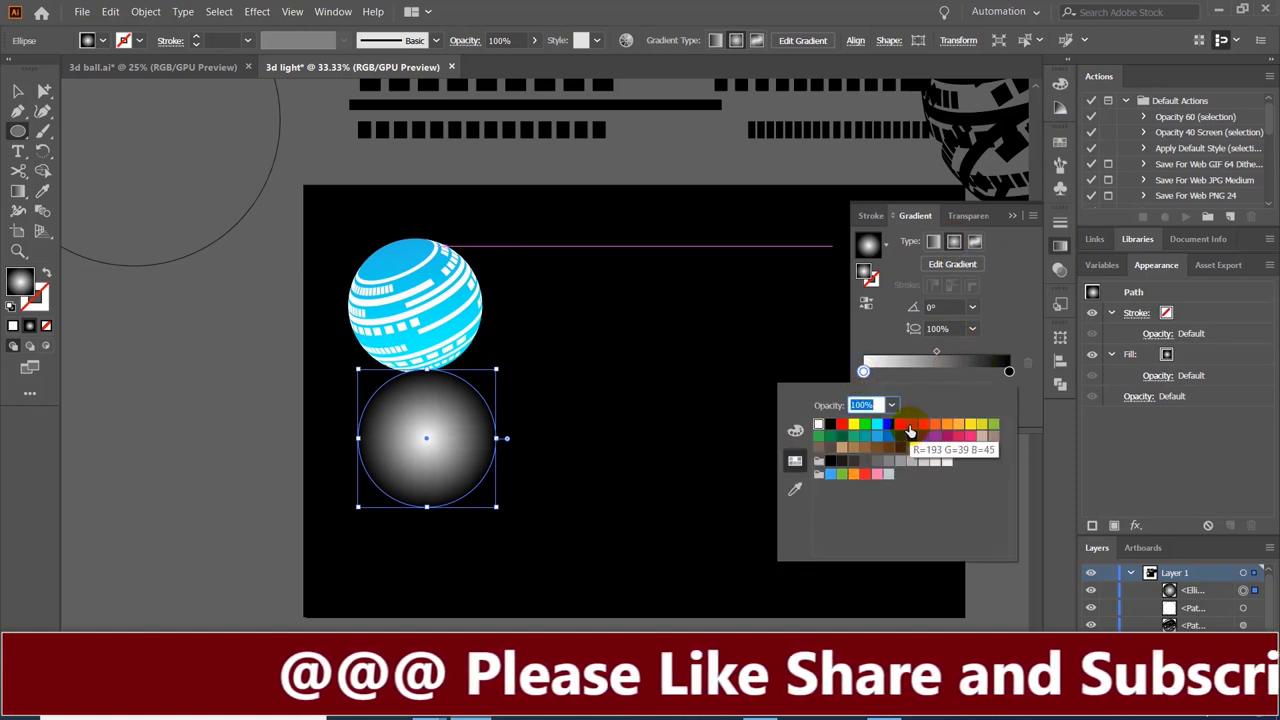
left_click(911, 426)
left_click(1009, 373)
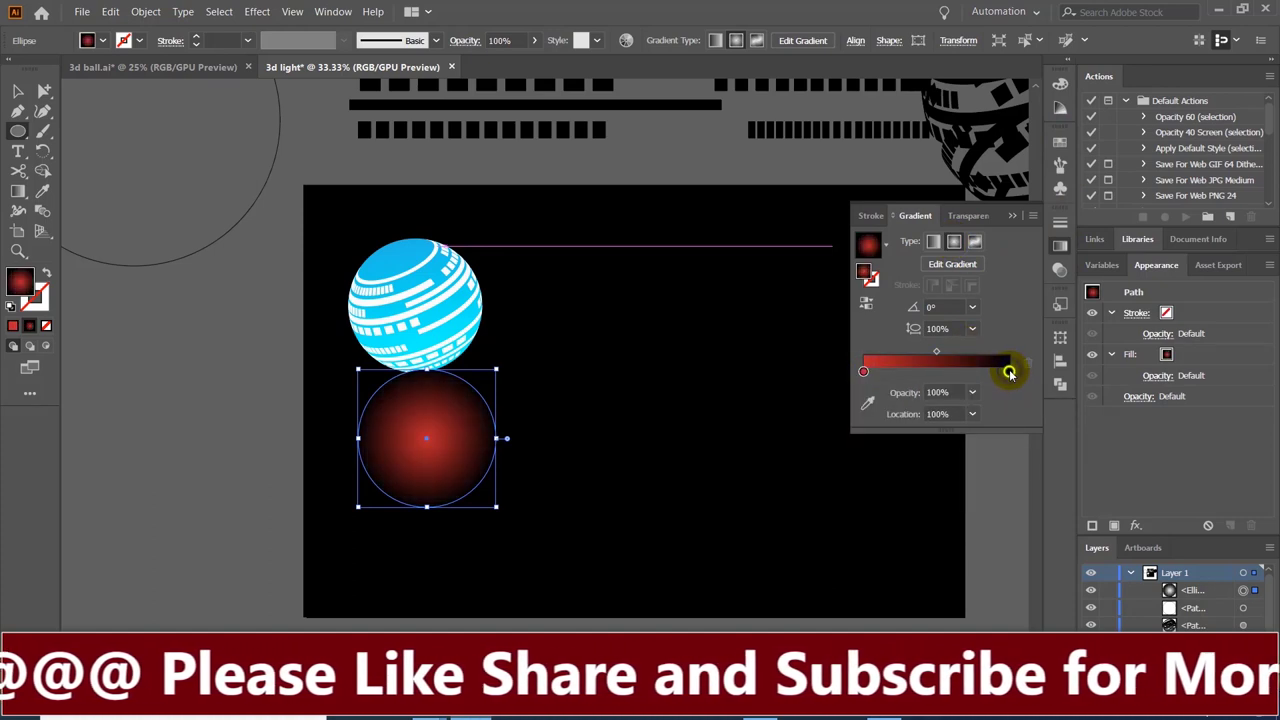
double_click(1009, 373)
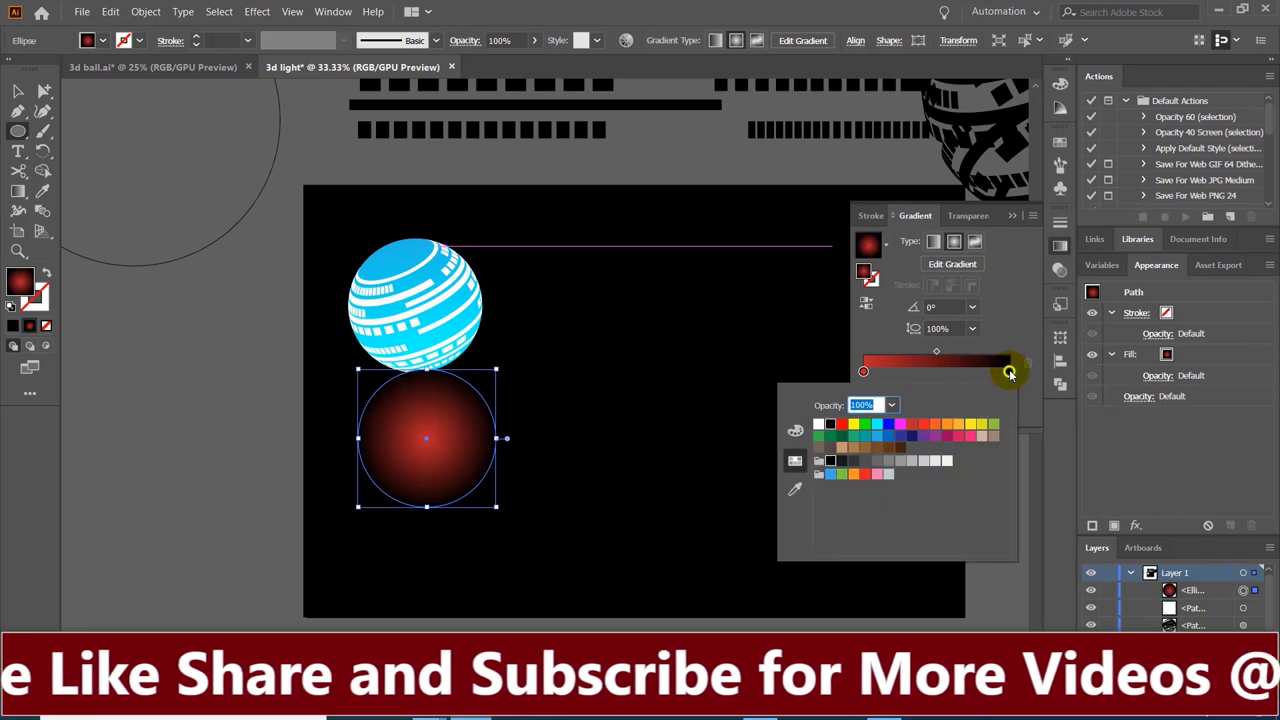
left_click(877, 428)
left_click(866, 376)
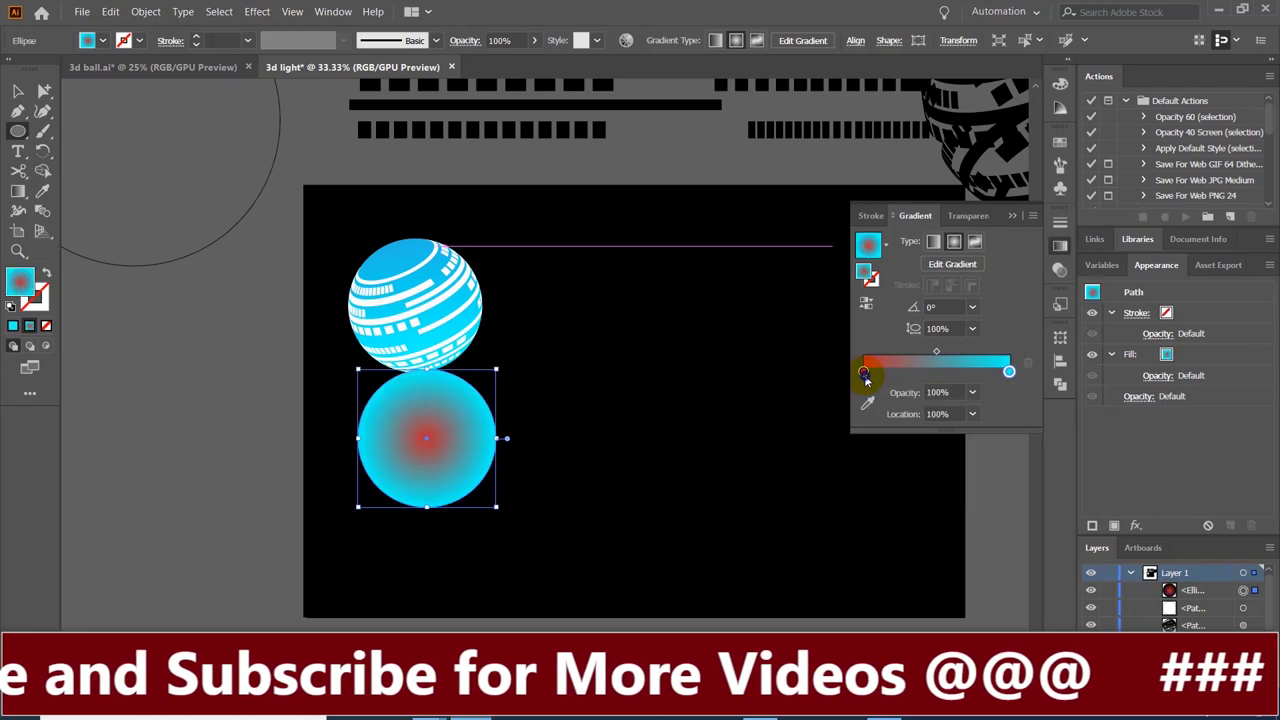
double_click(864, 372)
left_click(877, 424)
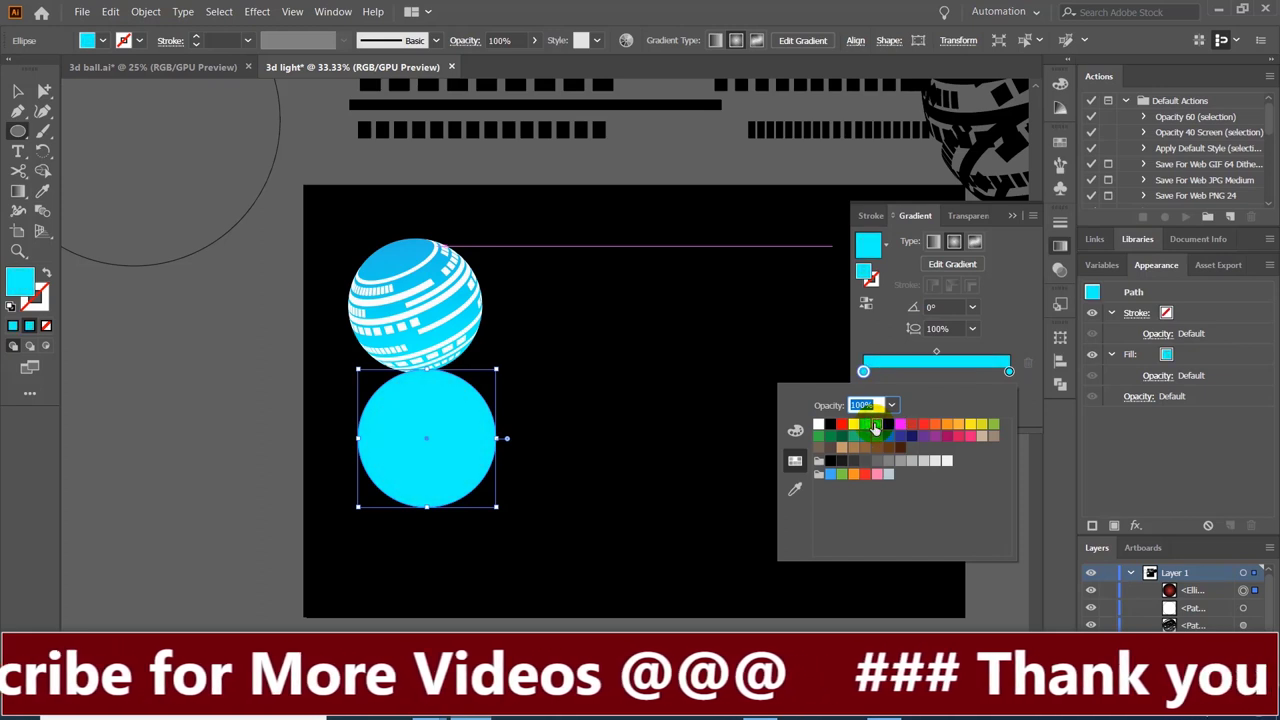
left_click(958, 379)
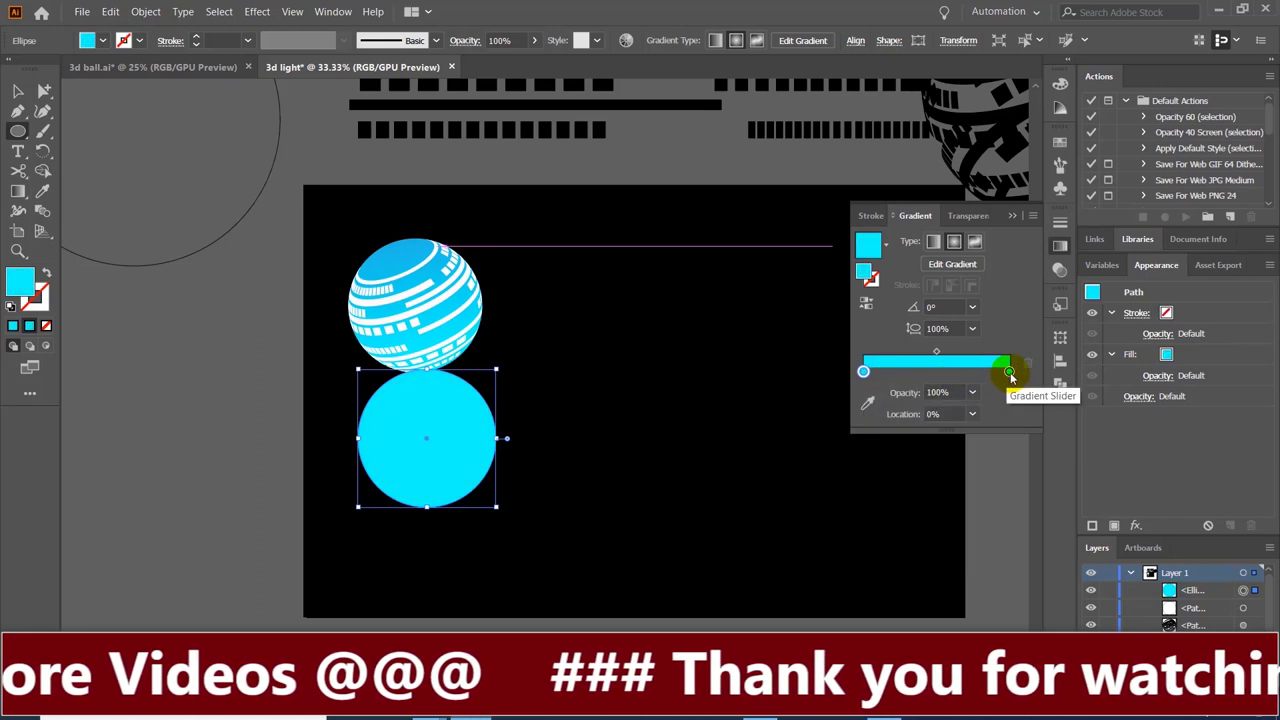
left_click(973, 393)
left_click(990, 414)
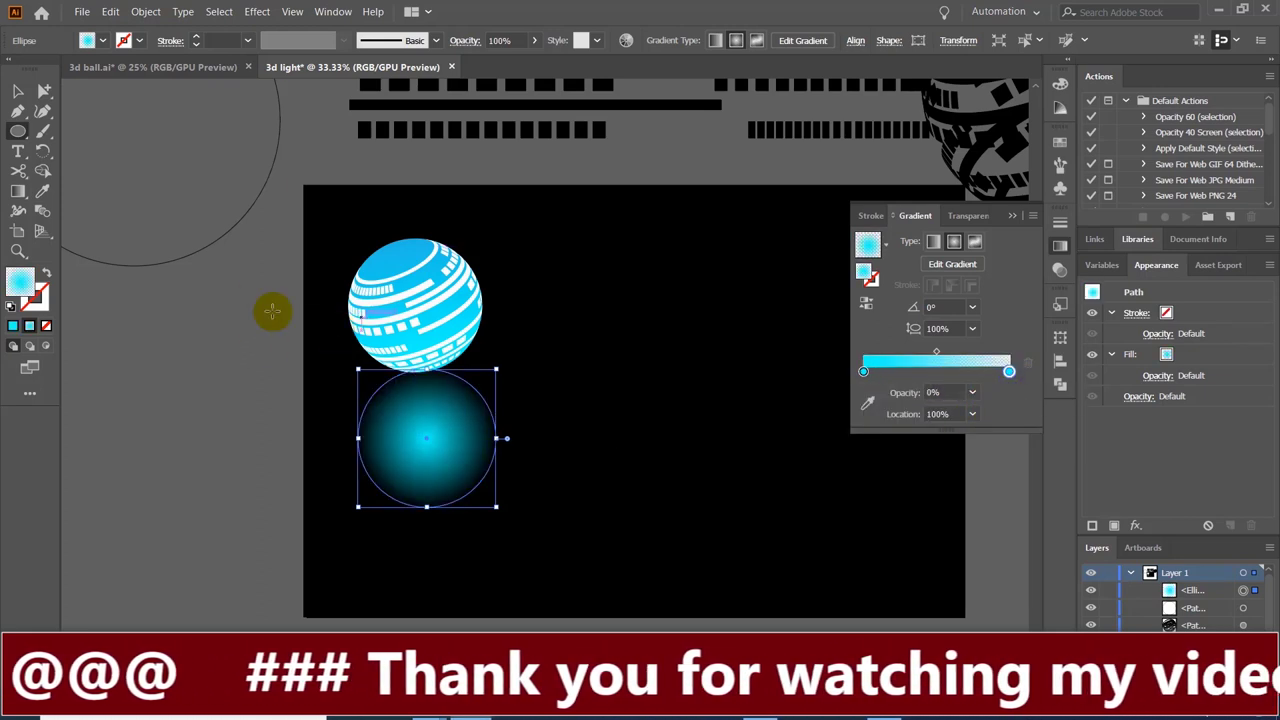
left_click(18, 91)
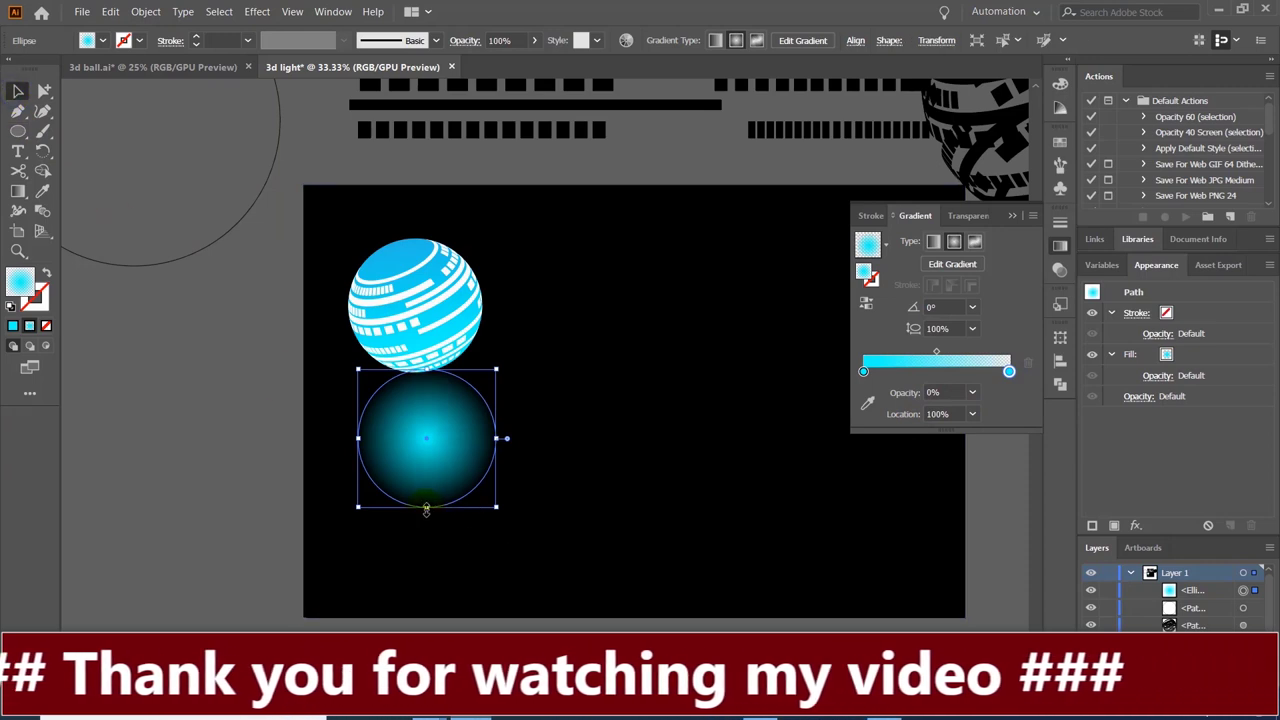
Step: Flatten the glow circle into a wide ellipse and move it up beneath the sphere
left_click_drag(427, 507, 430, 382)
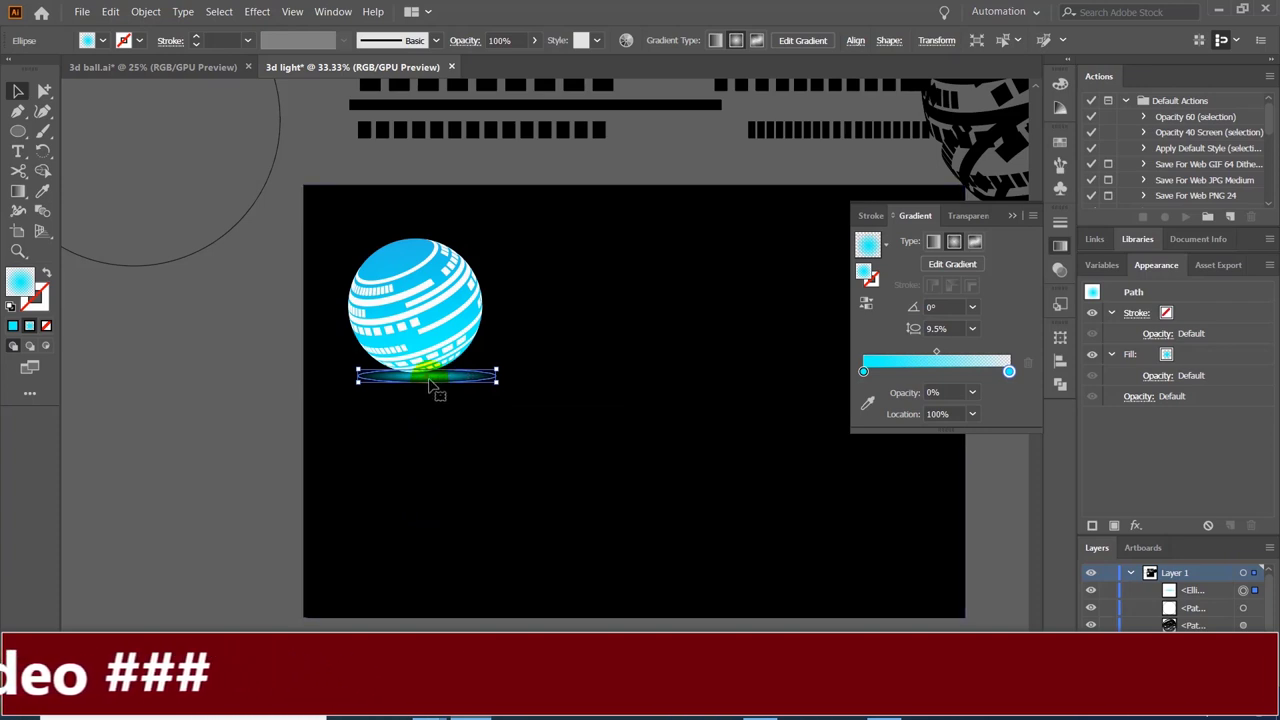
mouse_move(432, 388)
left_mouse_down()
mouse_move(500, 400)
mouse_move(462, 377)
mouse_move(508, 403)
left_mouse_up()
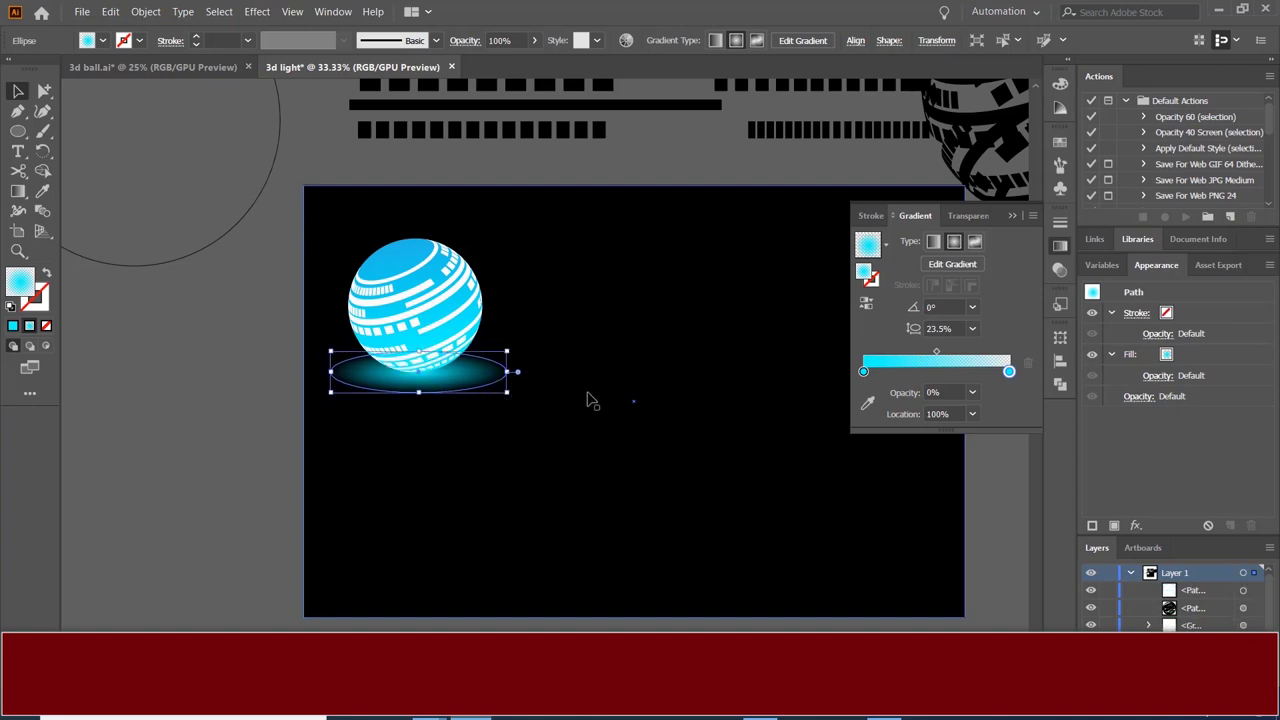
mouse_move(455, 381)
left_mouse_down()
mouse_move(457, 446)
mouse_move(533, 480)
mouse_move(543, 457)
left_mouse_up()
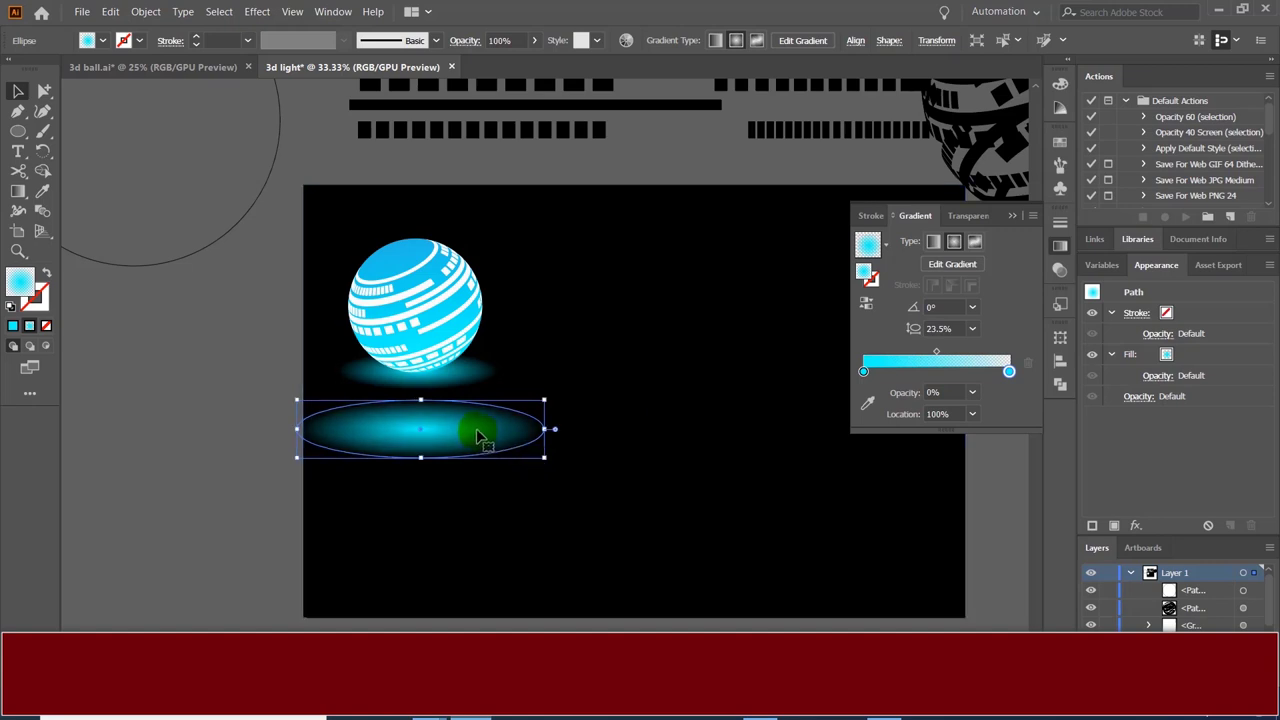
mouse_move(479, 415)
left_mouse_down()
mouse_move(491, 409)
mouse_move(478, 378)
left_mouse_up()
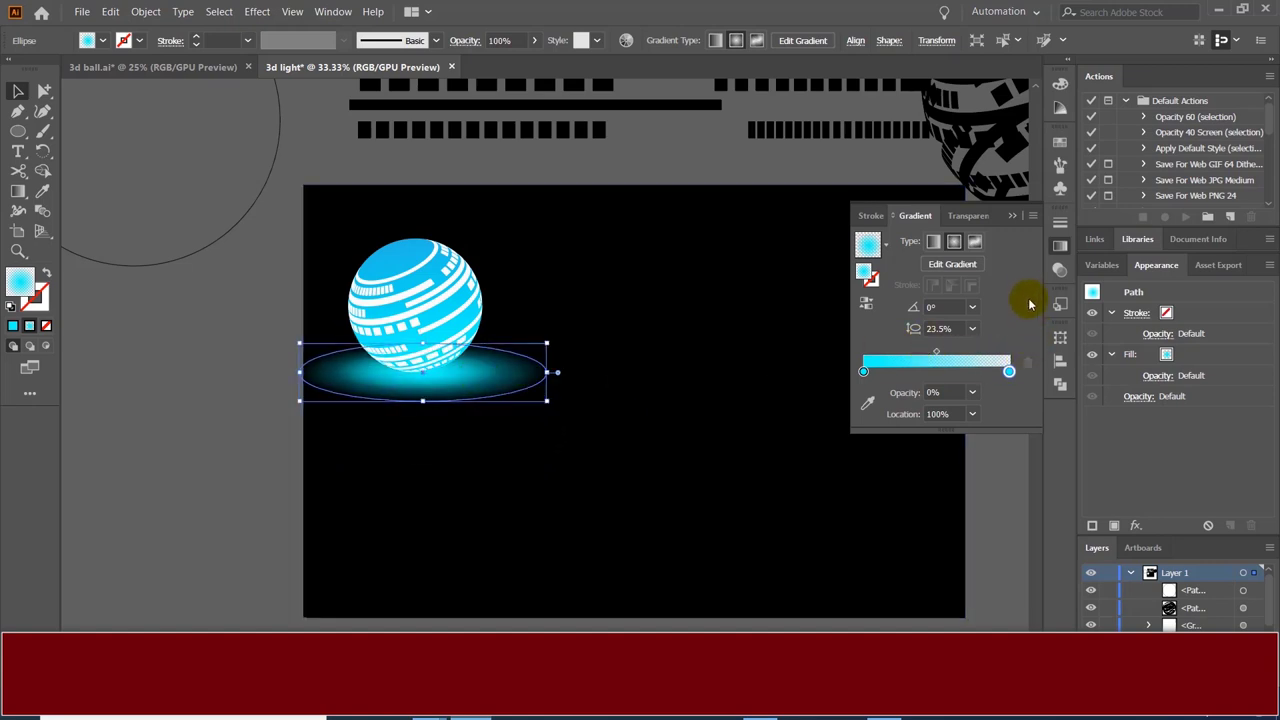
left_click(948, 220)
Step: Lower the glow's opacity to 69% and widen it slightly, keeping the background rectangle in place
left_click(968, 215)
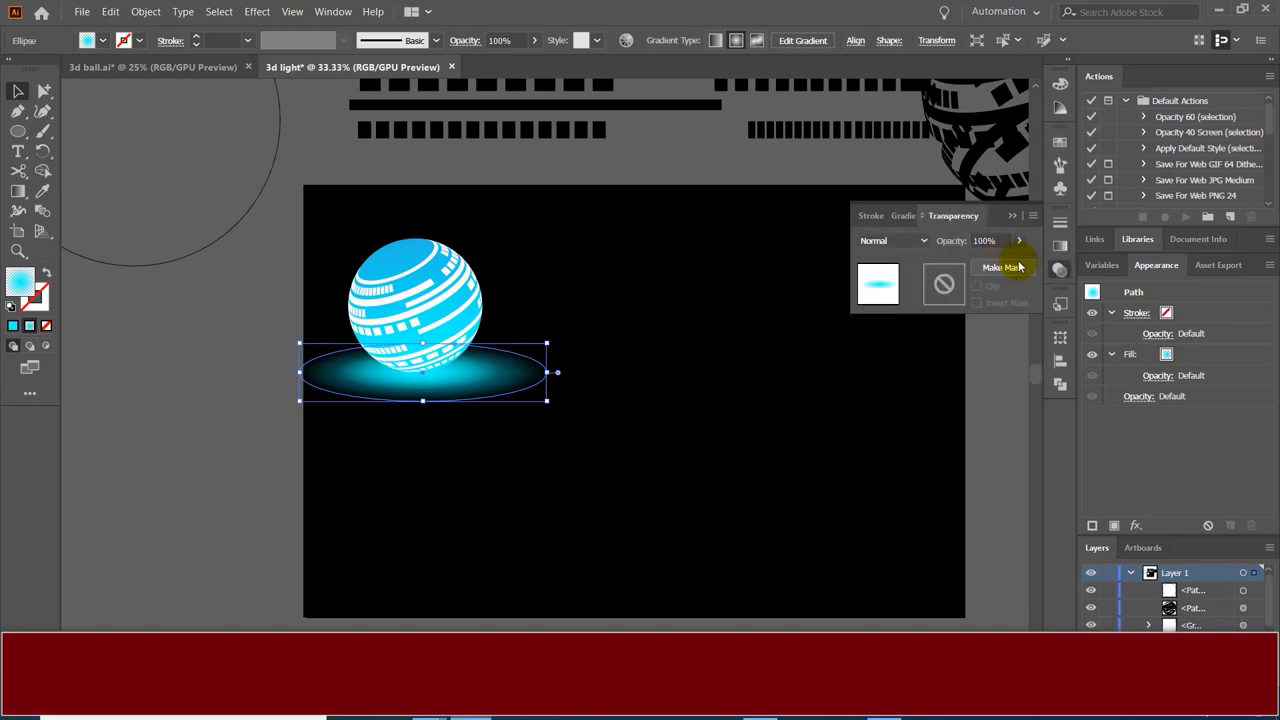
left_click_drag(1002, 271, 999, 271)
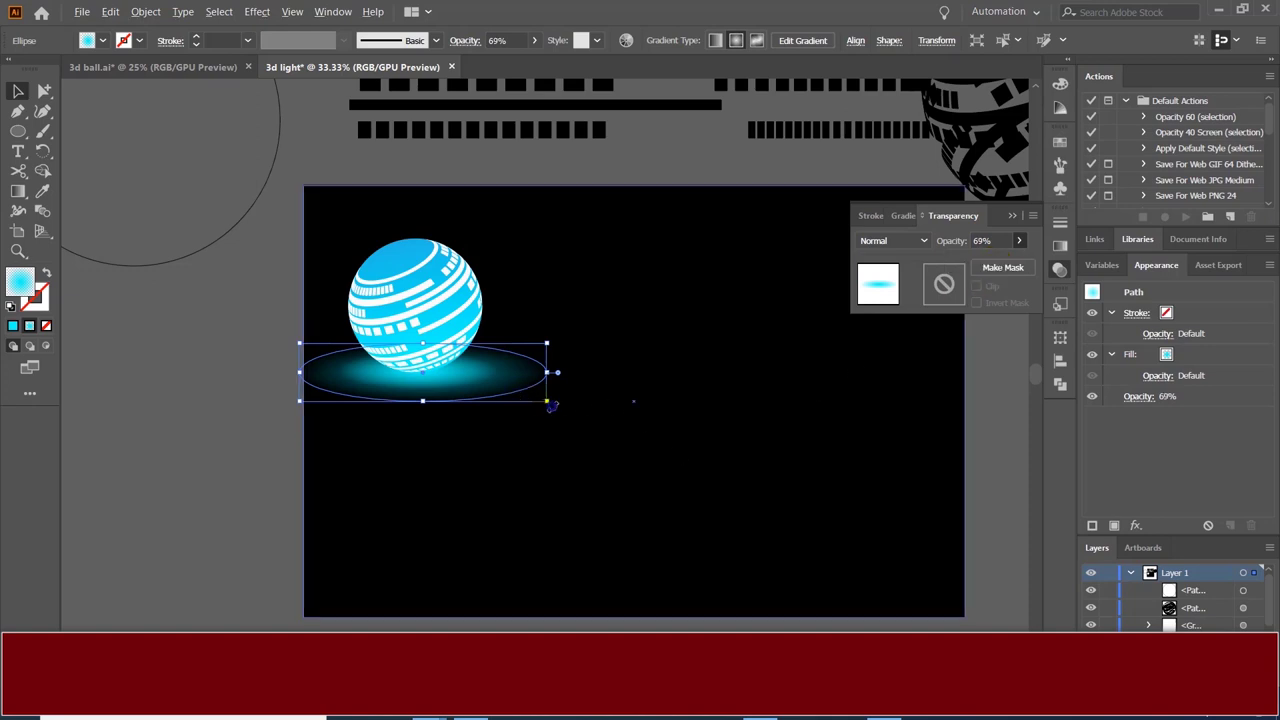
left_click_drag(546, 401, 553, 405)
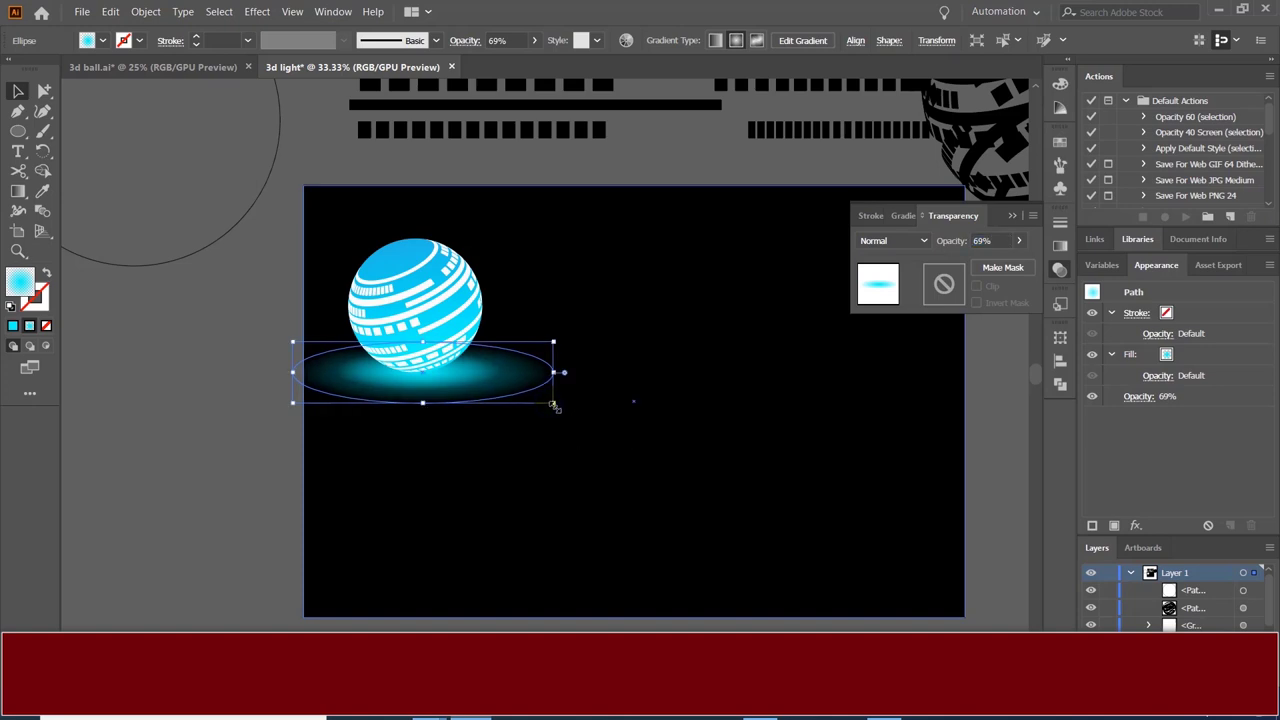
left_click(590, 460)
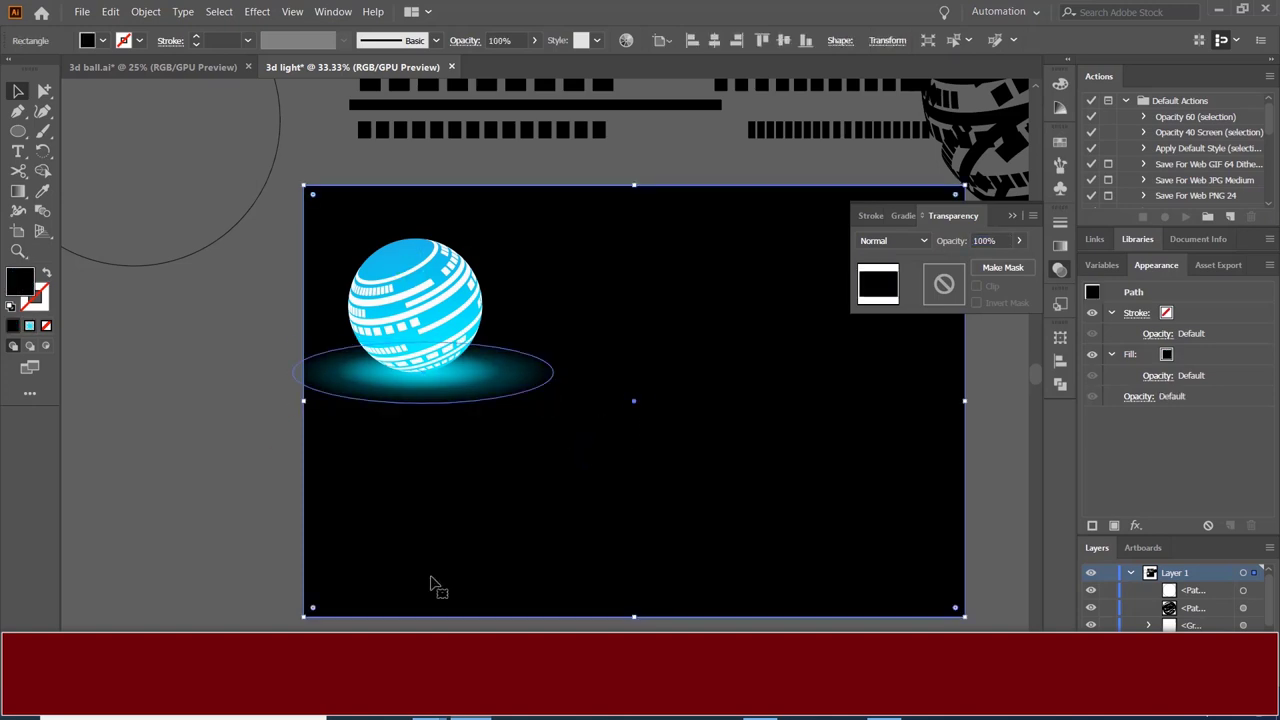
left_click_drag(575, 262, 586, 263)
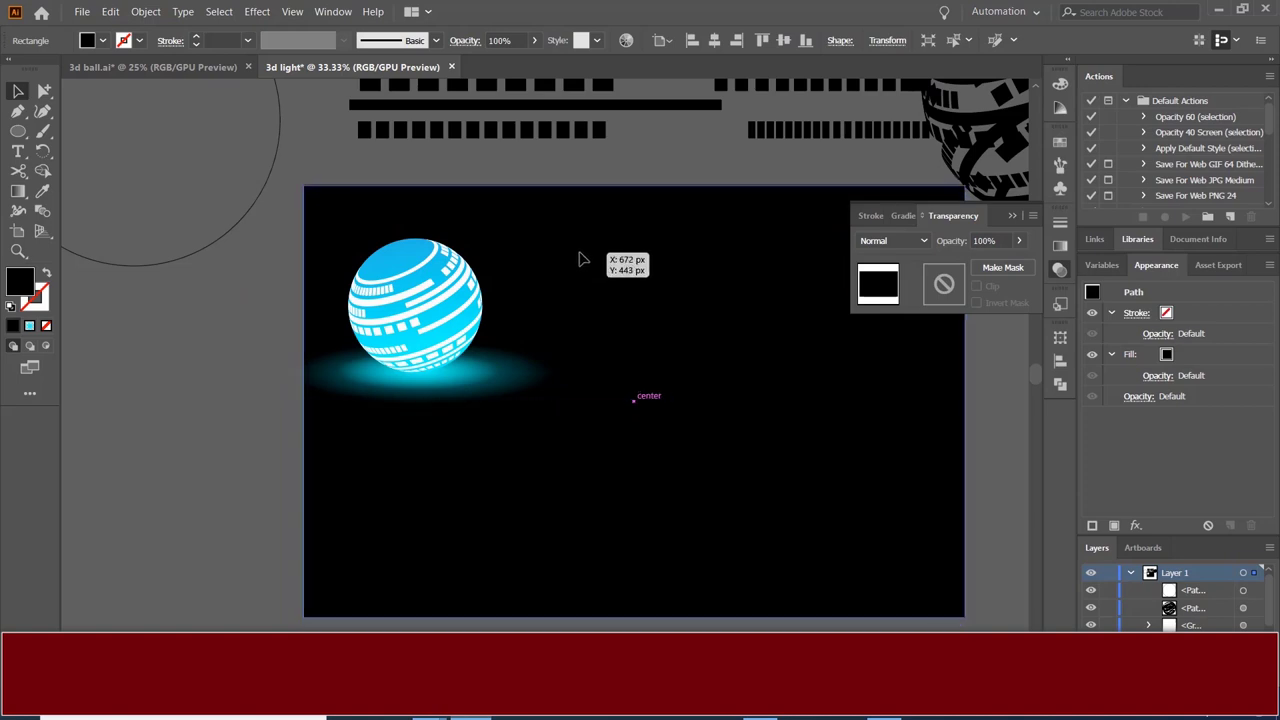
left_click_drag(586, 263, 578, 260)
key("ctrl+2")
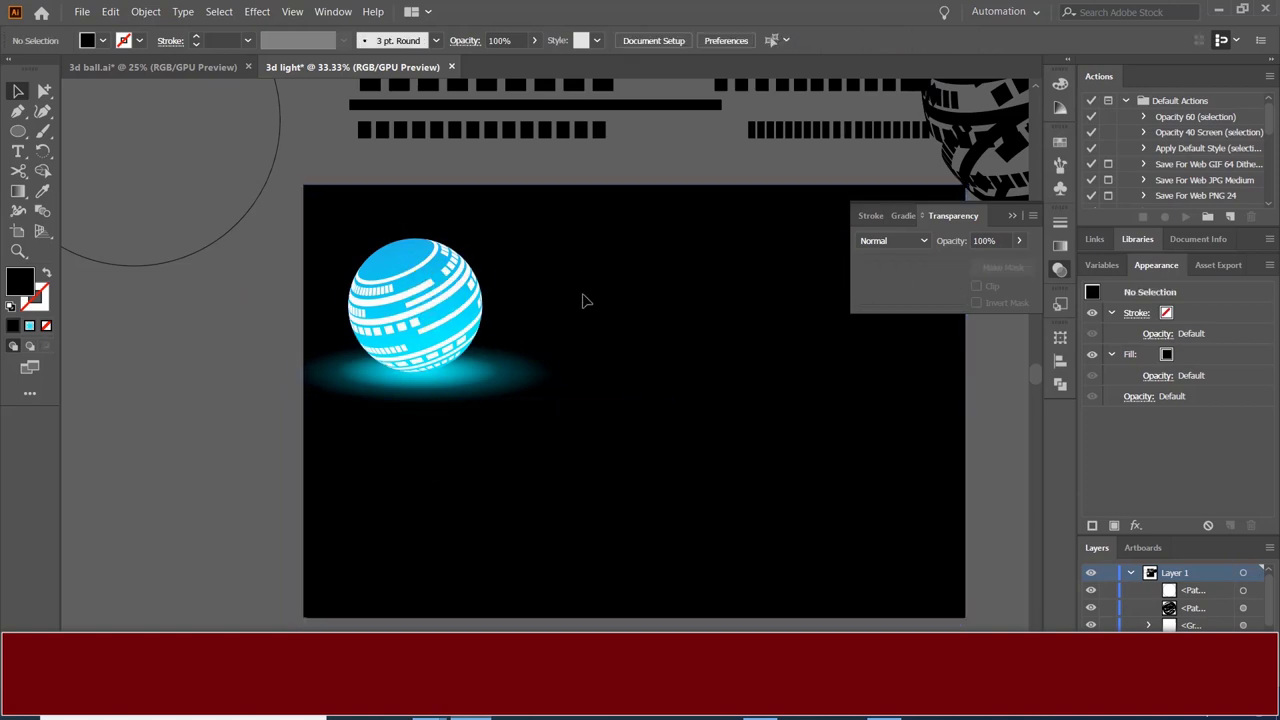
scroll(588, 350, "down", 1)
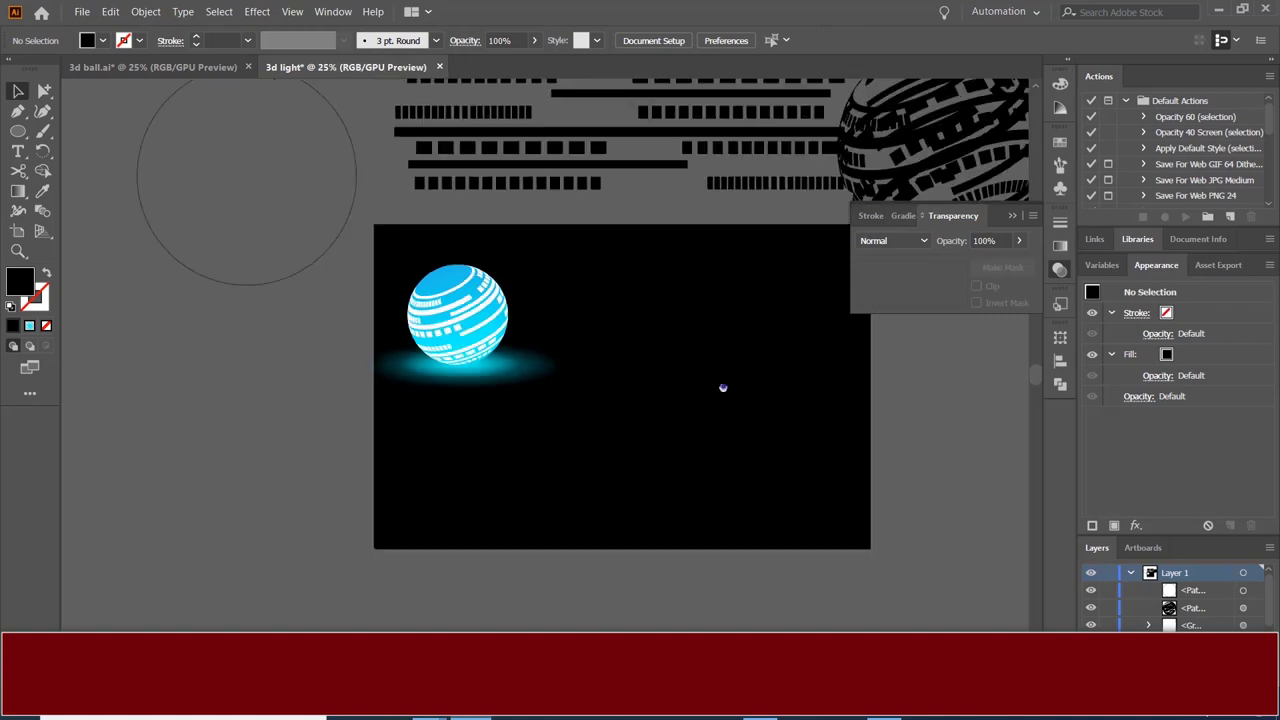
Step: Alt-drag a copy of the black striped sphere below the original
left_click_drag(723, 387, 567, 420)
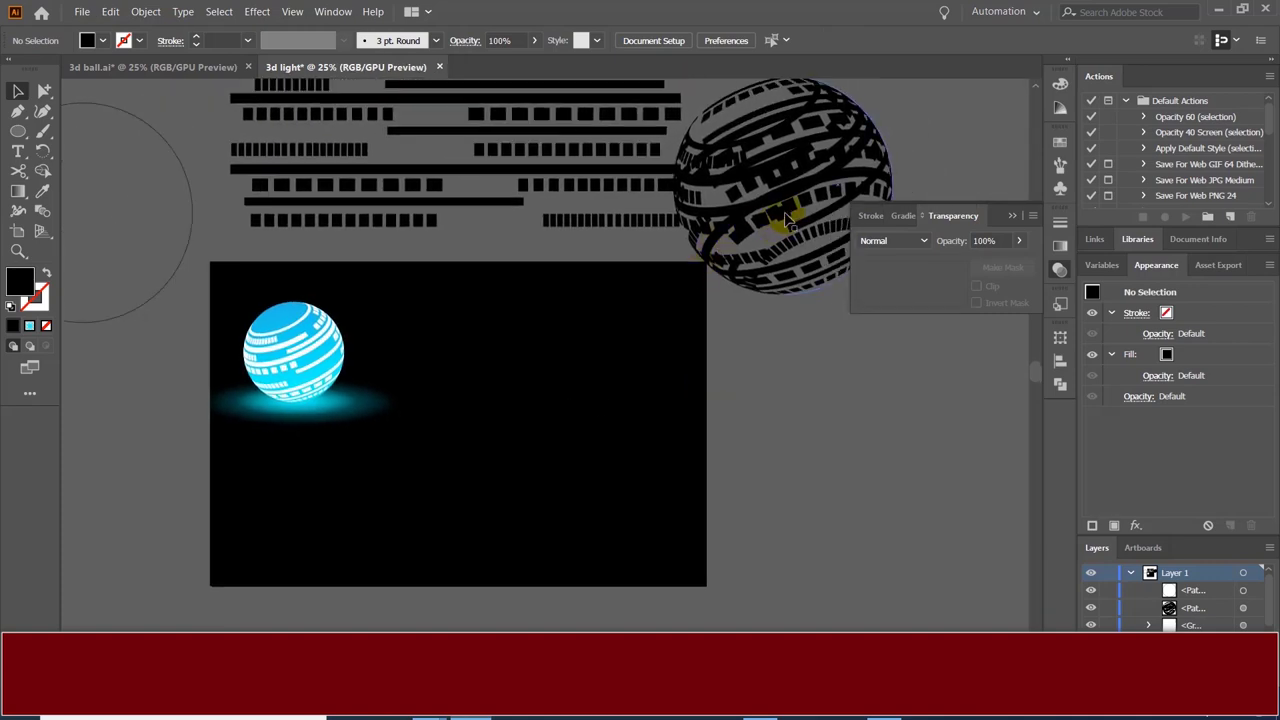
left_click_drag(787, 218, 903, 443)
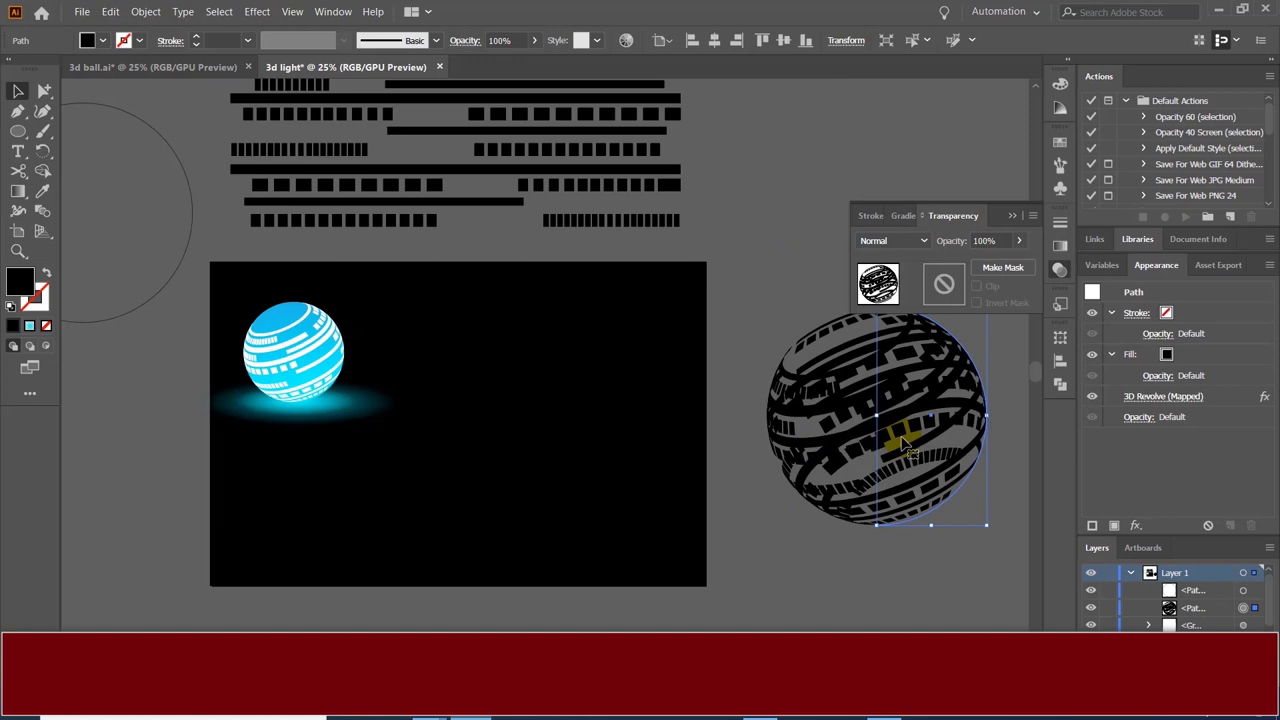
key("ctrl+z")
mouse_move(774, 254)
left_mouse_down()
mouse_move(603, 437)
mouse_move(908, 490)
left_mouse_up()
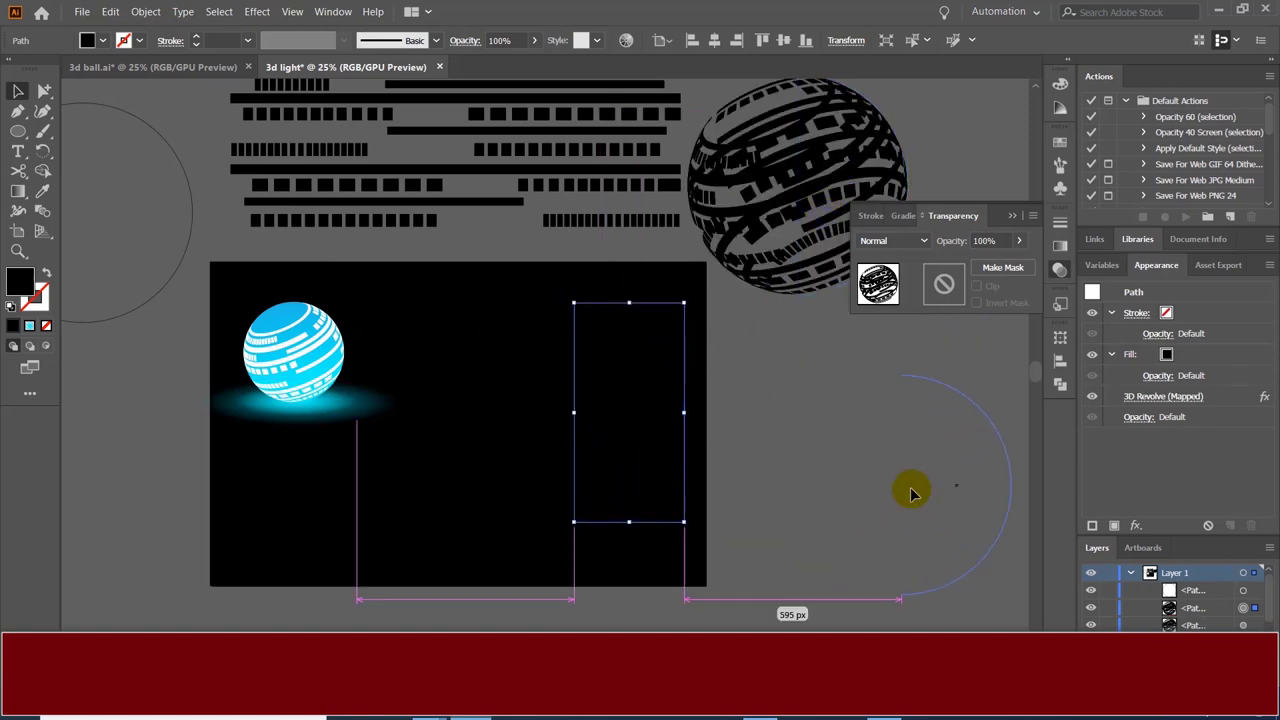
Step: Expand the copy's 3D appearance and convert it into a clip group
right_click(905, 492)
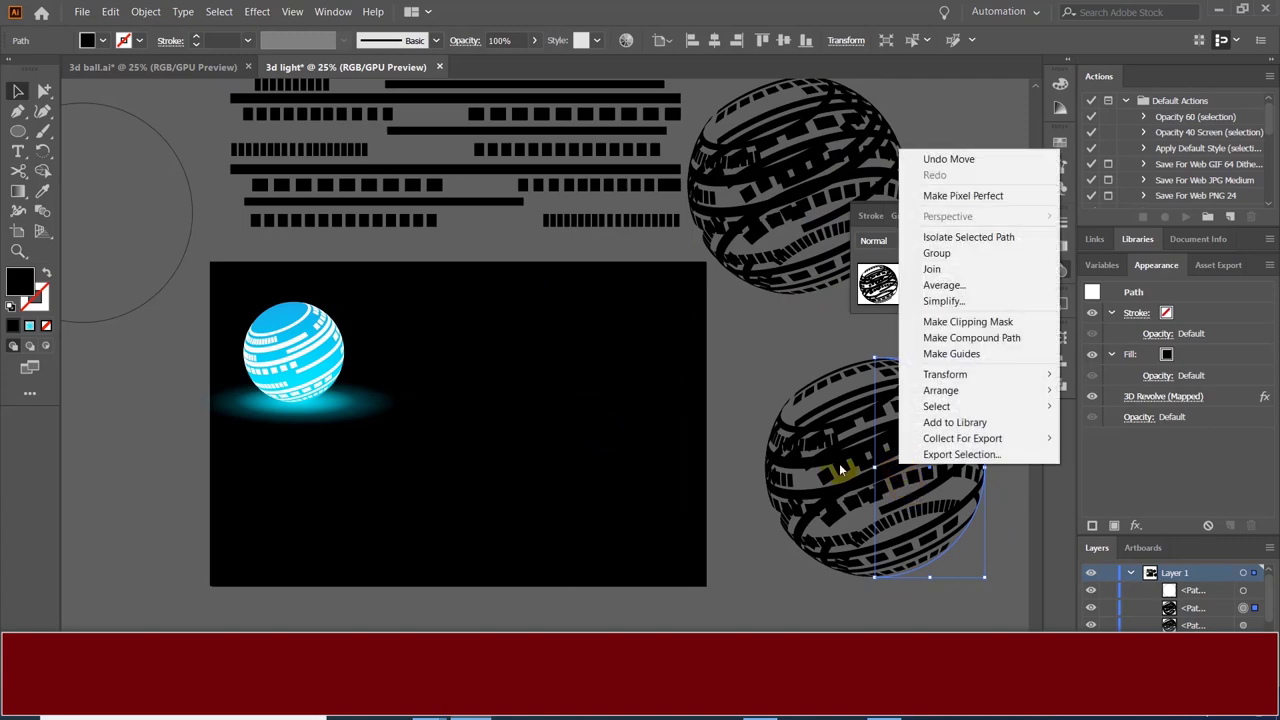
left_click(820, 600)
left_click(44, 91)
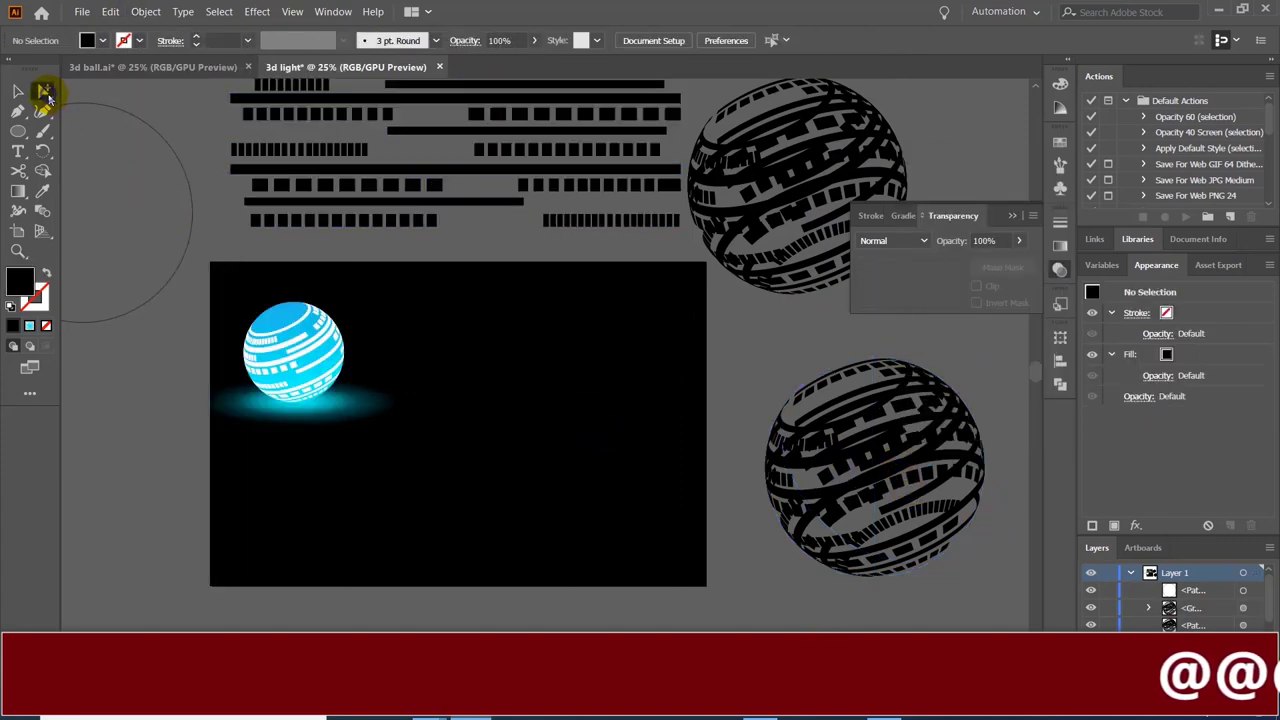
left_click(789, 398)
left_click(17, 92)
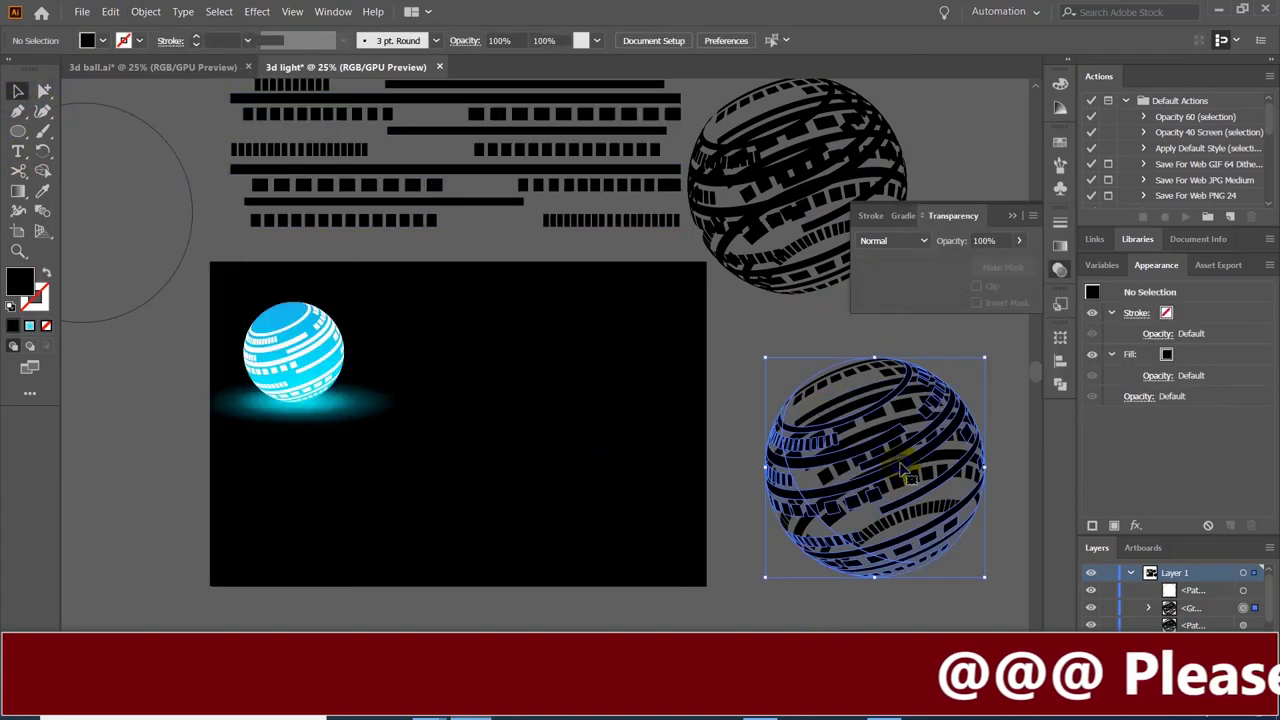
right_click(900, 543)
left_click(943, 331)
mouse_move(904, 483)
left_mouse_down()
mouse_move(843, 548)
mouse_move(707, 535)
mouse_move(909, 486)
mouse_move(743, 449)
left_mouse_up()
right_click(880, 228)
left_click(909, 343)
left_click(743, 449)
Step: Rotate the copy to tilt its stripes and set its fill to #FFFFFF
left_click(830, 428)
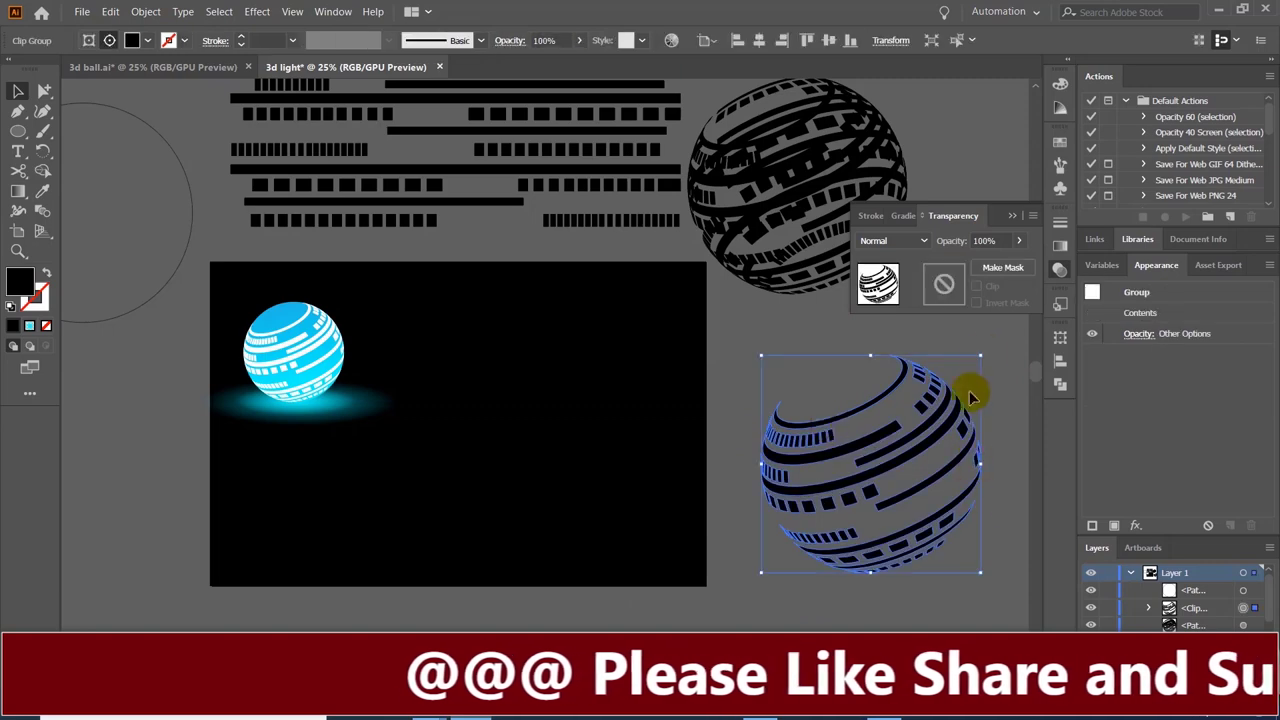
left_click_drag(971, 391, 971, 471)
left_click(897, 464)
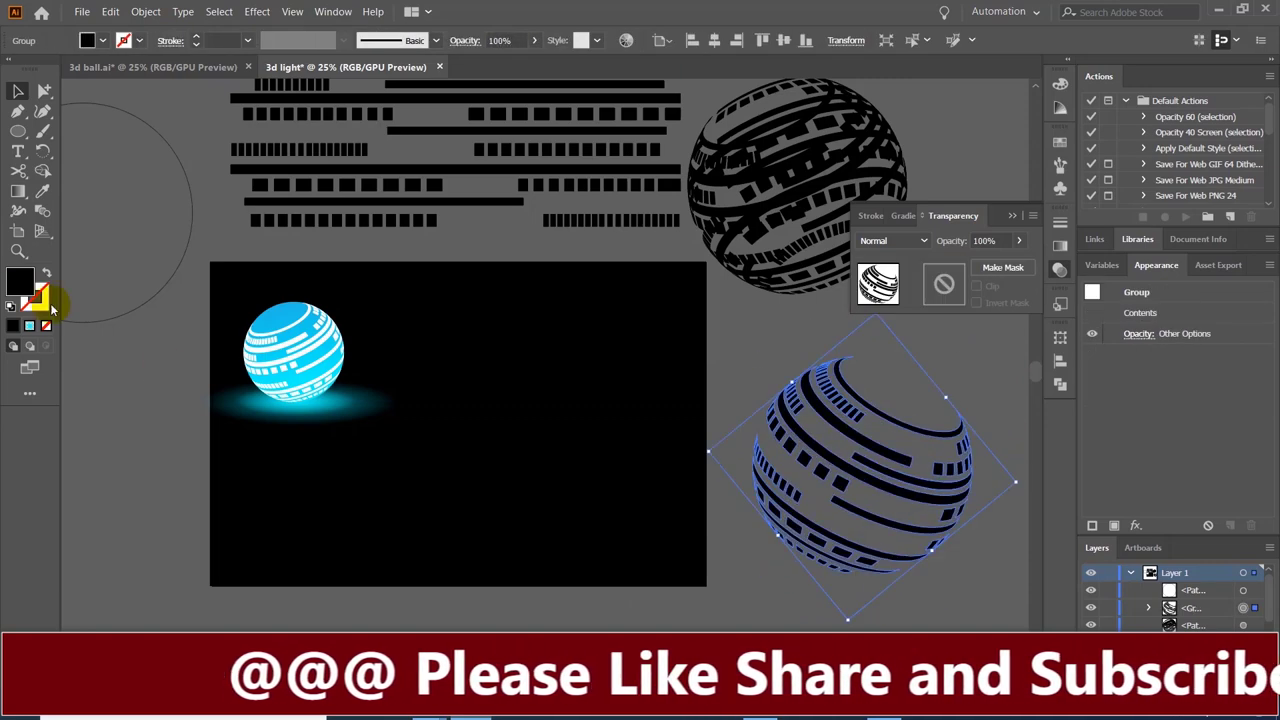
double_click(20, 283)
type("ffffff")
left_click(1223, 251)
left_click(918, 487)
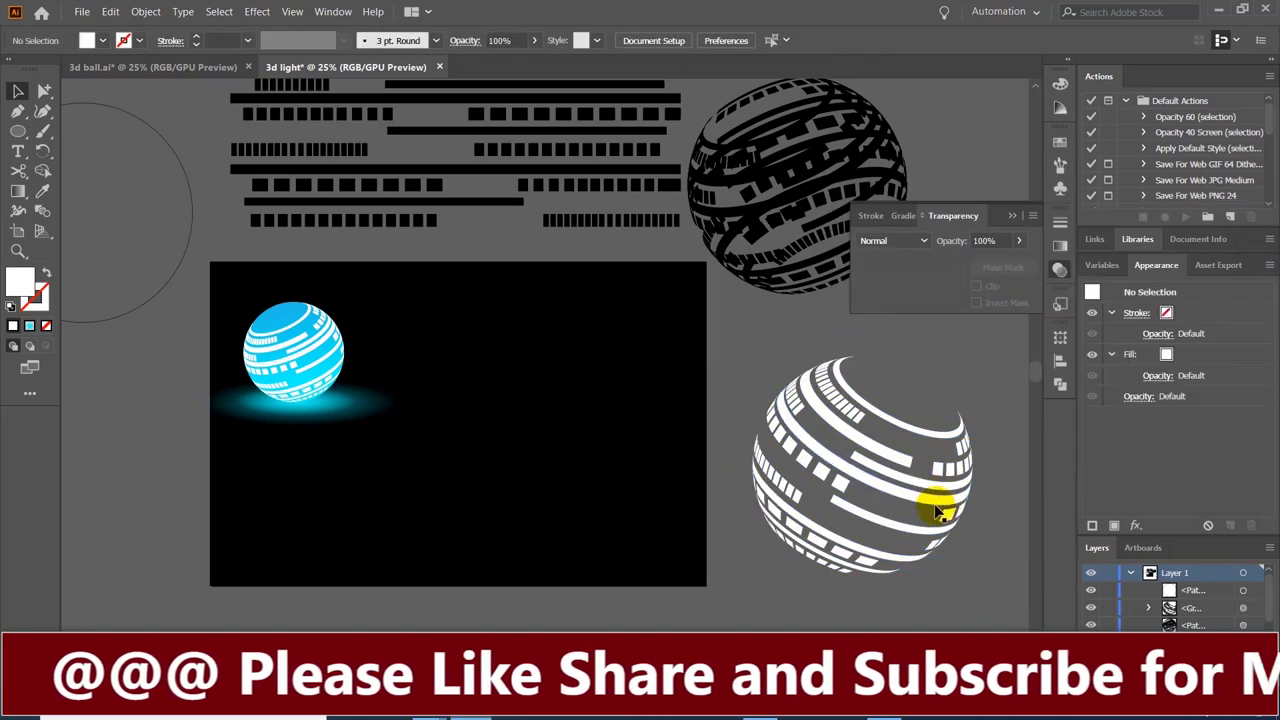
left_click_drag(918, 487, 892, 482)
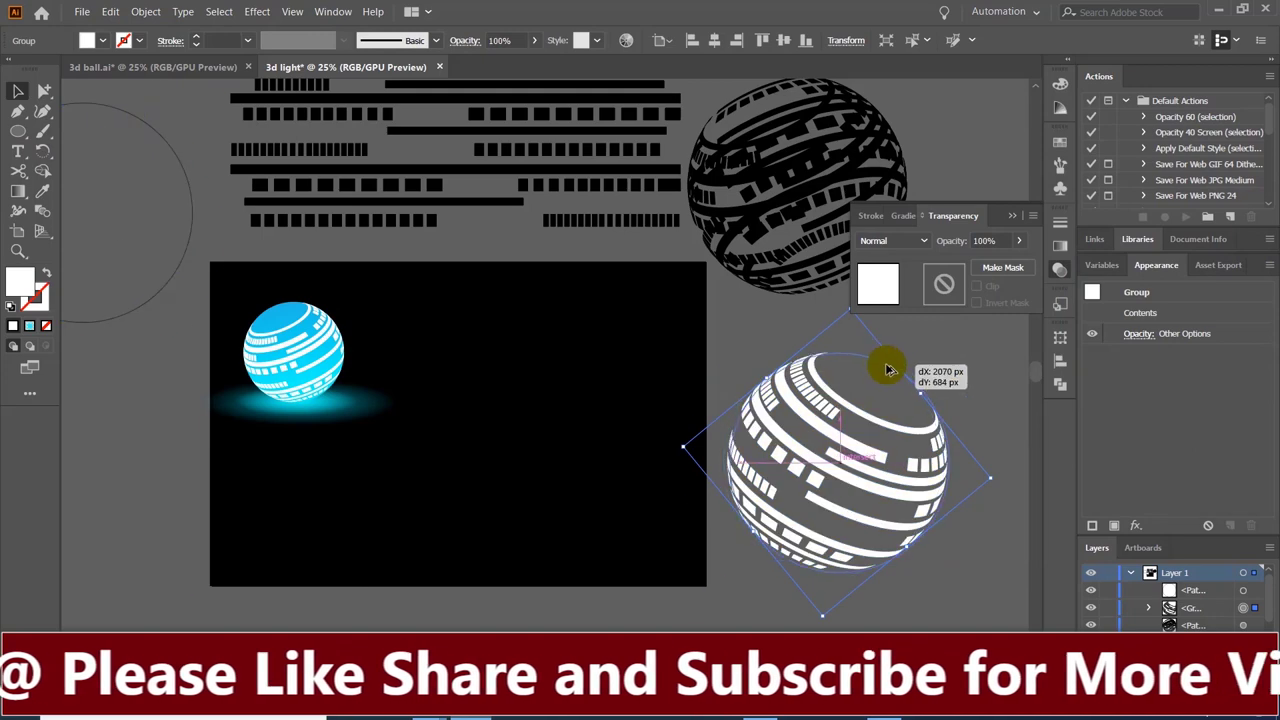
Step: Select the white sphere's circle and give it a gradient fill with an opaque end stop
left_click(914, 471)
left_click(899, 371)
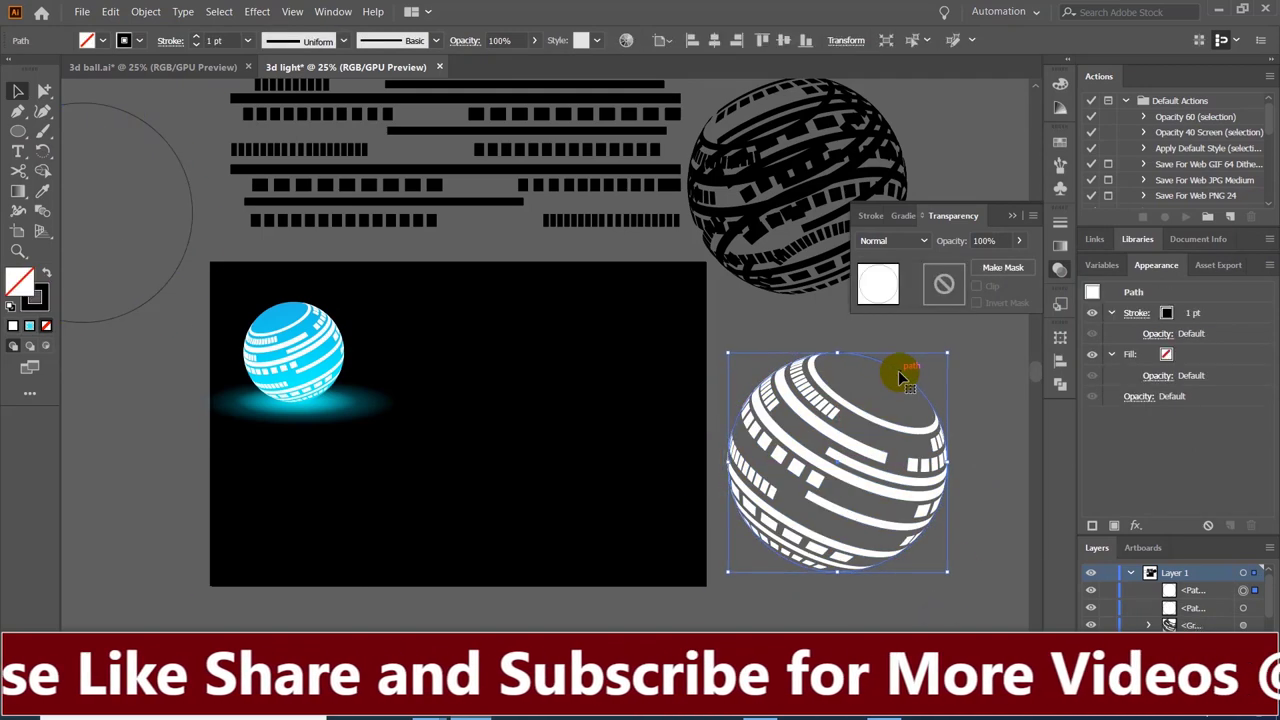
left_click_drag(898, 371, 896, 370)
left_click(29, 325)
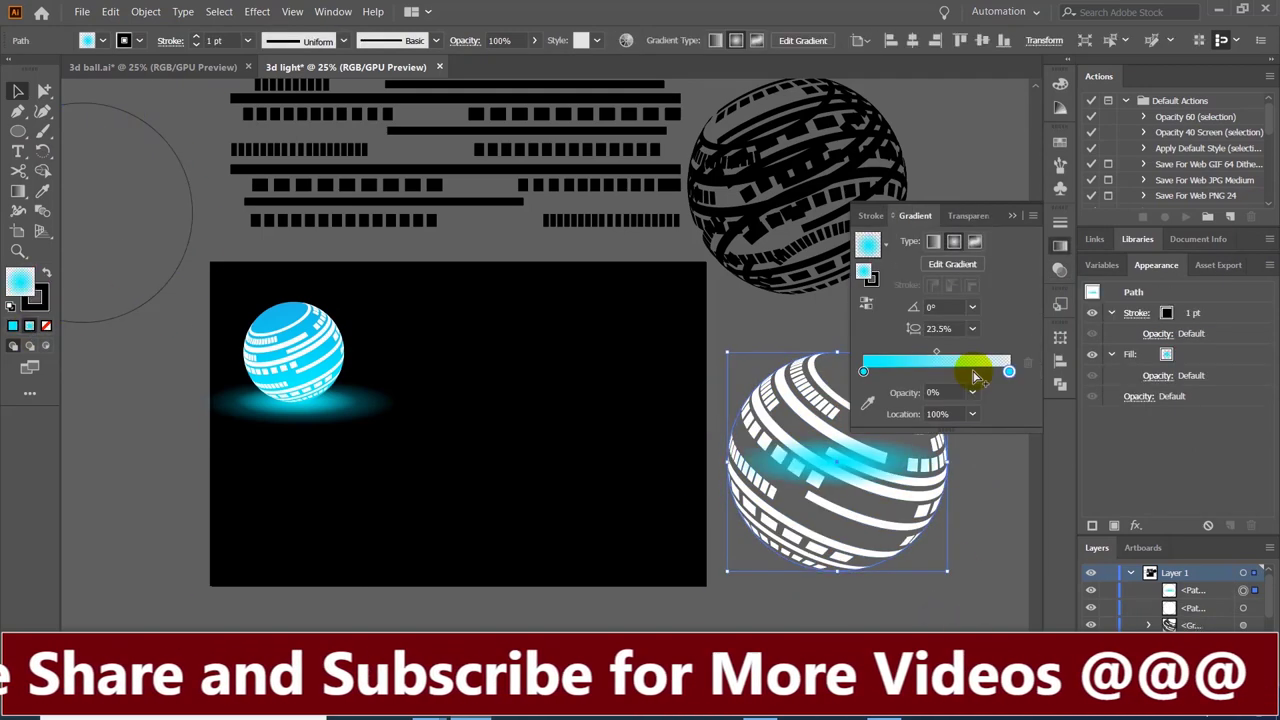
left_click(972, 392)
left_click(990, 588)
Step: Set the gradient stops to red and yellow and make the gradient linear
double_click(867, 372)
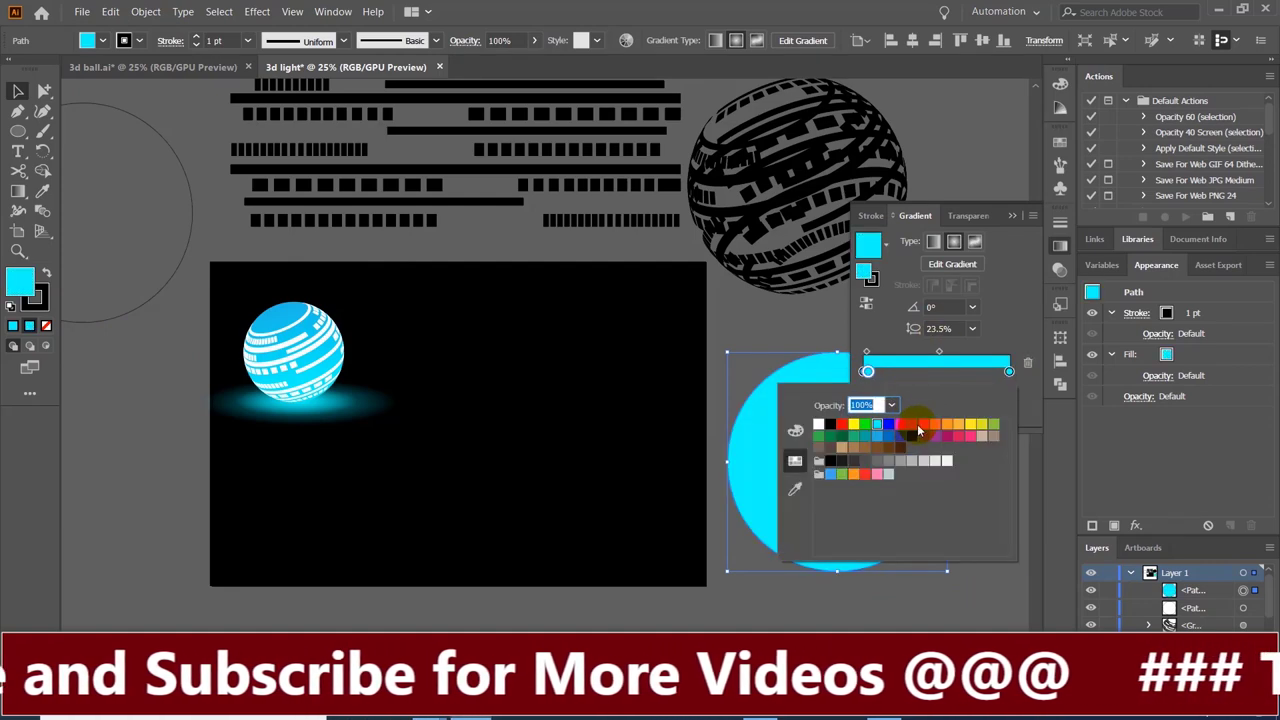
left_click(848, 423)
left_click(889, 372)
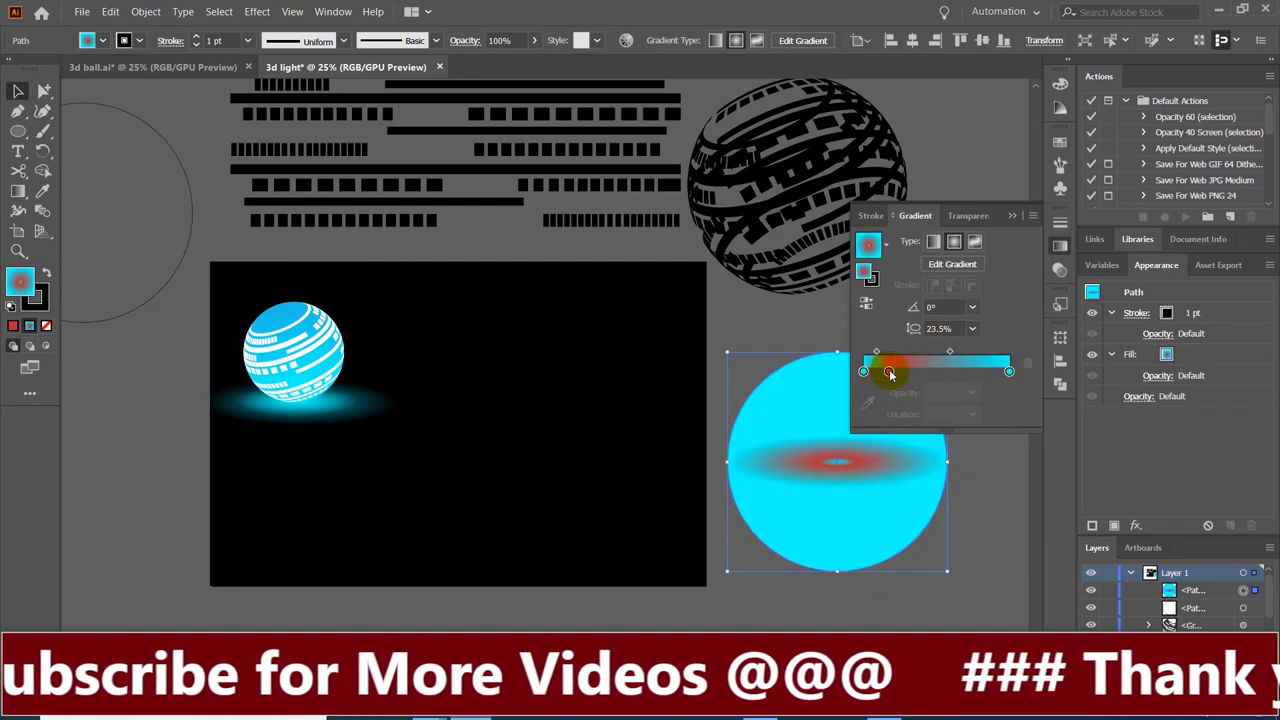
left_click_drag(889, 372, 864, 372)
double_click(864, 372)
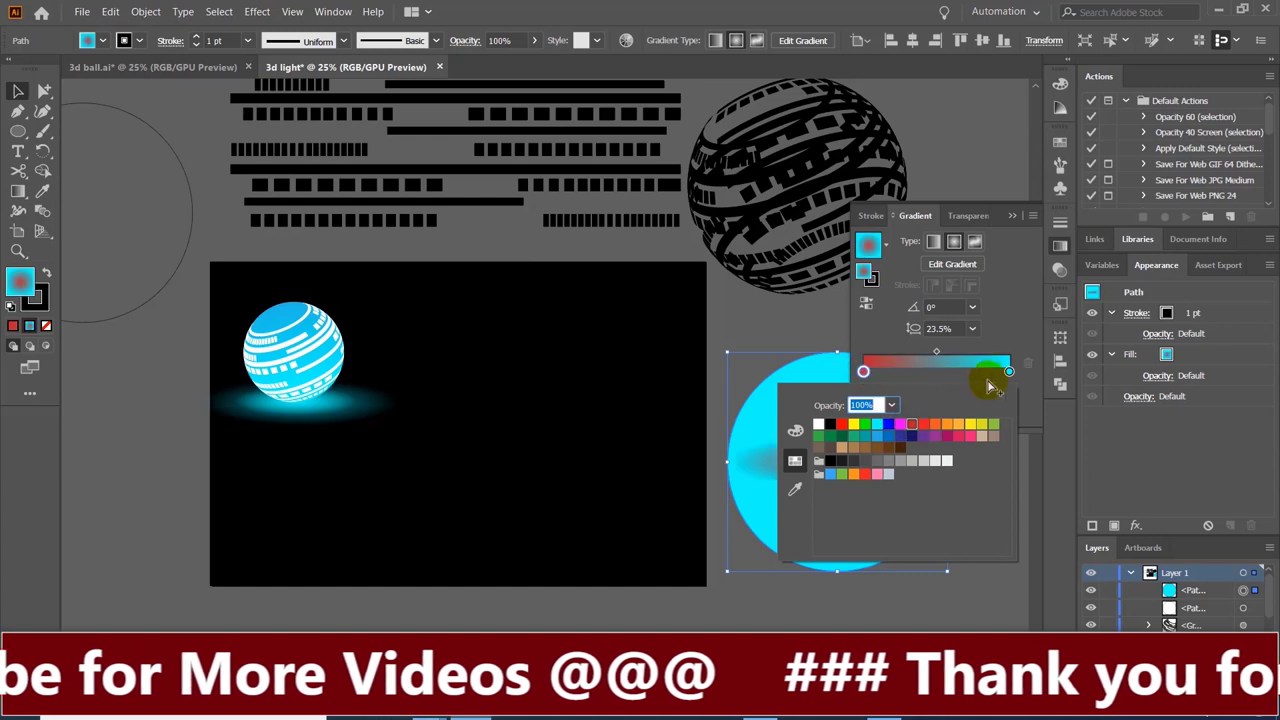
left_click(943, 432)
left_click(981, 425)
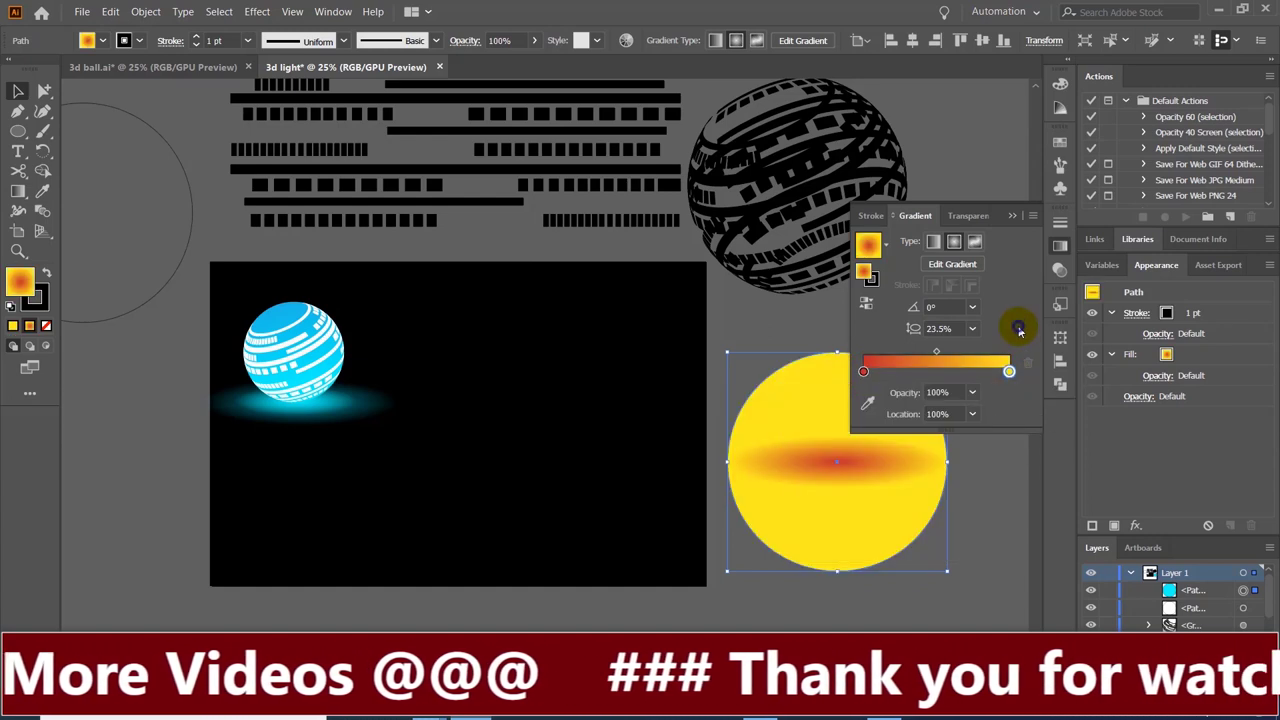
left_click(933, 241)
left_click(955, 440)
Step: Redraw the gradient diagonally across the circle with the Gradient tool (G)
key("g")
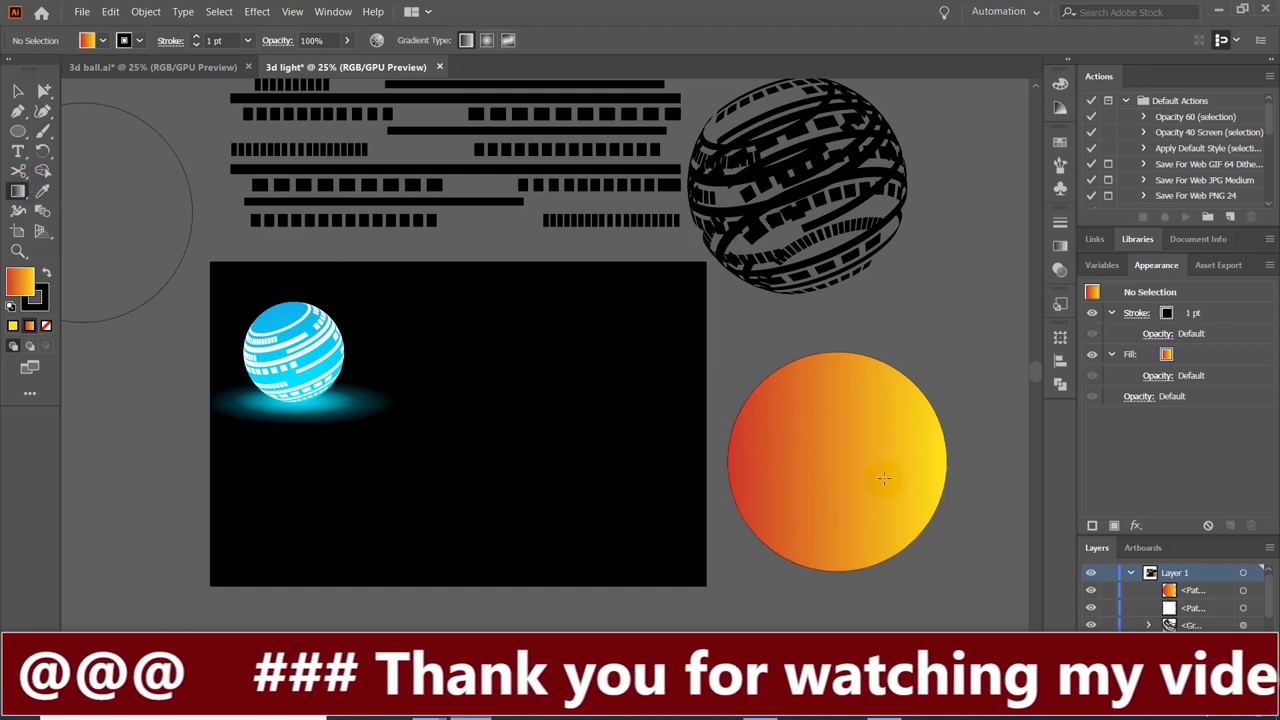
left_click(931, 560)
mouse_move(937, 574)
left_mouse_down()
mouse_move(724, 334)
mouse_move(903, 582)
left_mouse_up()
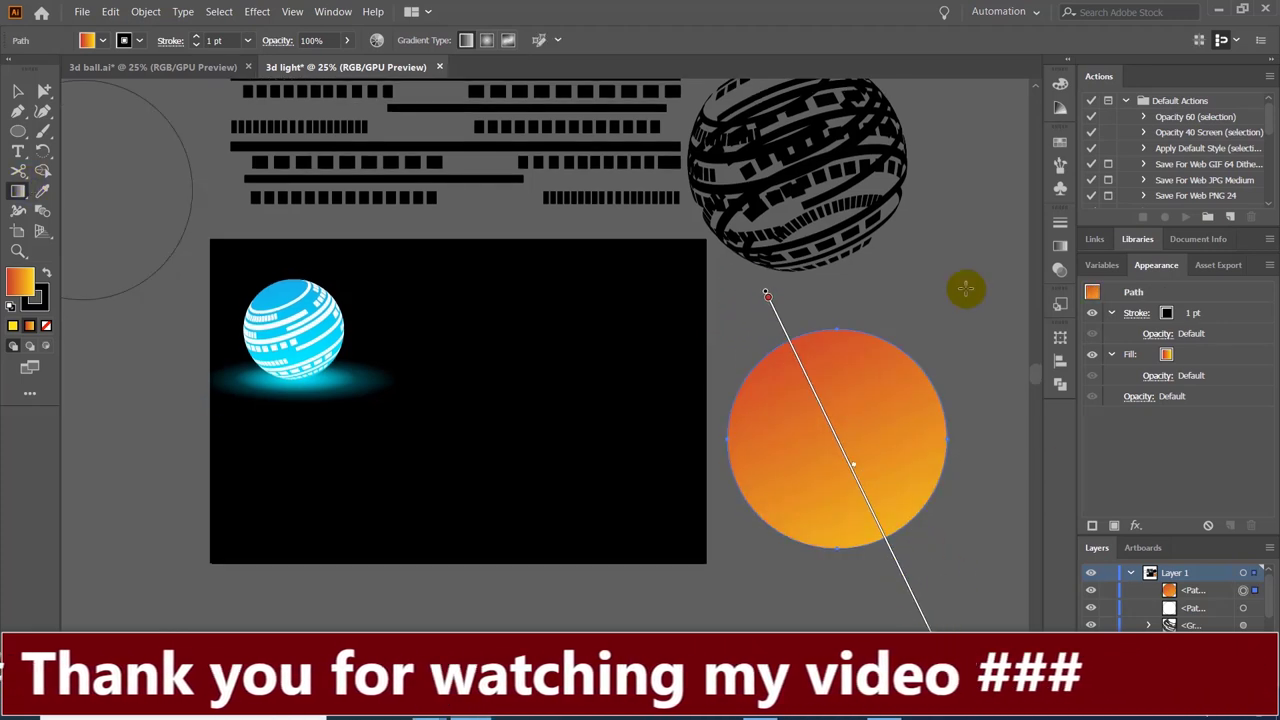
Step: Move the orange striped sphere onto the black artboard beside the blue one
key("v")
left_click(843, 299)
left_click(916, 428)
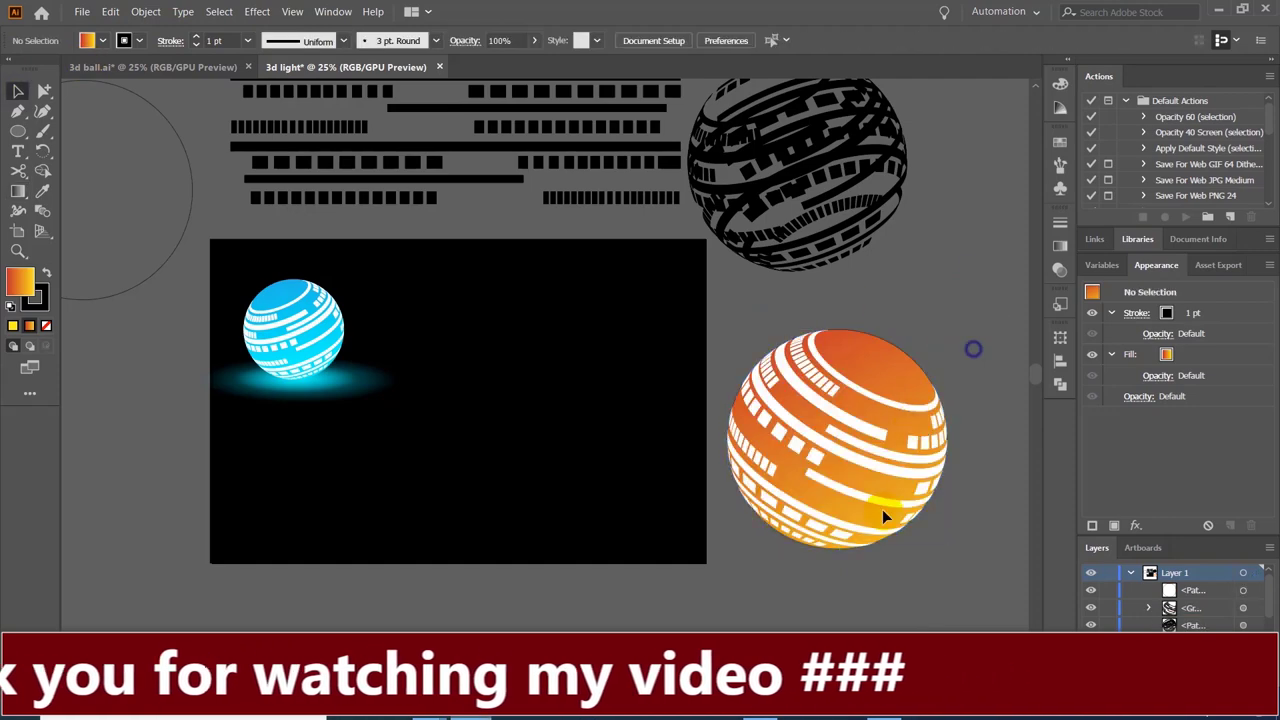
mouse_move(886, 517)
left_mouse_down()
mouse_move(663, 452)
mouse_move(686, 480)
left_mouse_up()
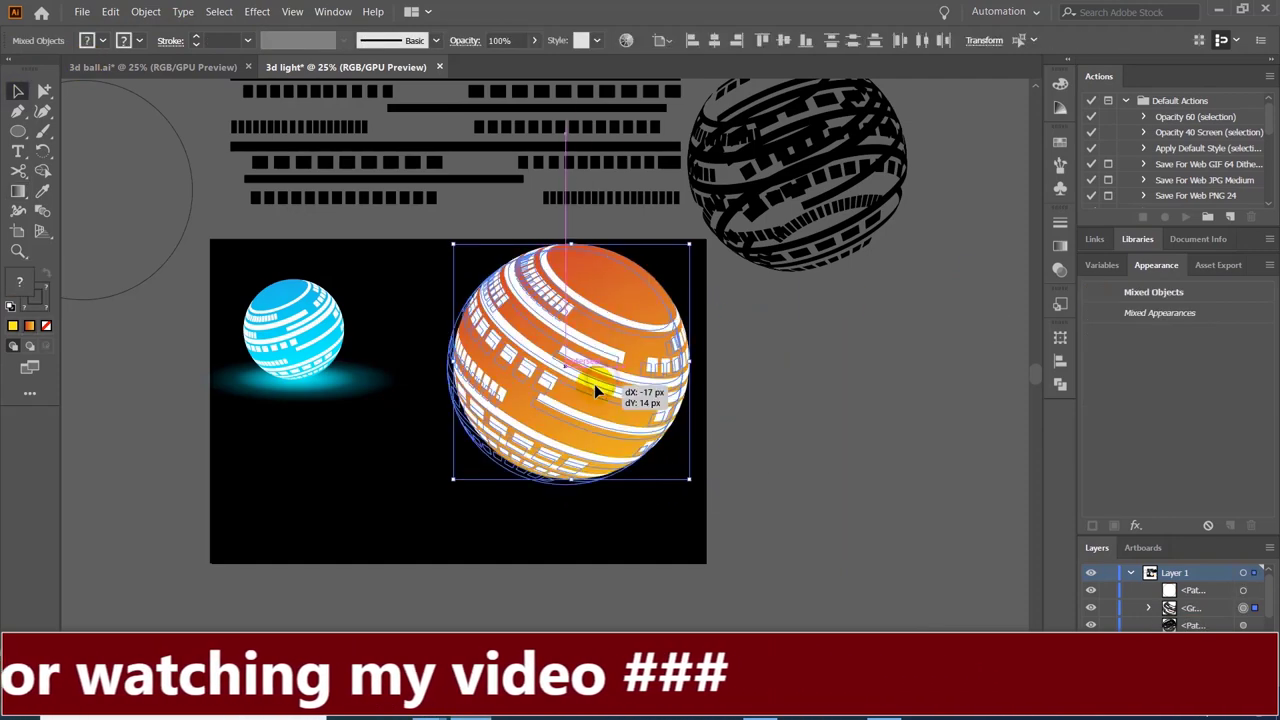
left_click(891, 494)
Step: Copy the cyan glow under the orange sphere and widen it to fit
left_click(298, 402)
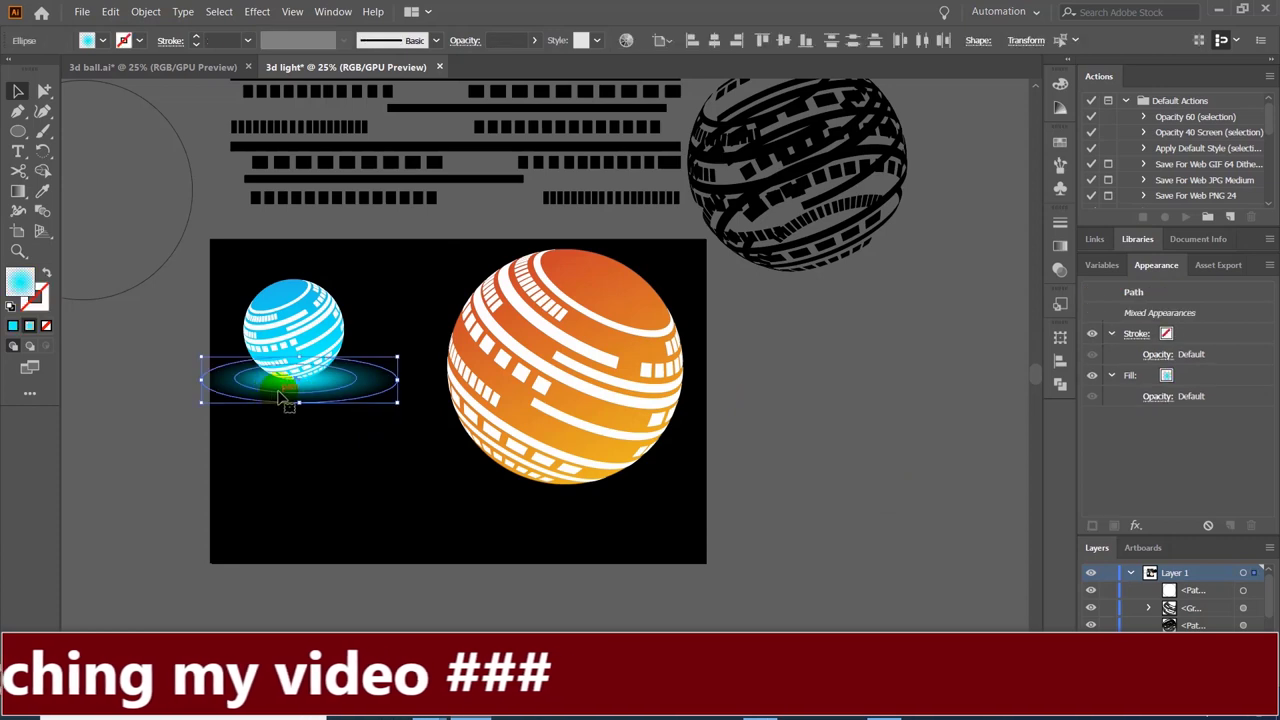
left_click_drag(298, 402, 505, 519)
left_click_drag(404, 524, 730, 532)
Step: Set both of the new glow's gradient stops to orange swatches
left_click(1060, 246)
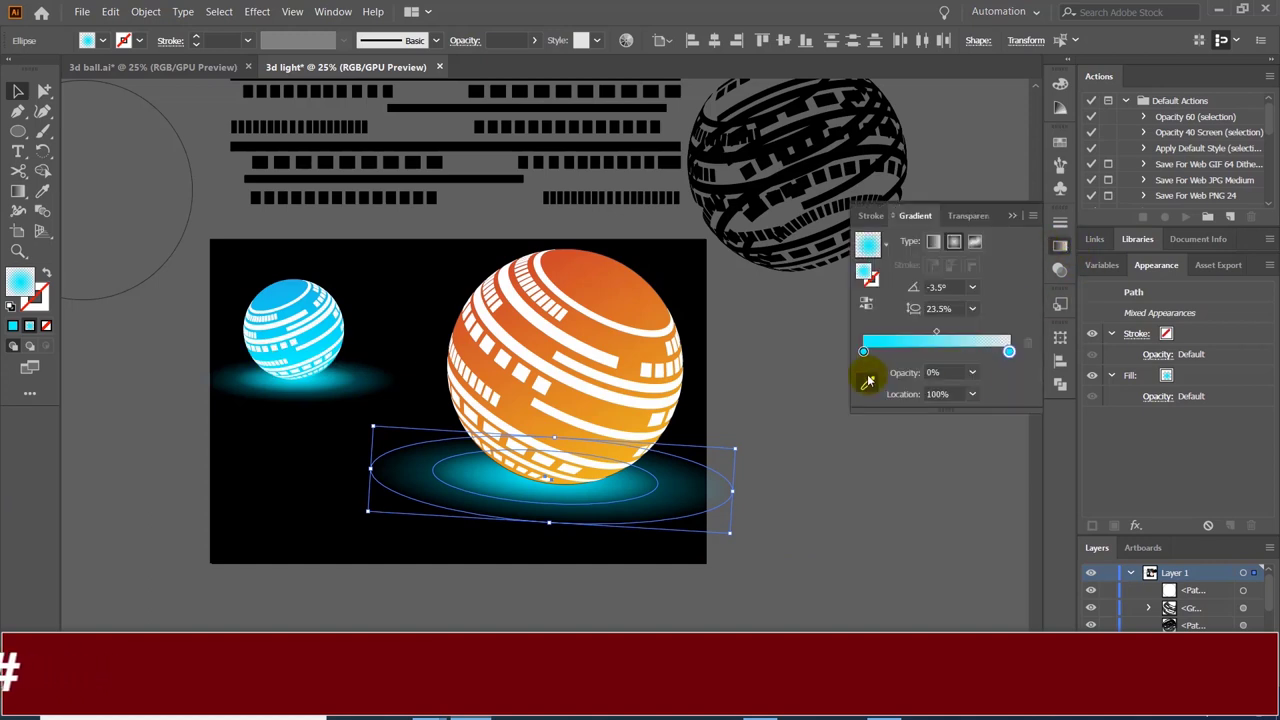
double_click(863, 351)
left_click(911, 404)
left_click(970, 404)
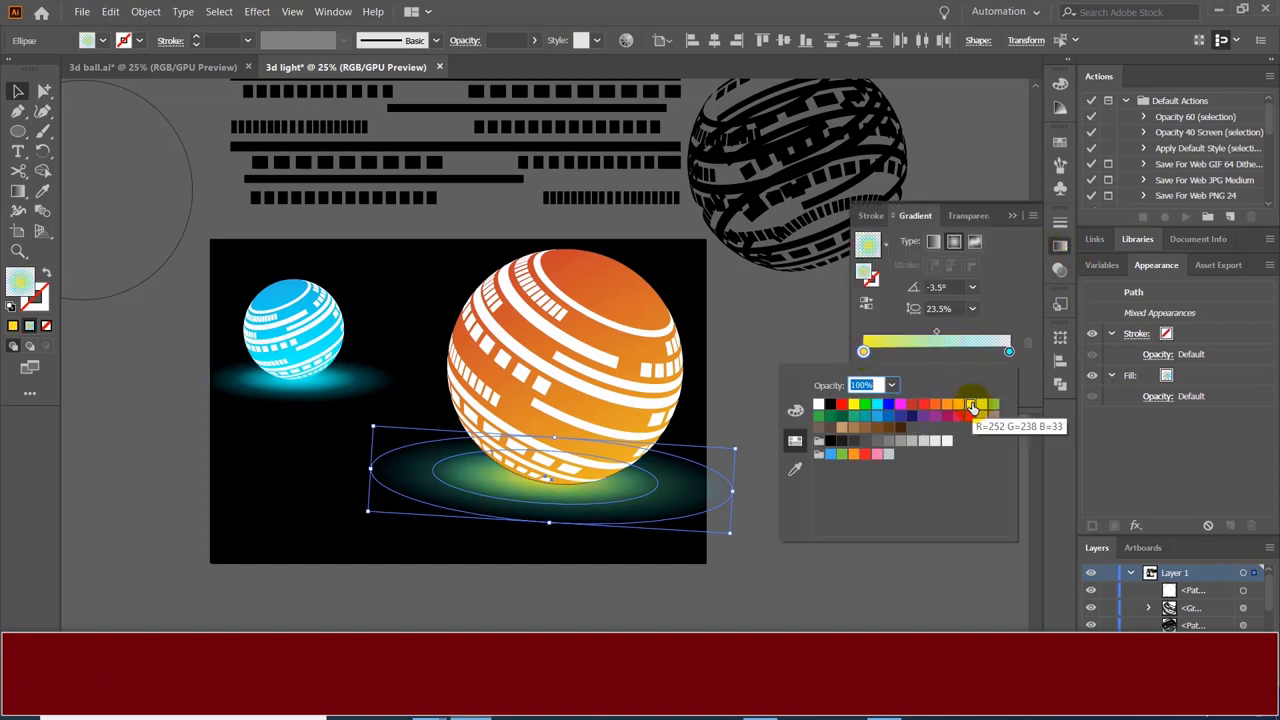
double_click(1008, 351)
left_click(947, 404)
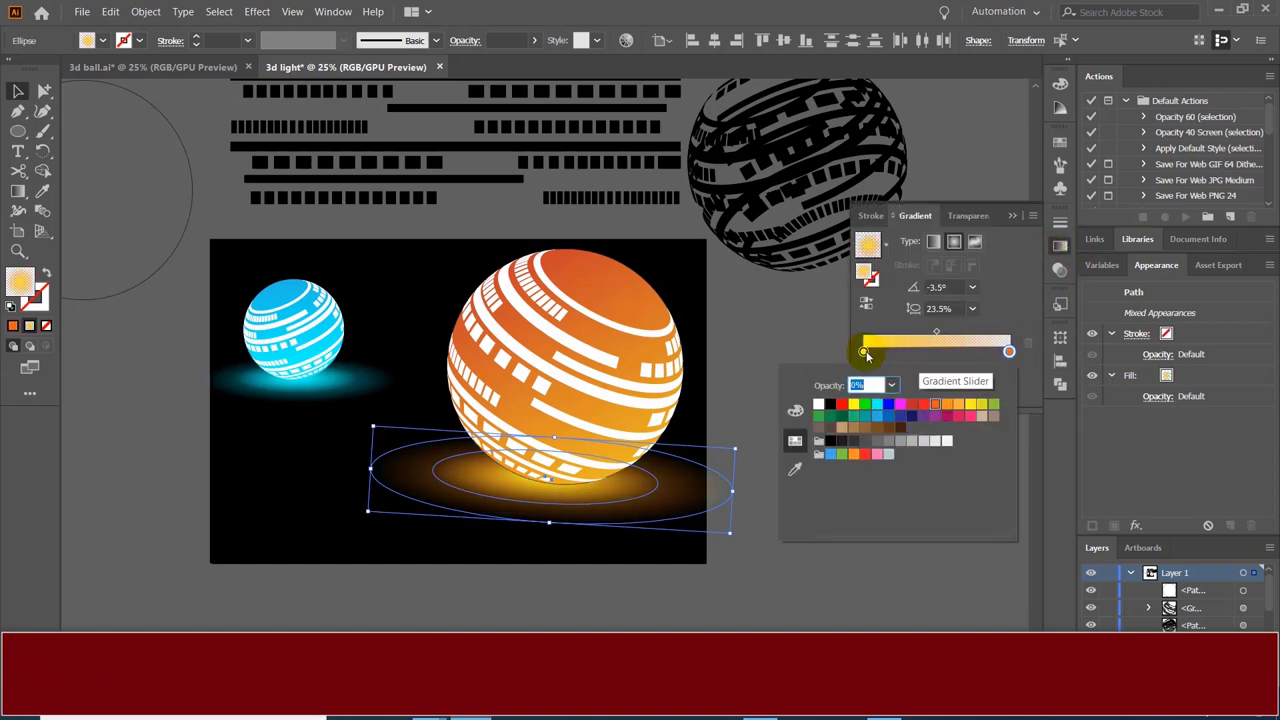
double_click(863, 351)
left_click(947, 404)
left_click(1002, 290)
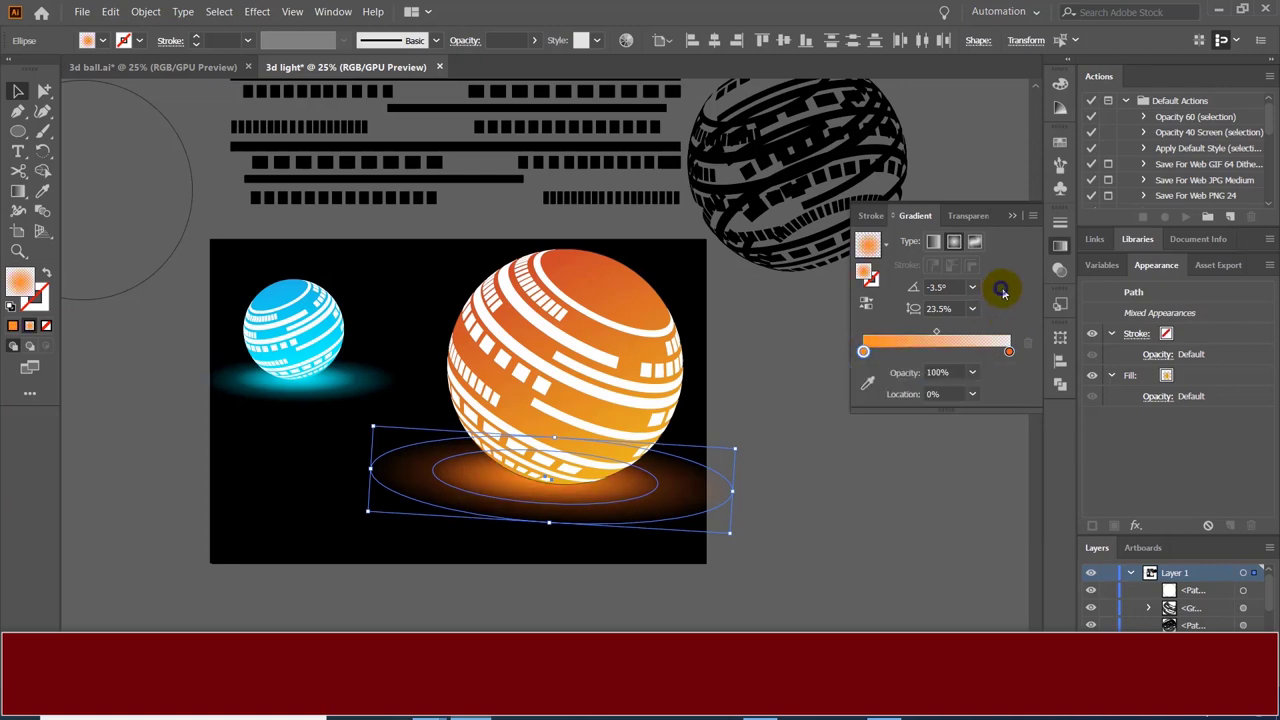
left_click(958, 445)
left_click(1012, 216)
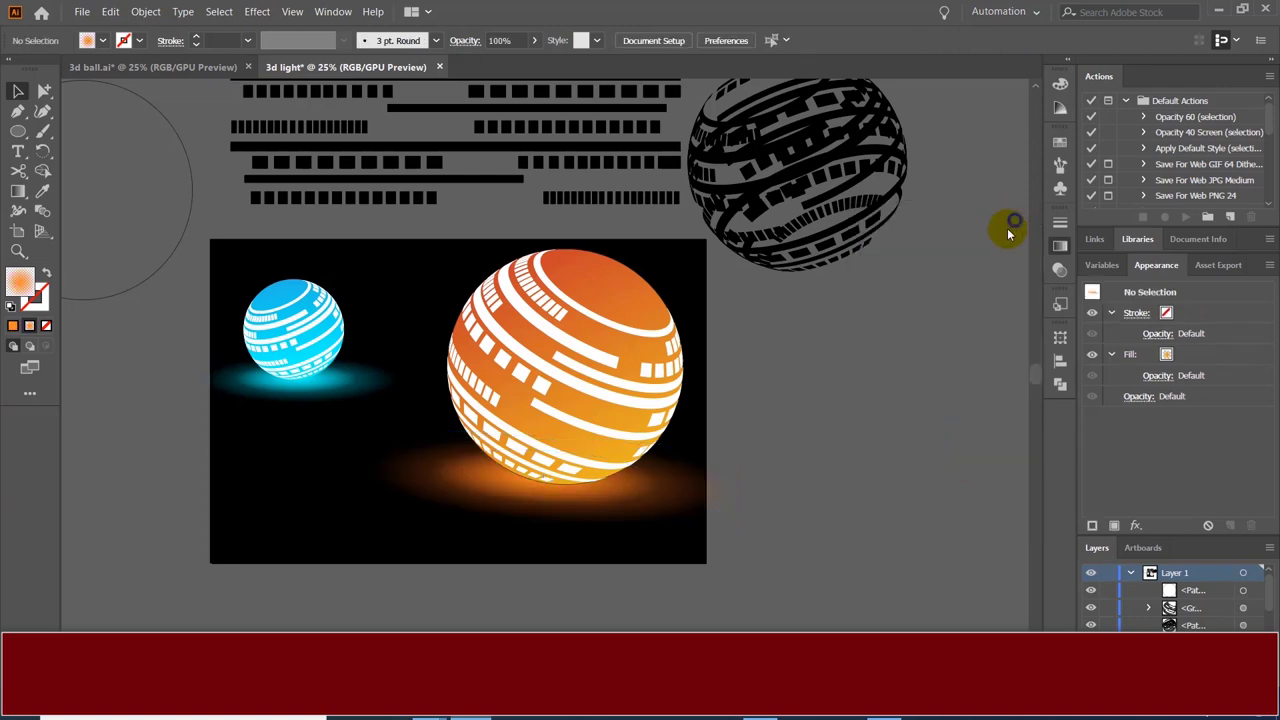
scroll(400, 480, "up", 2)
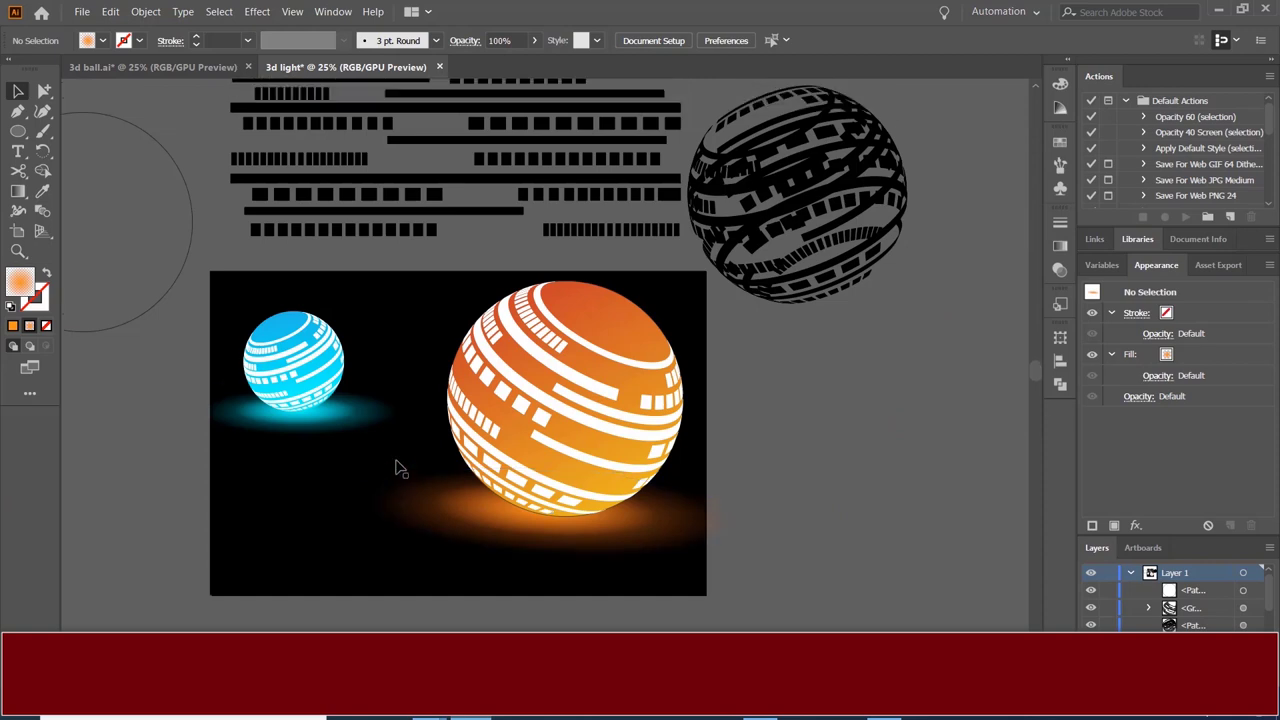
scroll(400, 466, "up", 1)
Step: Set both spheres' white stripe groups to the Overlay blend mode
left_click(586, 420)
left_click(487, 437)
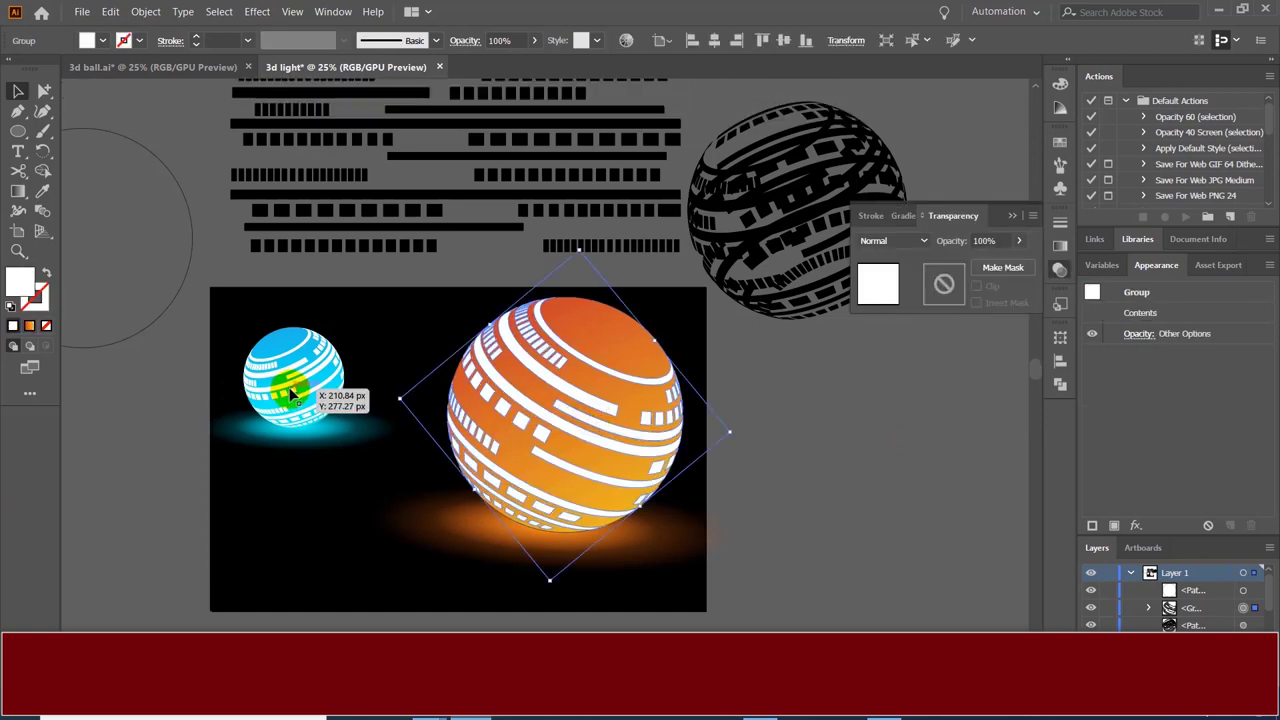
left_click(286, 388, "shift")
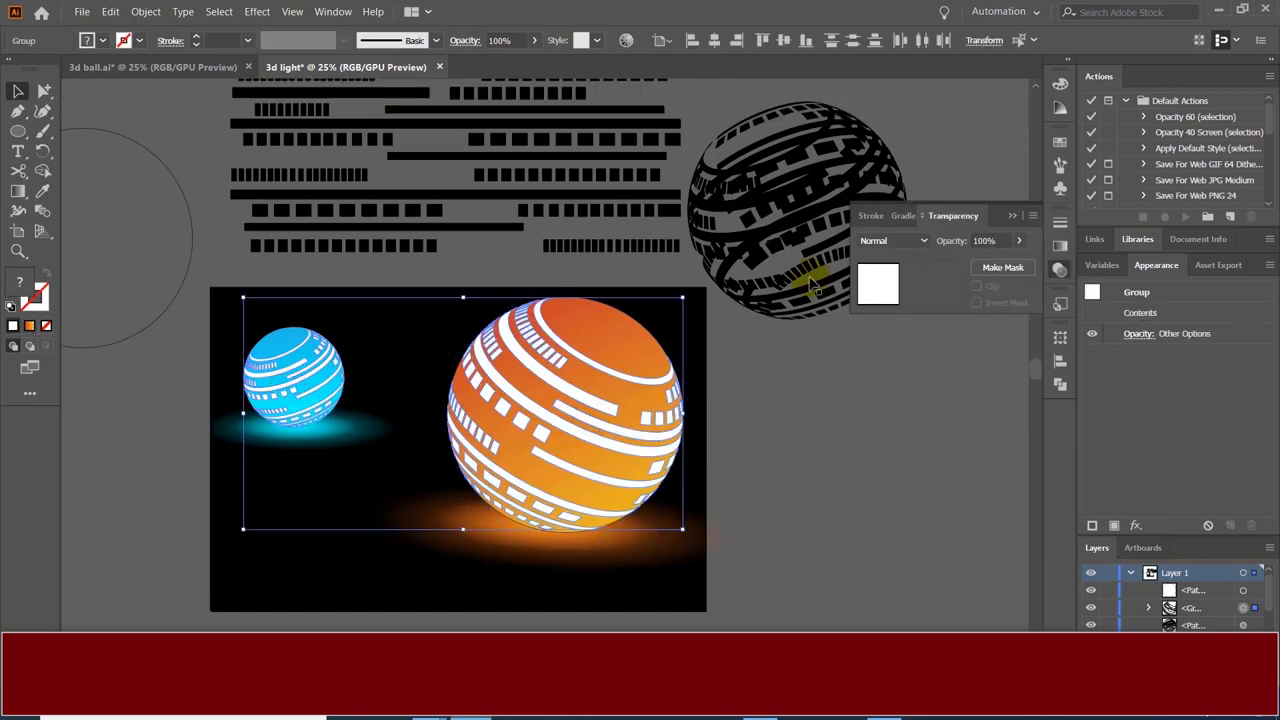
left_click(923, 242)
left_click(912, 392)
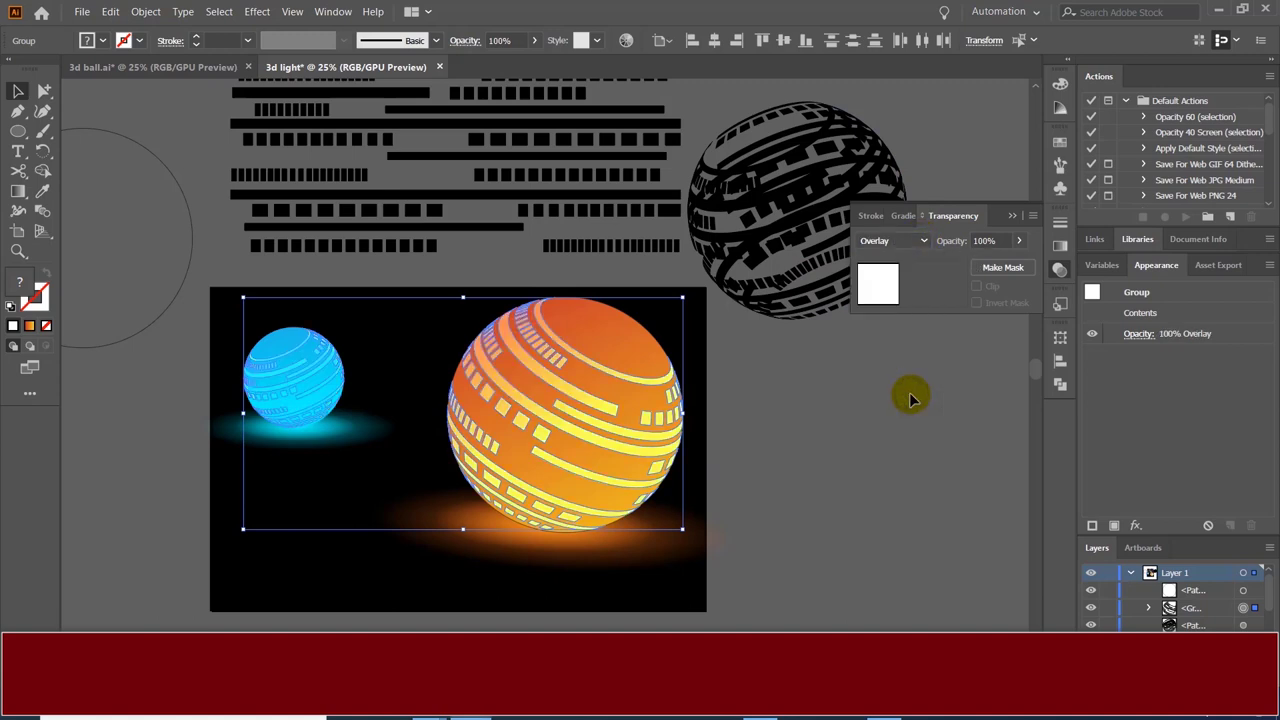
left_click(850, 437)
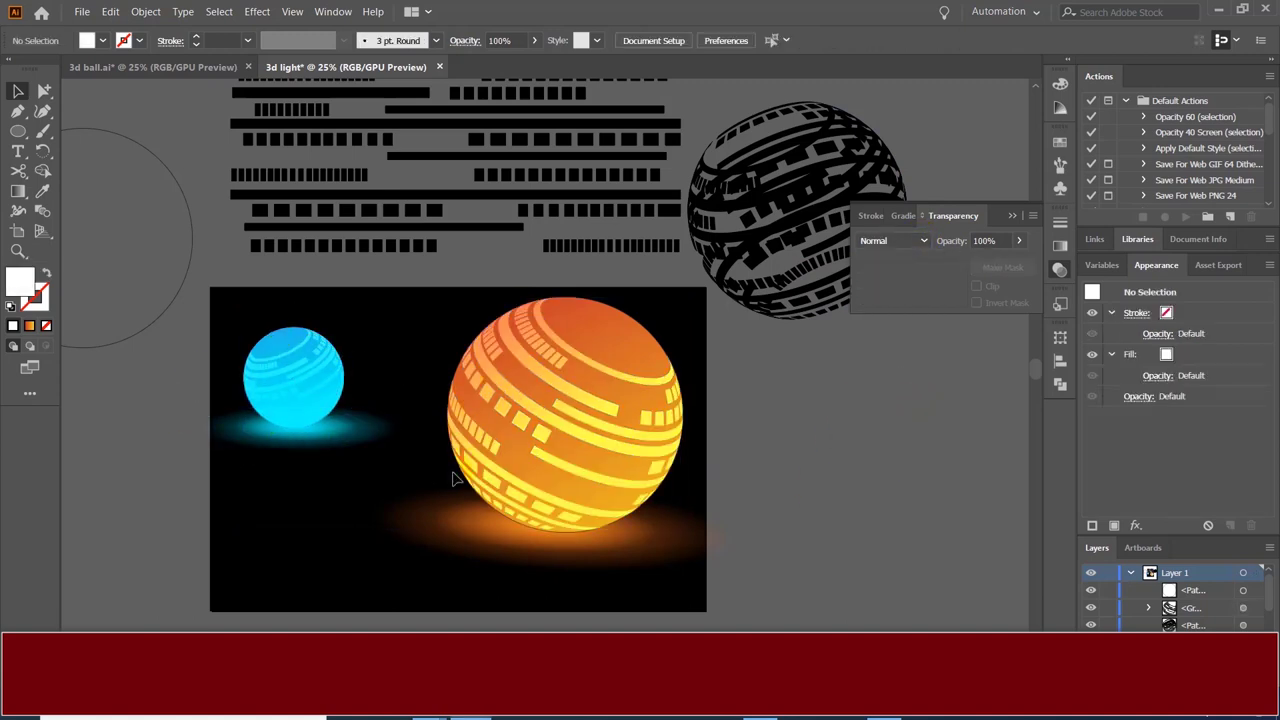
Step: Scale the cyan sphere and its glow up slightly and nudge them two steps right
left_click(304, 486)
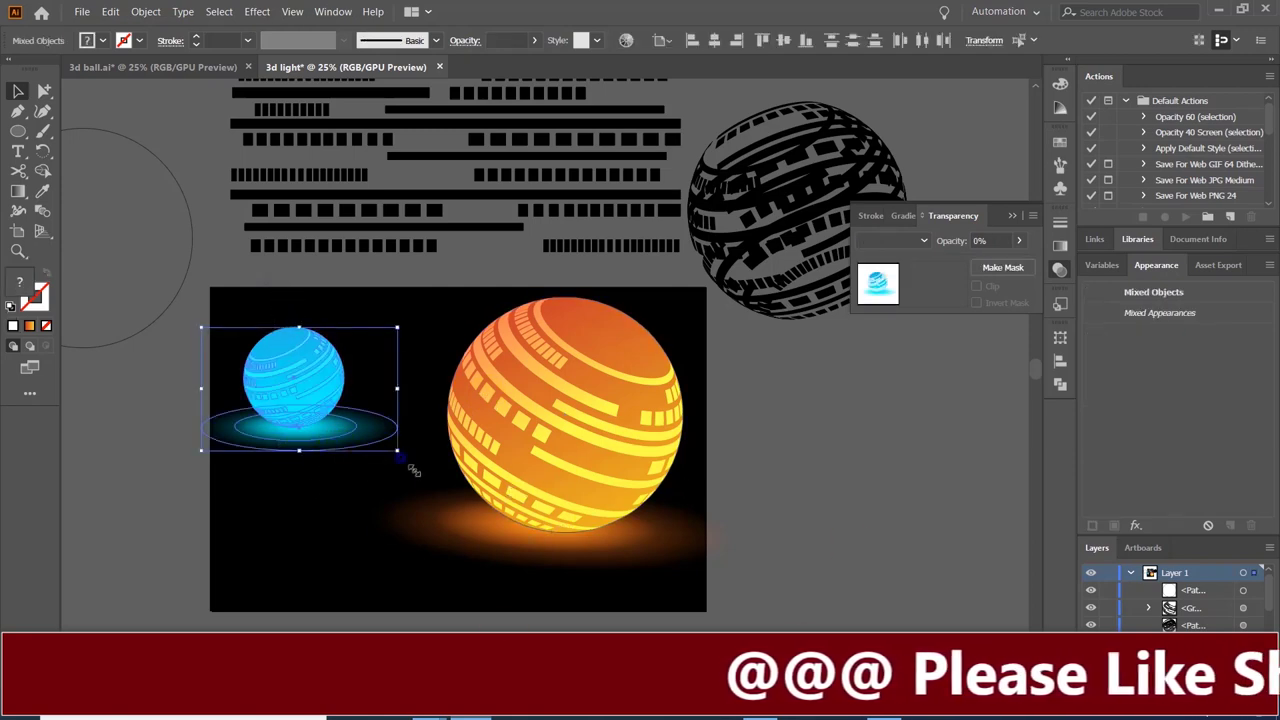
left_click_drag(398, 453, 433, 474)
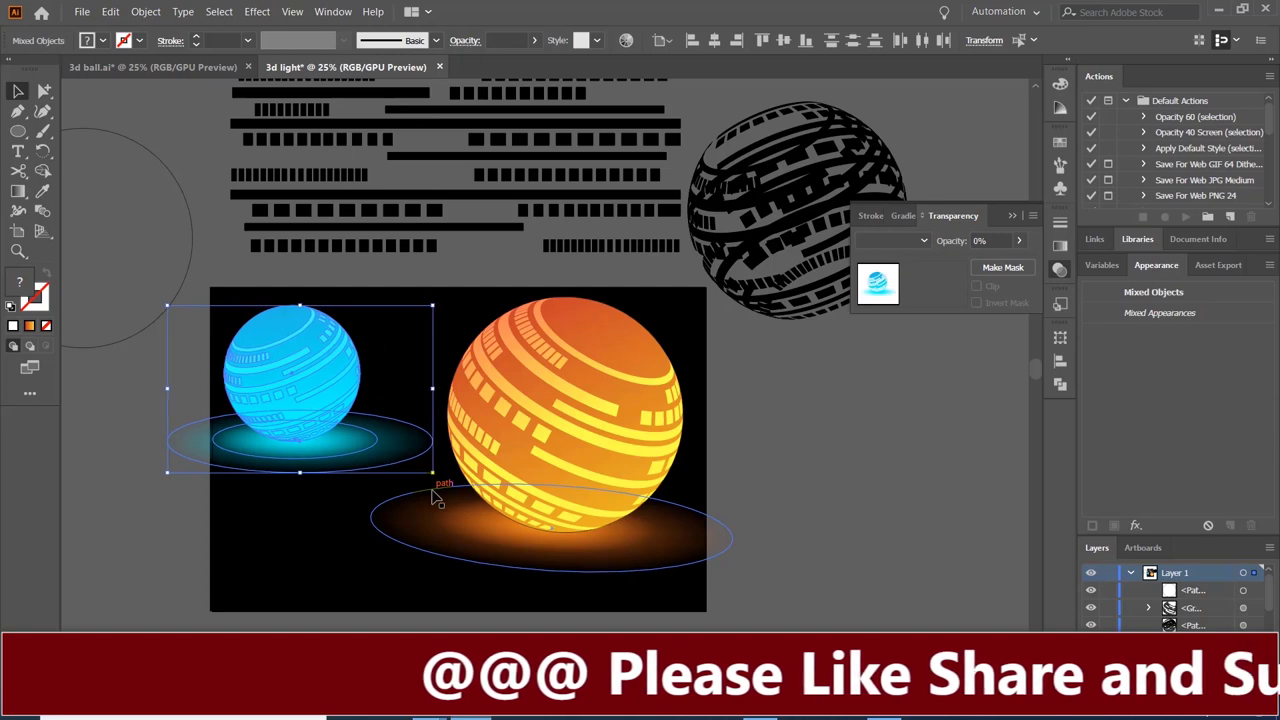
key("Right")
key("Right")
key("Right")
key("Right")
key("Right")
key("Right")
key("Right")
key("Right")
key("Right")
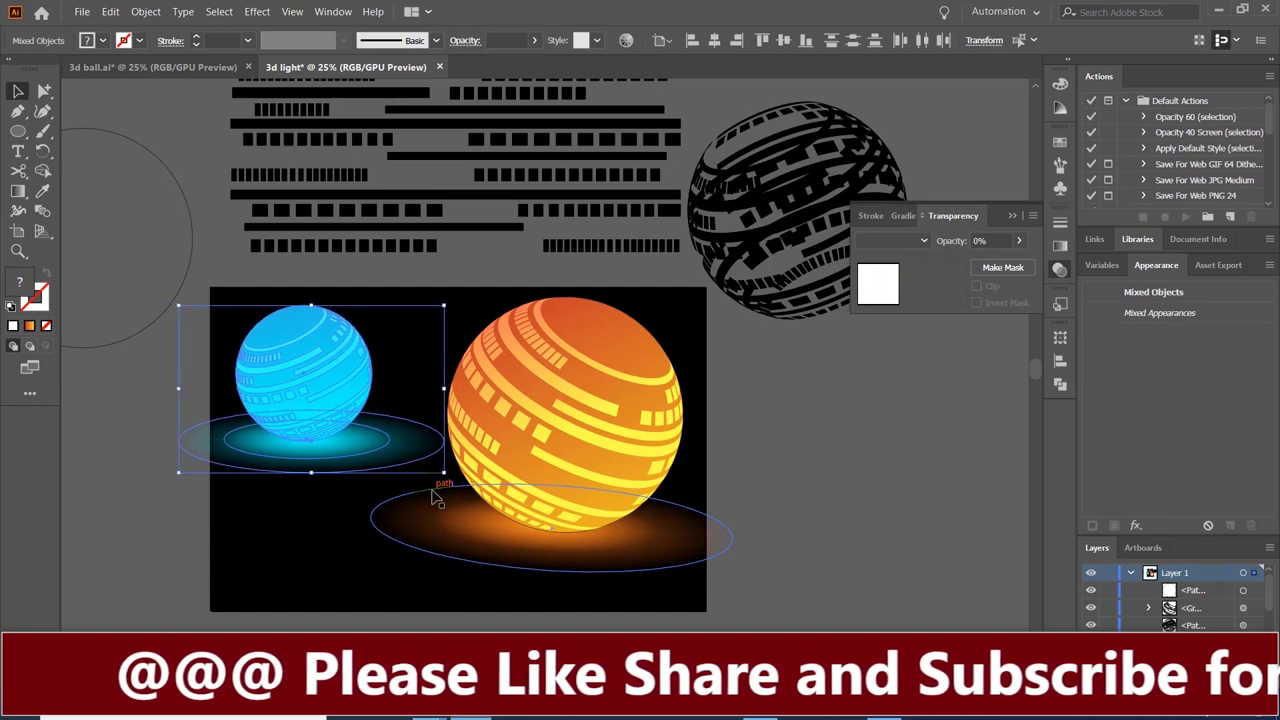
key("Right")
key("Right")
key("Right")
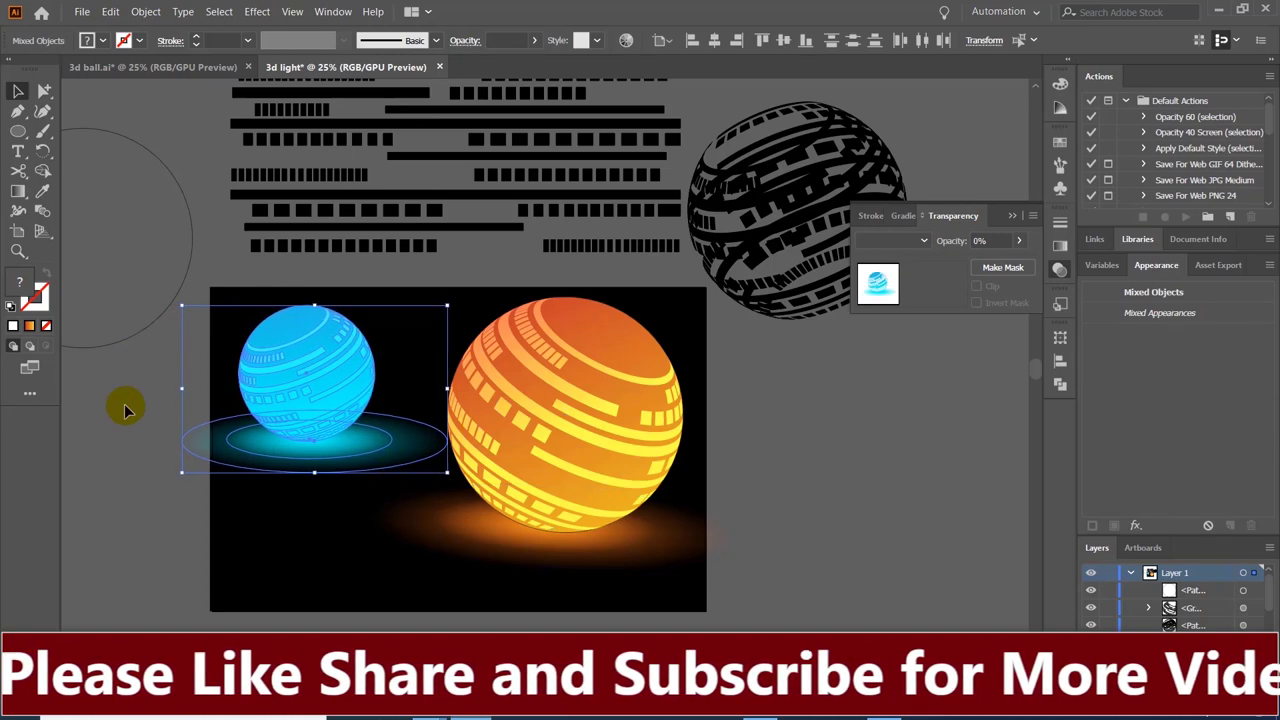
left_click(126, 420)
left_click(289, 316)
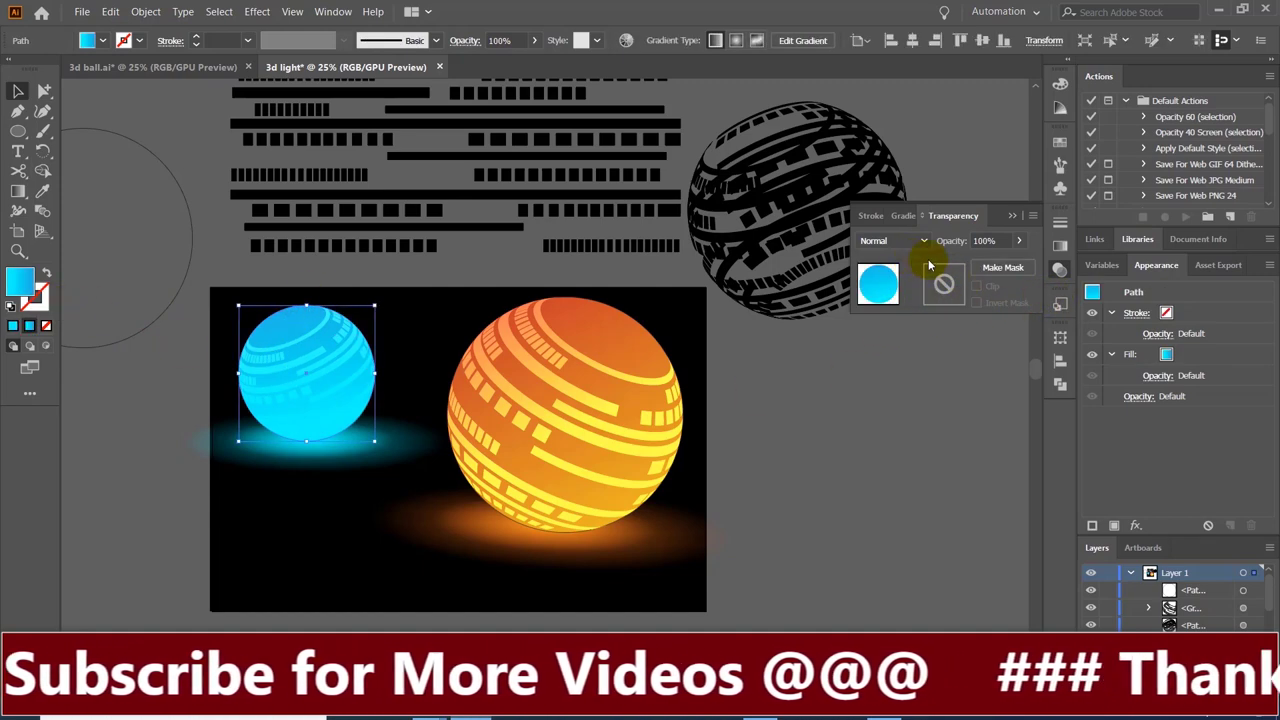
Step: Drag the cyan sphere's gradient midpoint right so the shading deepens toward blue
left_click(258, 399)
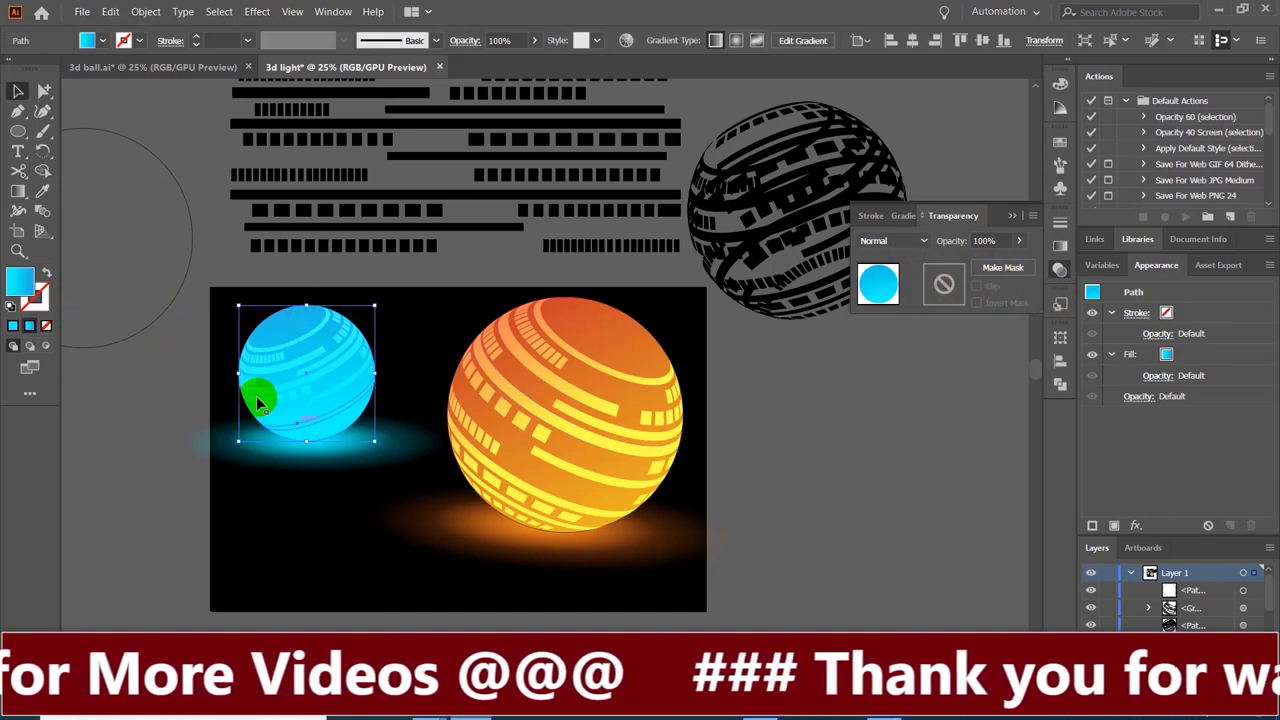
left_click(1064, 250)
left_click(892, 373)
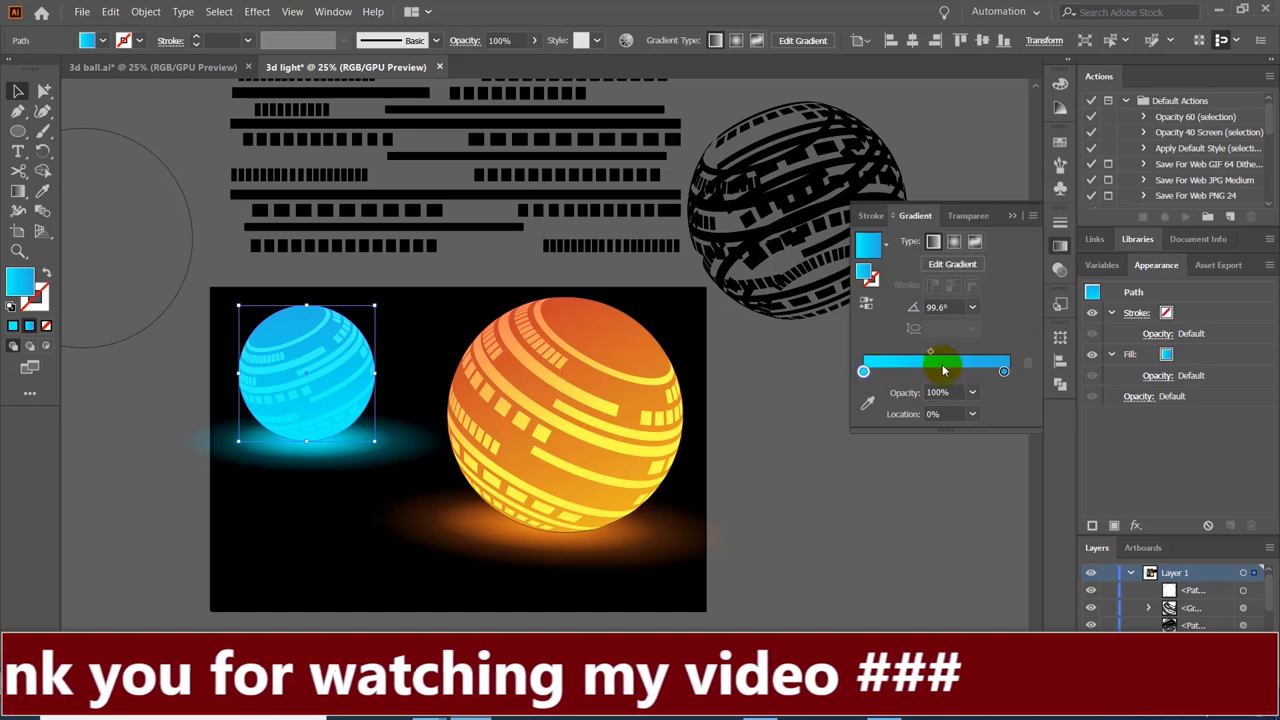
mouse_move(930, 352)
left_mouse_down()
mouse_move(962, 357)
mouse_move(912, 360)
left_mouse_up()
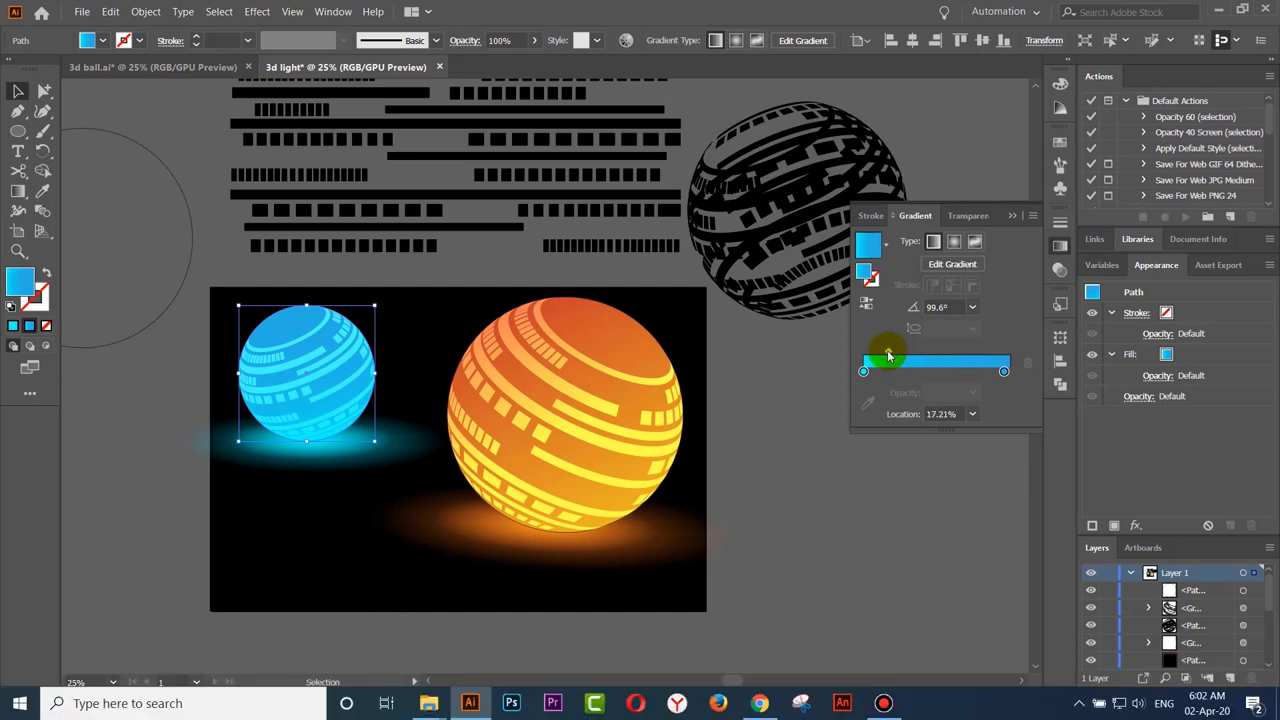
left_click(1006, 222)
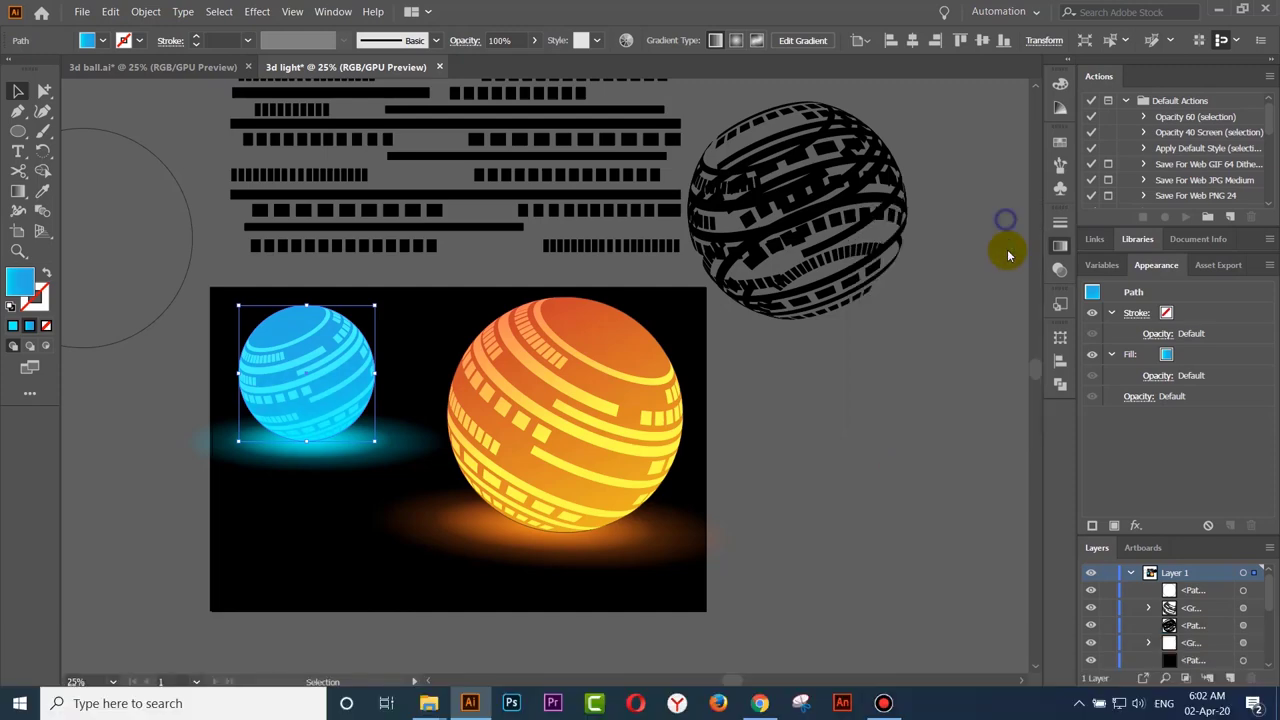
left_click(900, 452)
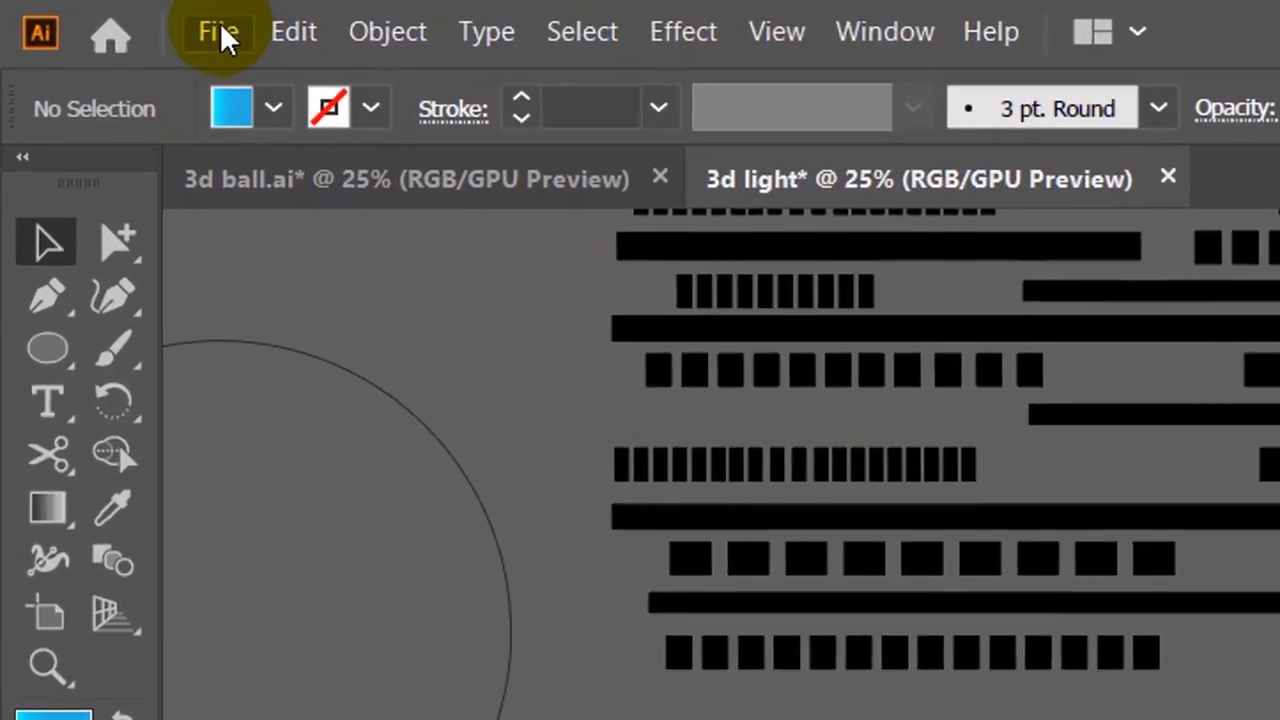
Step: Export the artboard as JPEG '3d light' to the Desktop using artboard bounds
left_click(82, 12)
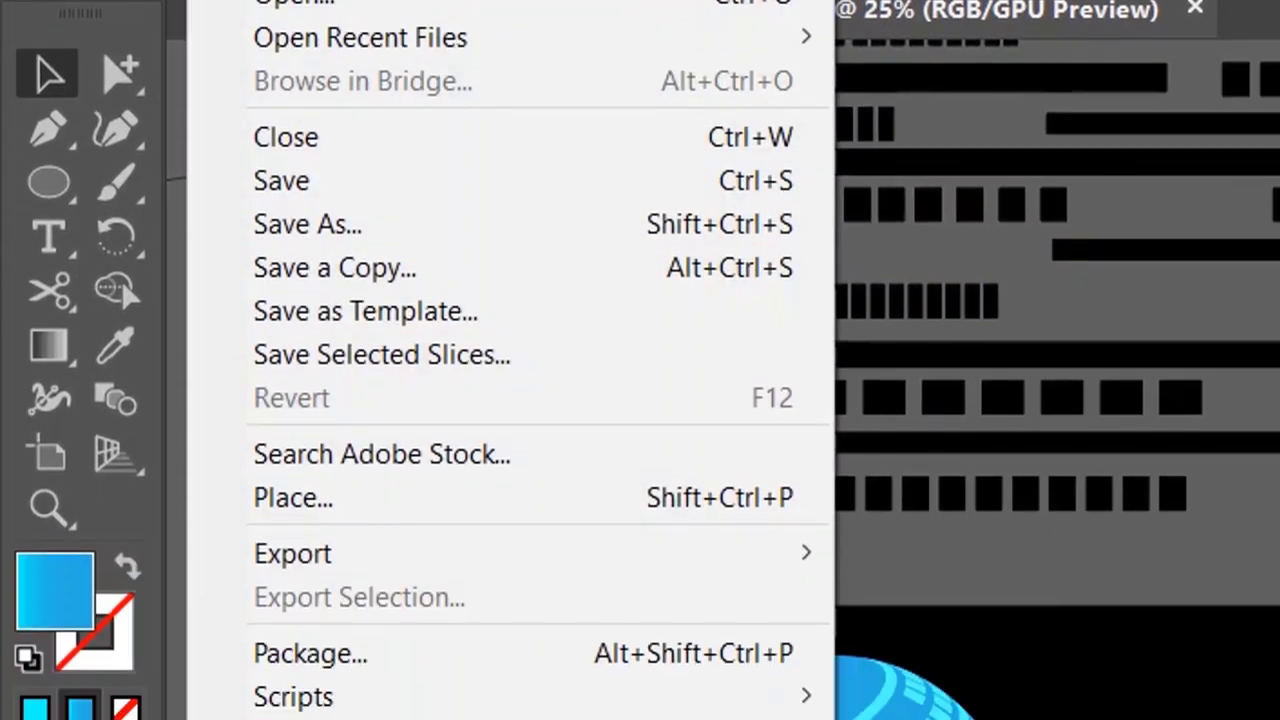
mouse_move(260, 220)
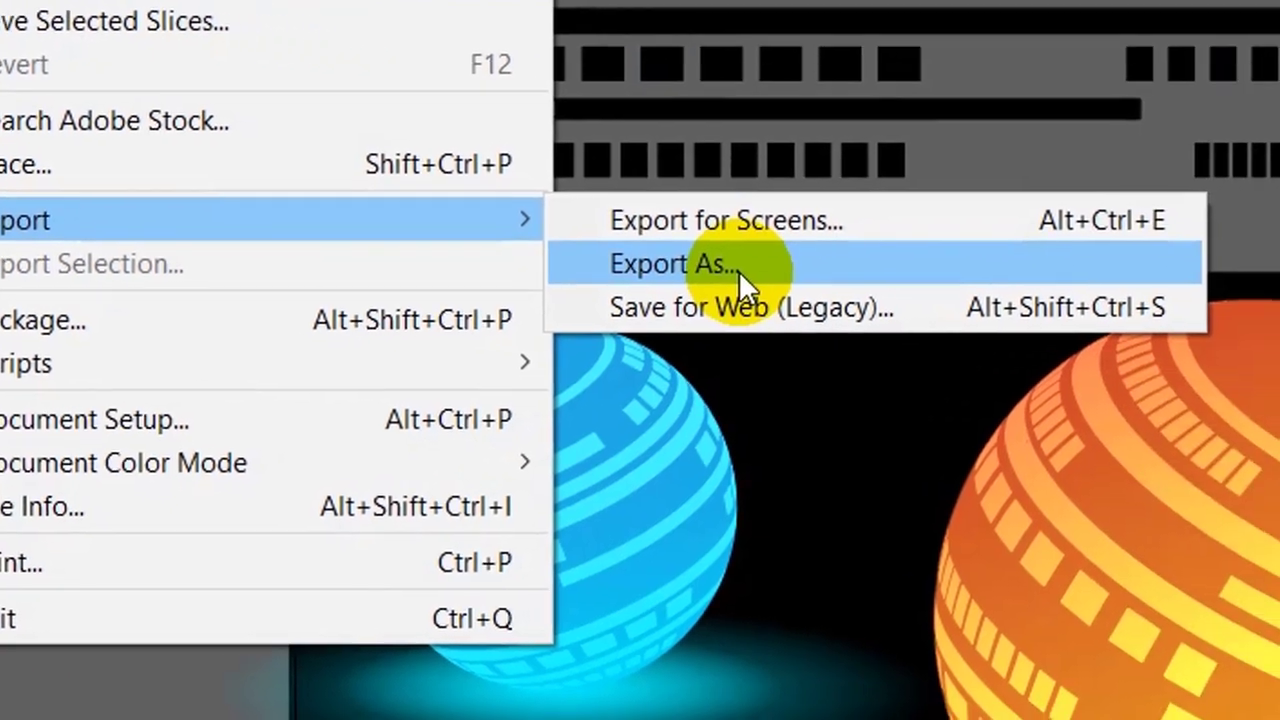
left_click(928, 285)
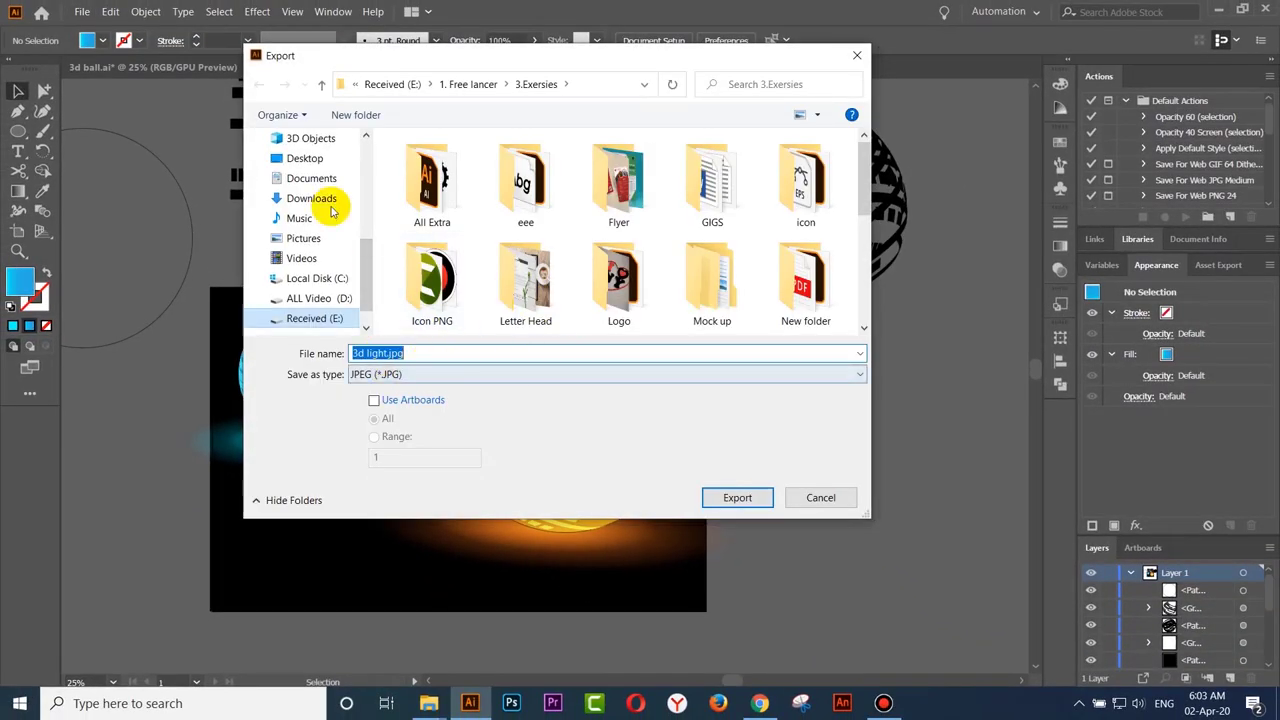
left_click(304, 158)
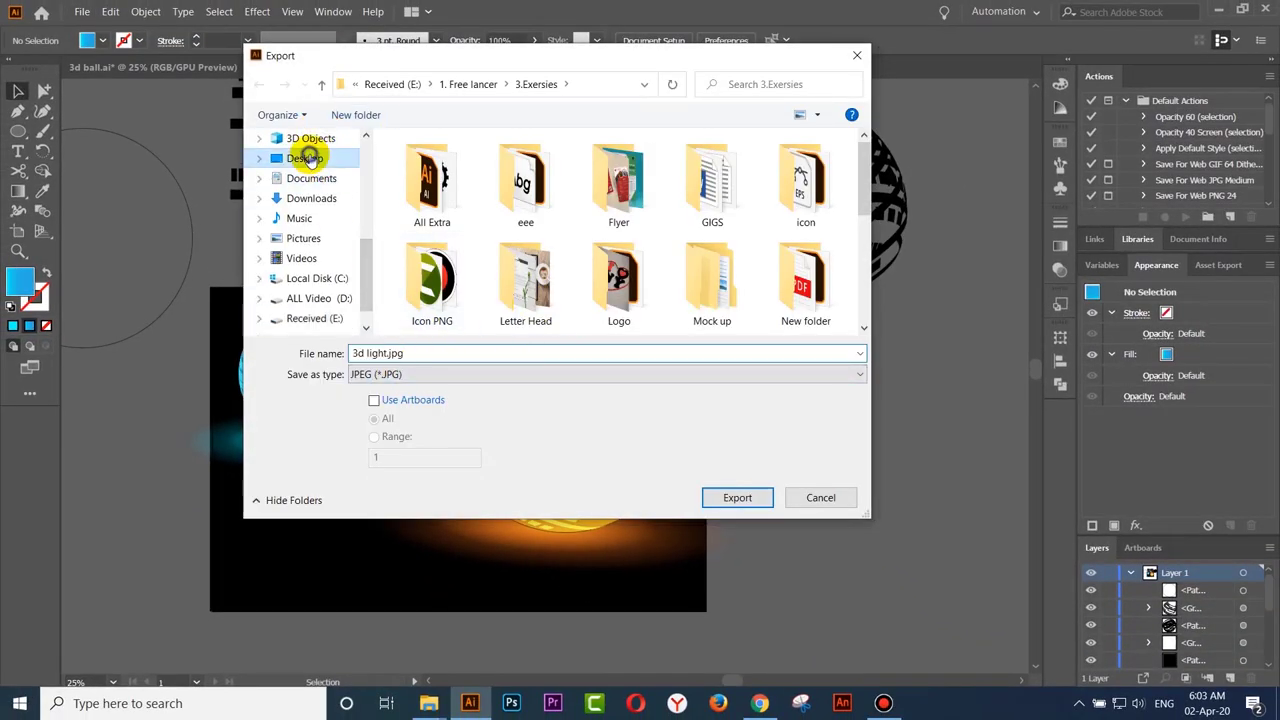
left_click(390, 399)
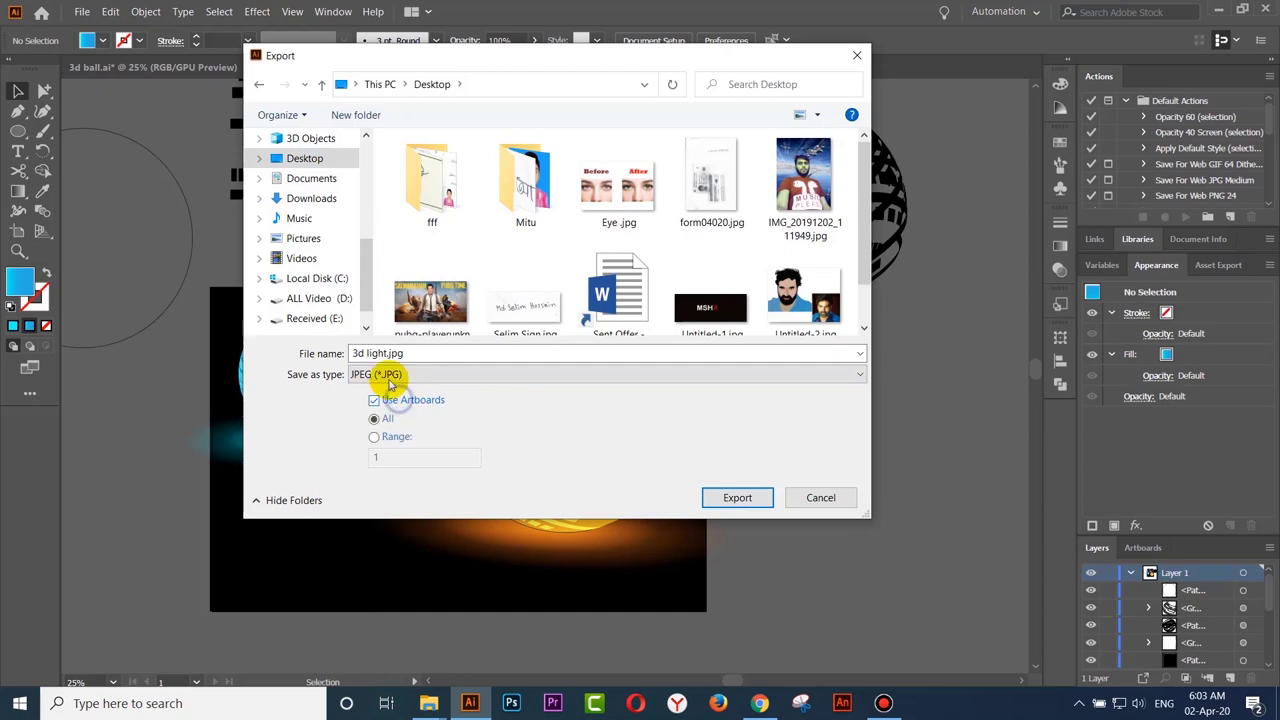
left_click(757, 497)
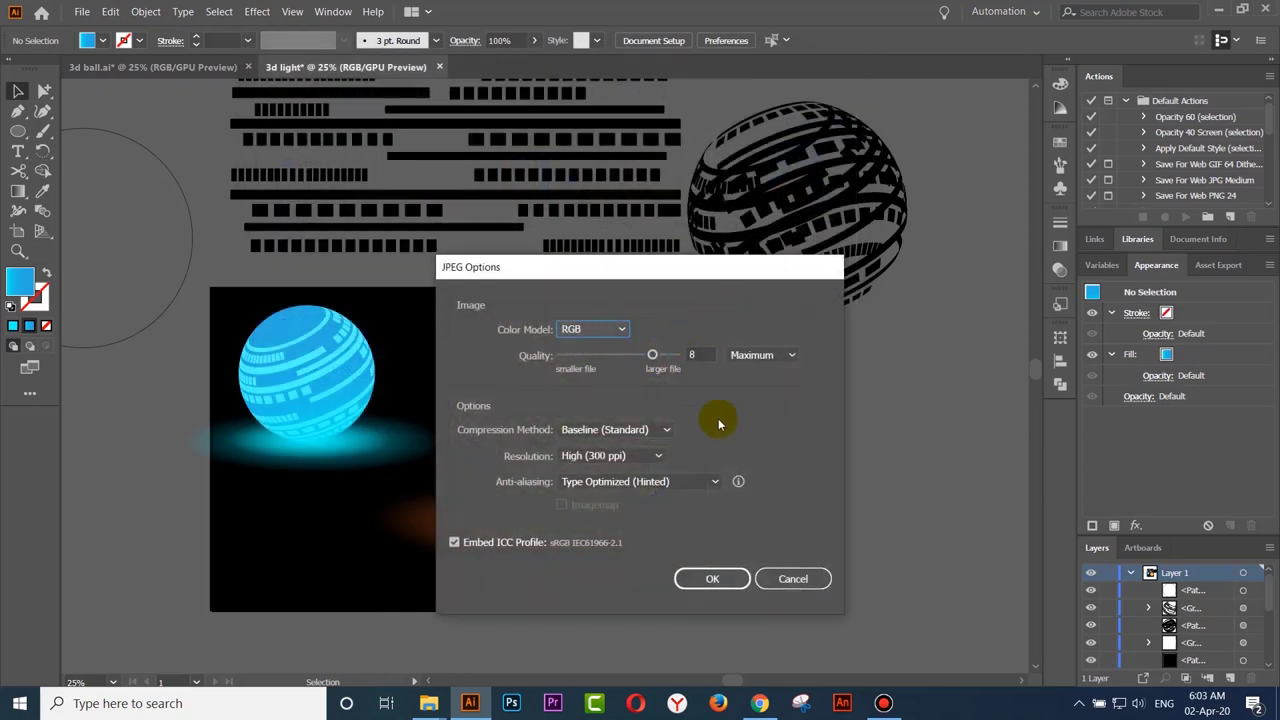
left_click(713, 578)
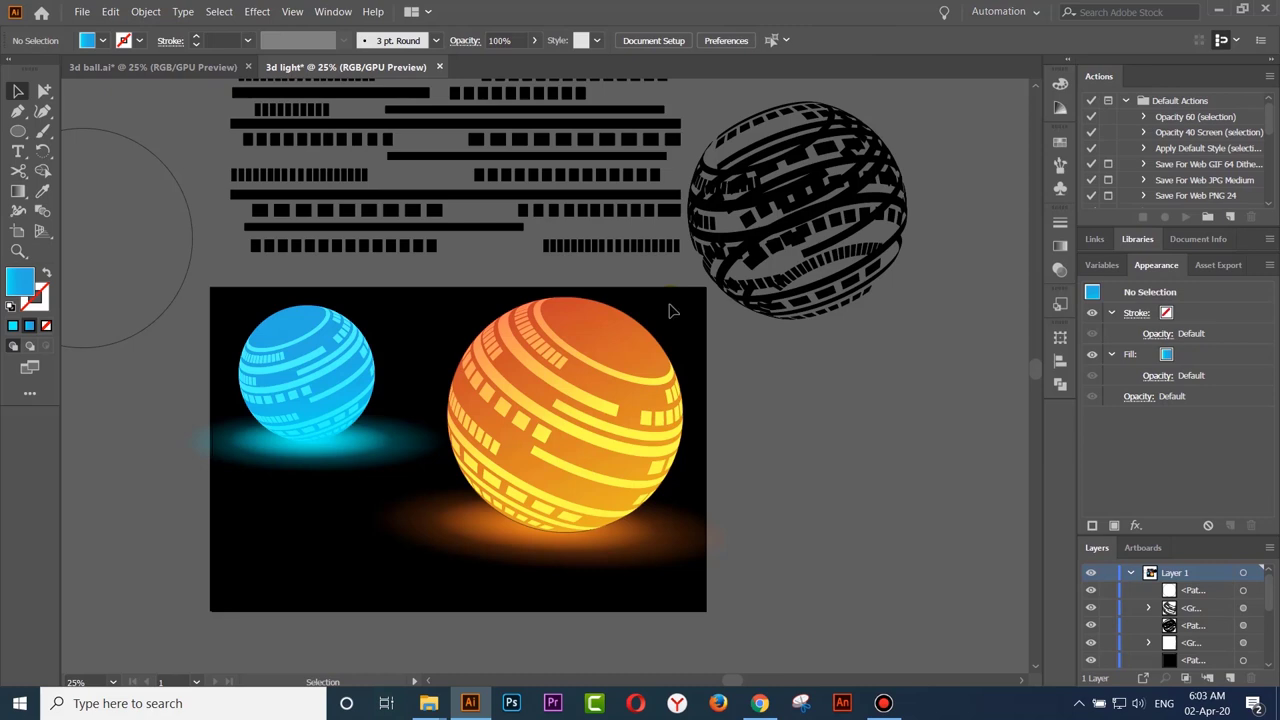
left_click(1216, 12)
Step: Open 3d light-01.jpg from the desktop in Photos to review both glowing spheres
double_click(362, 284)
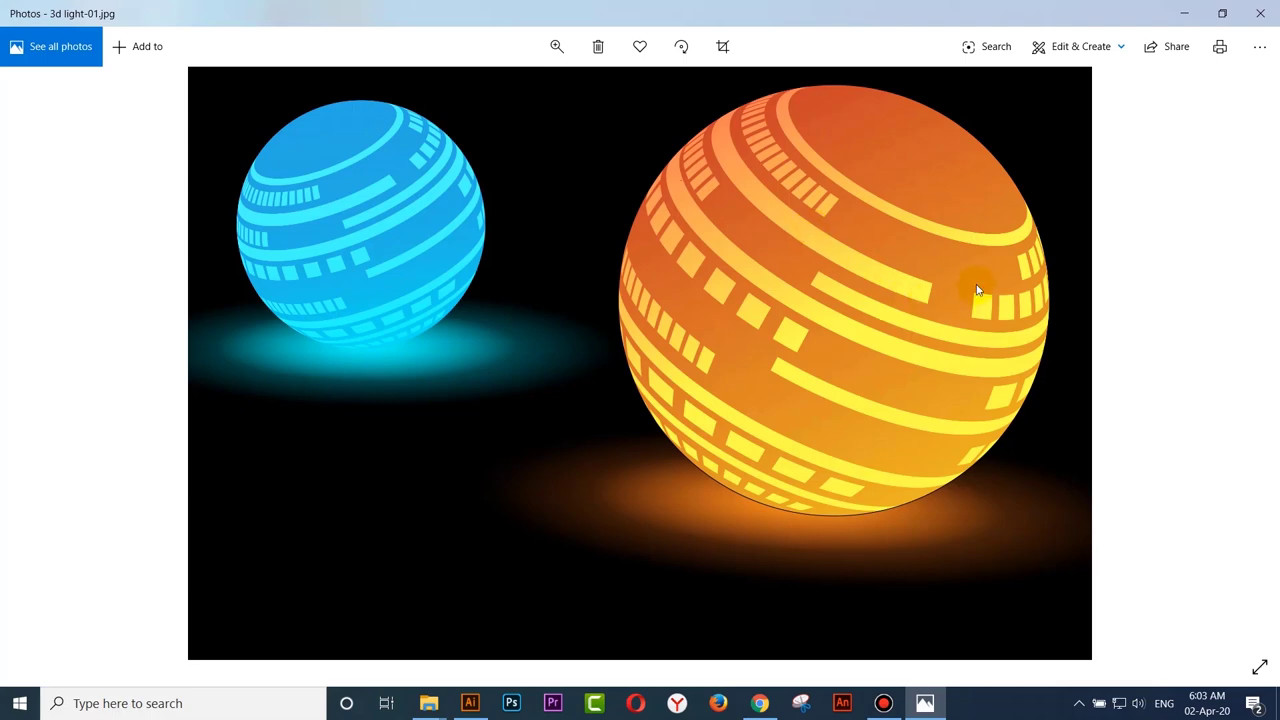
left_click(312, 197)
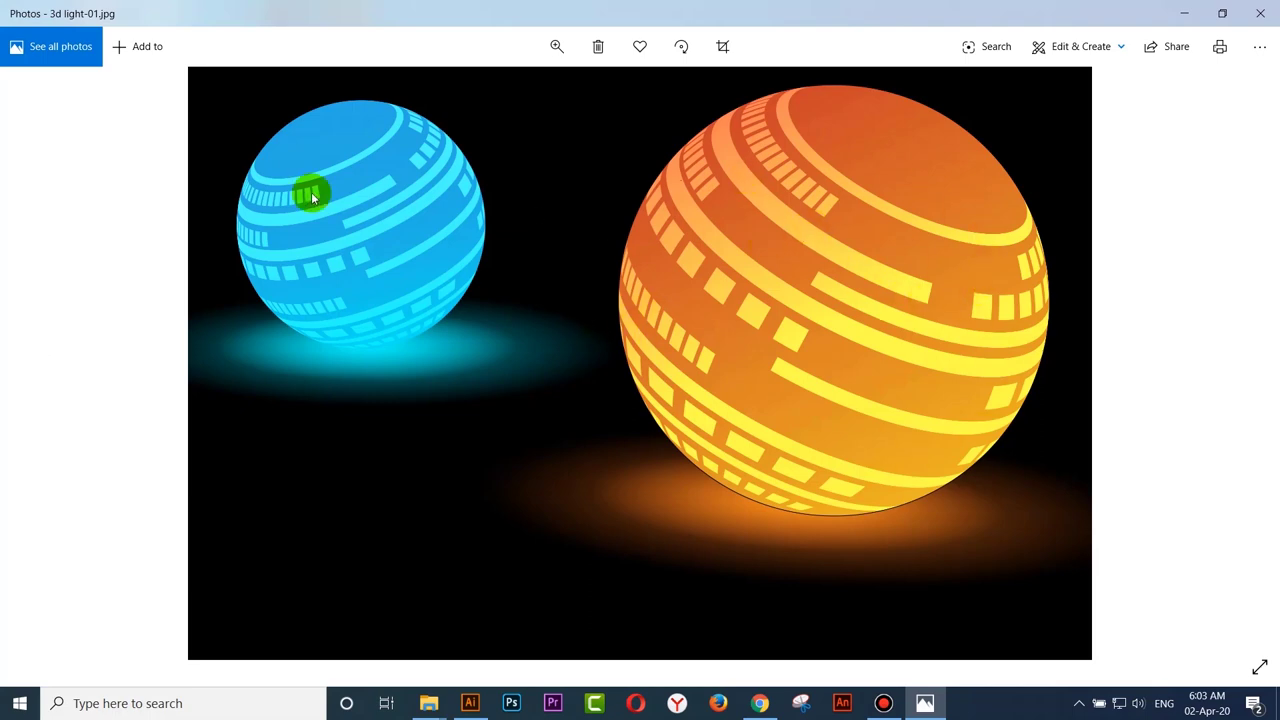
left_click(852, 270)
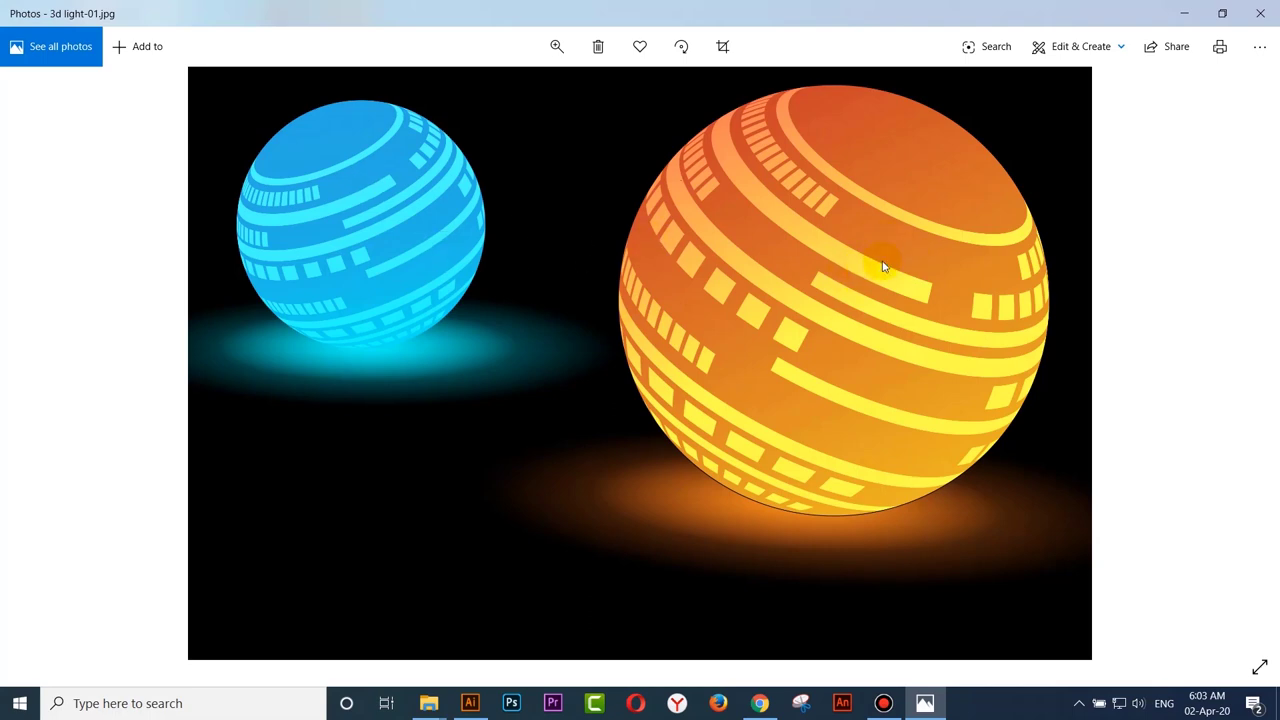